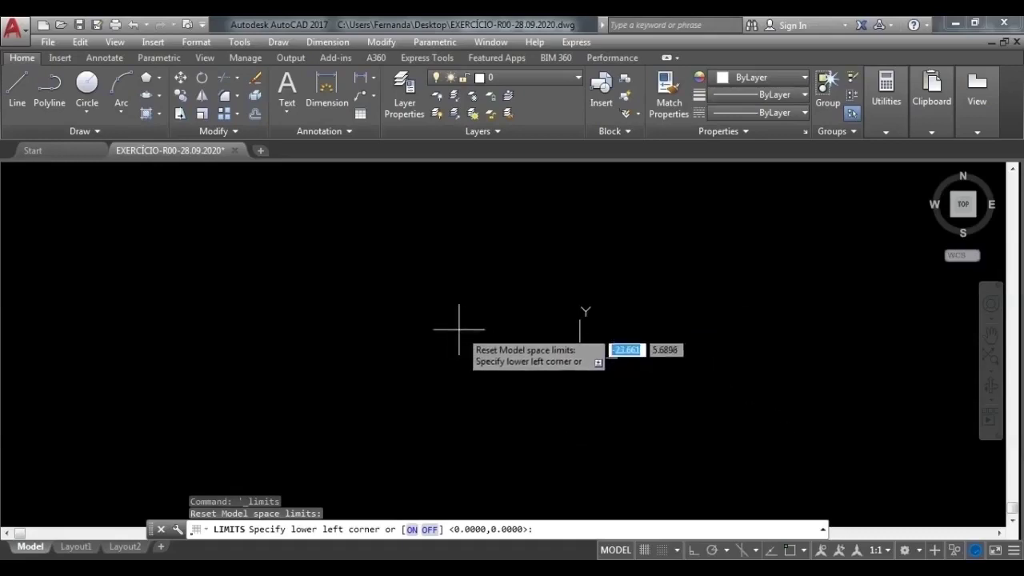
{"action": "key", "text": "Escape"}
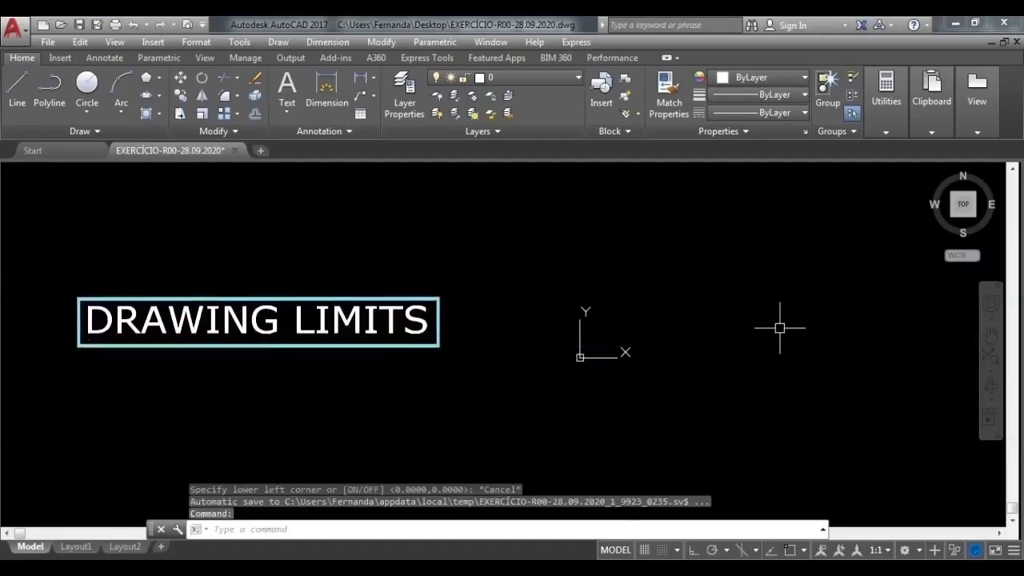
{"action": "mouse_move", "coordinate": [761, 343]}
{"action": "middle_mouse_down"}
{"action": "mouse_move", "coordinate": [662, 364]}
{"action": "mouse_move", "coordinate": [629, 360]}
{"action": "middle_mouse_up"}
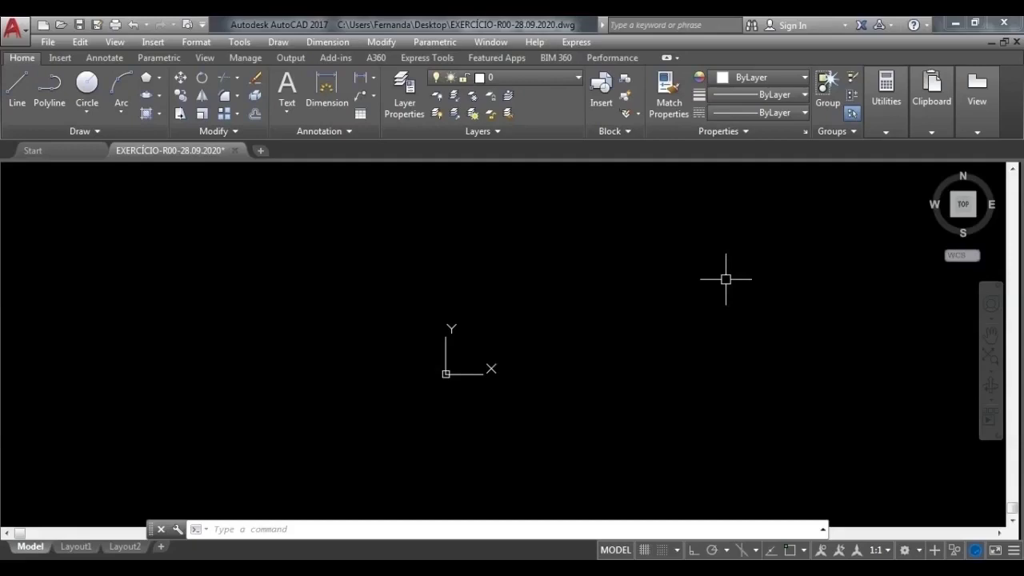
{"action": "scroll", "coordinate": [725, 279], "scroll_direction": "down", "scroll_amount": 8}
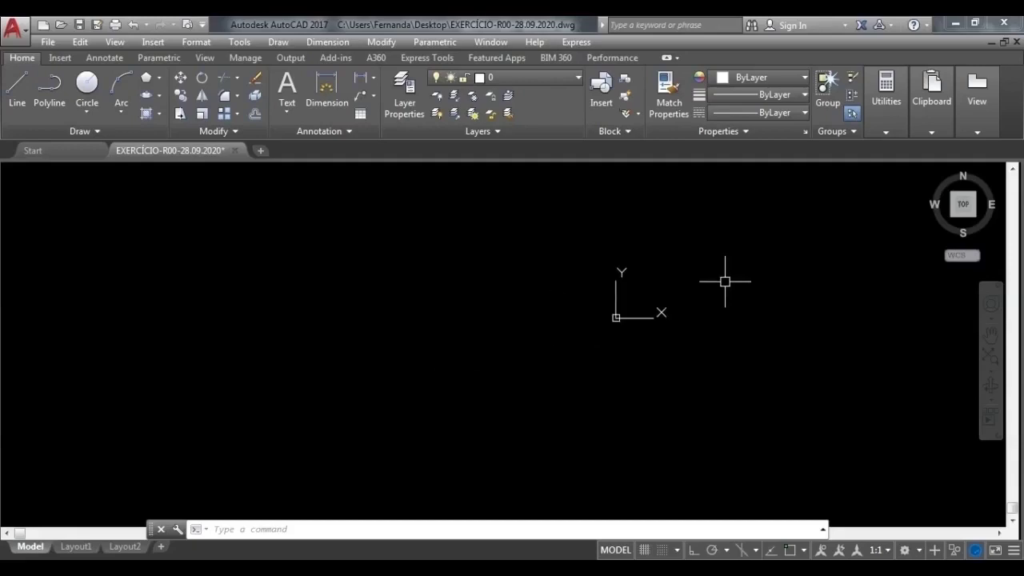
{"action": "scroll", "coordinate": [726, 288], "scroll_direction": "up", "scroll_amount": 8}
{"action": "scroll", "coordinate": [725, 290], "scroll_direction": "down", "scroll_amount": 10}
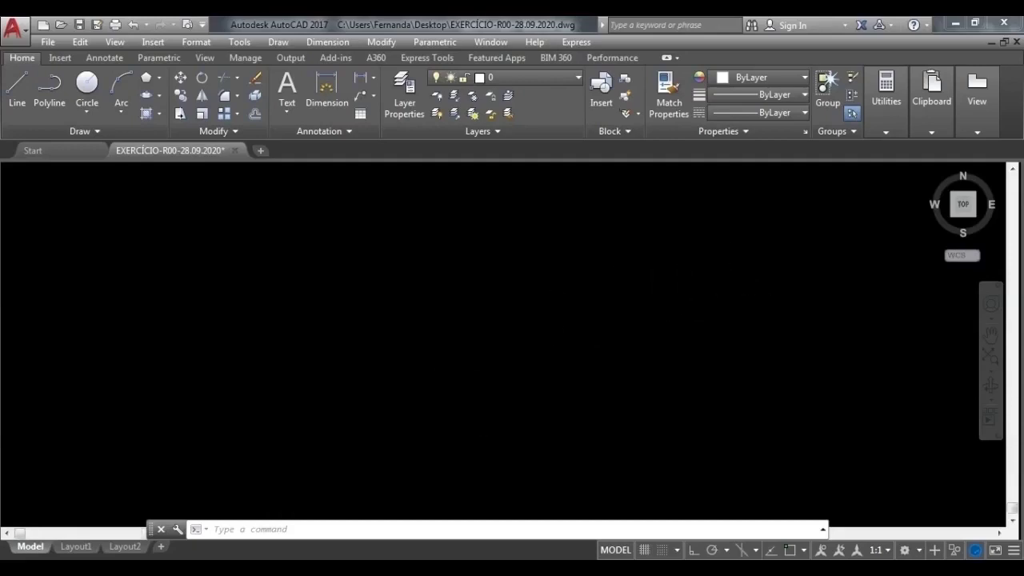
{"action": "scroll", "coordinate": [722, 291], "scroll_direction": "up", "scroll_amount": 6}
{"action": "scroll", "coordinate": [722, 292], "scroll_direction": "up", "scroll_amount": 4}
{"action": "scroll", "coordinate": [722, 291], "scroll_direction": "down", "scroll_amount": 4}
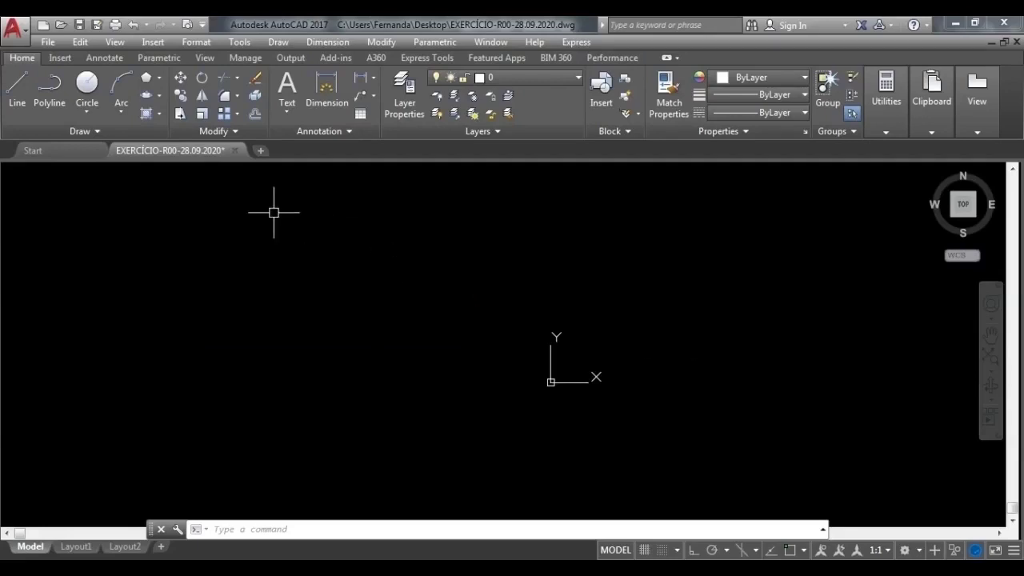
Set the drawing limits with the lower left corner at 0,0 and the upper right corner at 60,60
{"action": "left_click", "coordinate": [216, 41]}
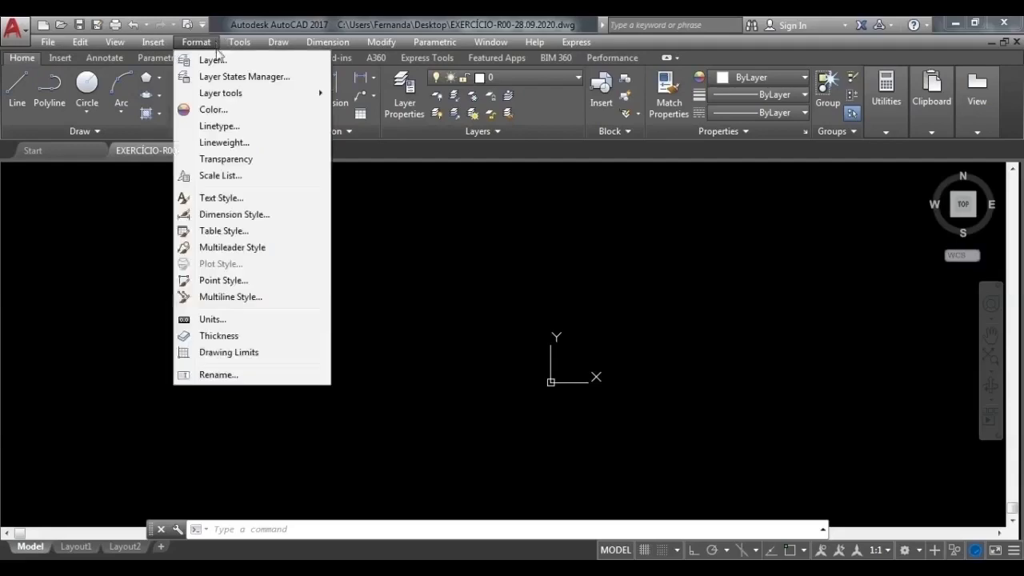
{"action": "left_click", "coordinate": [232, 352]}
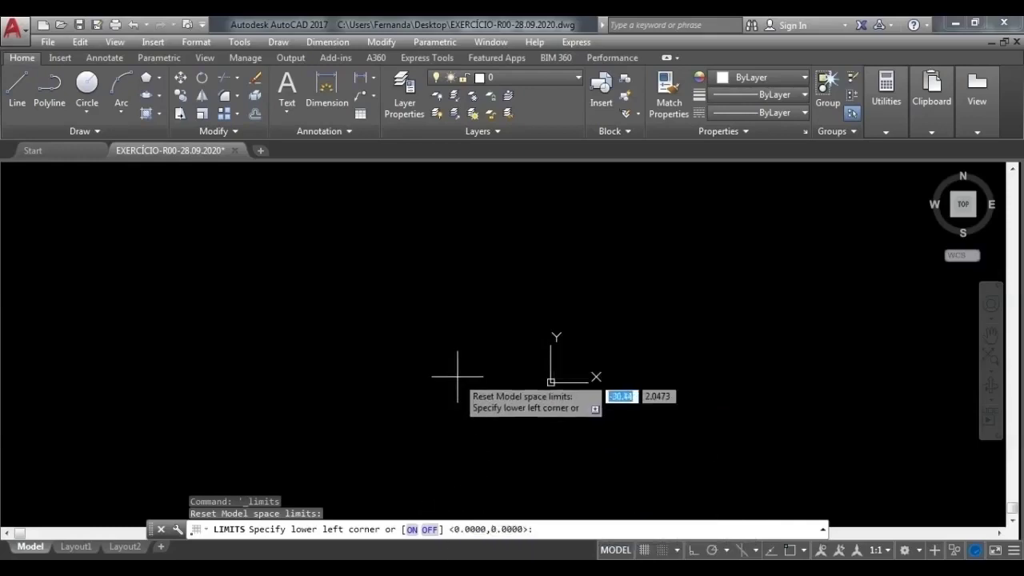
{"action": "key", "text": "Return"}
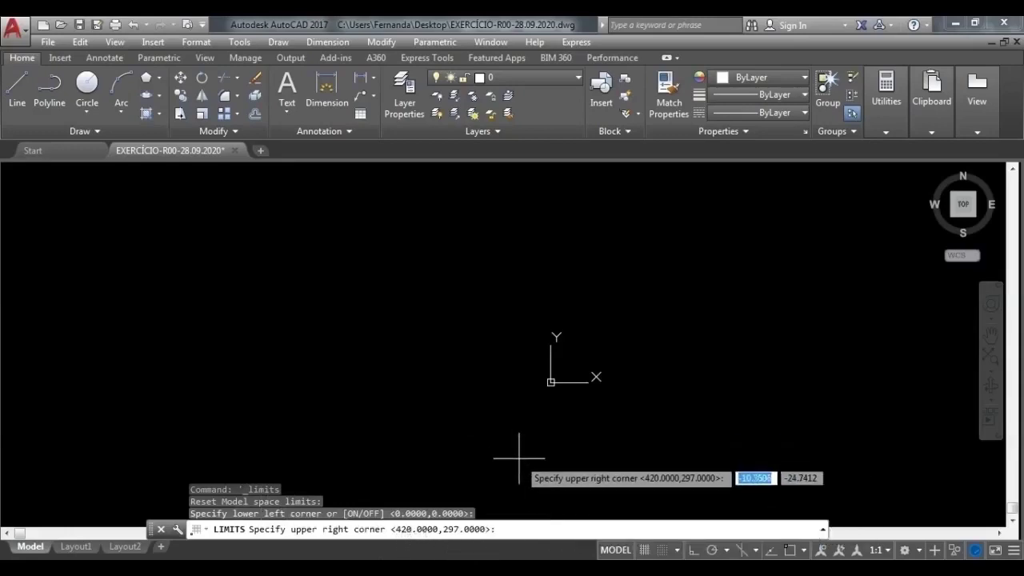
{"action": "type", "text": "60"}
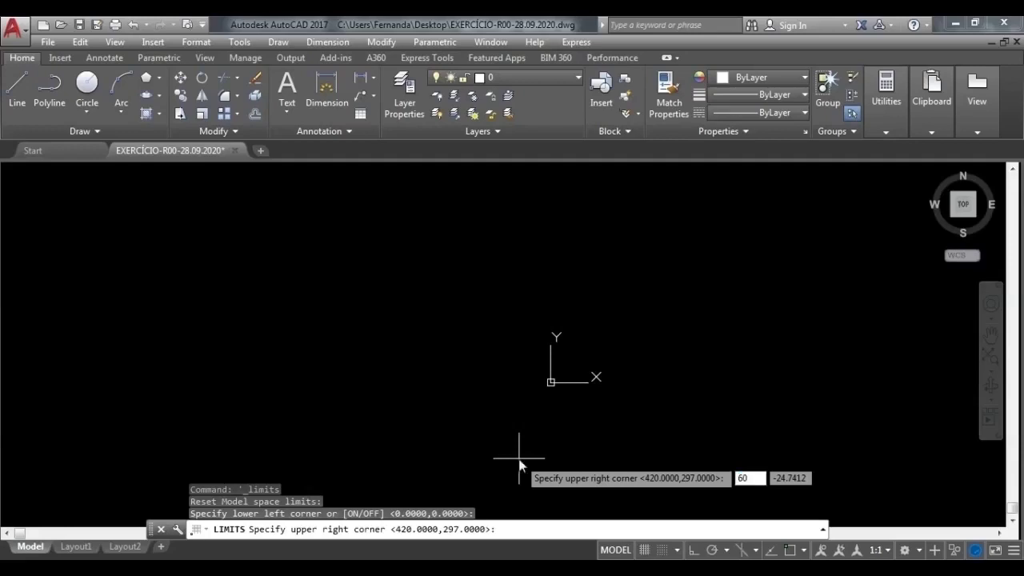
{"action": "key", "text": "Tab"}
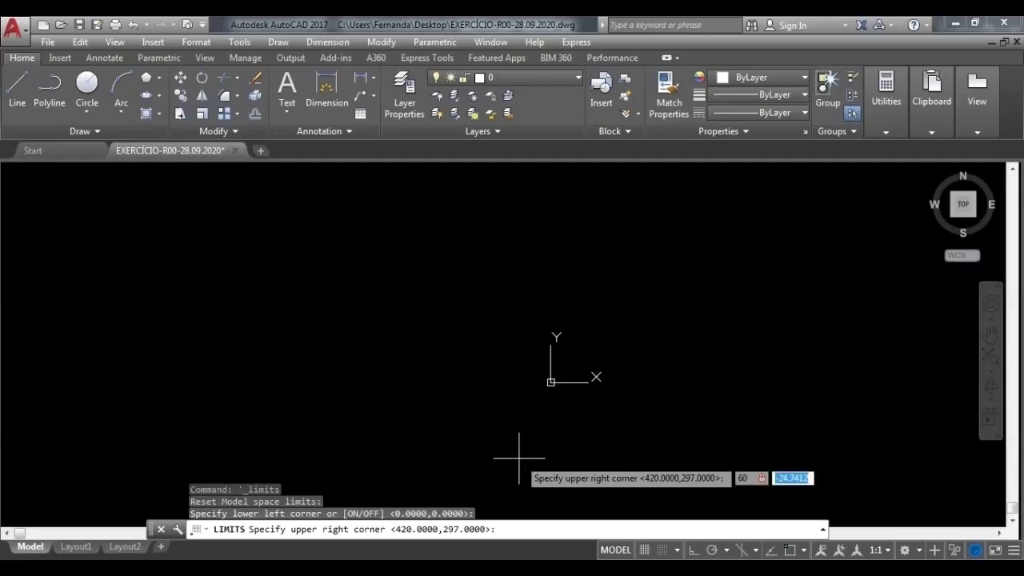
{"action": "type", "text": "60"}
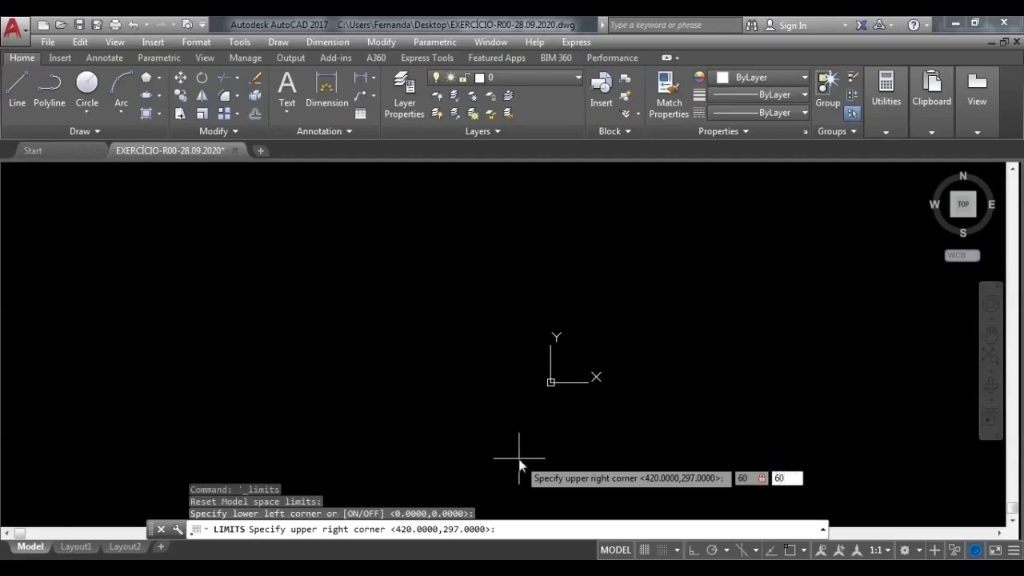
{"action": "key", "text": "Return"}
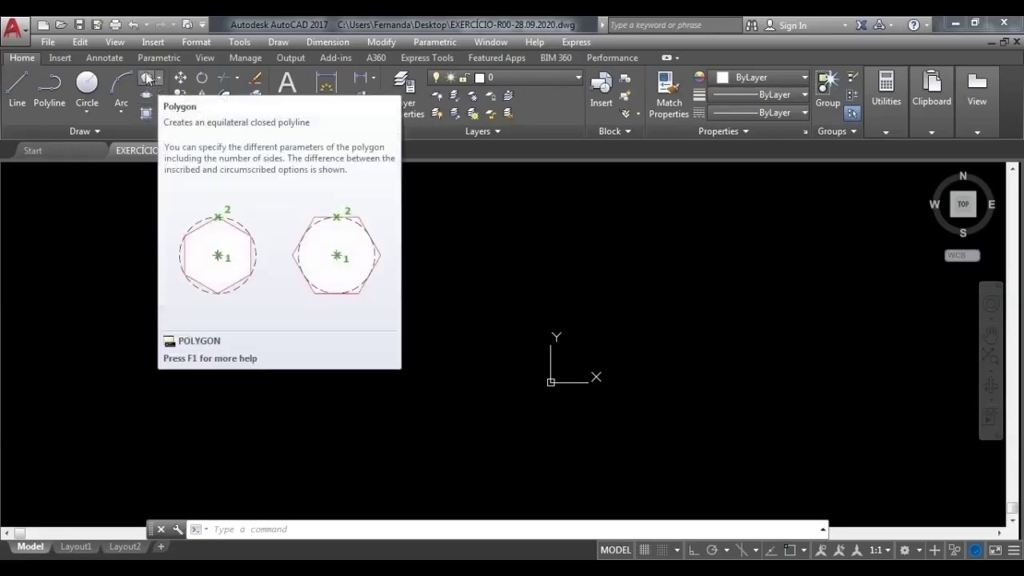
Draw a 60 by 60 rectangle with its first corner at the origin 0,0 and the opposite corner at 60,60
{"action": "left_click", "coordinate": [160, 80]}
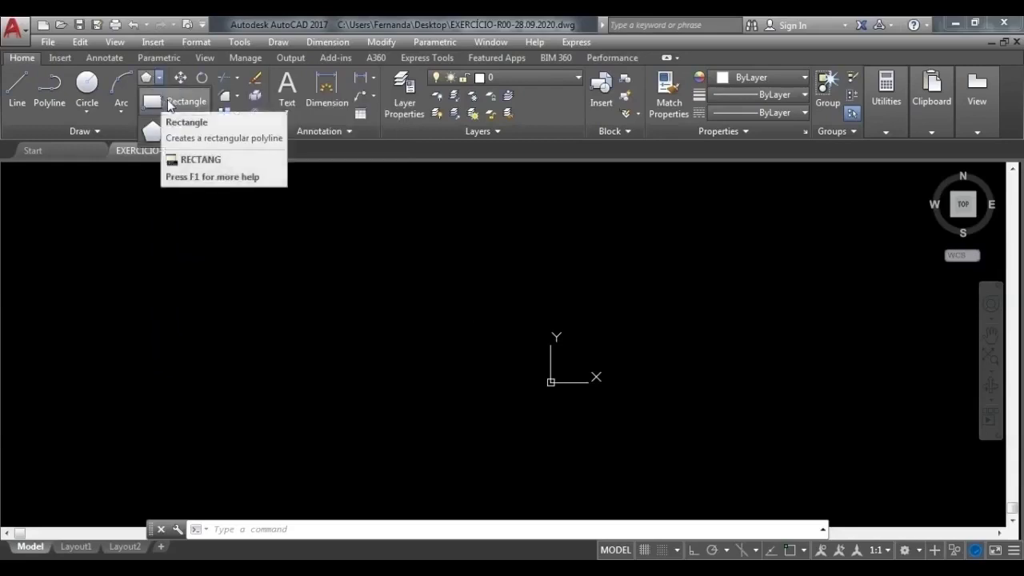
{"action": "left_click", "coordinate": [164, 99]}
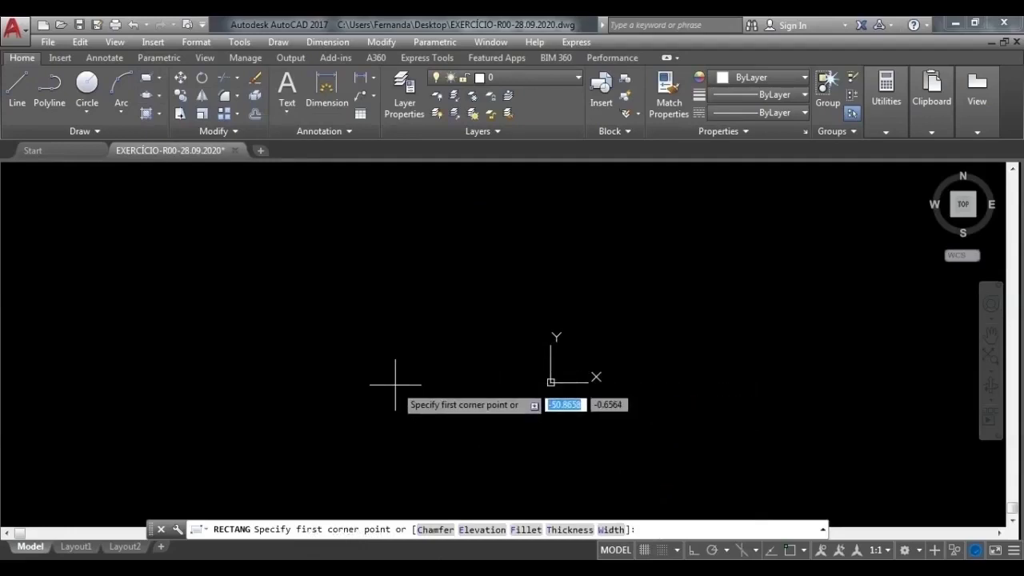
{"action": "type", "text": "0"}
{"action": "key", "text": "Tab"}
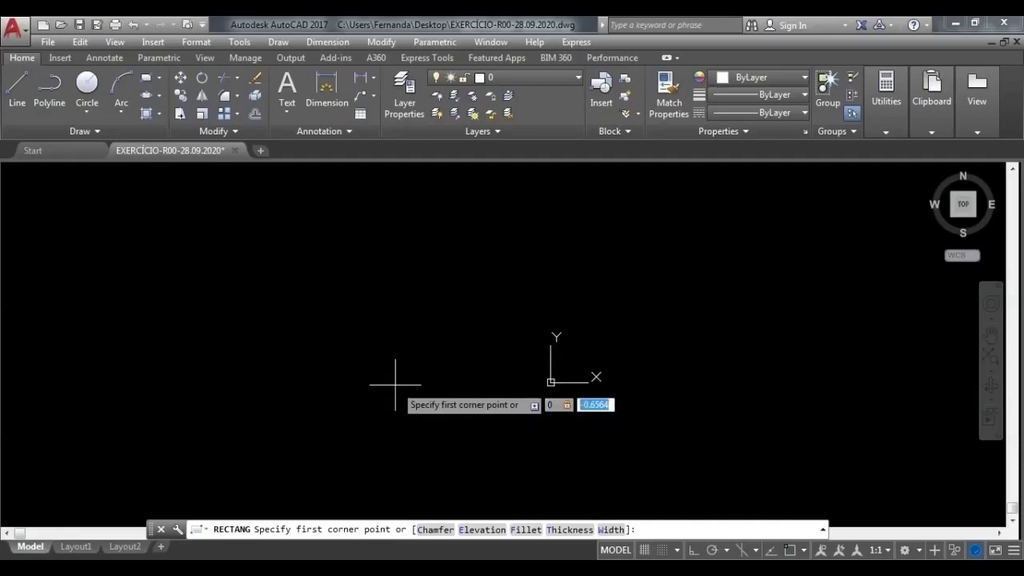
{"action": "type", "text": "0"}
{"action": "key", "text": "Return"}
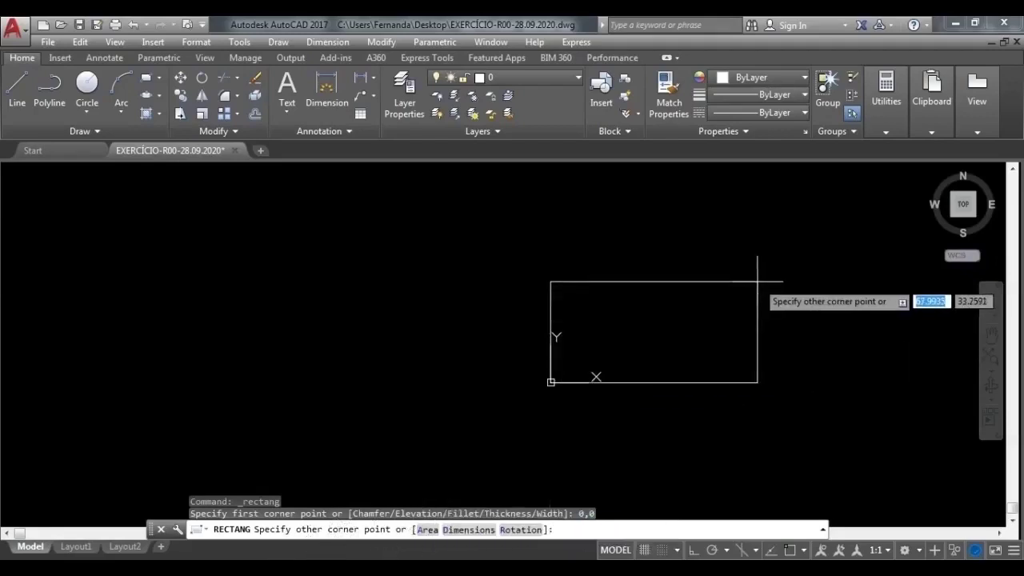
{"action": "type", "text": "60"}
{"action": "key", "text": "Tab"}
{"action": "type", "text": "60"}
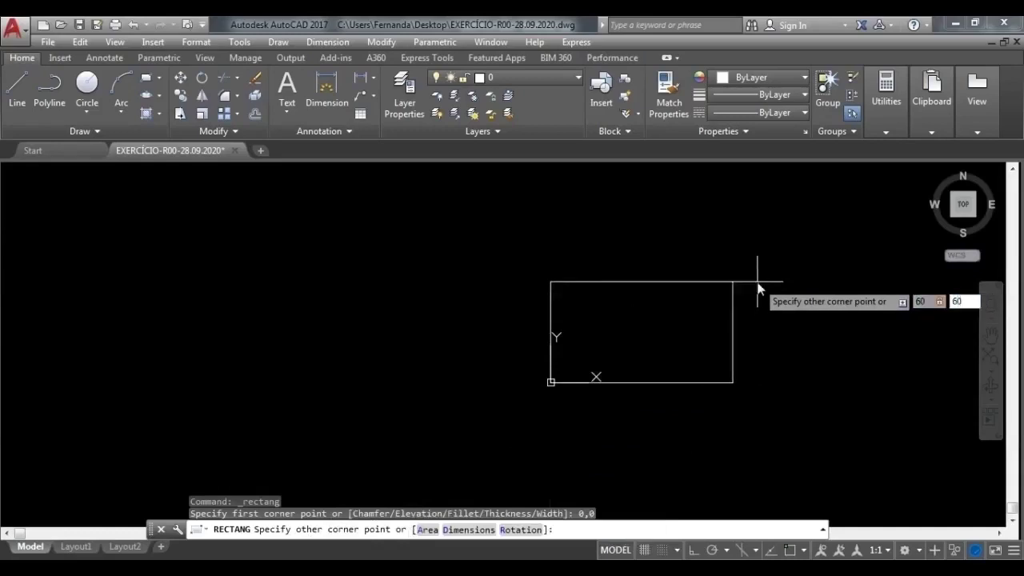
{"action": "key", "text": "Return"}
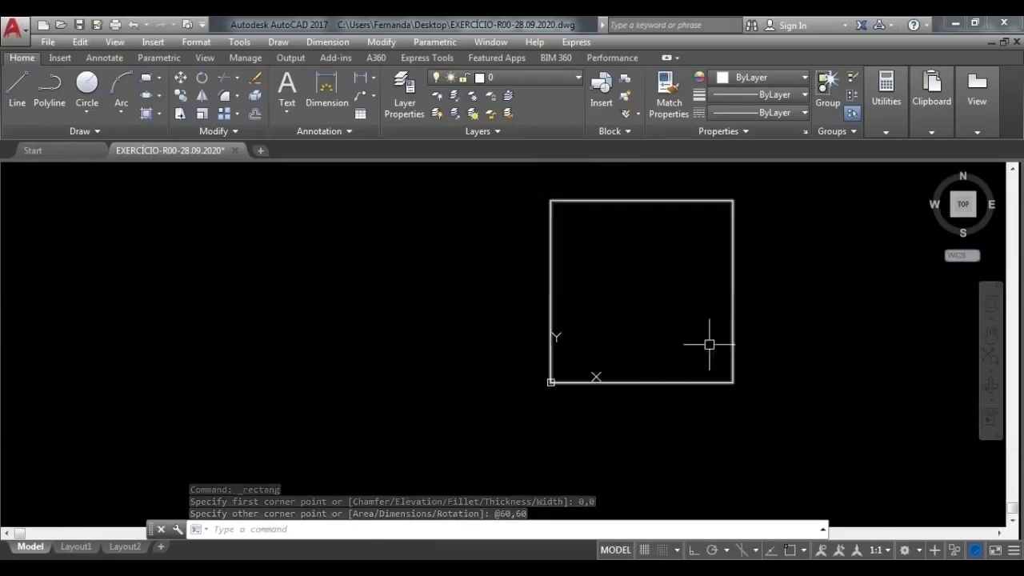
Examine the 60 by 60 square at different zoom levels, including its corner at the origin
{"action": "scroll", "coordinate": [635, 296], "scroll_direction": "up", "scroll_amount": 4}
{"action": "scroll", "coordinate": [635, 297], "scroll_direction": "down", "scroll_amount": 8}
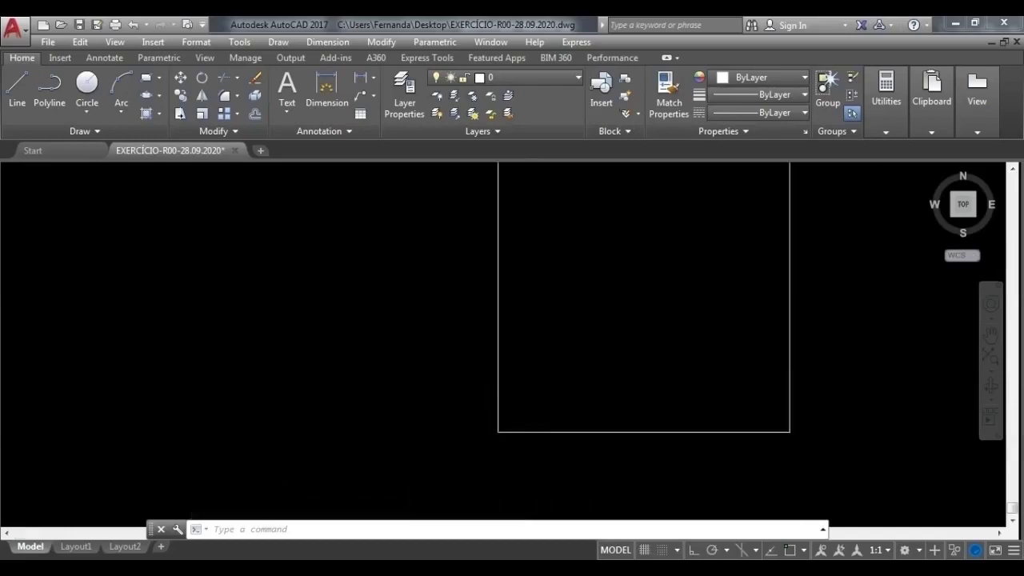
{"action": "scroll", "coordinate": [637, 300], "scroll_direction": "up", "scroll_amount": 4}
{"action": "scroll", "coordinate": [636, 298], "scroll_direction": "down", "scroll_amount": 4}
{"action": "scroll", "coordinate": [637, 297], "scroll_direction": "up", "scroll_amount": 2}
{"action": "scroll", "coordinate": [637, 298], "scroll_direction": "down", "scroll_amount": 2}
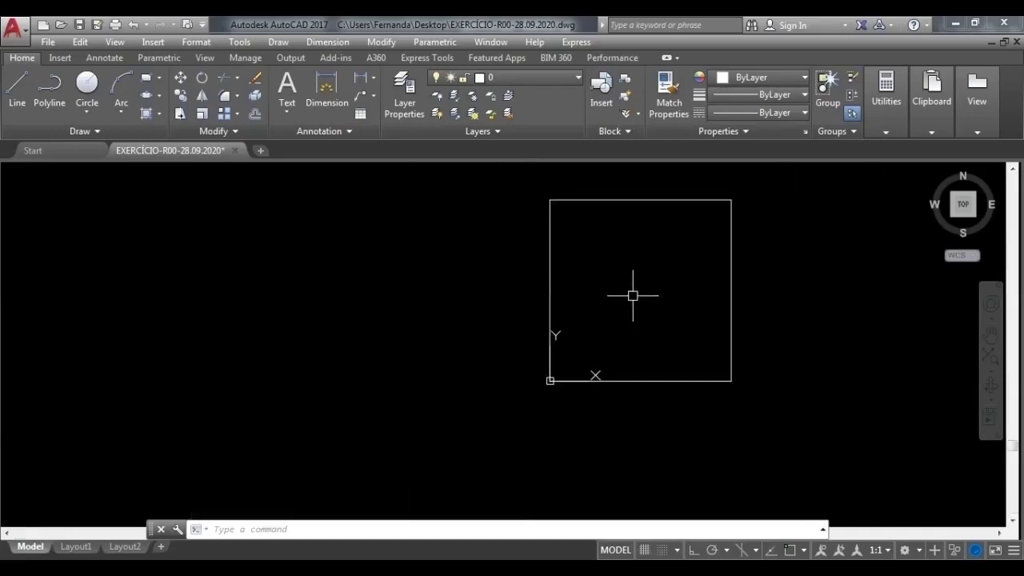
{"action": "scroll", "coordinate": [632, 295], "scroll_direction": "down", "scroll_amount": 8}
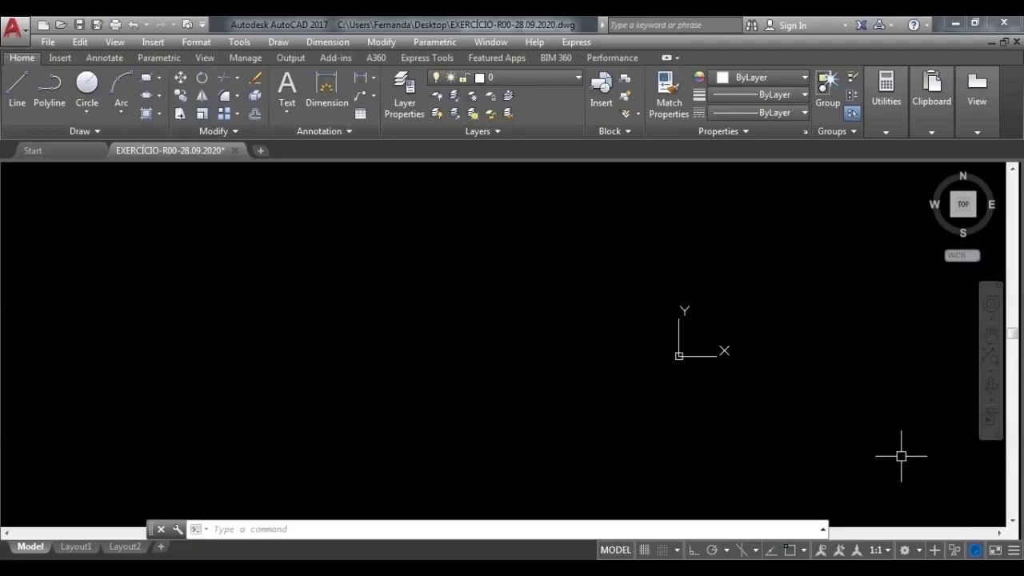
{"action": "middle_click", "coordinate": [901, 456]}
{"action": "middle_click", "coordinate": [900, 455]}
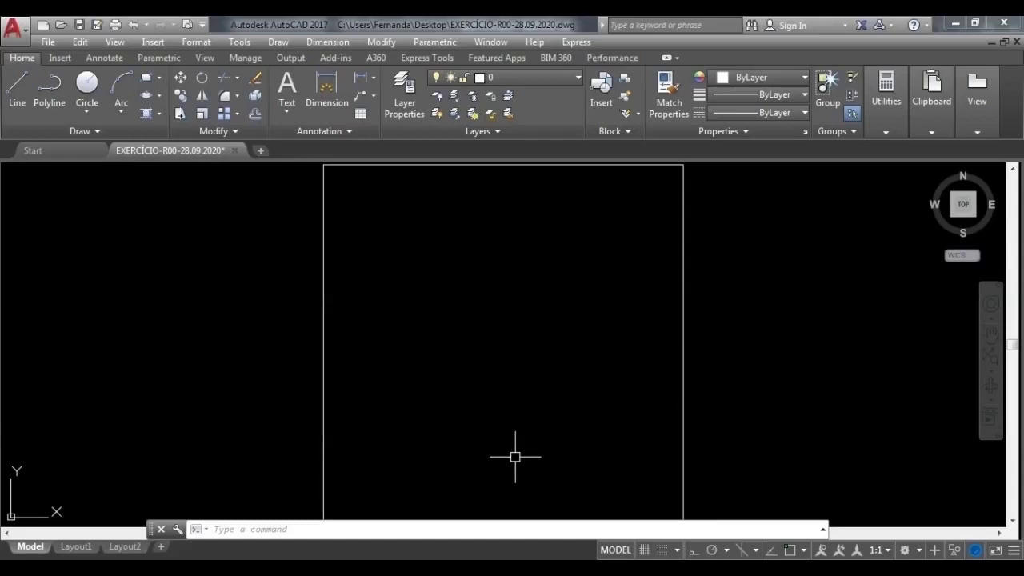
{"action": "scroll", "coordinate": [480, 444], "scroll_direction": "down", "scroll_amount": 3}
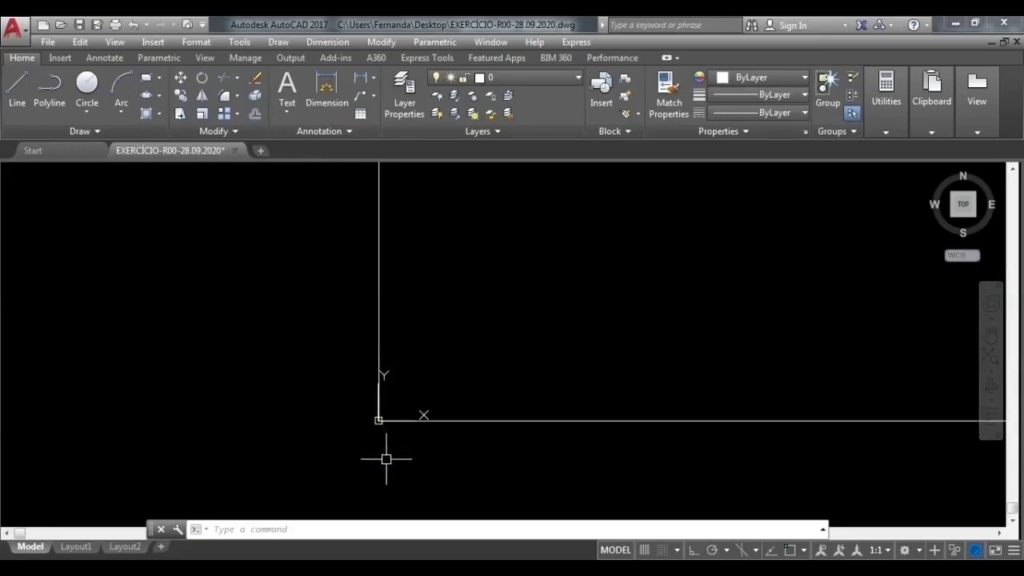
{"action": "scroll", "coordinate": [386, 458], "scroll_direction": "up", "scroll_amount": 2}
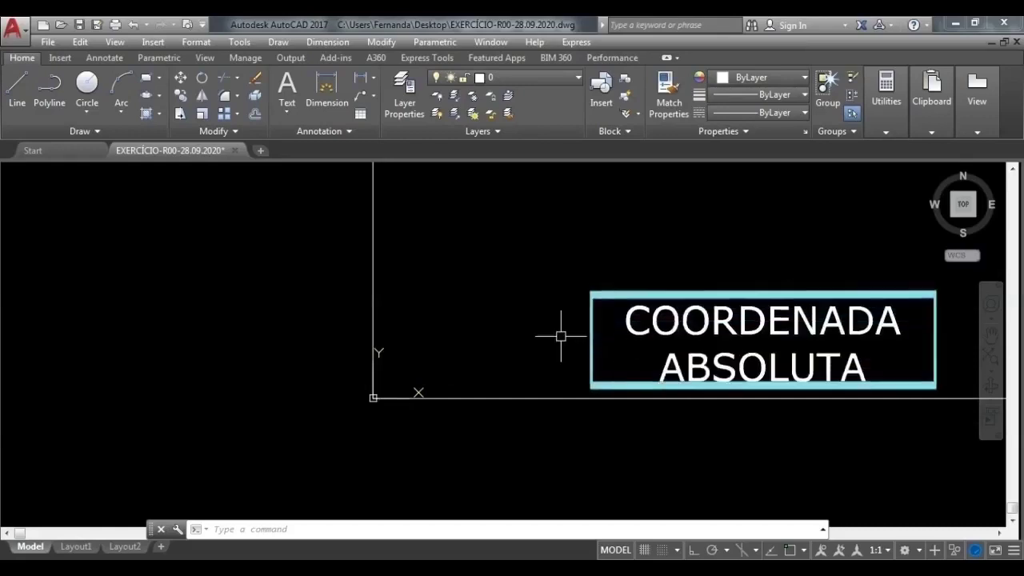
Draw a rectangle 3 wide and 4 high inside the large square, starting from the origin 0,0
{"action": "left_click", "coordinate": [145, 79]}
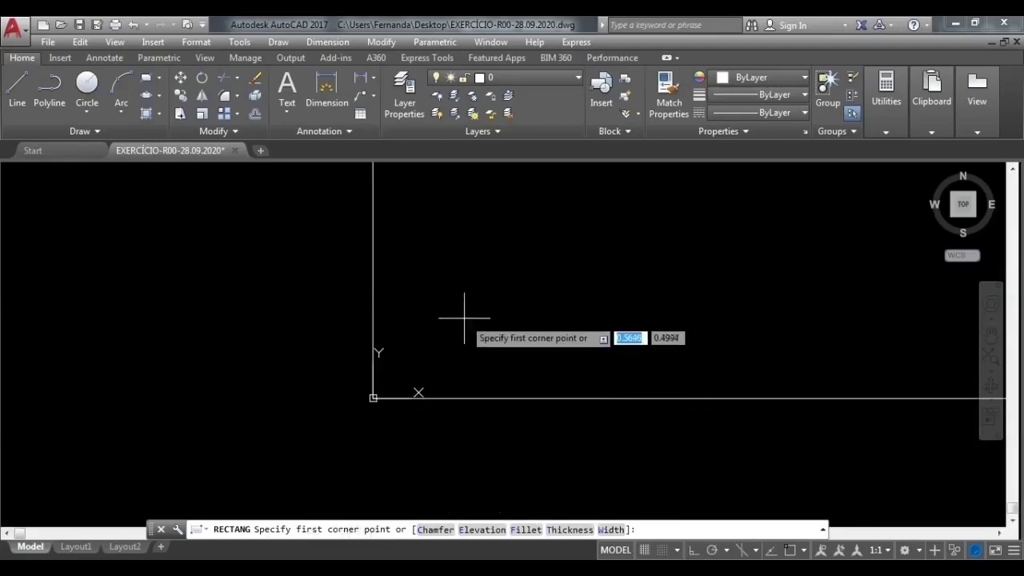
{"action": "type", "text": "0"}
{"action": "key", "text": "Tab"}
{"action": "type", "text": "0"}
{"action": "key", "text": "Return"}
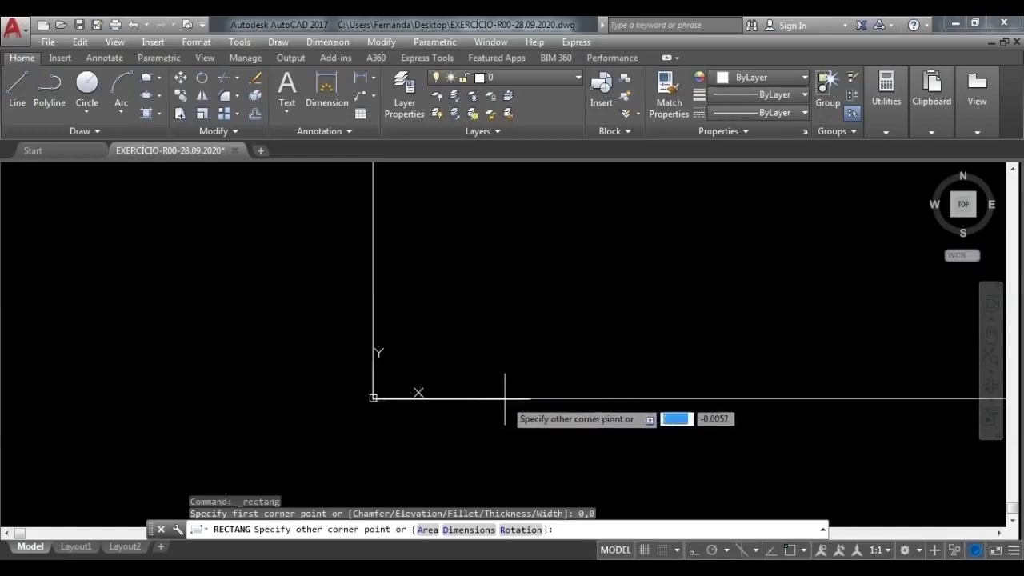
{"action": "type", "text": "3"}
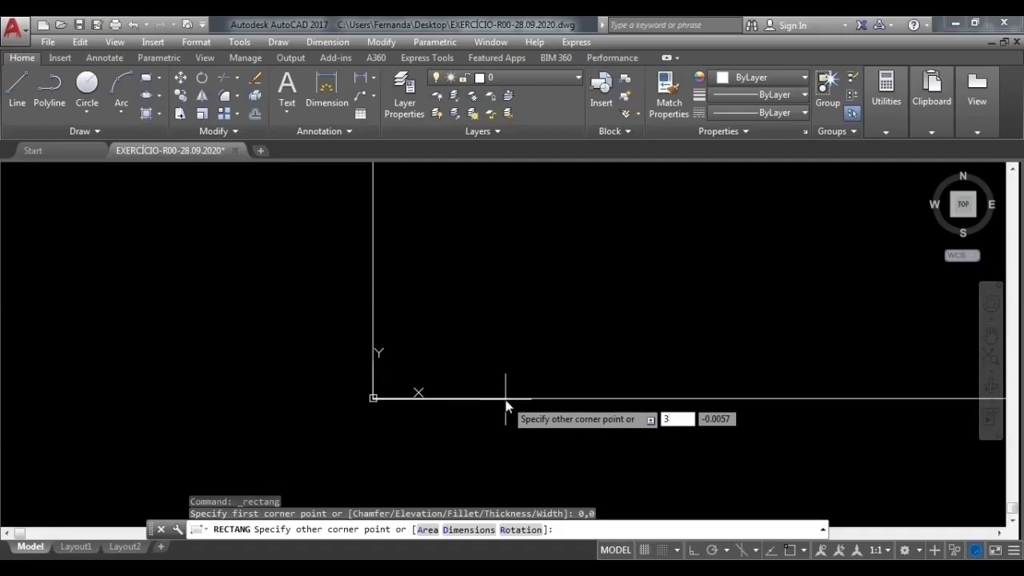
{"action": "key", "text": "Tab"}
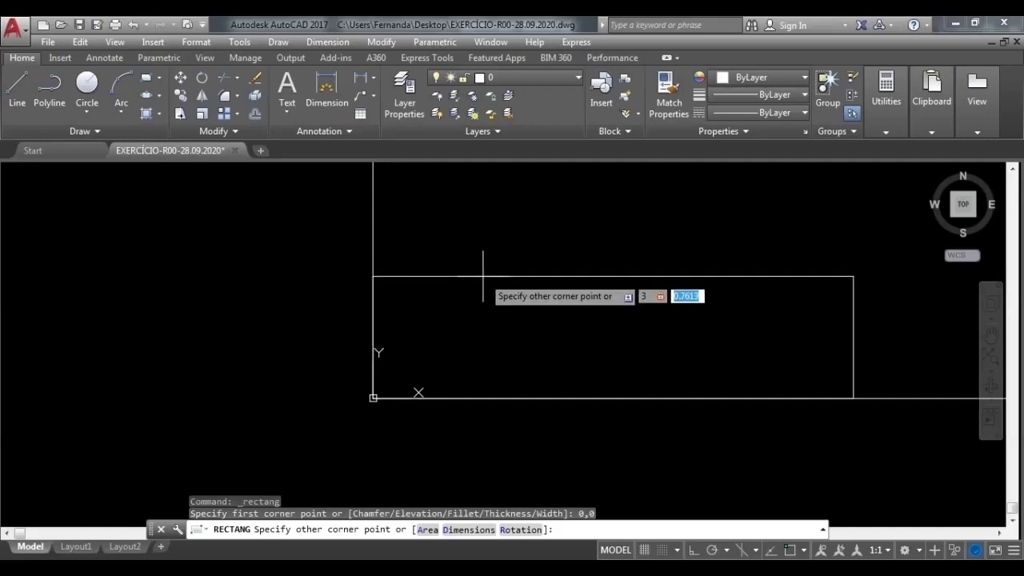
{"action": "type", "text": "4"}
{"action": "key", "text": "Return"}
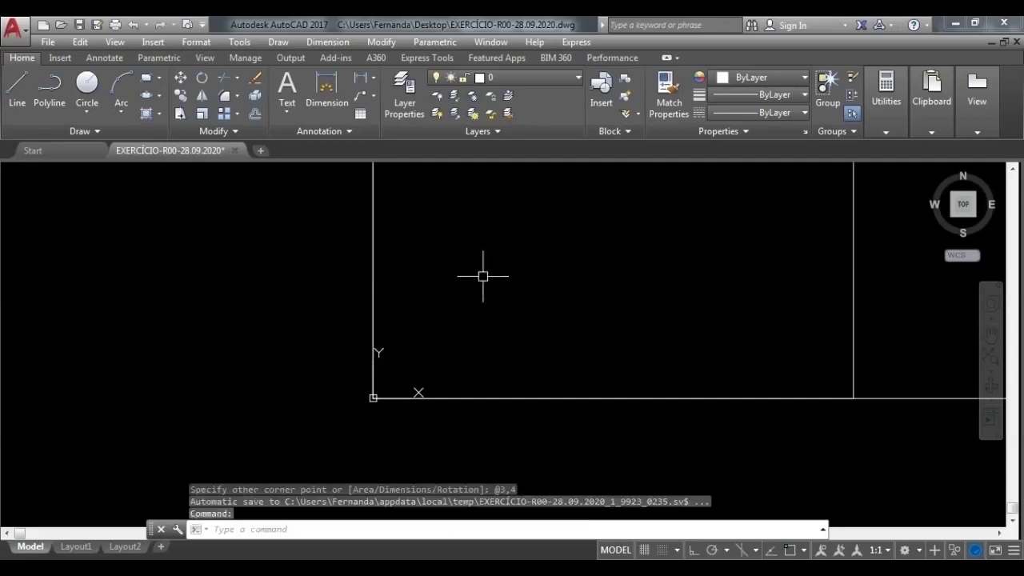
Draw a rectangle from the origin 0,0 with its opposite corner offset by 3,-4, directly below the existing 3 by 4 rectangle
{"action": "scroll", "coordinate": [483, 276], "scroll_direction": "down", "scroll_amount": 3}
{"action": "middle_click_drag", "start_coordinate": [567, 256], "coordinate": [525, 396]}
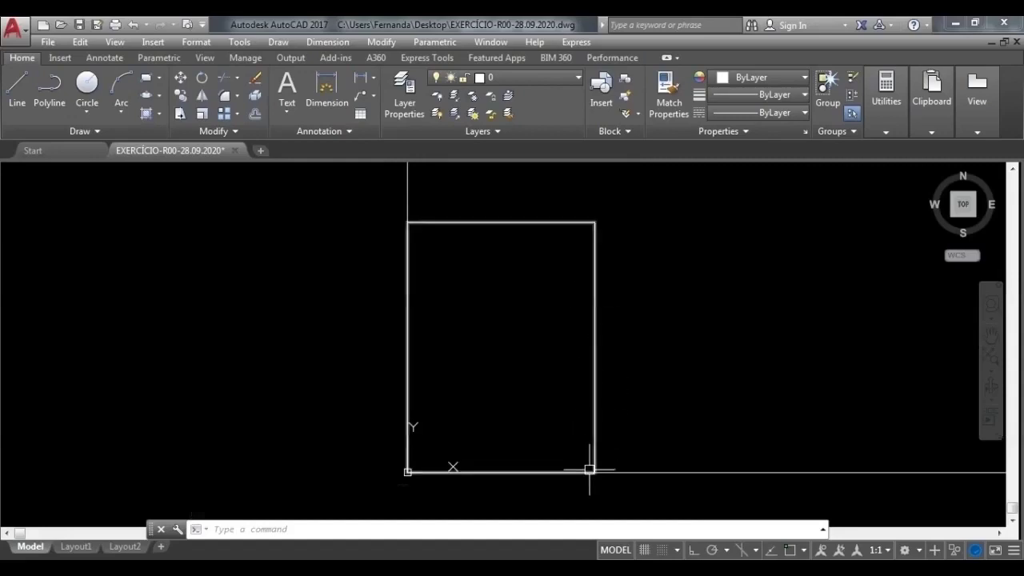
{"action": "scroll", "coordinate": [590, 470], "scroll_direction": "down", "scroll_amount": 2}
{"action": "mouse_move", "coordinate": [587, 453]}
{"action": "middle_mouse_down"}
{"action": "mouse_move", "coordinate": [591, 283]}
{"action": "mouse_move", "coordinate": [594, 317]}
{"action": "middle_mouse_up"}
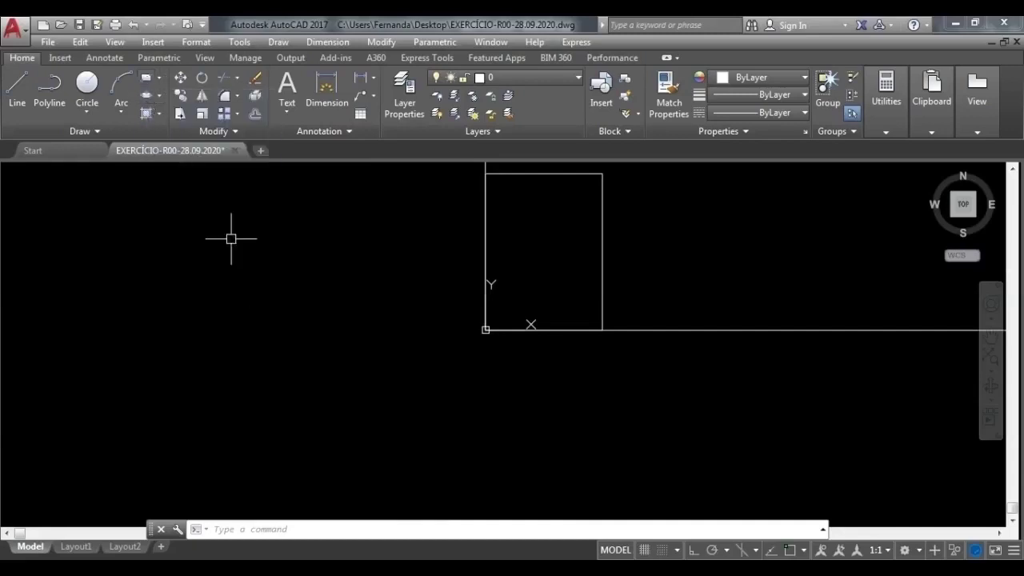
{"action": "left_click", "coordinate": [146, 77]}
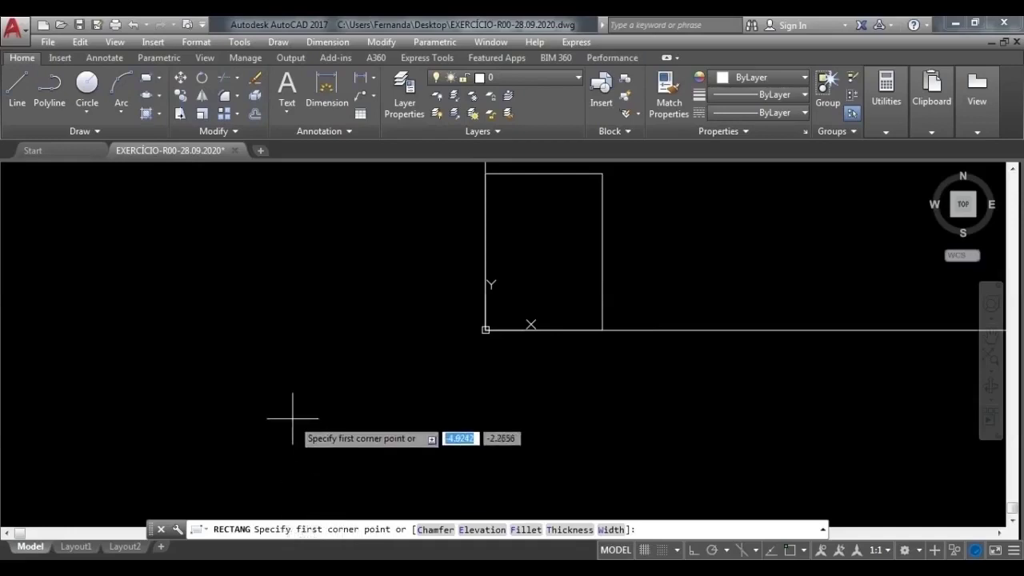
{"action": "type", "text": "0"}
{"action": "key", "text": "Tab"}
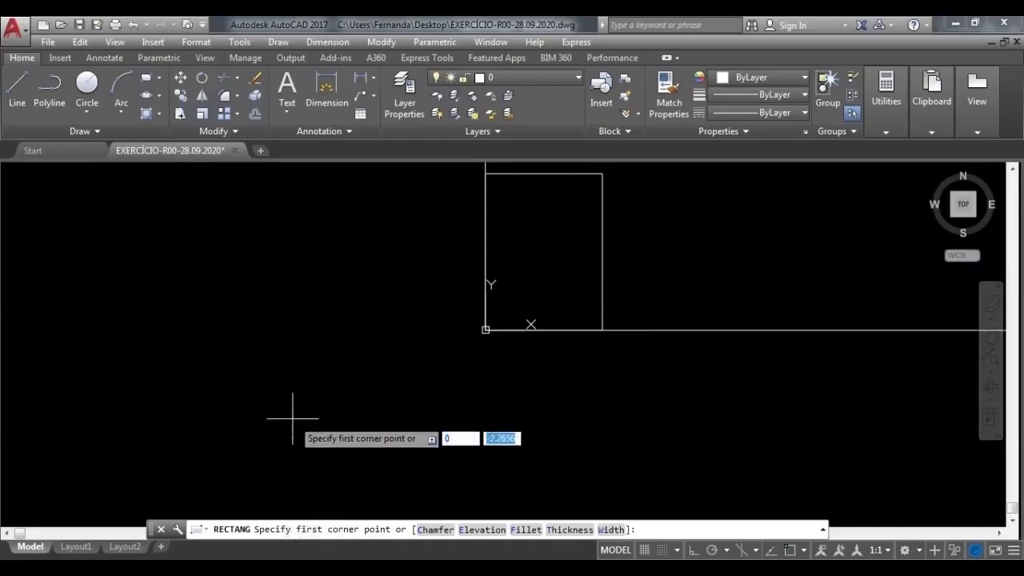
{"action": "type", "text": "0"}
{"action": "key", "text": "Return"}
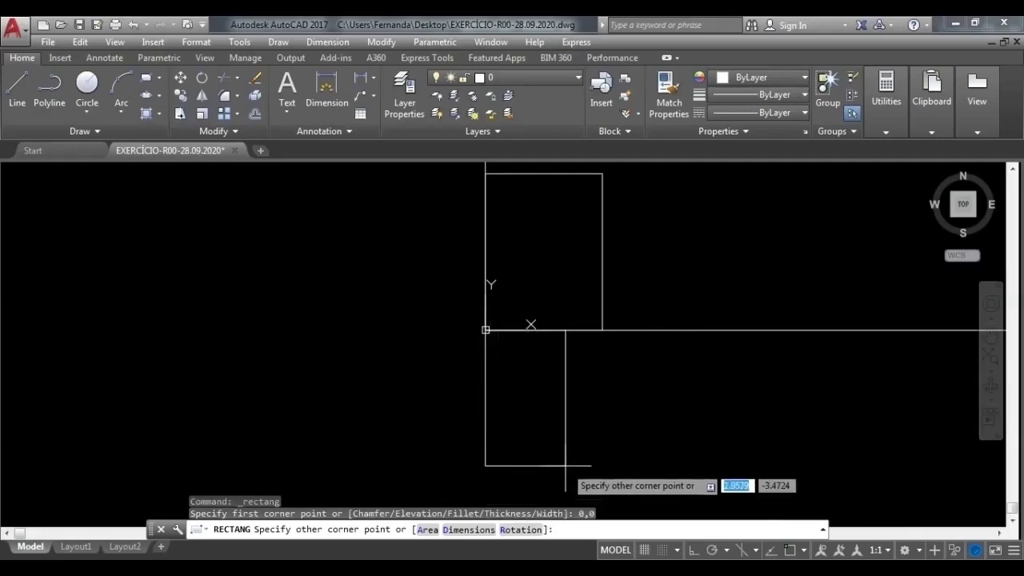
{"action": "type", "text": "3"}
{"action": "key", "text": "Tab"}
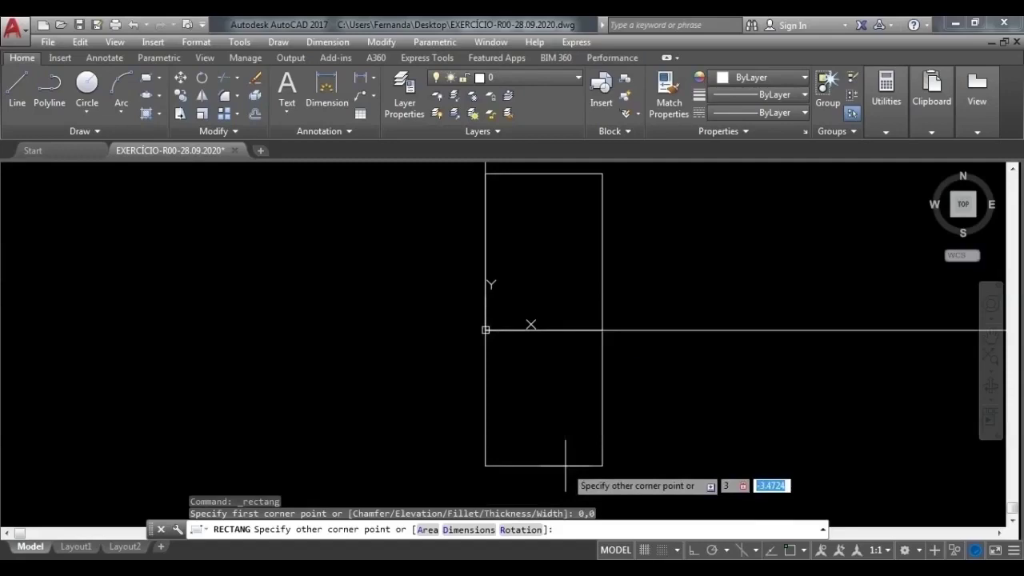
{"action": "type", "text": "-4"}
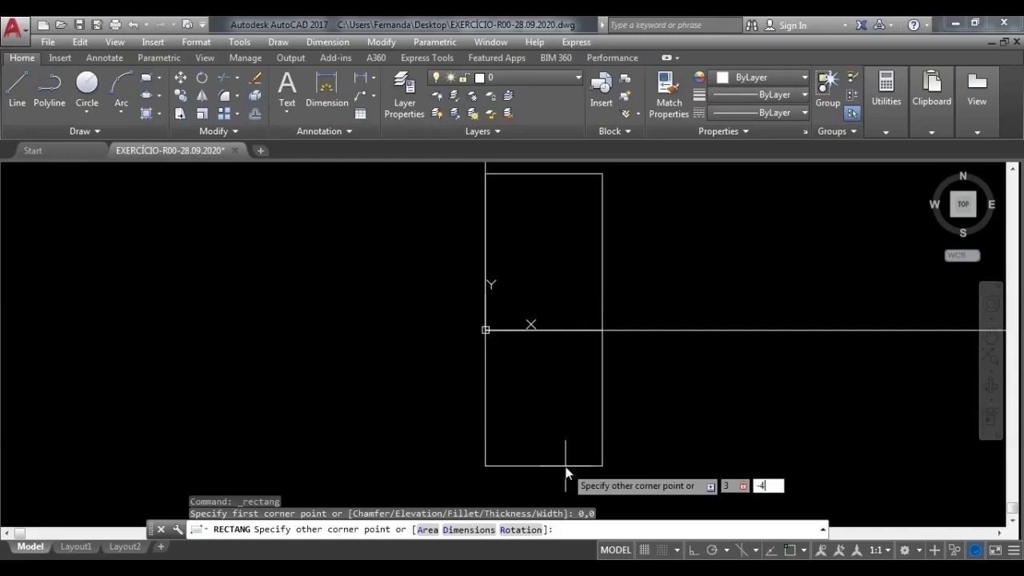
{"action": "key", "text": "Return"}
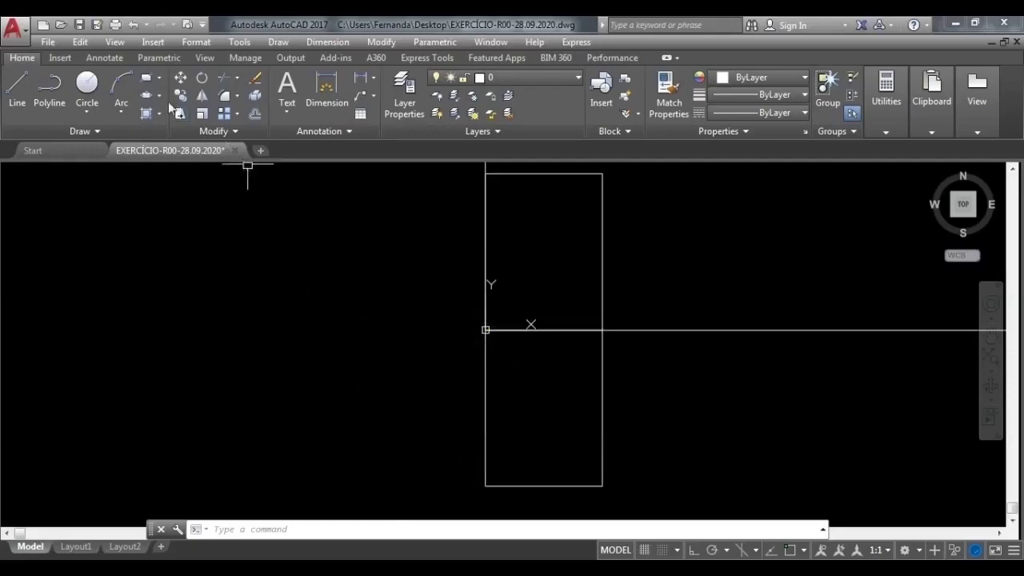
Draw a rectangle from the origin 0,0 with its opposite corner offset by -3,-4, in the negative X and negative Y quadrant
{"action": "left_click", "coordinate": [147, 78]}
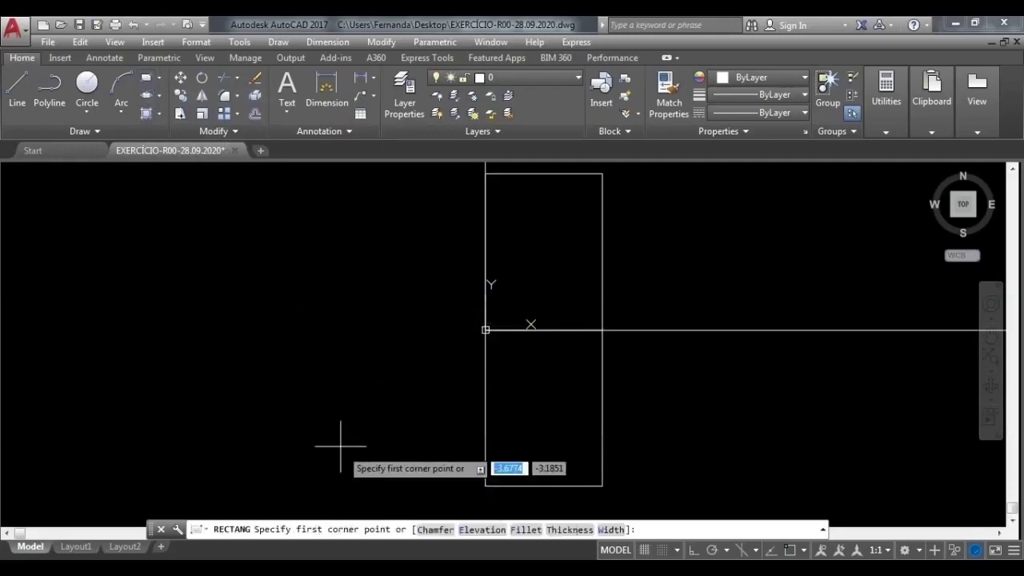
{"action": "type", "text": "0"}
{"action": "key", "text": "Tab"}
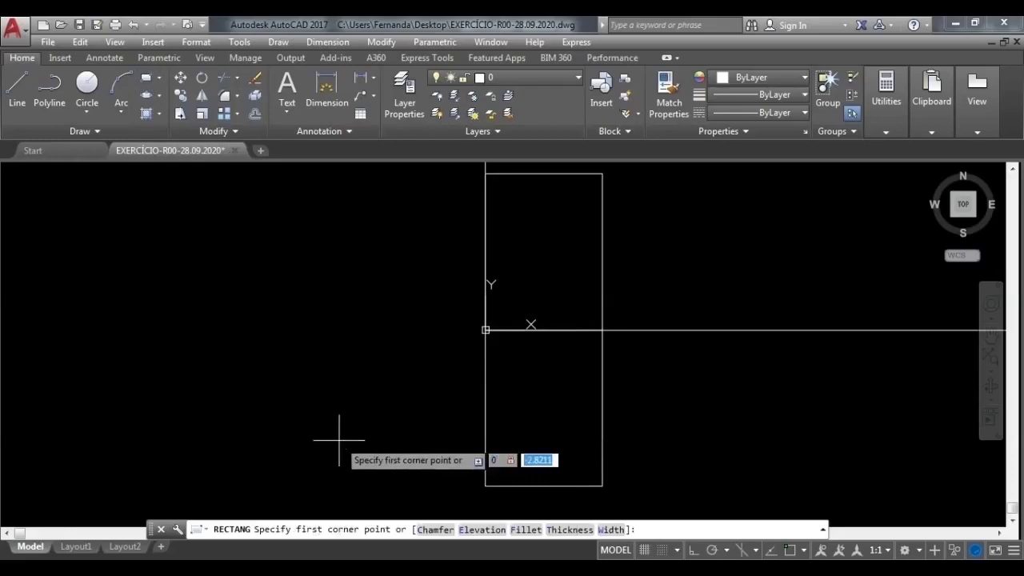
{"action": "type", "text": "0"}
{"action": "key", "text": "Return"}
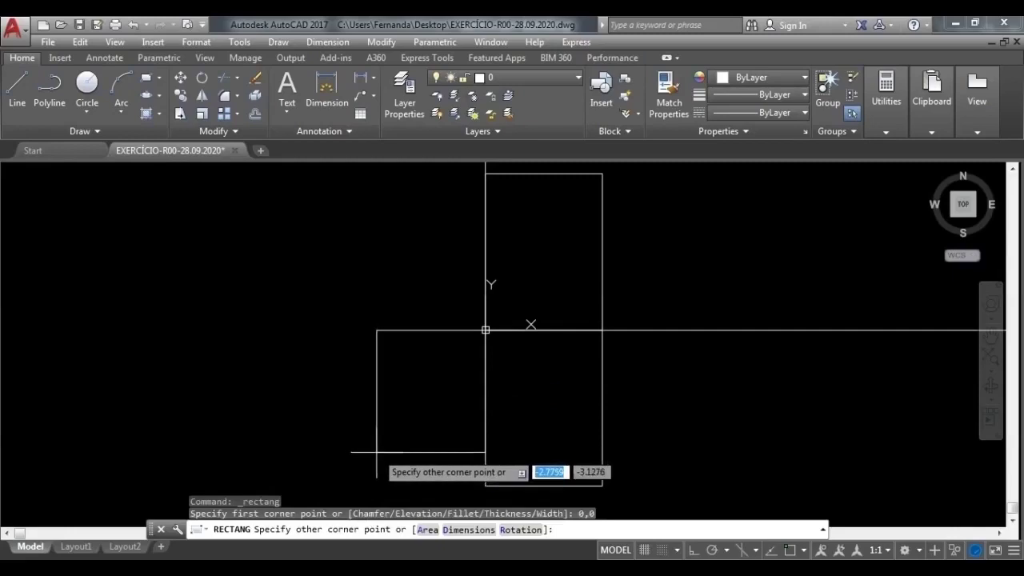
{"action": "type", "text": "-3"}
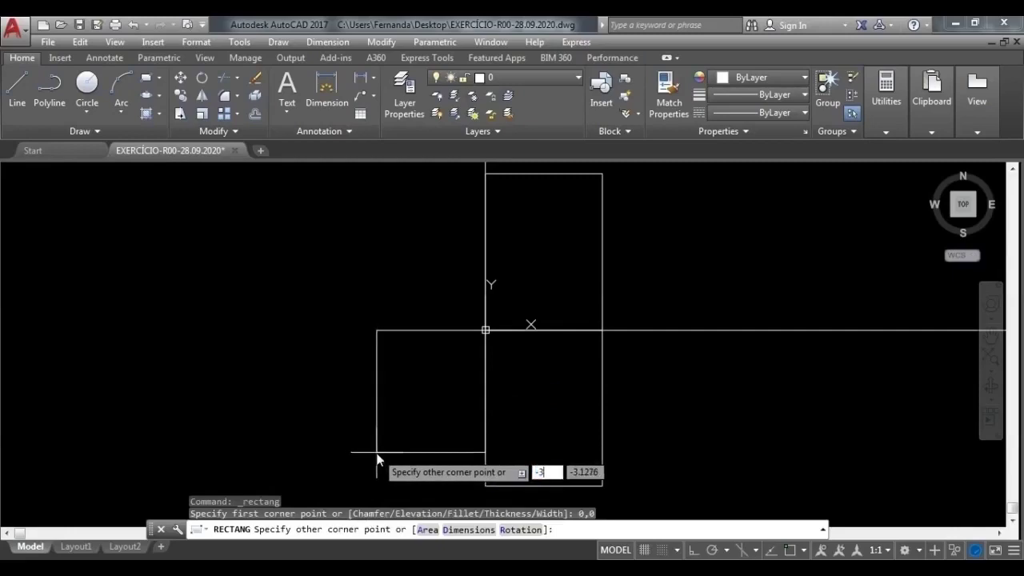
{"action": "key", "text": "Tab"}
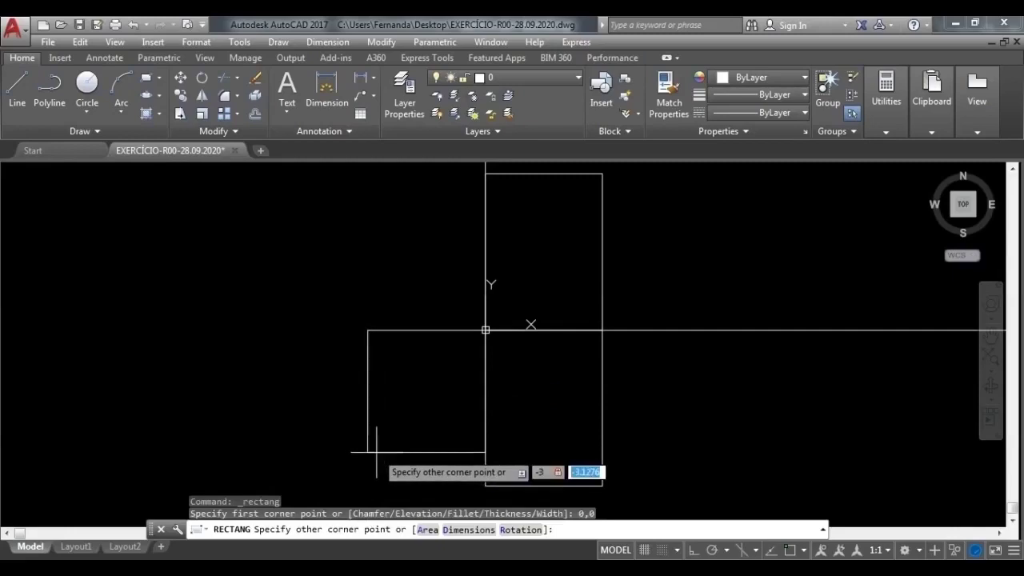
{"action": "type", "text": "-4"}
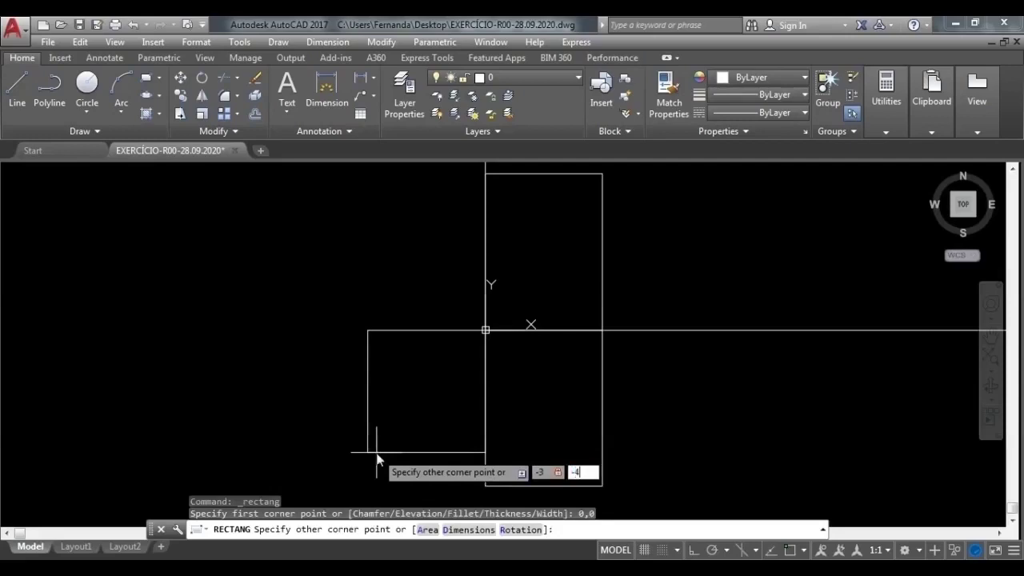
{"action": "key", "text": "Return"}
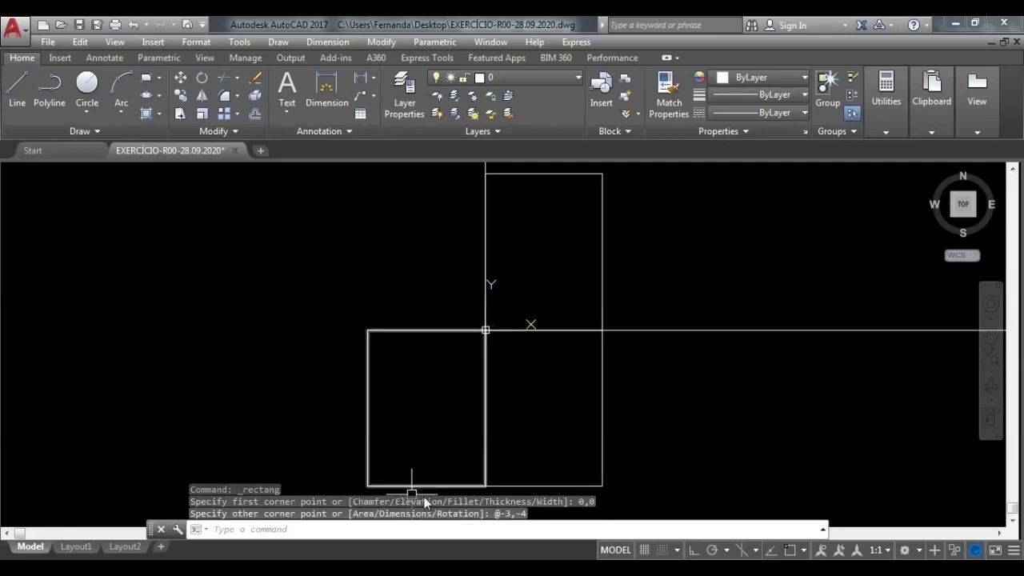
Draw a rectangle from the origin 0,0 with its opposite corner offset by -3,4, in the negative X and positive Y quadrant
{"action": "left_click", "coordinate": [144, 79]}
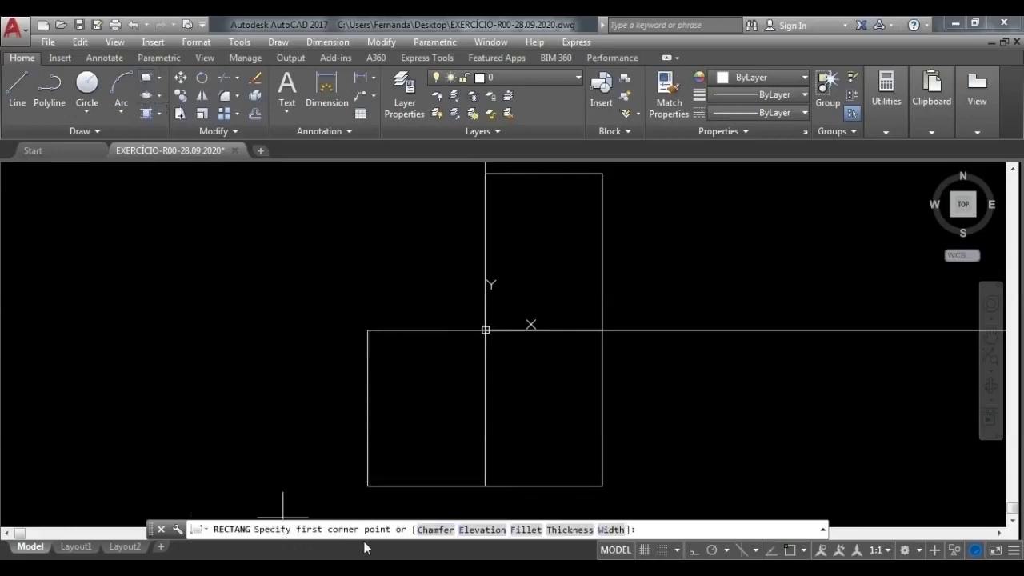
{"action": "type", "text": "0"}
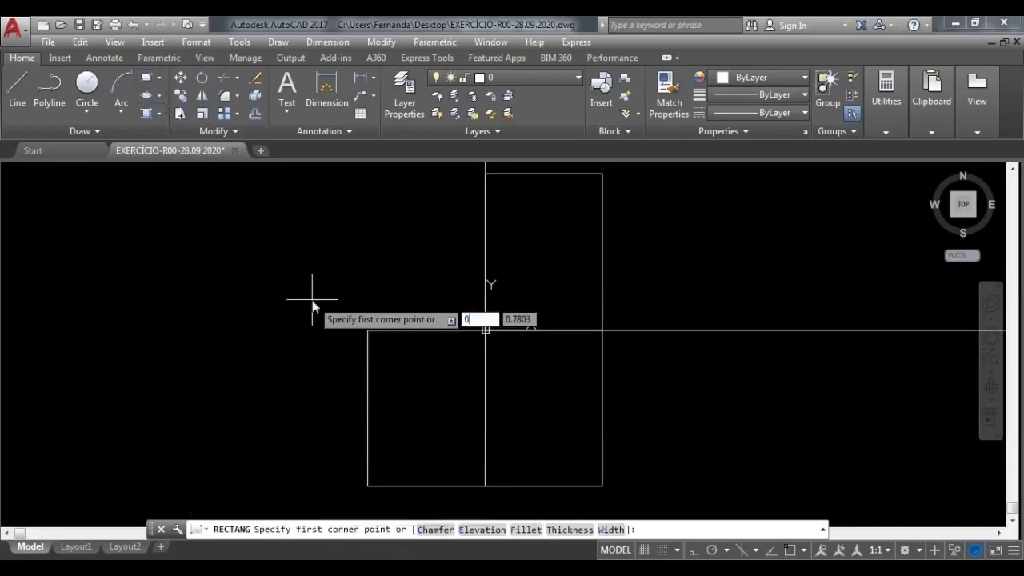
{"action": "key", "text": "Tab"}
{"action": "type", "text": "0"}
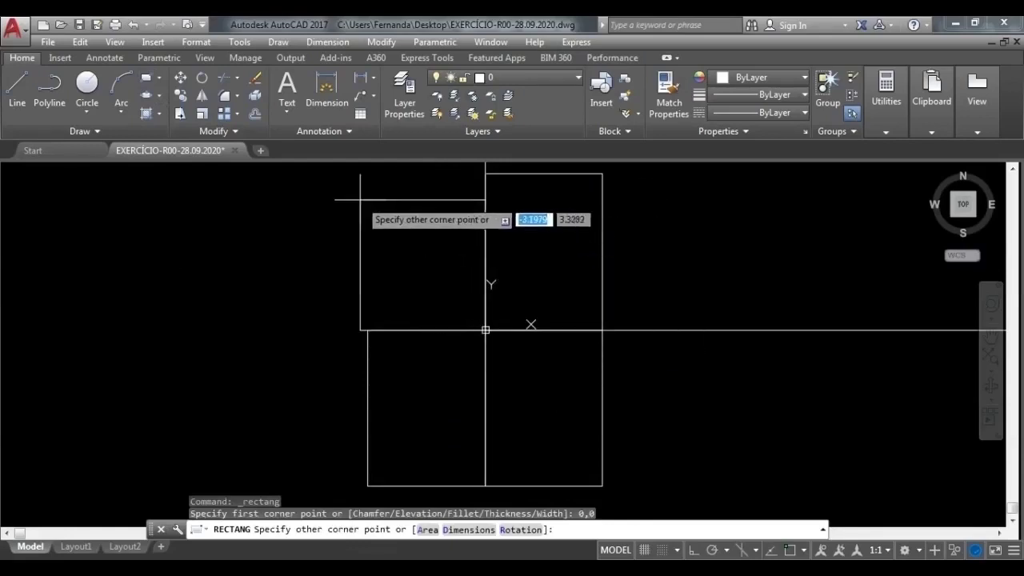
{"action": "type", "text": "-3"}
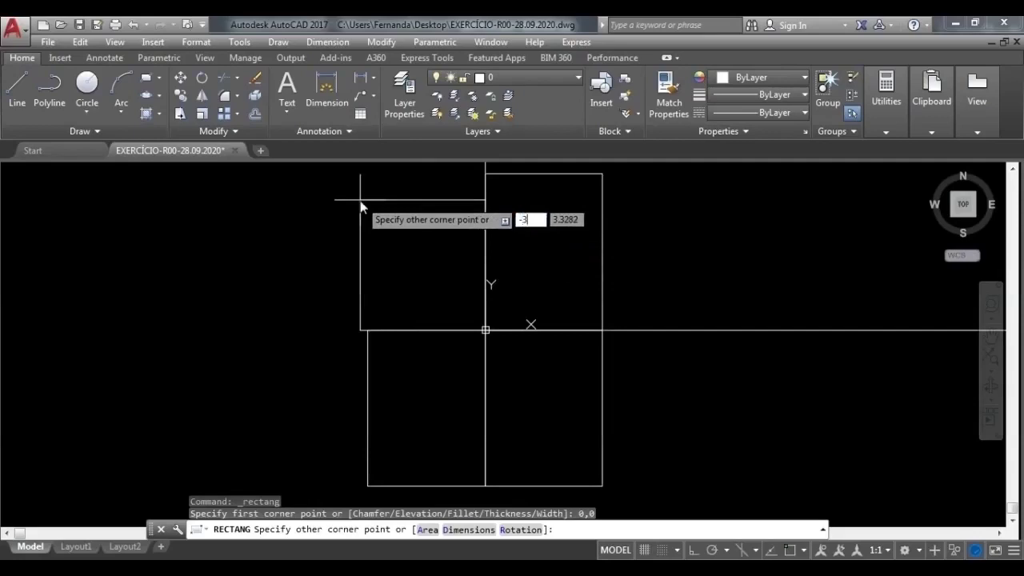
{"action": "key", "text": "Tab"}
{"action": "type", "text": "4"}
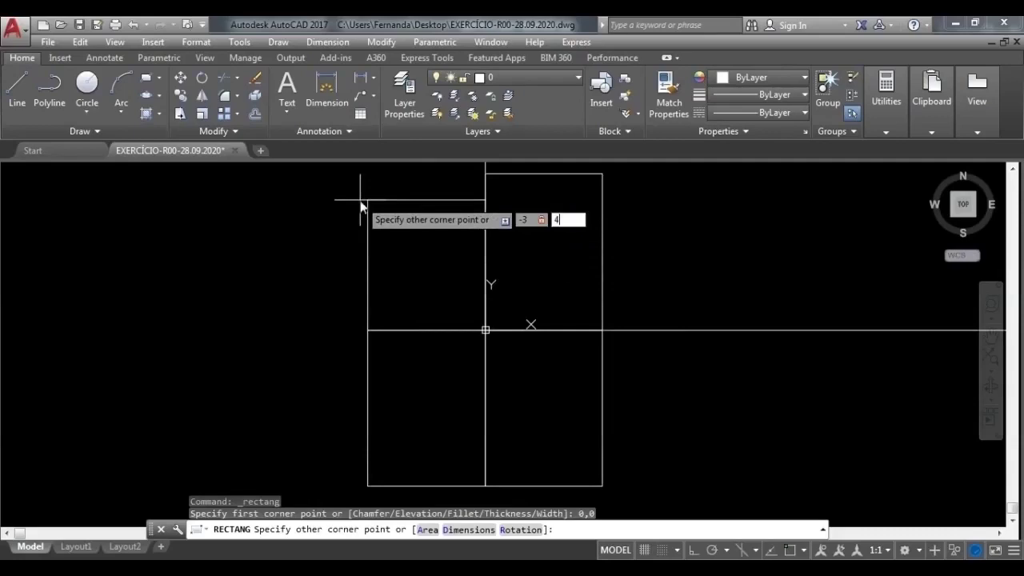
{"action": "key", "text": "Return"}
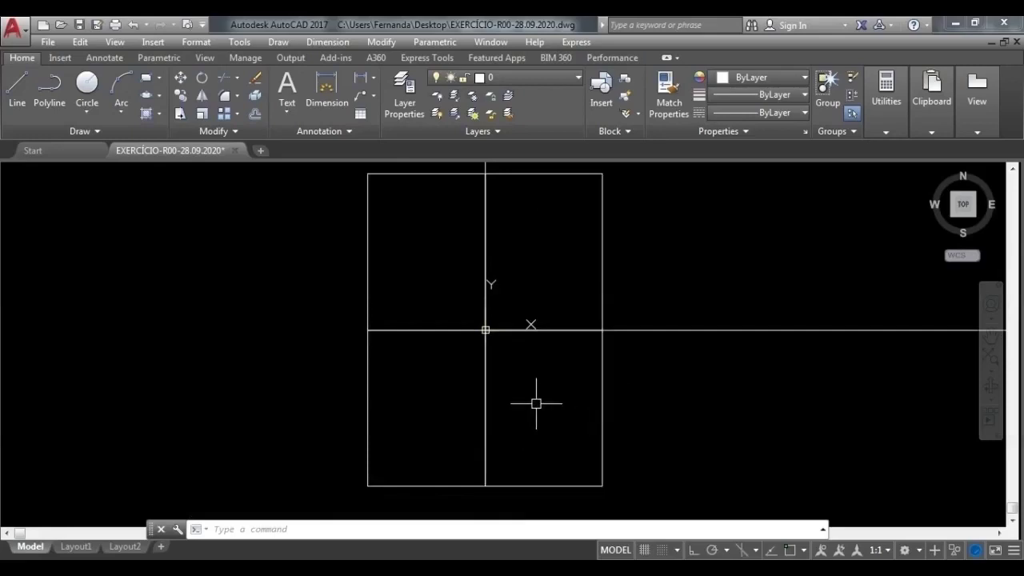
Draw a smaller rectangle from the origin 0,0 with its opposite corner offset by 1.5,2, inside the positive X and positive Y quadrant
{"action": "left_click", "coordinate": [147, 79]}
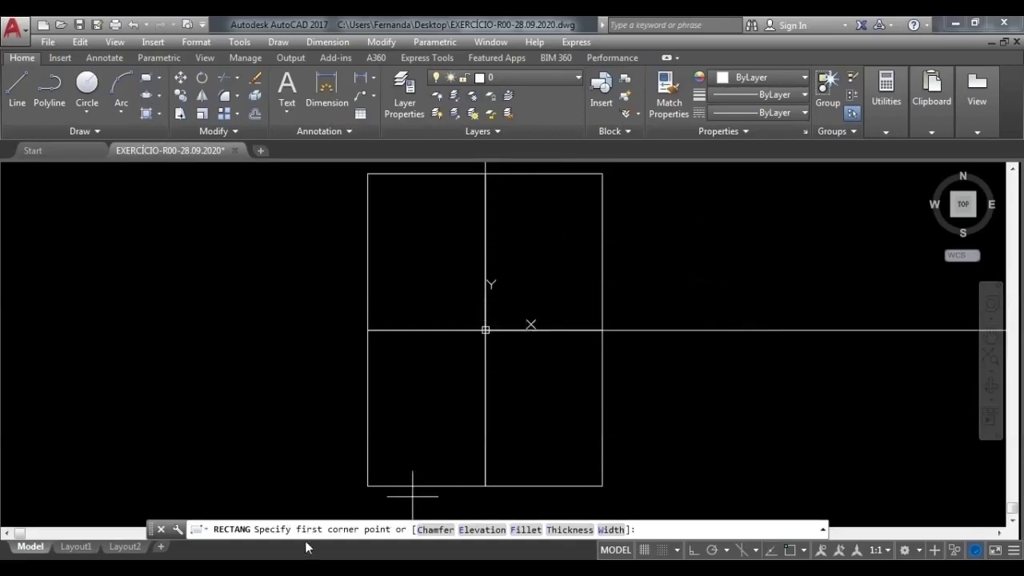
{"action": "type", "text": "0"}
{"action": "key", "text": "Tab"}
{"action": "type", "text": "0"}
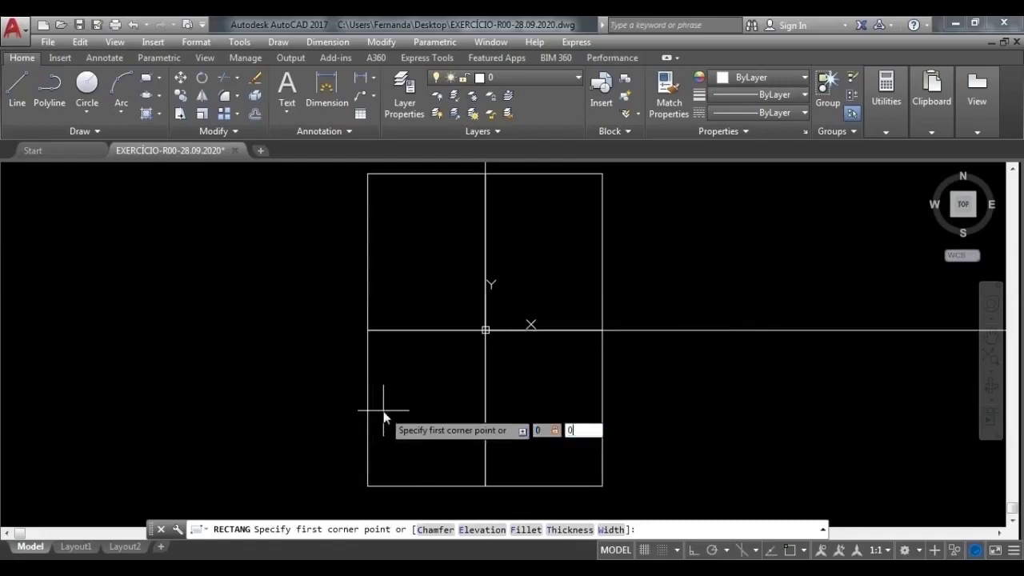
{"action": "key", "text": "Return"}
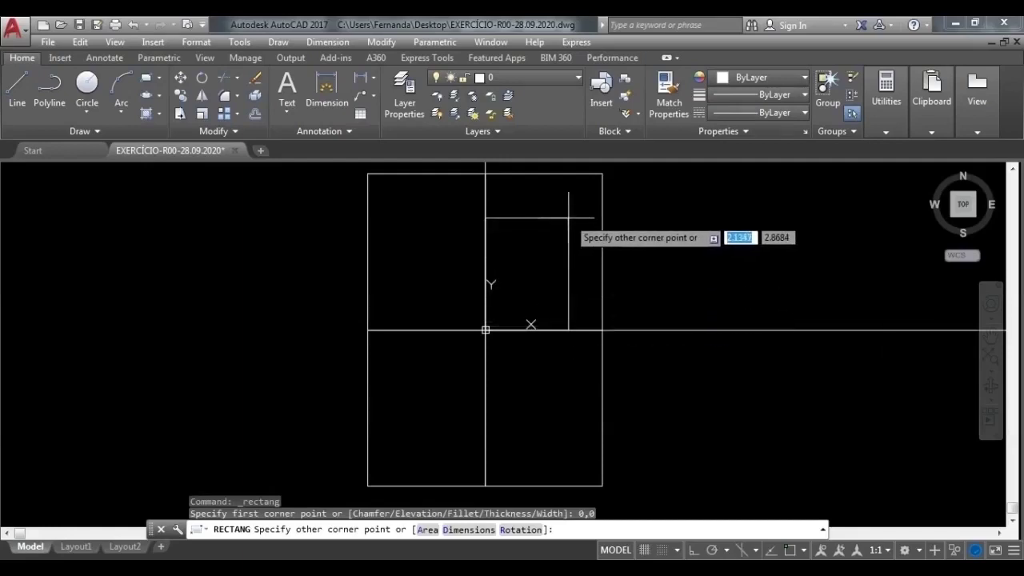
{"action": "type", "text": "1.5"}
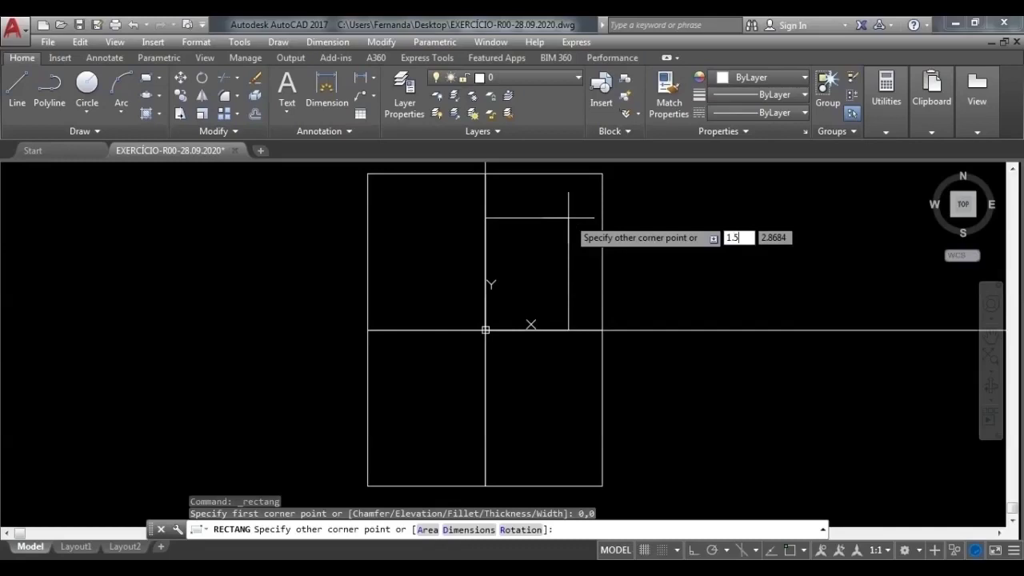
{"action": "key", "text": "Tab"}
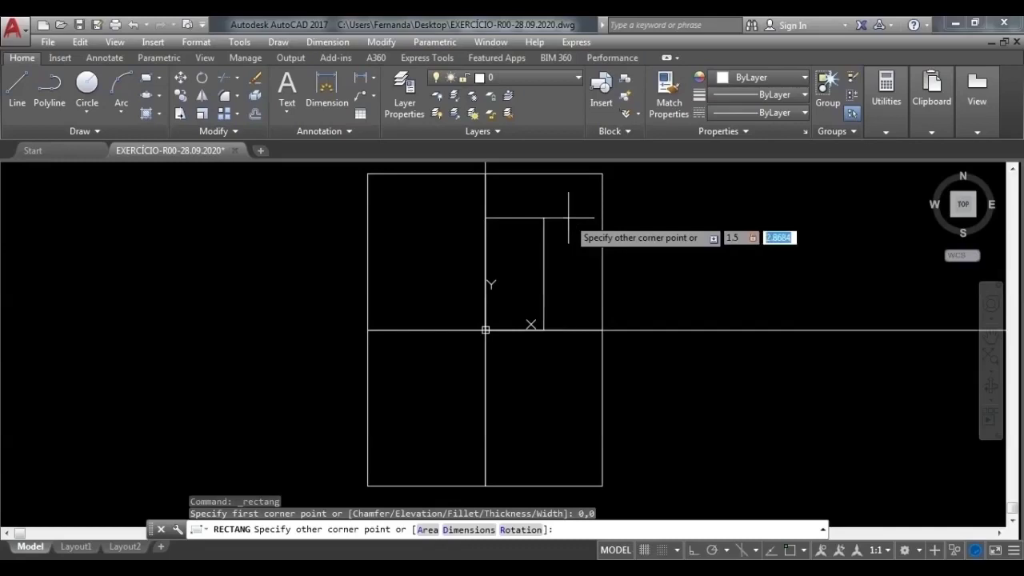
{"action": "type", "text": "2"}
{"action": "key", "text": "Return"}
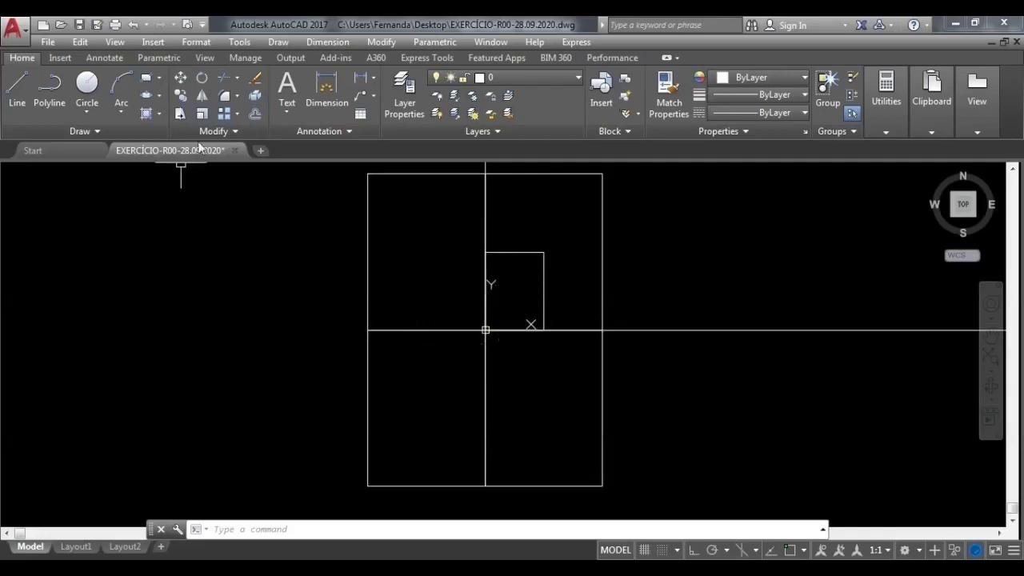
Draw a smaller rectangle from the origin 0,0 with its opposite corner offset by 1.5,-2, inside the positive X and negative Y quadrant
{"action": "left_click", "coordinate": [145, 81]}
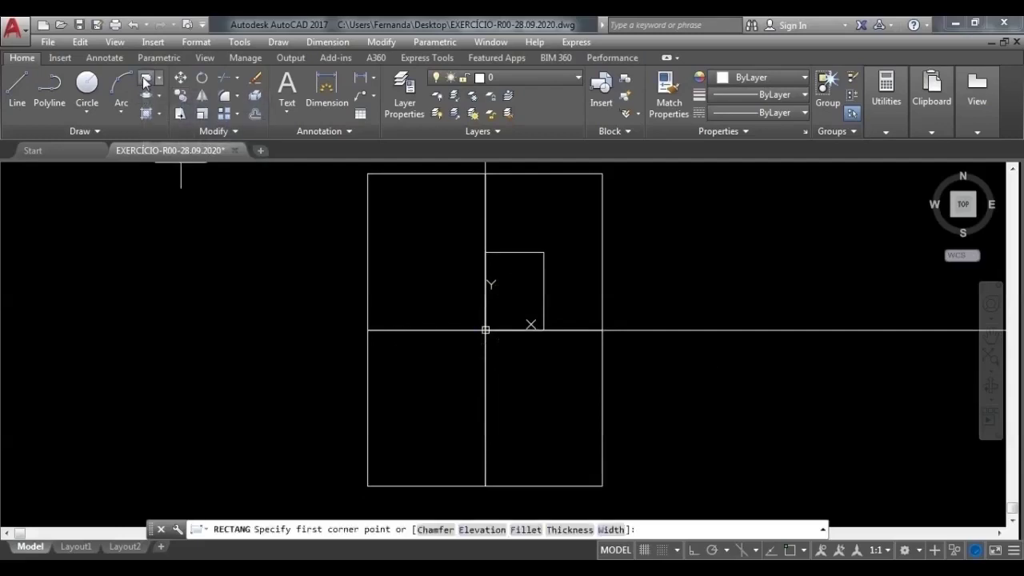
{"action": "type", "text": "0"}
{"action": "key", "text": "Tab"}
{"action": "type", "text": "0"}
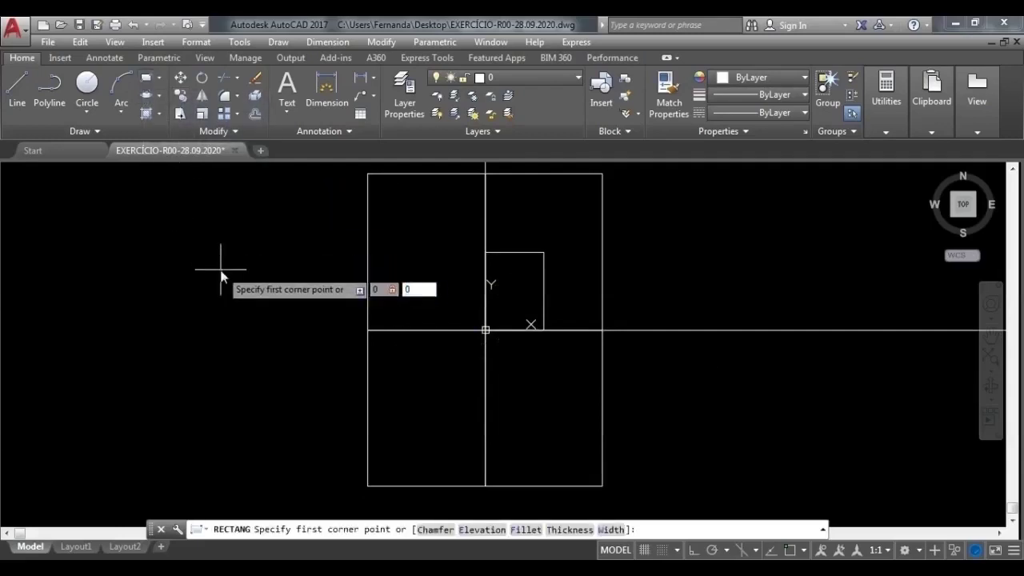
{"action": "key", "text": "Return"}
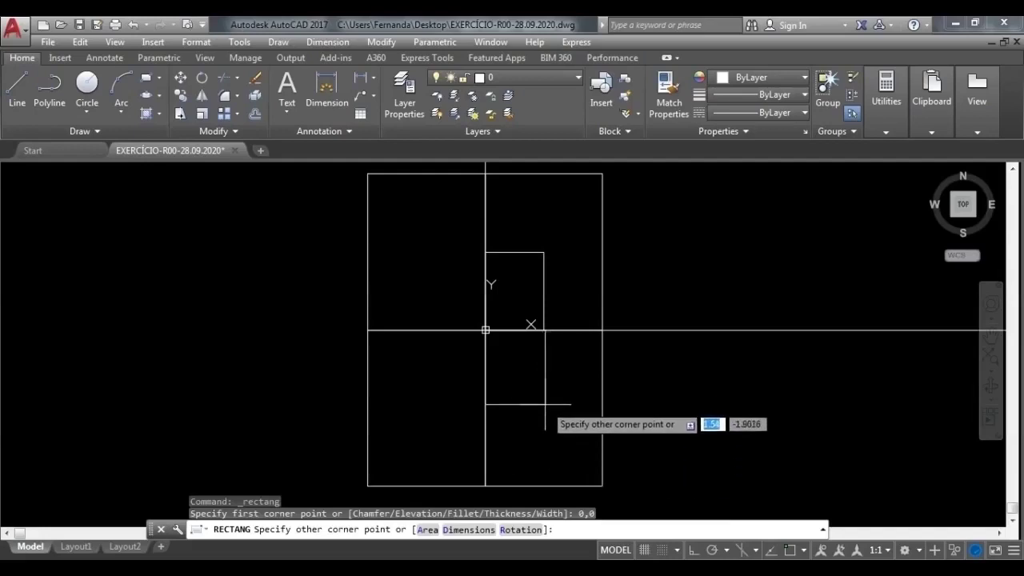
{"action": "type", "text": "1"}
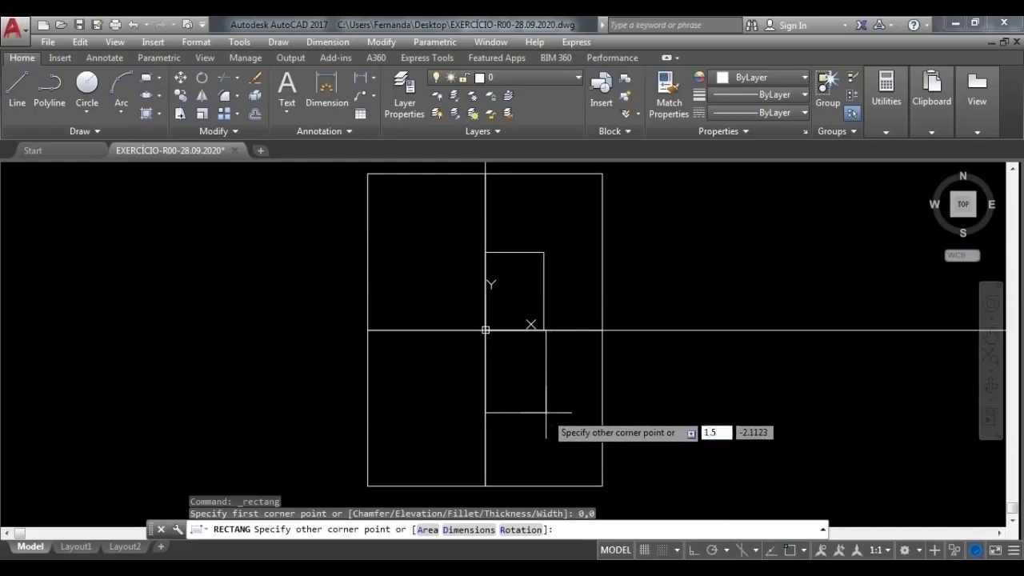
{"action": "type", "text": ".5"}
{"action": "key", "text": "Tab"}
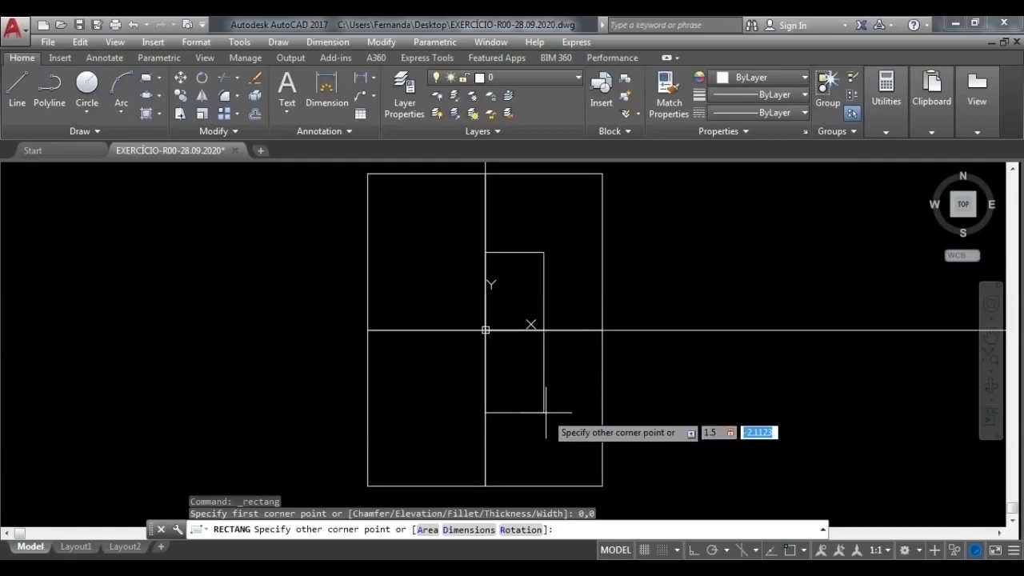
{"action": "type", "text": "-2"}
{"action": "key", "text": "Return"}
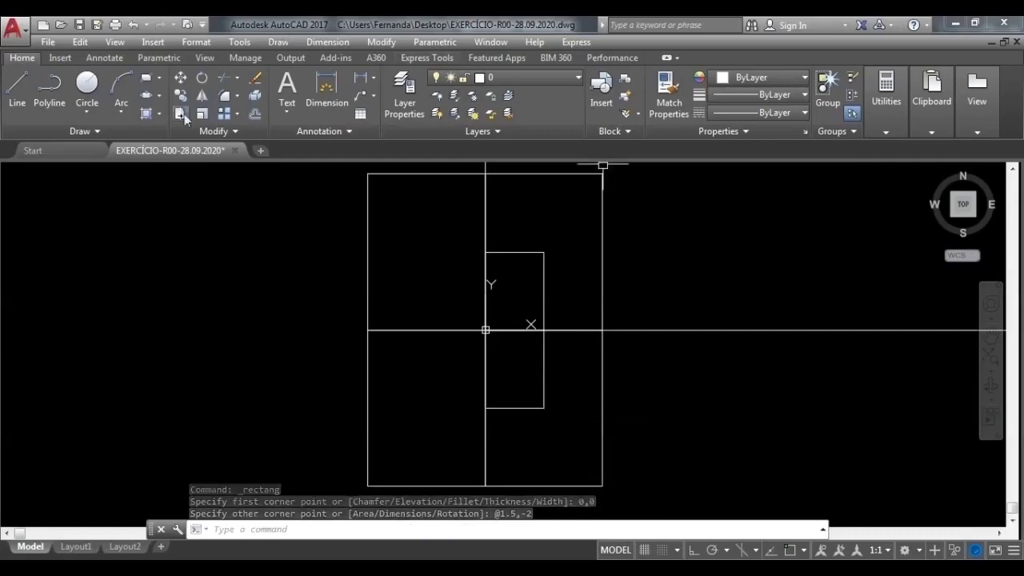
Draw a smaller rectangle from the origin 0,0 with its opposite corner offset by -1.5,-2, inside the negative X and negative Y quadrant
{"action": "left_click", "coordinate": [148, 79]}
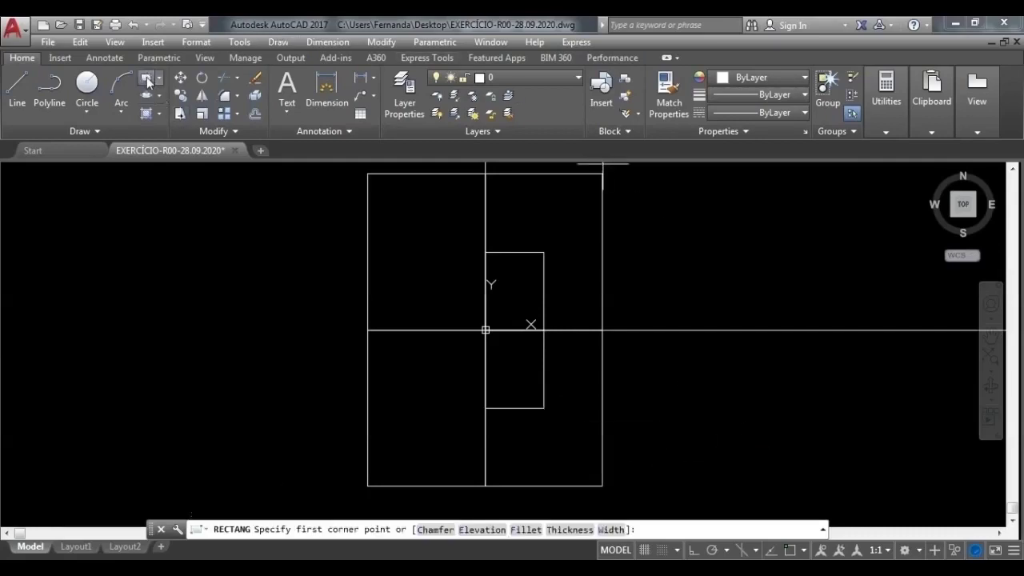
{"action": "type", "text": "0"}
{"action": "key", "text": "Tab"}
{"action": "type", "text": "0"}
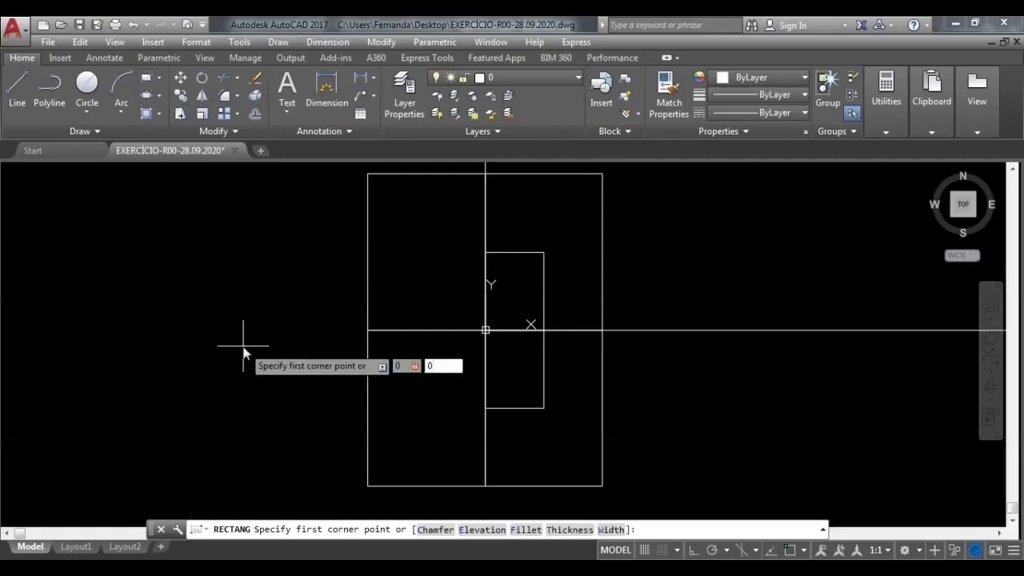
{"action": "key", "text": "Return"}
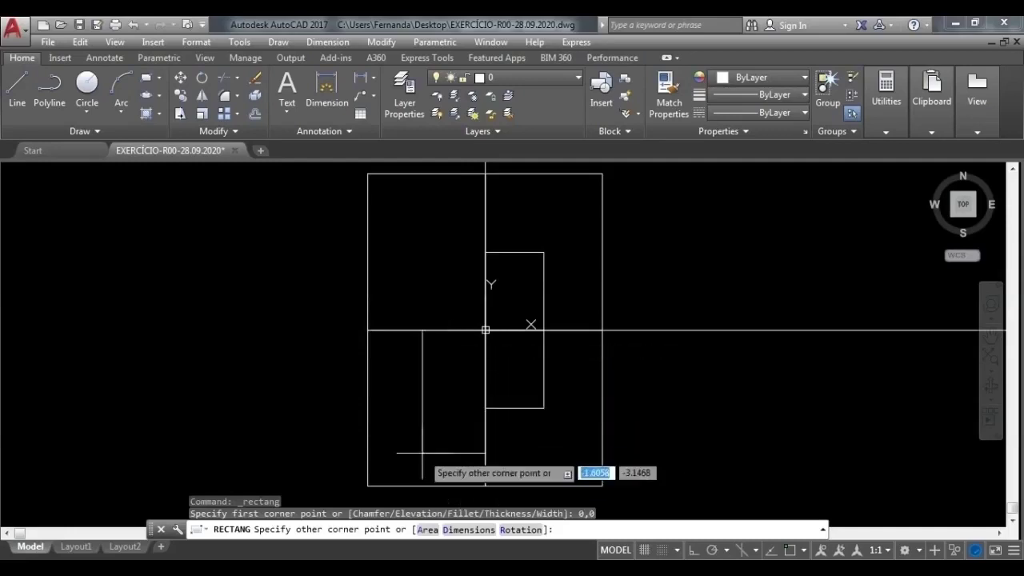
{"action": "type", "text": "-"}
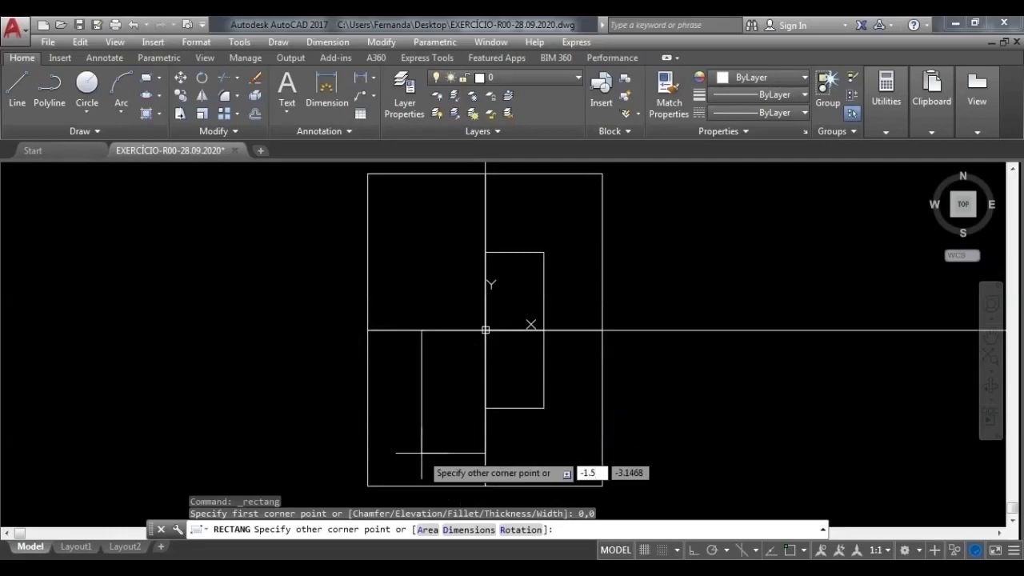
{"action": "key", "text": "Tab"}
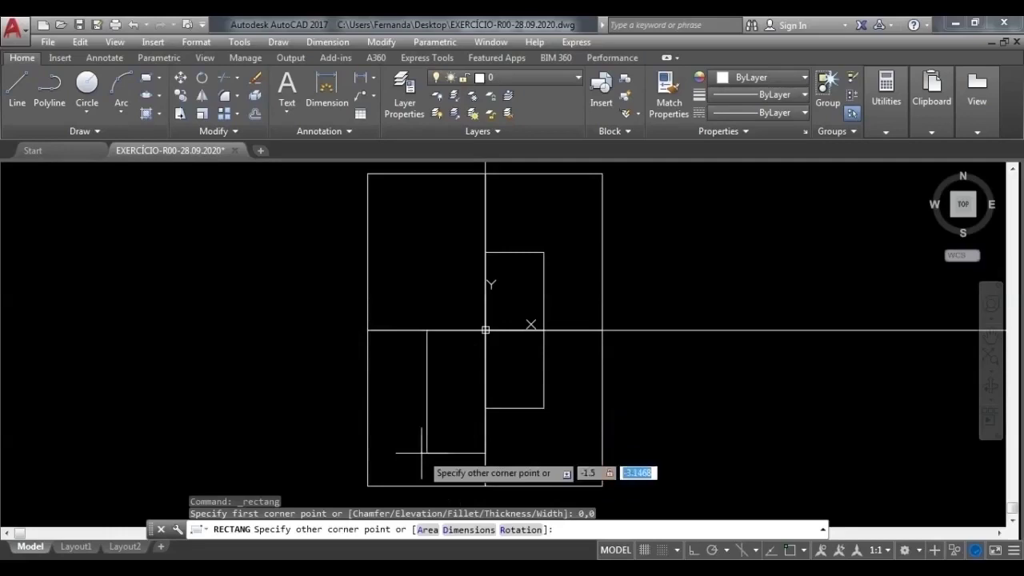
{"action": "type", "text": "-2"}
{"action": "key", "text": "Return"}
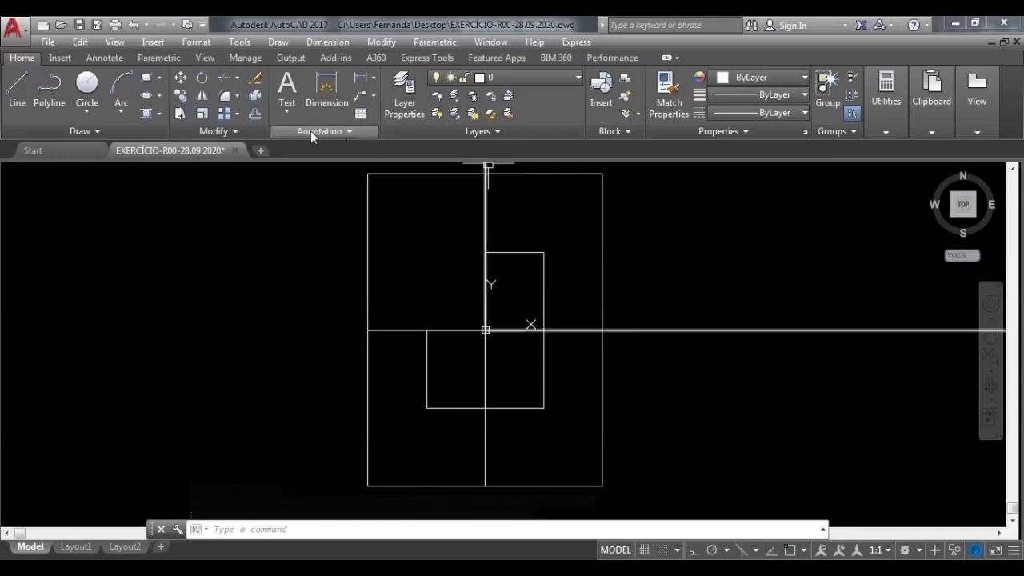
Draw a smaller rectangle from the origin 0,0 with its opposite corner offset by -1.5,2, inside the negative X and positive Y quadrant
{"action": "left_click", "coordinate": [147, 78]}
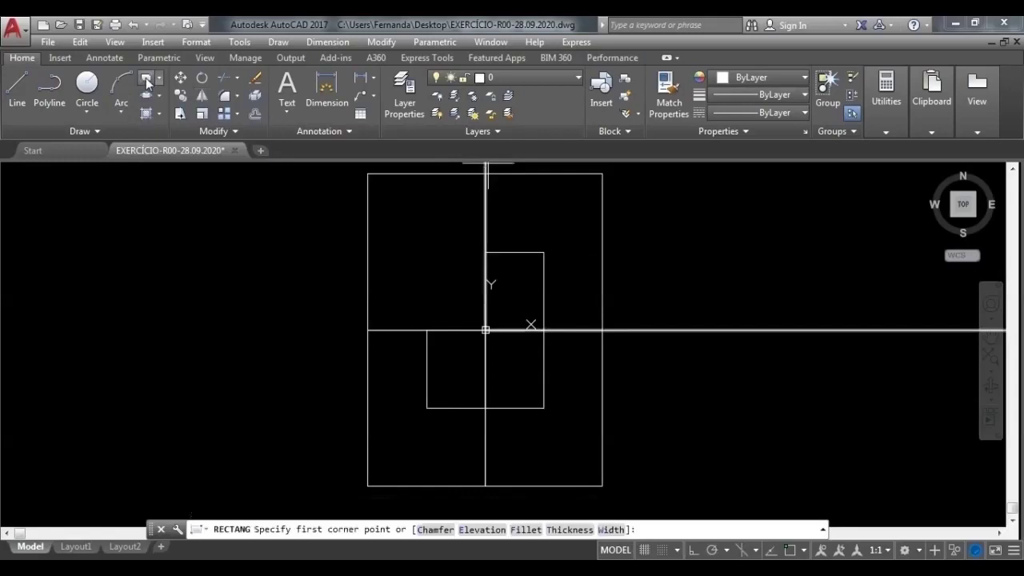
{"action": "type", "text": "0,0"}
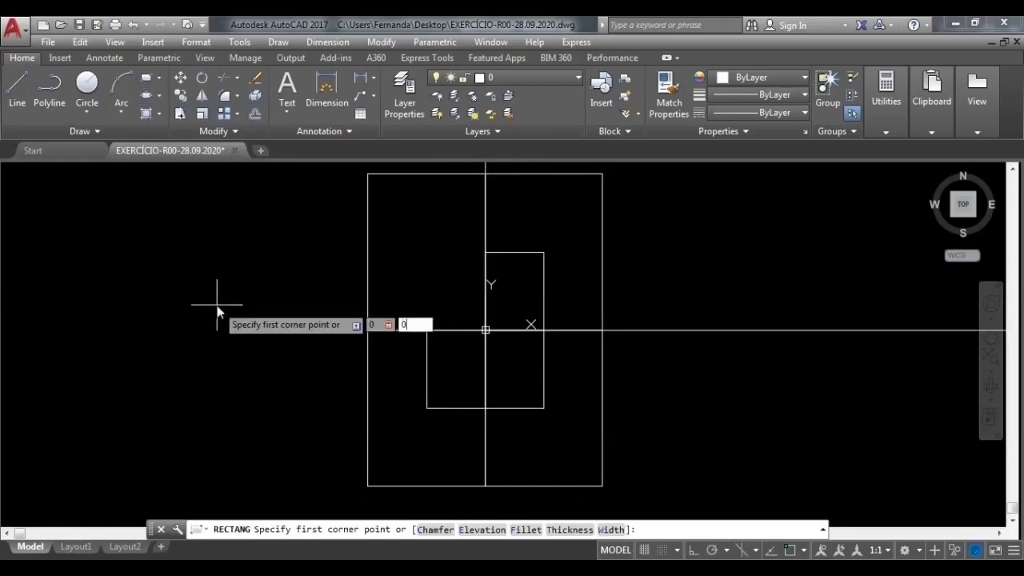
{"action": "key", "text": "Return"}
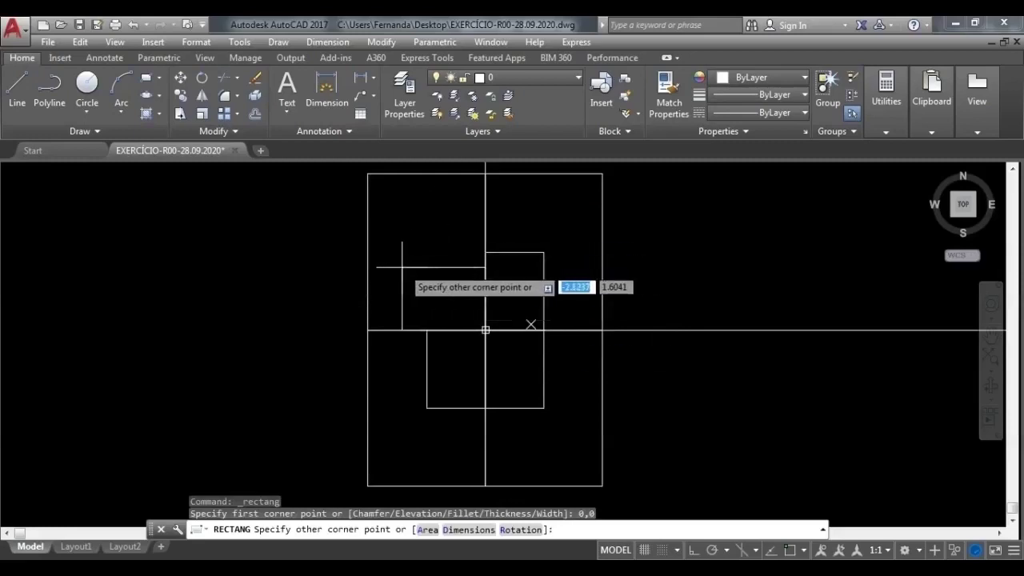
{"action": "type", "text": "-1"}
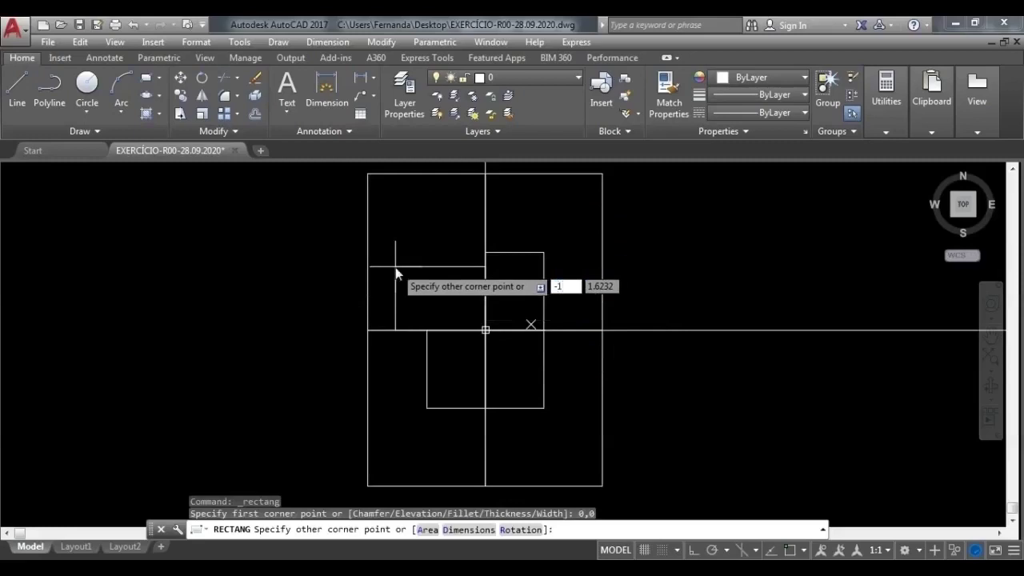
{"action": "type", "text": ".5"}
{"action": "key", "text": "Tab"}
{"action": "type", "text": "2"}
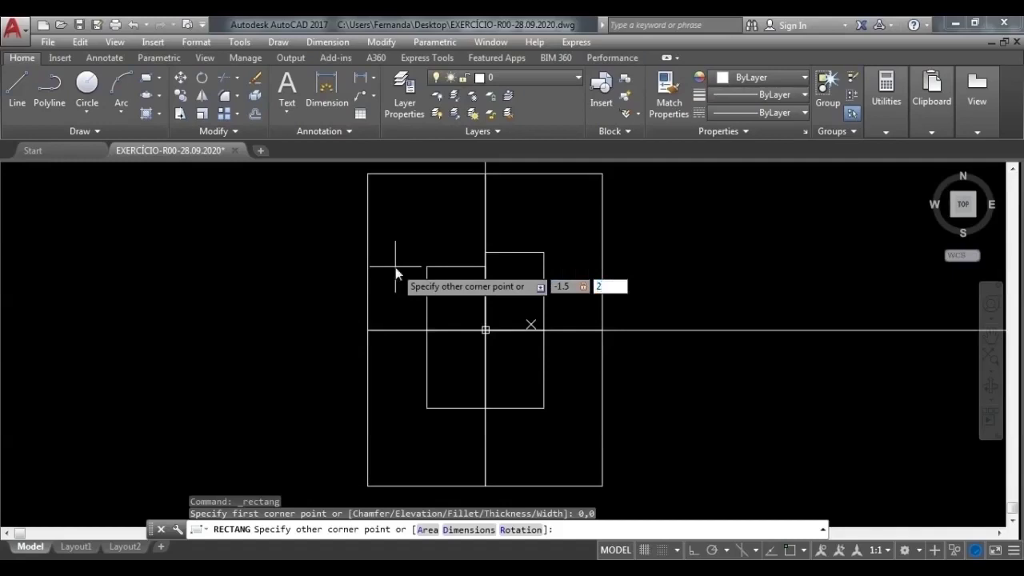
{"action": "key", "text": "Return"}
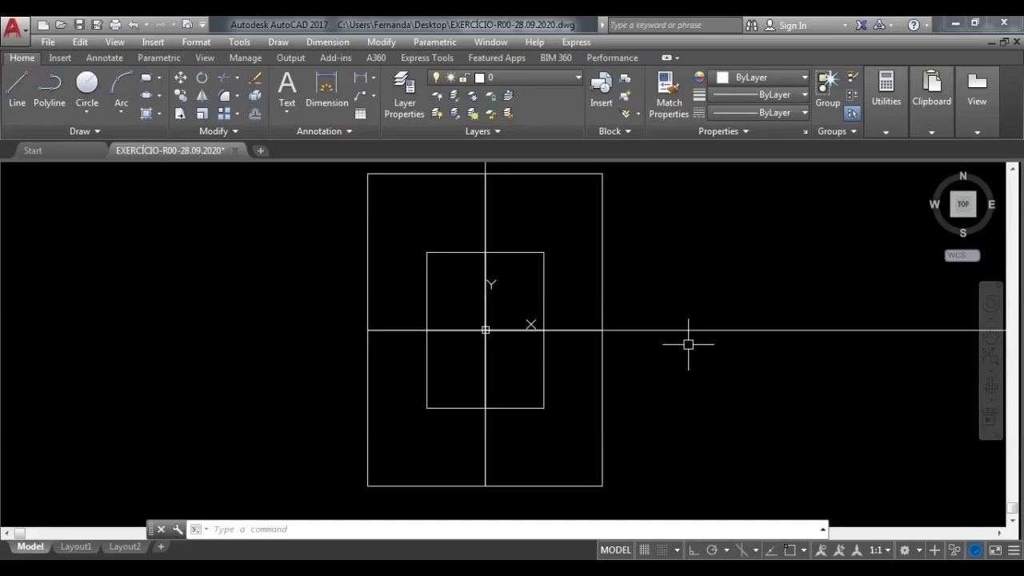
Examine the nested rectangles around the origin and the open area inside the large frame
{"action": "scroll", "coordinate": [689, 344], "scroll_direction": "down", "scroll_amount": 3}
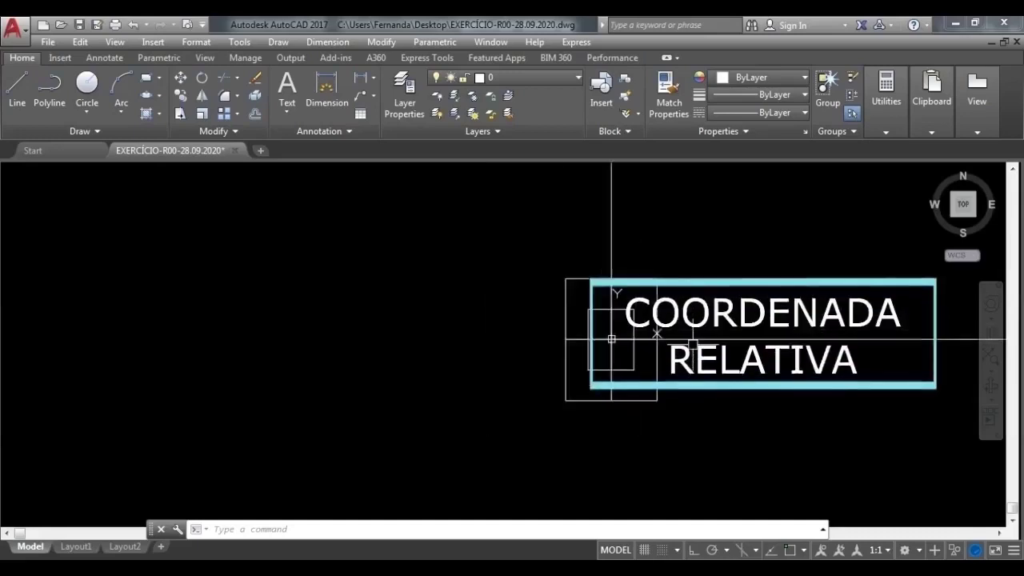
{"action": "mouse_move", "coordinate": [797, 250]}
{"action": "middle_mouse_down"}
{"action": "mouse_move", "coordinate": [672, 295]}
{"action": "mouse_move", "coordinate": [420, 316]}
{"action": "middle_mouse_up"}
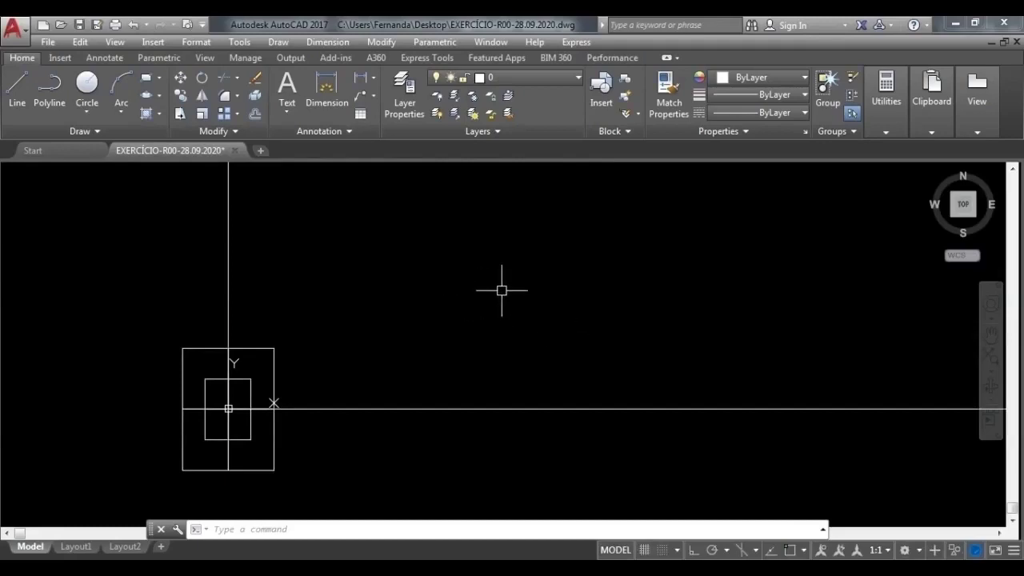
{"action": "scroll", "coordinate": [217, 432], "scroll_direction": "up", "scroll_amount": 2}
{"action": "scroll", "coordinate": [331, 325], "scroll_direction": "up", "scroll_amount": 2}
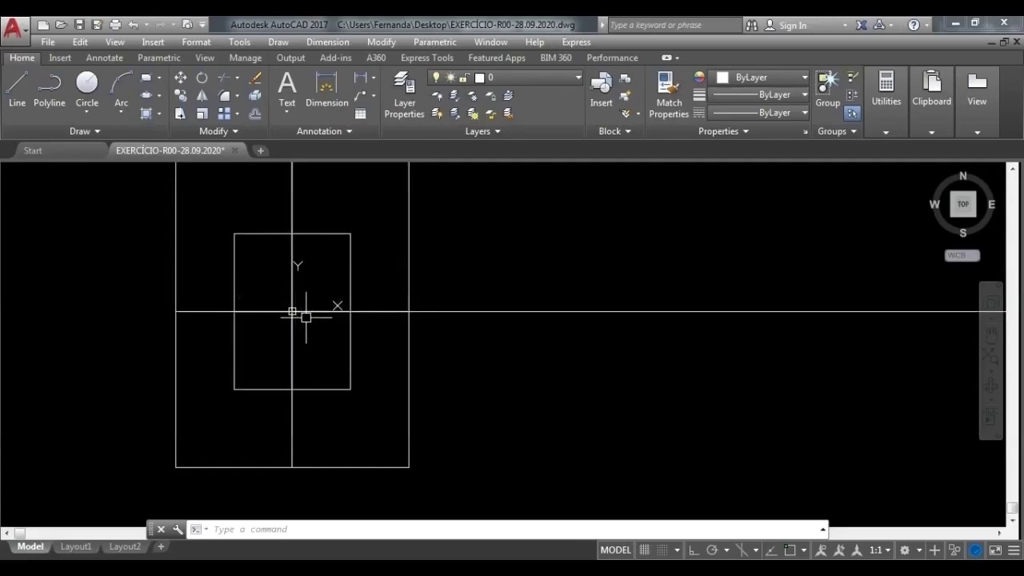
{"action": "scroll", "coordinate": [306, 317], "scroll_direction": "down", "scroll_amount": 4}
{"action": "middle_click_drag", "start_coordinate": [441, 217], "coordinate": [414, 408]}
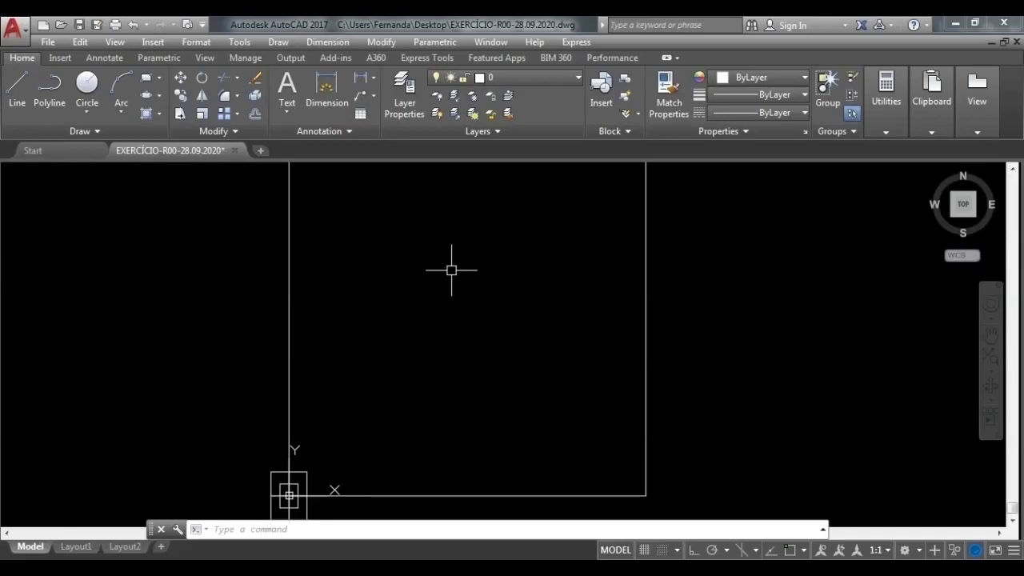
{"action": "scroll", "coordinate": [285, 489], "scroll_direction": "up", "scroll_amount": 5}
{"action": "middle_click_drag", "start_coordinate": [346, 431], "coordinate": [459, 285]}
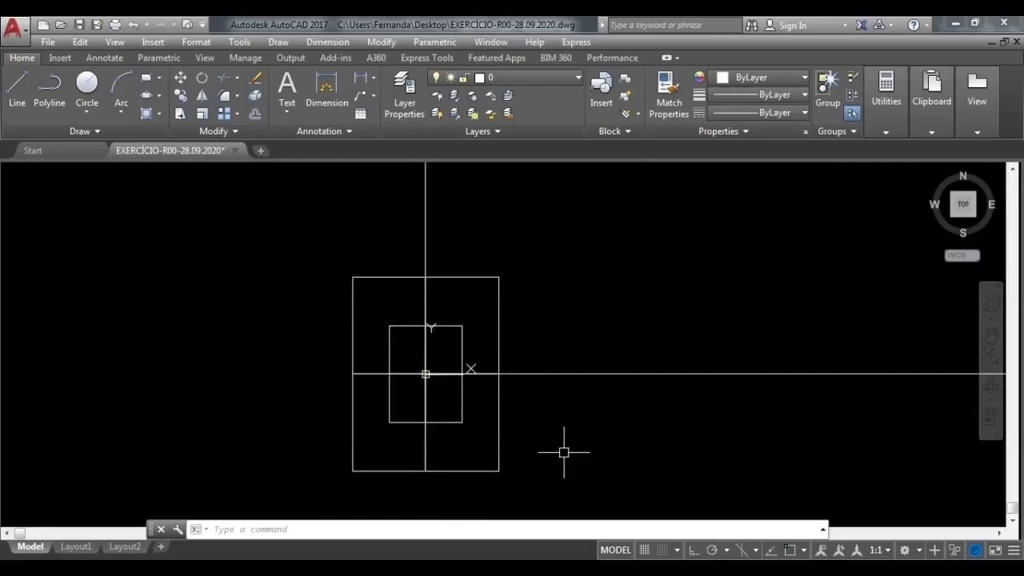
Draw a rectangle from a freely picked point in the empty area of the large frame, with its opposite corner offset by 3,4
{"action": "scroll", "coordinate": [583, 444], "scroll_direction": "down", "scroll_amount": 4}
{"action": "middle_click_drag", "start_coordinate": [642, 337], "coordinate": [362, 417]}
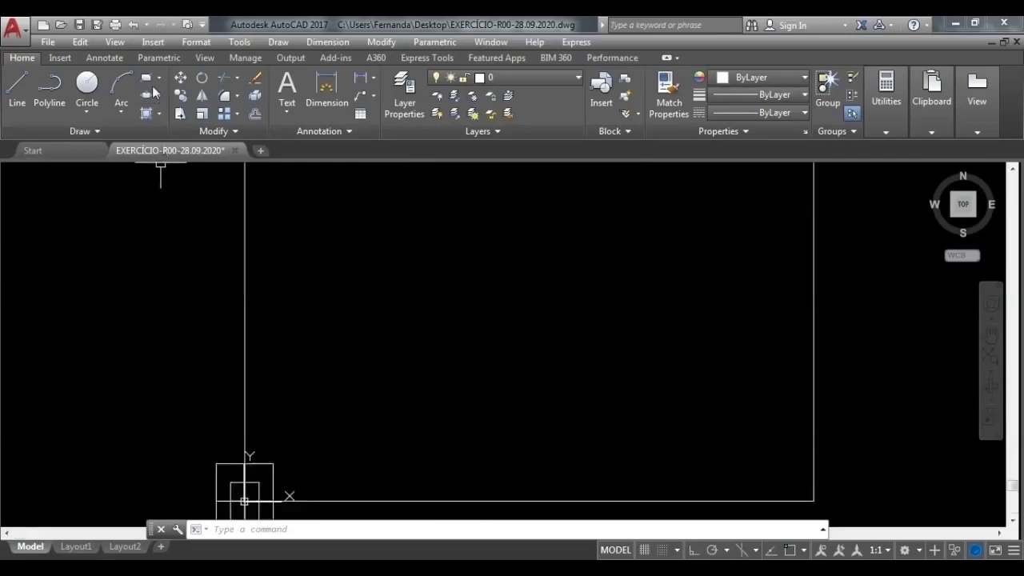
{"action": "left_click", "coordinate": [147, 79]}
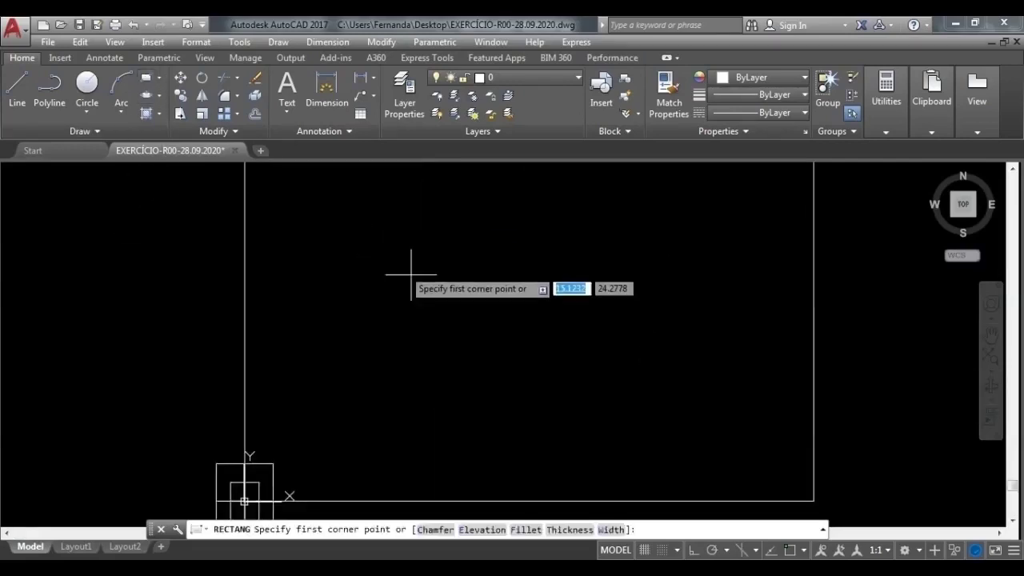
{"action": "left_click", "coordinate": [408, 319]}
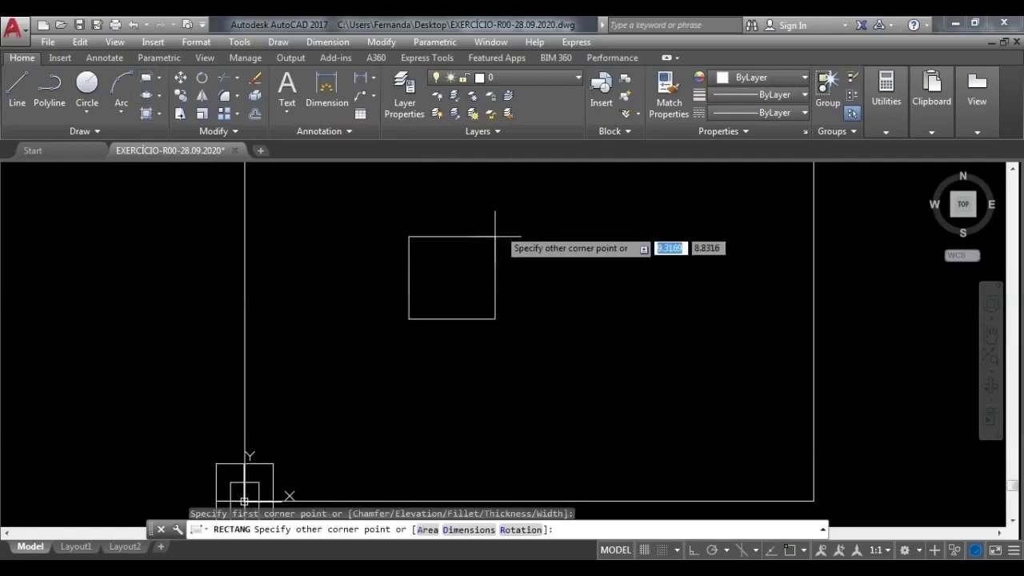
{"action": "scroll", "coordinate": [497, 210], "scroll_direction": "up", "scroll_amount": 2}
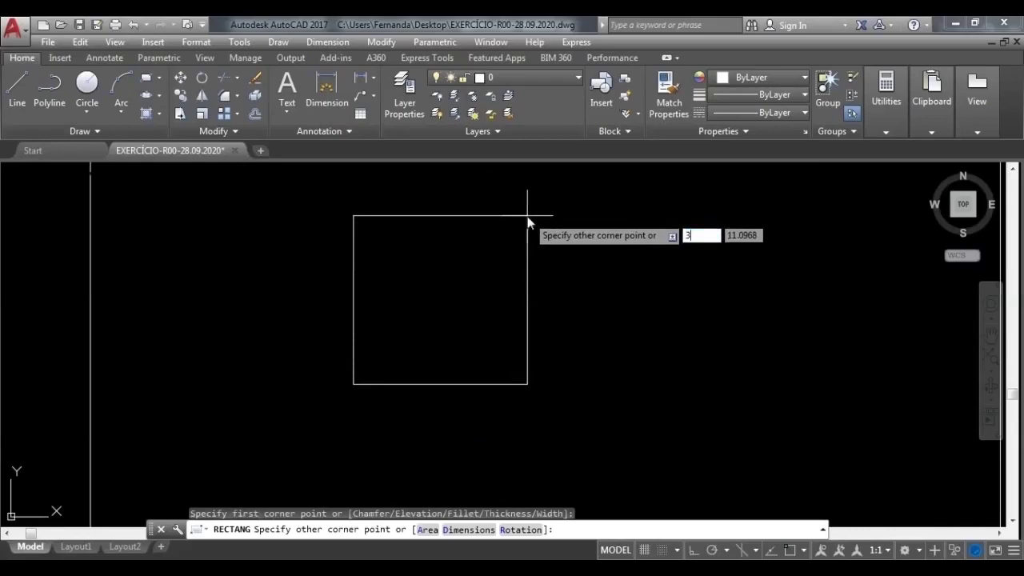
{"action": "key", "text": "Tab"}
{"action": "type", "text": "4"}
{"action": "key", "text": "Return"}
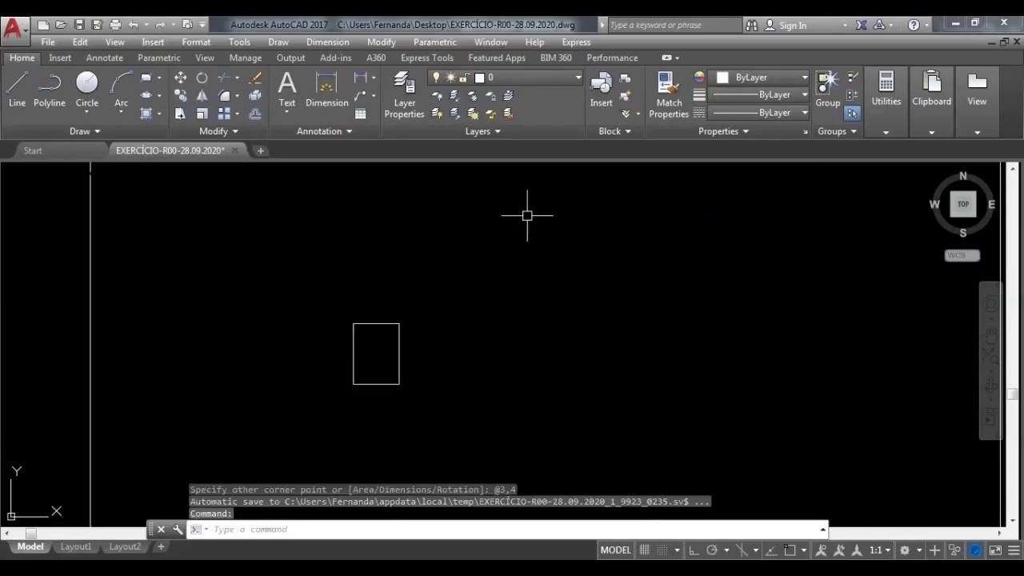
Draw a rectangle from a point just below the new rectangle's lower-left corner, with its opposite corner offset by 3,-4
{"action": "scroll", "coordinate": [368, 391], "scroll_direction": "up", "scroll_amount": 2}
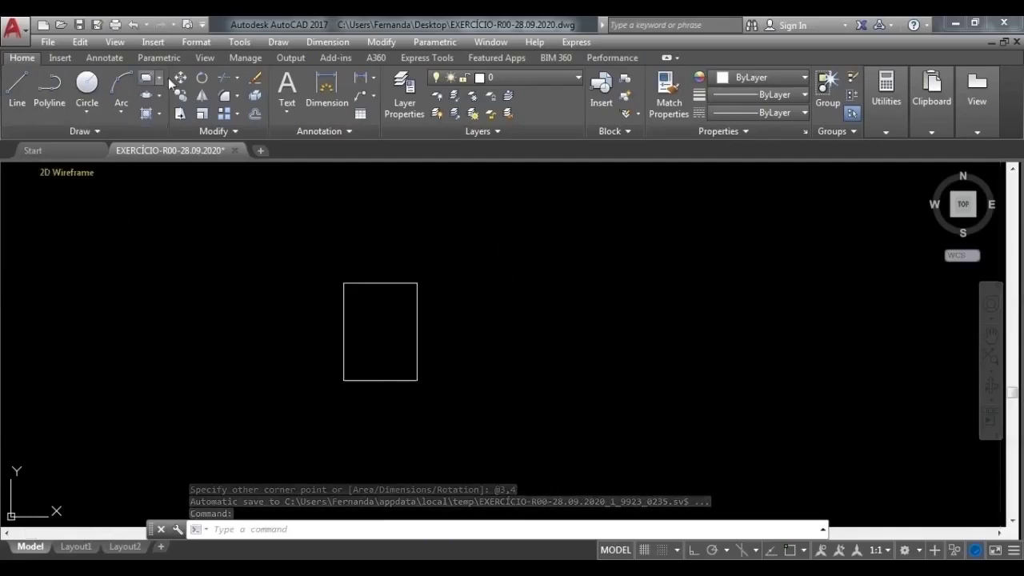
{"action": "left_click", "coordinate": [147, 79]}
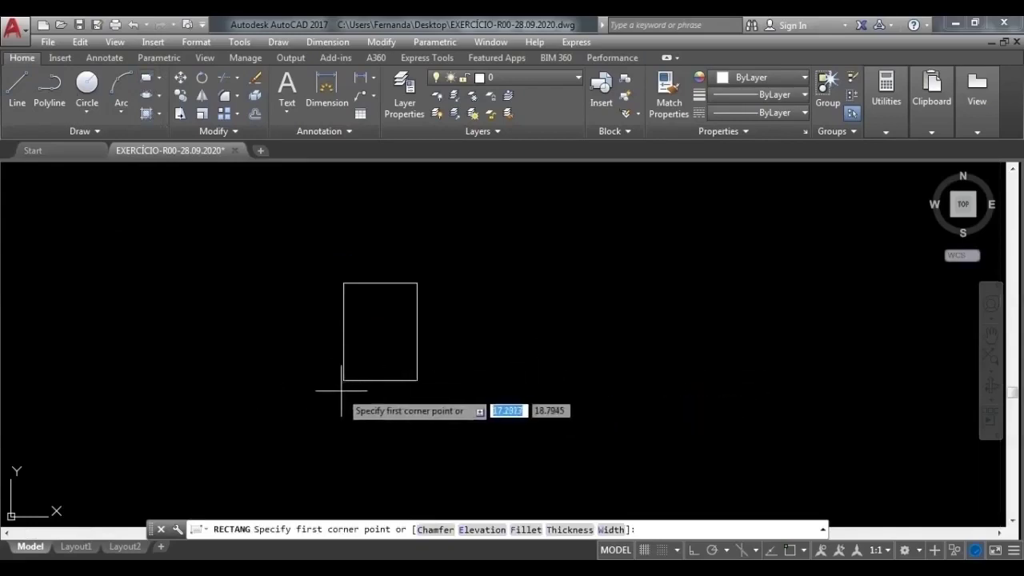
{"action": "left_click", "coordinate": [344, 391]}
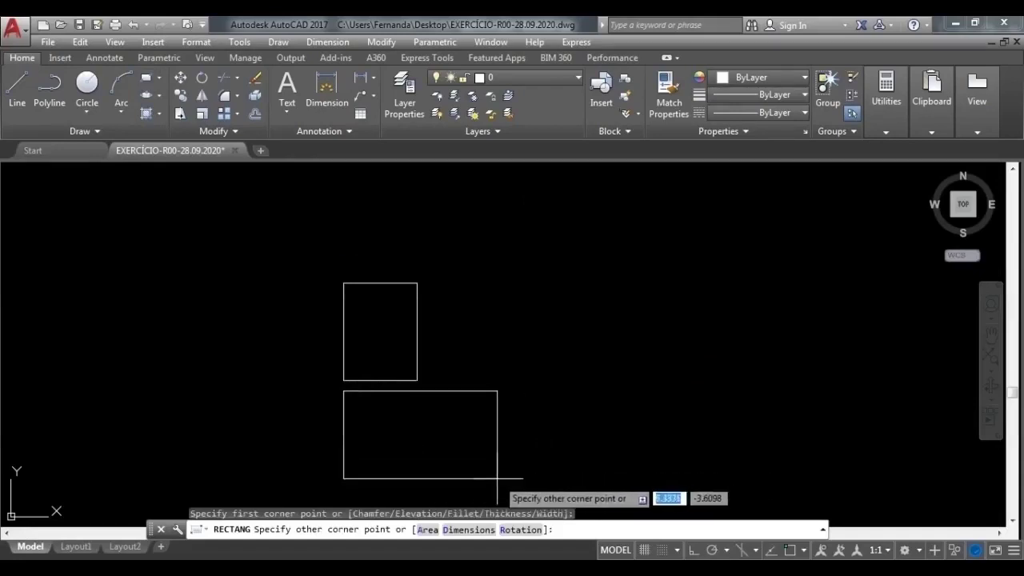
{"action": "type", "text": "3"}
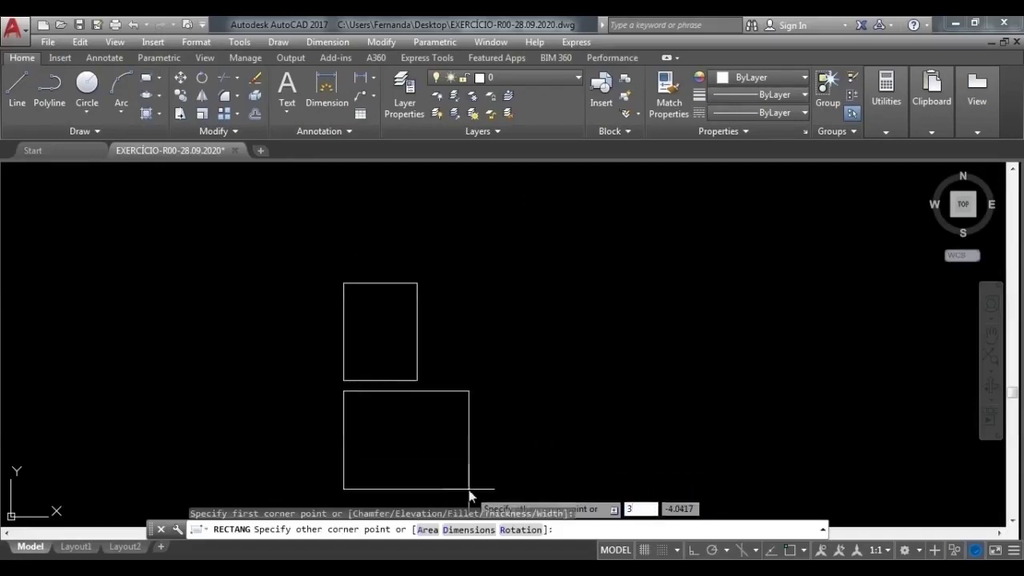
{"action": "key", "text": "Tab"}
{"action": "type", "text": "-"}
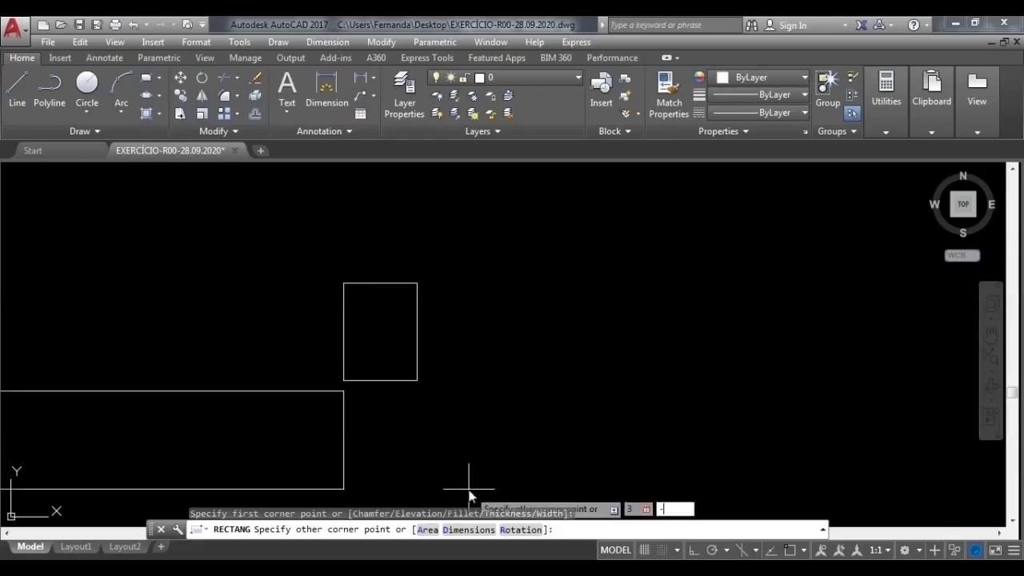
{"action": "key", "text": "Return"}
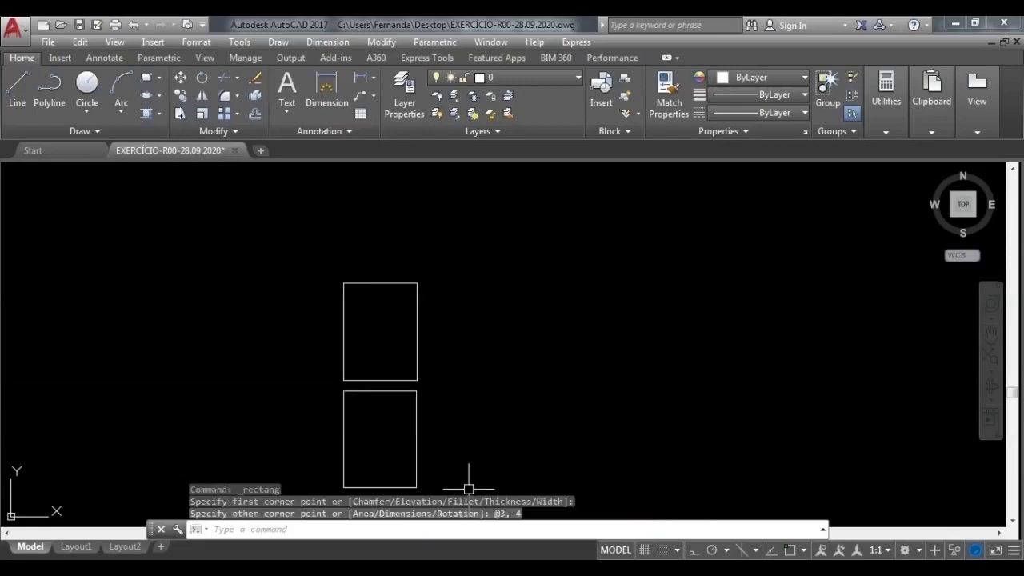
Draw a rectangle from a point just left of the lower rectangle's upper-left corner, with its opposite corner offset by -3,-4
{"action": "middle_click_drag", "start_coordinate": [441, 432], "coordinate": [536, 345]}
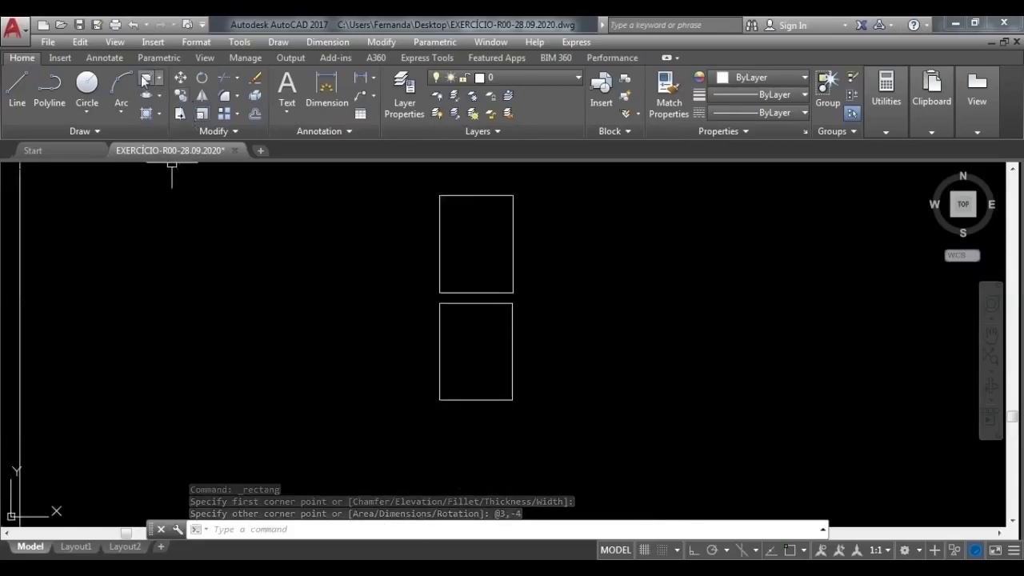
{"action": "key", "text": "Return"}
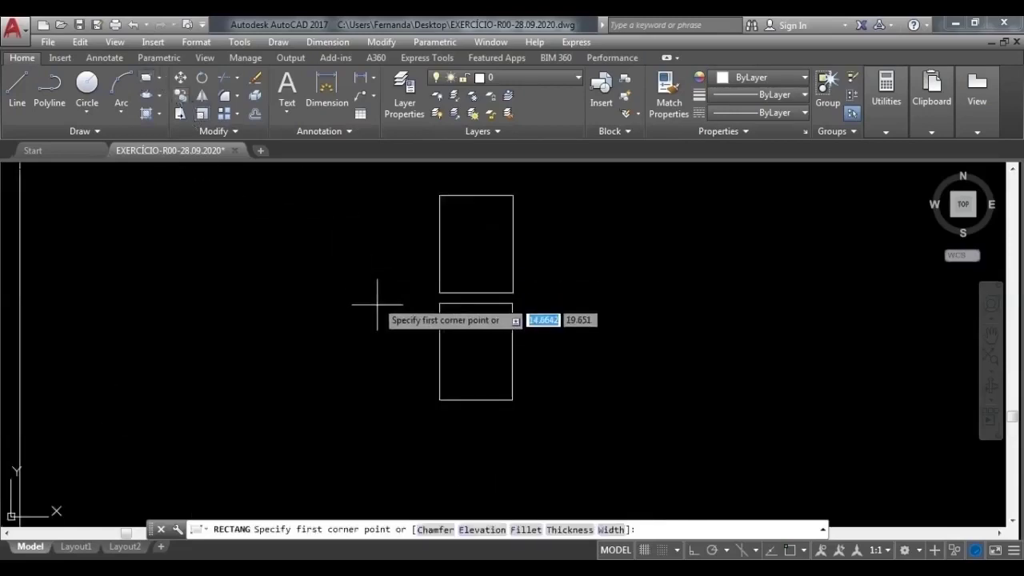
{"action": "left_click", "coordinate": [430, 305]}
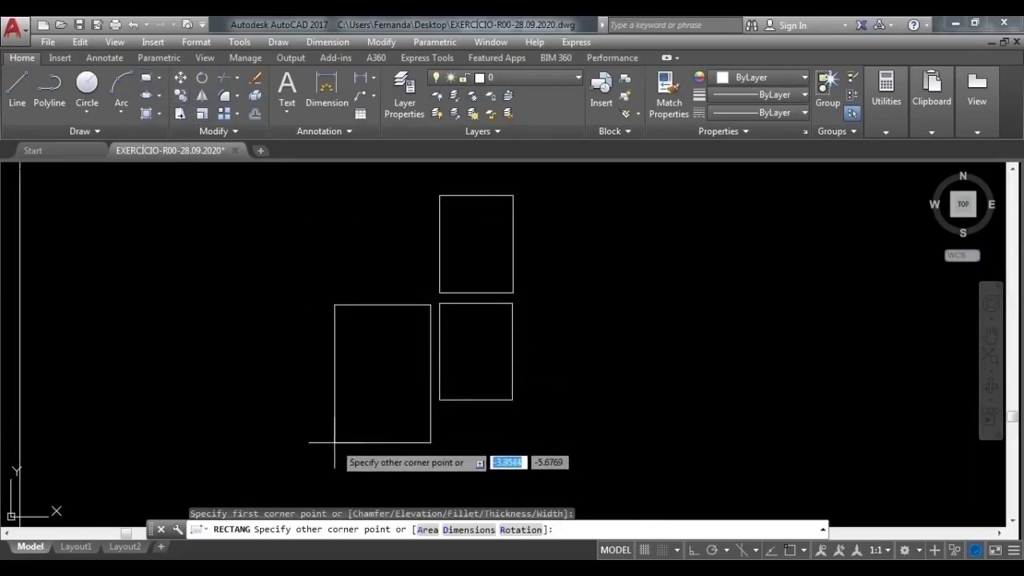
{"action": "type", "text": "-3"}
{"action": "key", "text": "Tab"}
{"action": "type", "text": "-4"}
{"action": "key", "text": "Return"}
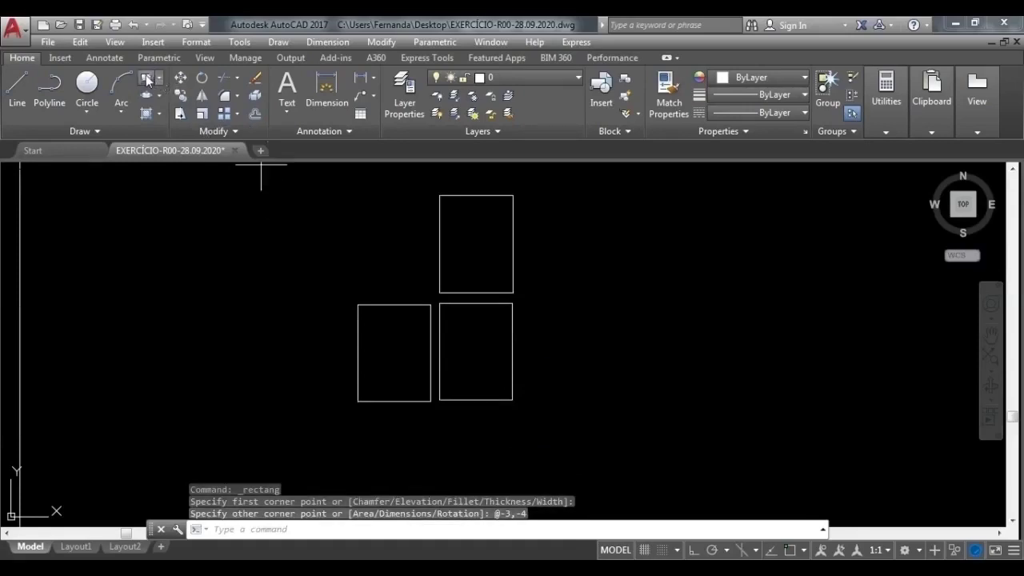
Draw a rectangle from a point just left of the upper rectangle's lower-left corner, with its opposite corner offset by -3,4
{"action": "left_click", "coordinate": [146, 78]}
{"action": "left_click", "coordinate": [429, 294]}
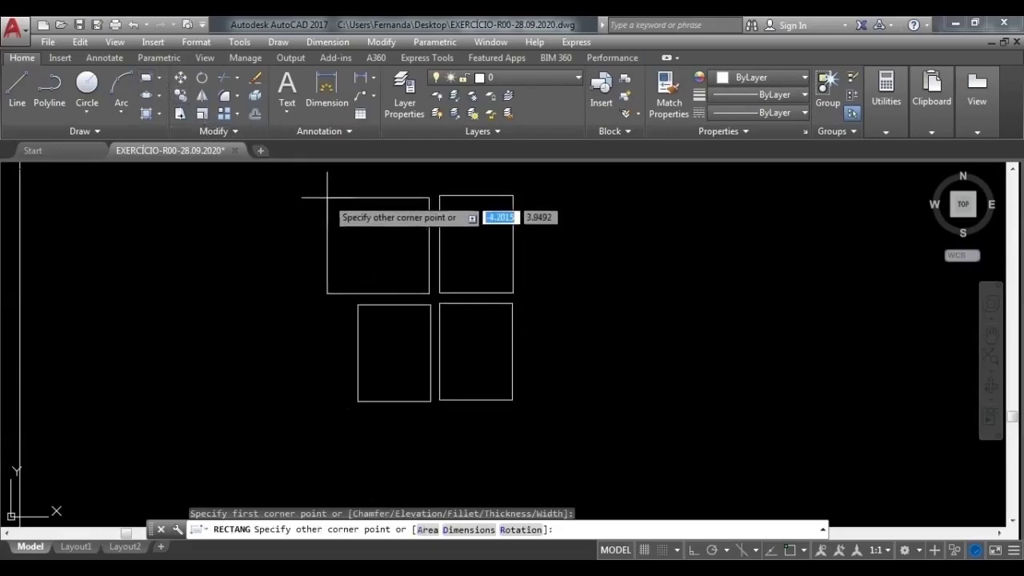
{"action": "type", "text": "-3"}
{"action": "key", "text": "Tab"}
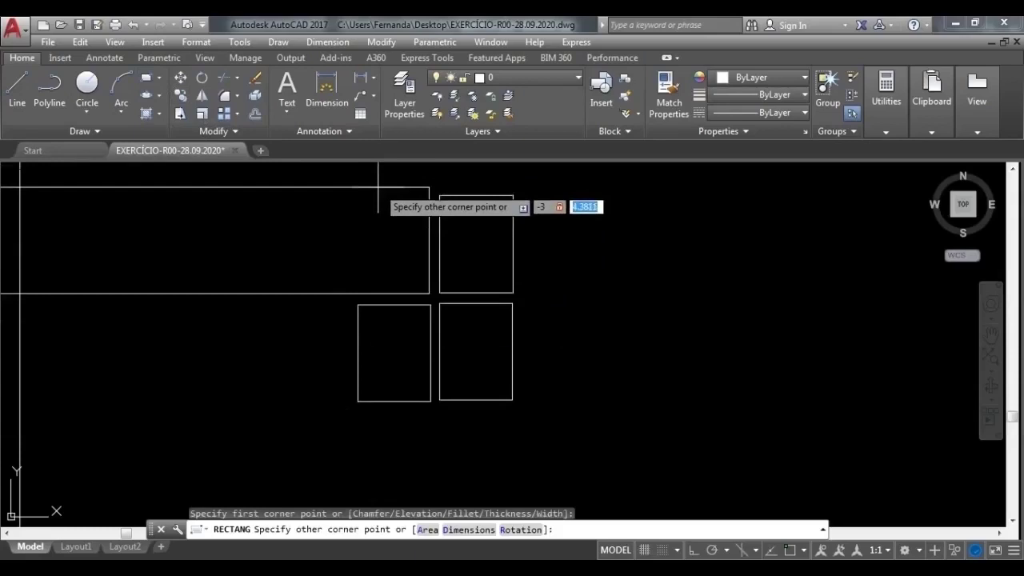
{"action": "type", "text": "4"}
{"action": "key", "text": "Return"}
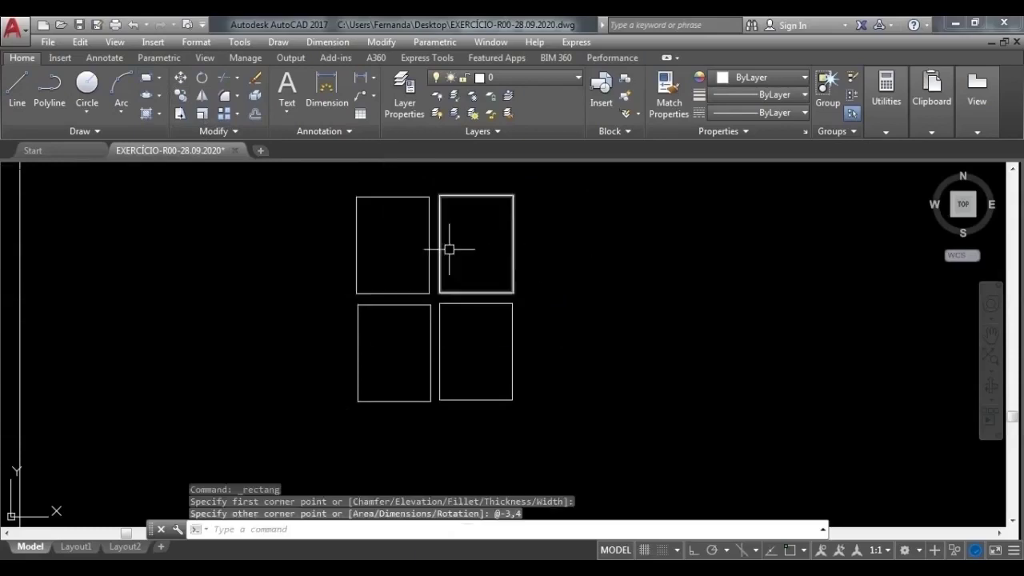
Compare the rectangles around the origin with the four rectangles drawn from freely picked points
{"action": "scroll", "coordinate": [444, 264], "scroll_direction": "down", "scroll_amount": 5}
{"action": "scroll", "coordinate": [362, 410], "scroll_direction": "up", "scroll_amount": 3}
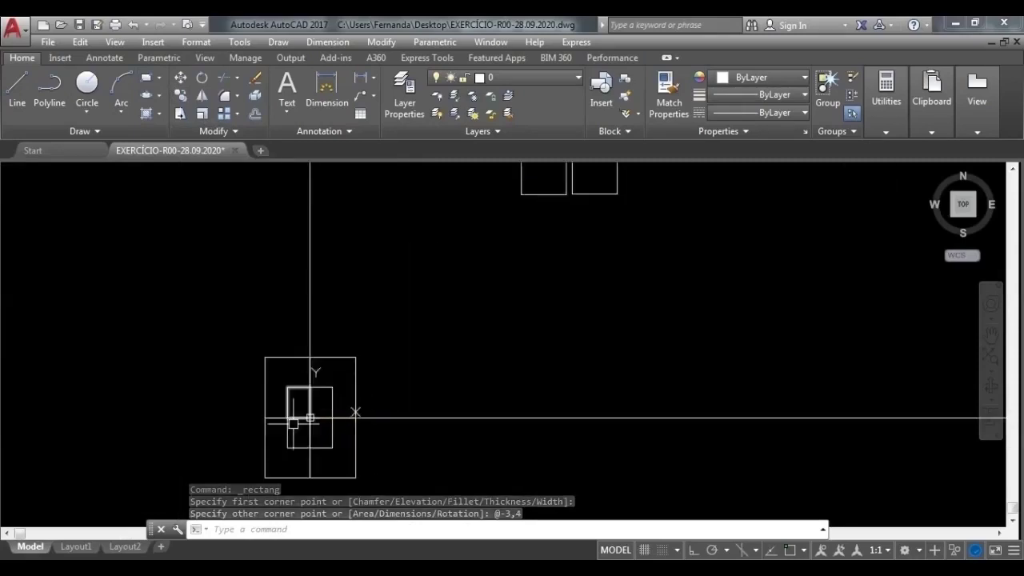
{"action": "scroll", "coordinate": [400, 399], "scroll_direction": "down", "scroll_amount": 2}
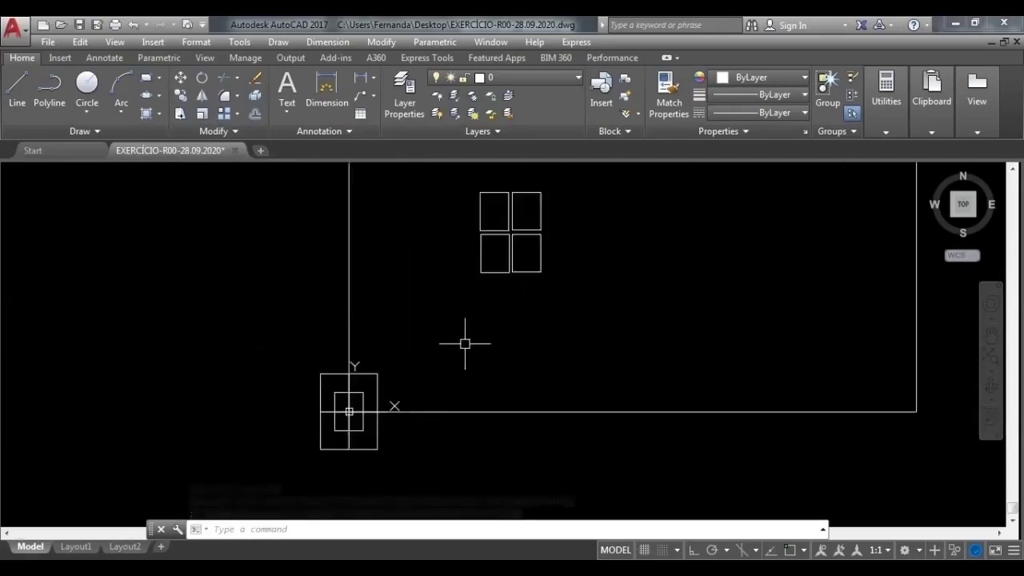
{"action": "scroll", "coordinate": [516, 209], "scroll_direction": "up", "scroll_amount": 3}
{"action": "mouse_move", "coordinate": [511, 207]}
{"action": "middle_mouse_down"}
{"action": "mouse_move", "coordinate": [445, 284]}
{"action": "mouse_move", "coordinate": [405, 306]}
{"action": "middle_mouse_up"}
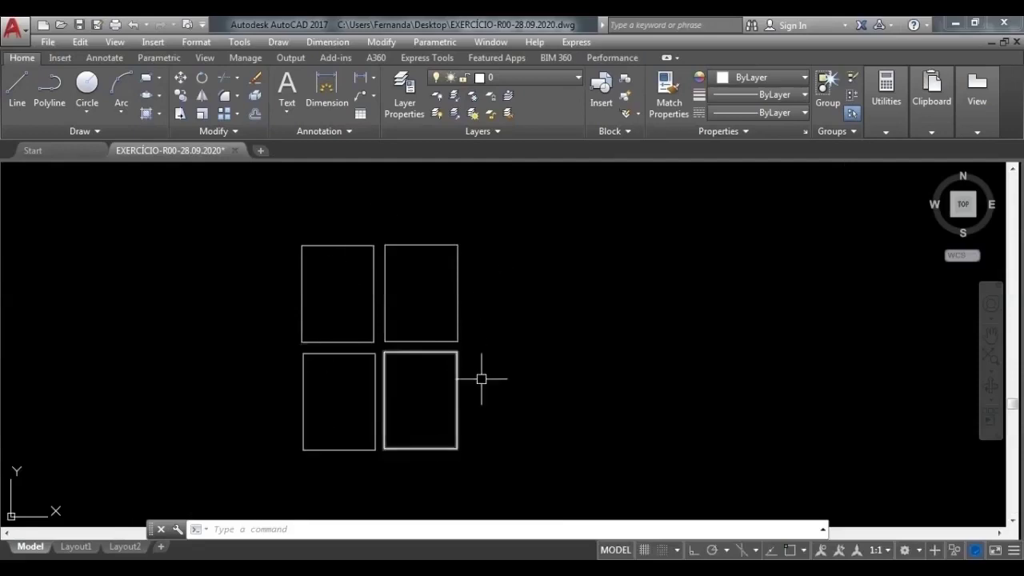
{"action": "scroll", "coordinate": [603, 354], "scroll_direction": "down", "scroll_amount": 2}
{"action": "middle_click_drag", "start_coordinate": [616, 373], "coordinate": [571, 368]}
{"action": "scroll", "coordinate": [543, 330], "scroll_direction": "up", "scroll_amount": 2}
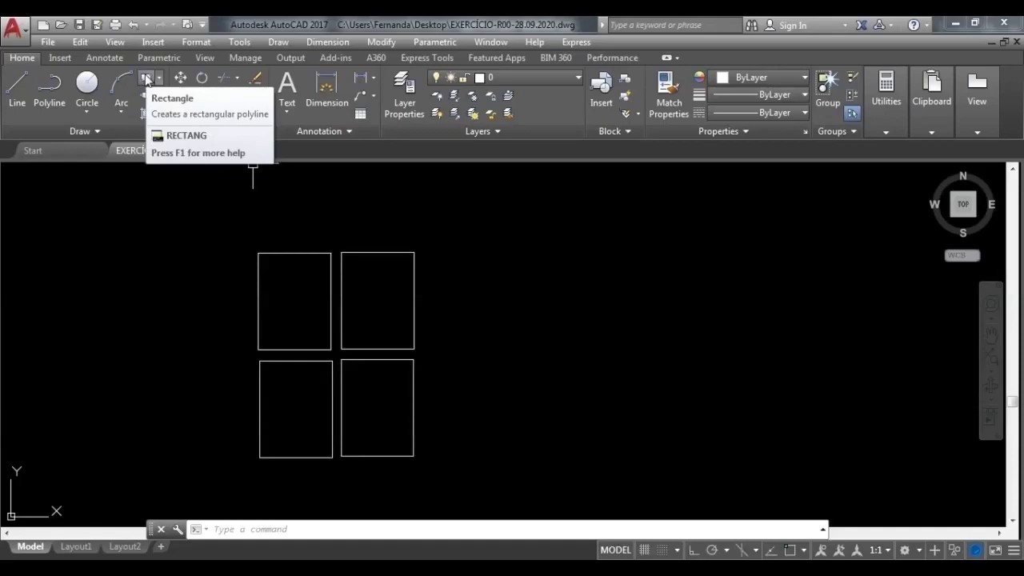
Draw a rectangle 4 wide and 3 high from a freely picked point in the empty area beside the four rectangles
{"action": "left_click", "coordinate": [145, 81]}
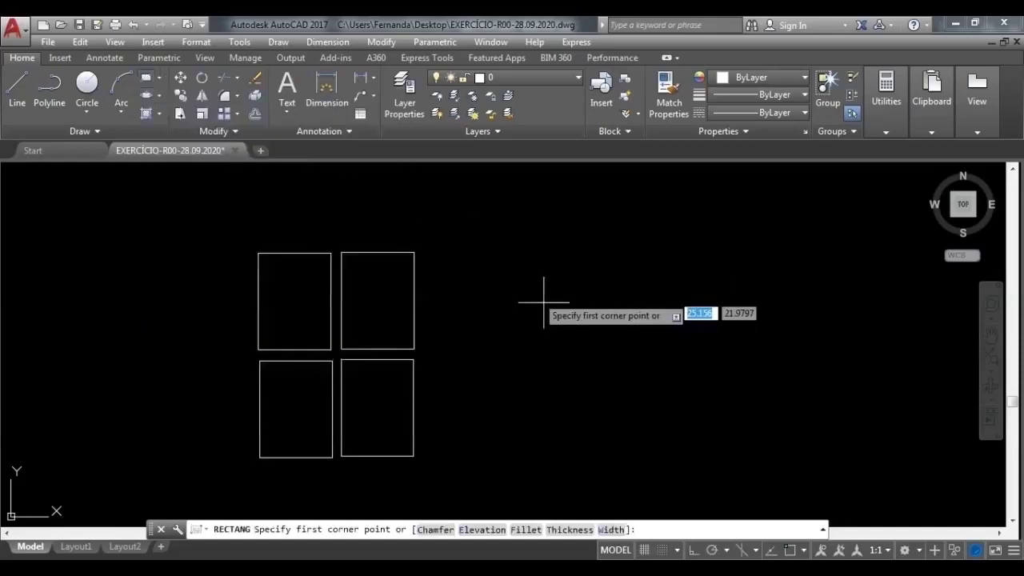
{"action": "left_click", "coordinate": [581, 364]}
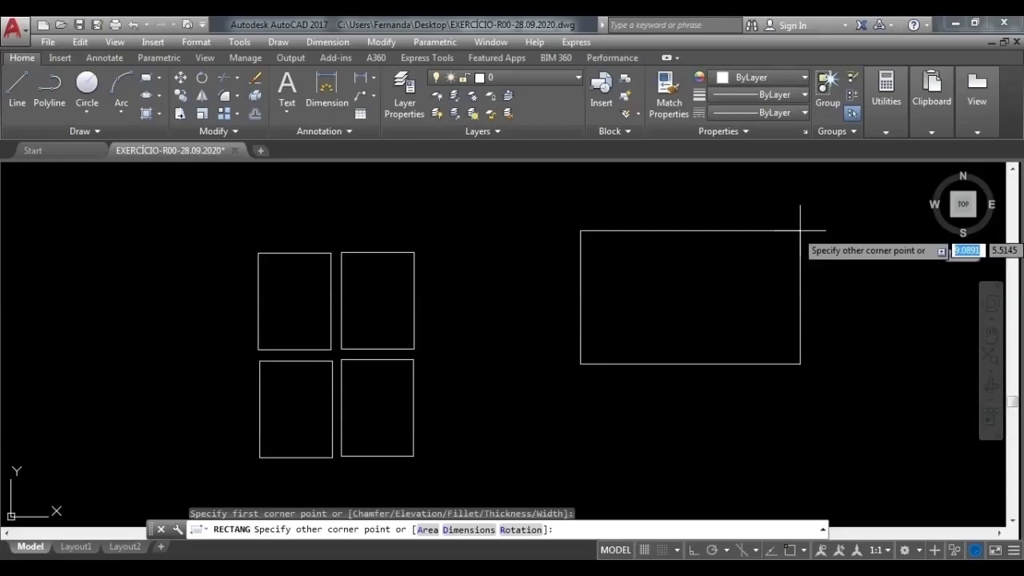
{"action": "type", "text": "4"}
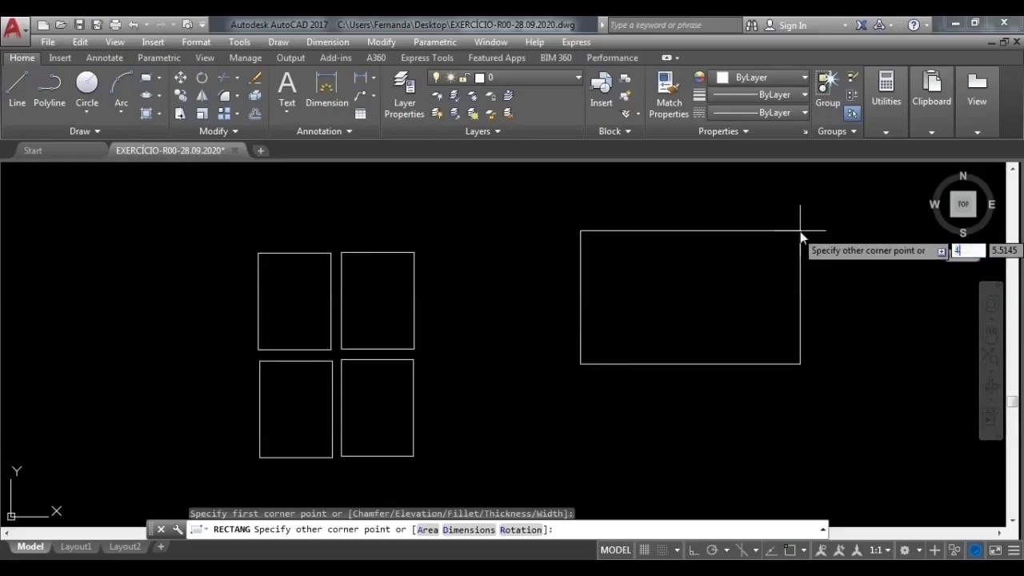
{"action": "key", "text": "Tab"}
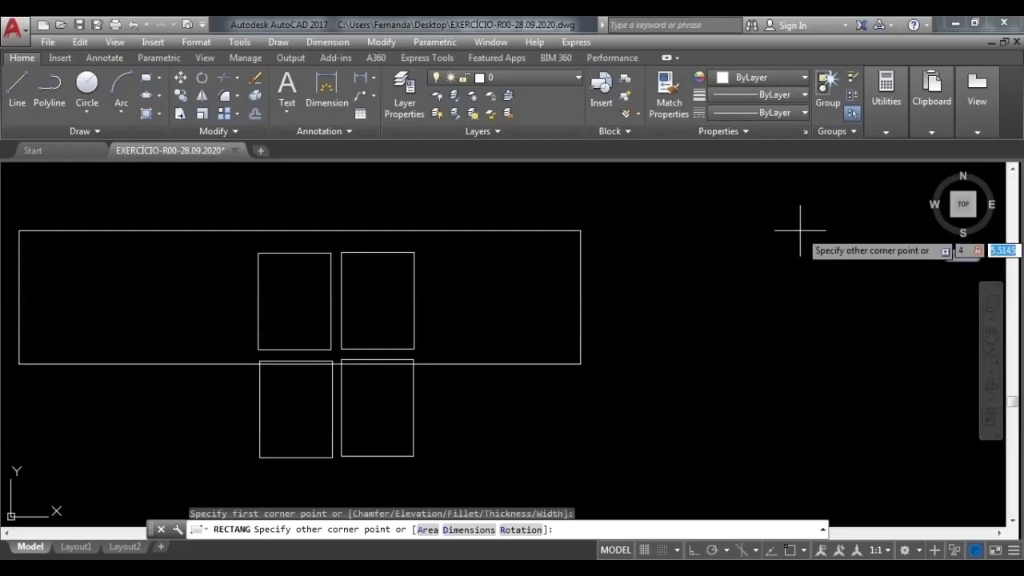
{"action": "type", "text": "3"}
{"action": "key", "text": "Return"}
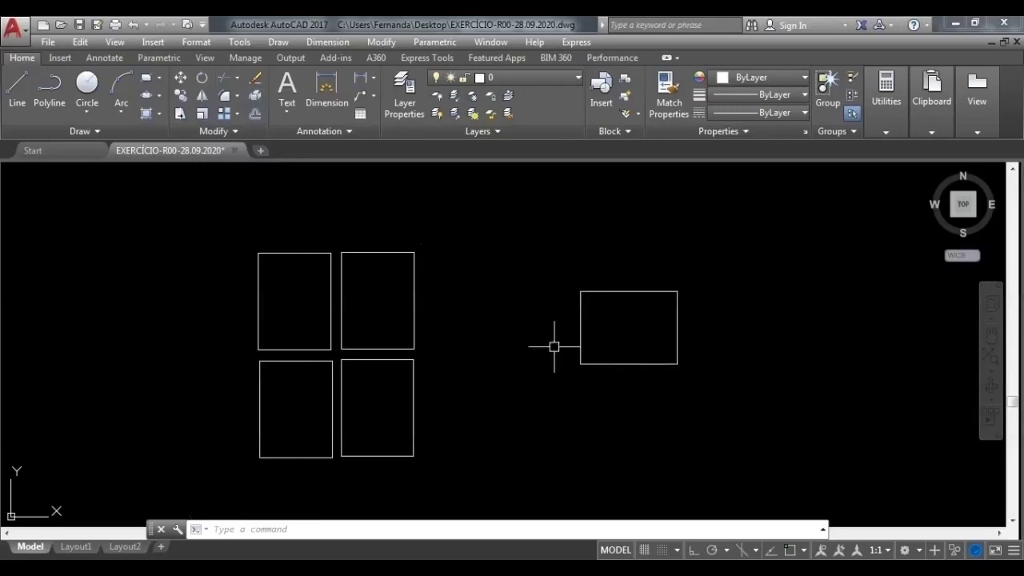
{"action": "left_click", "coordinate": [203, 79]}
{"action": "left_click", "coordinate": [727, 398]}
{"action": "left_click", "coordinate": [603, 312]}
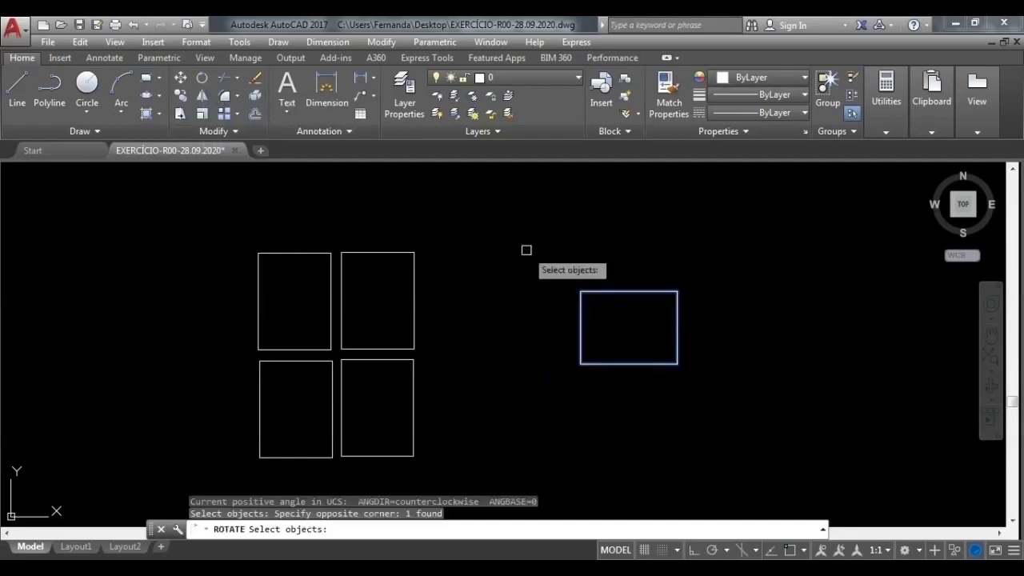
{"action": "key", "text": "Return"}
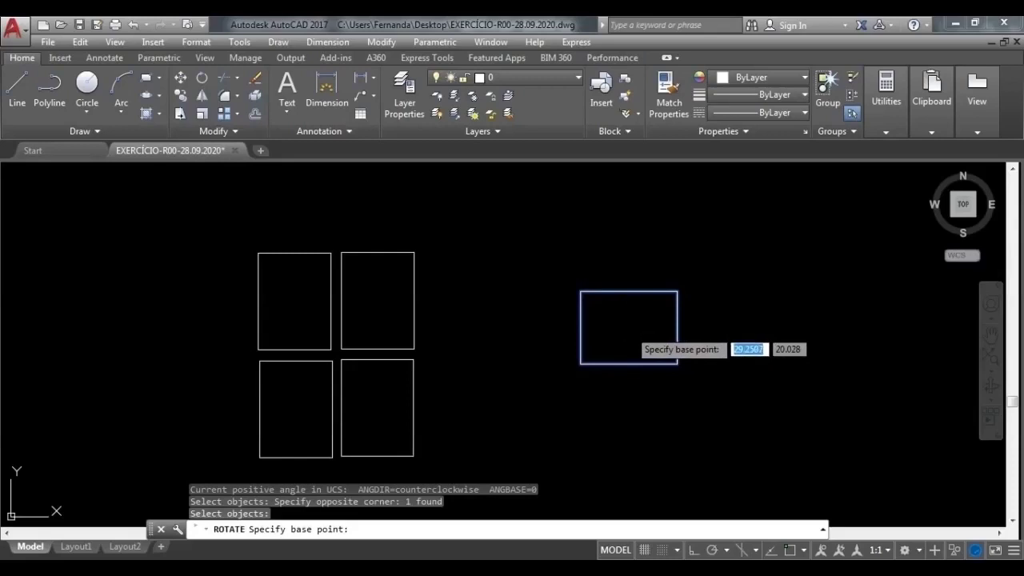
{"action": "left_click", "coordinate": [629, 328]}
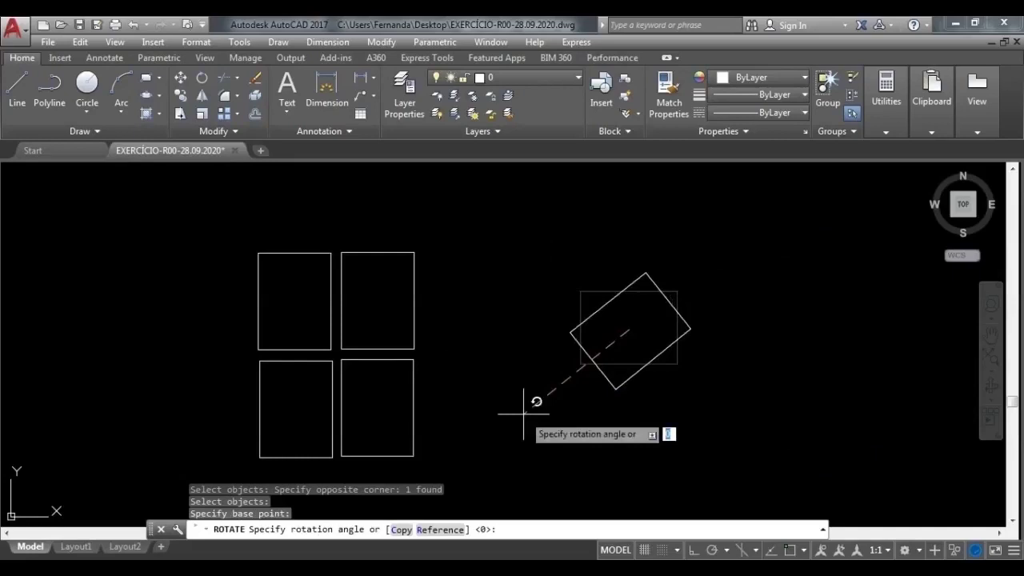
{"action": "key", "text": "Escape"}
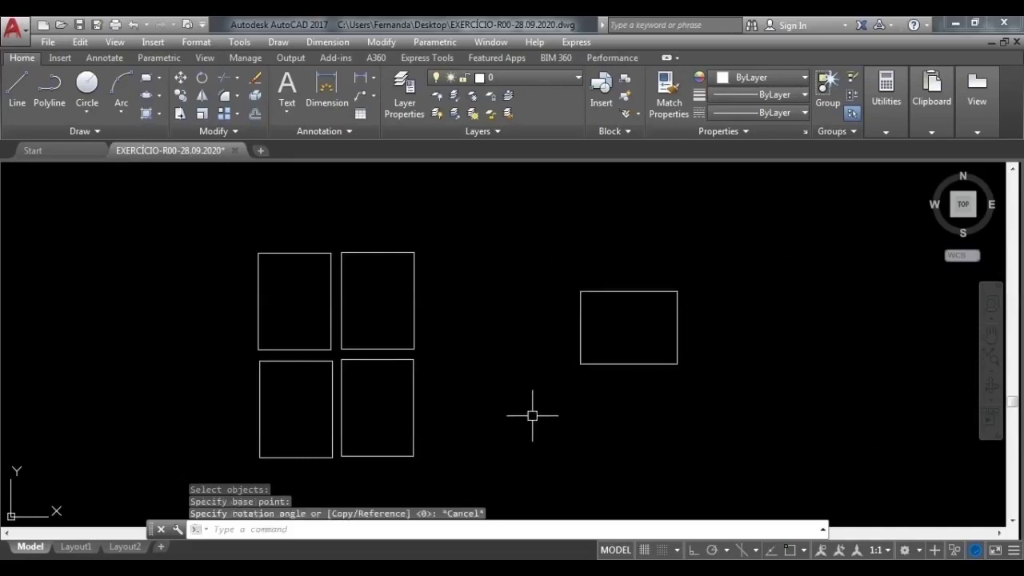
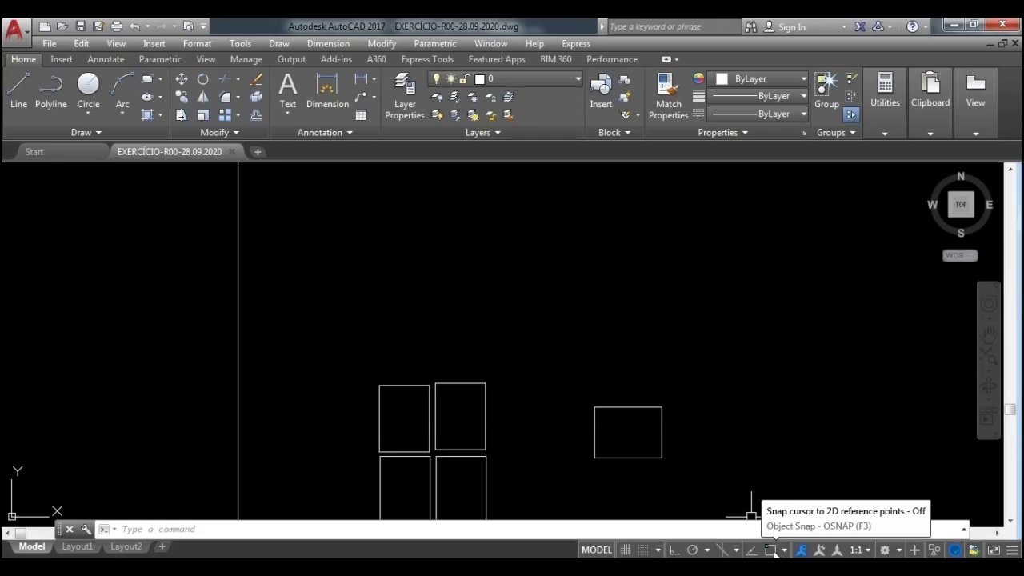
Toggle Ortho mode on and off several times, finishing with it off
{"action": "left_click", "coordinate": [673, 549]}
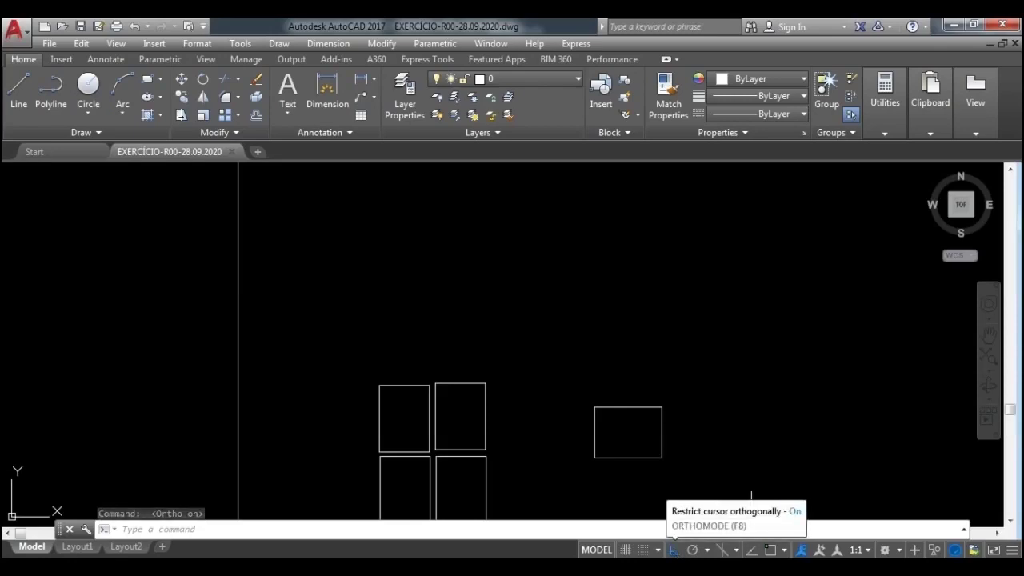
{"action": "left_click", "coordinate": [677, 552]}
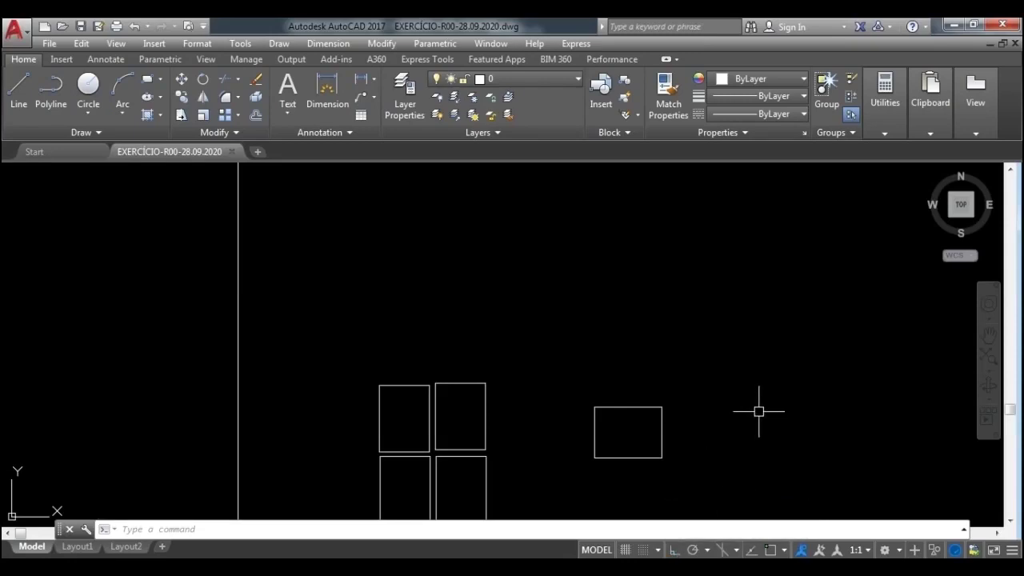
{"action": "key", "text": "F8"}
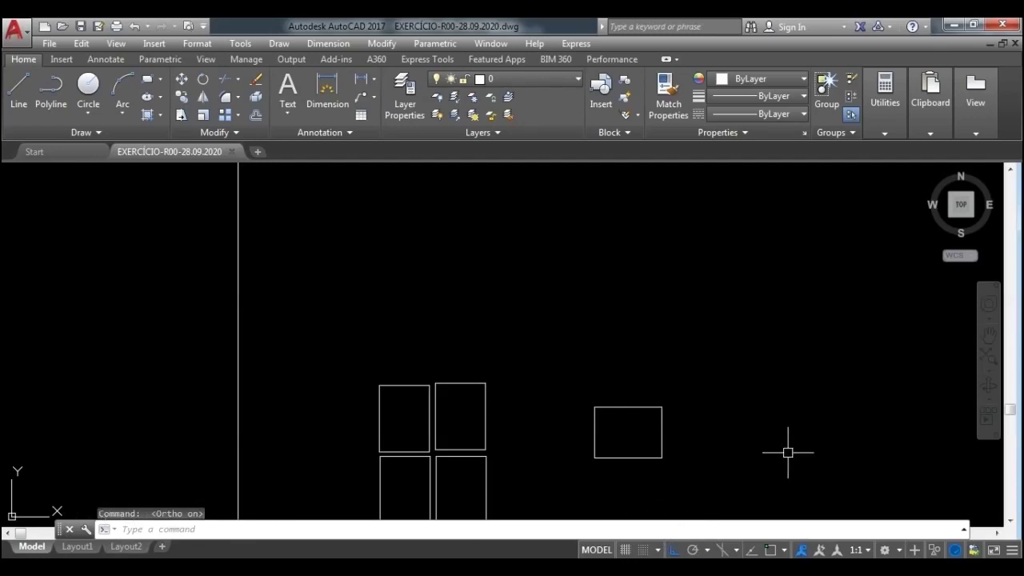
{"action": "key", "text": "F8"}
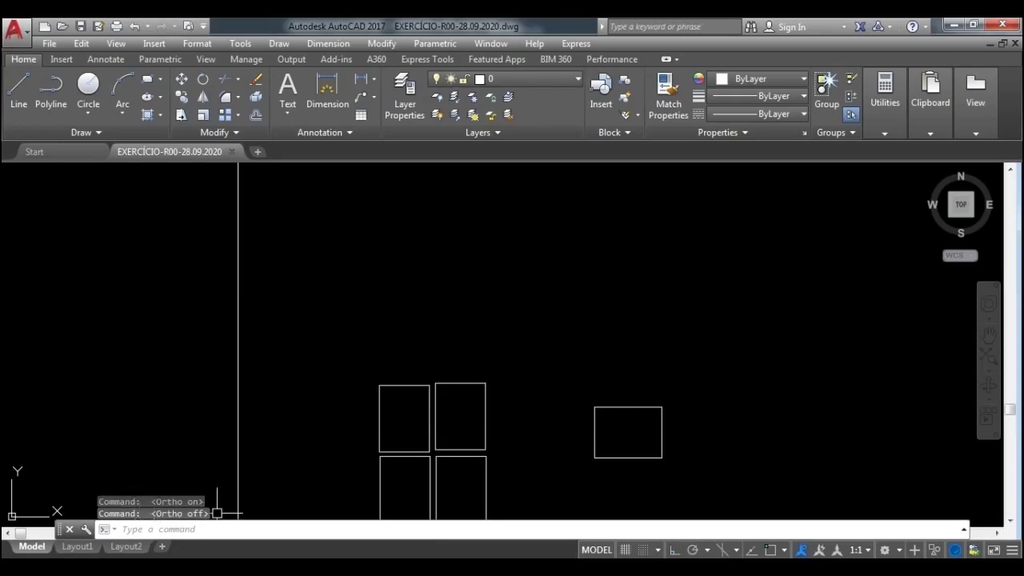
{"action": "key", "text": "F8"}
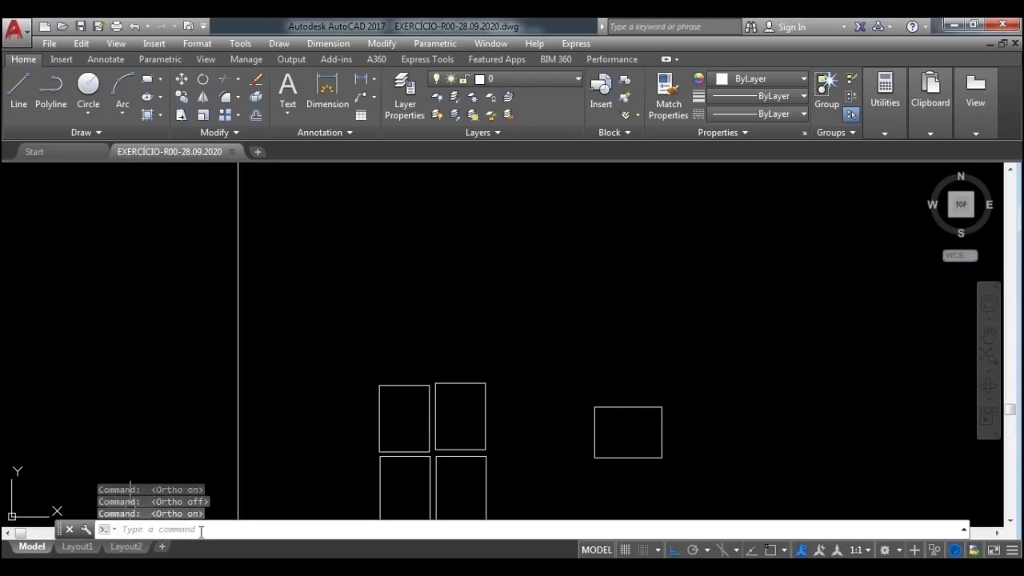
{"action": "key", "text": "F8"}
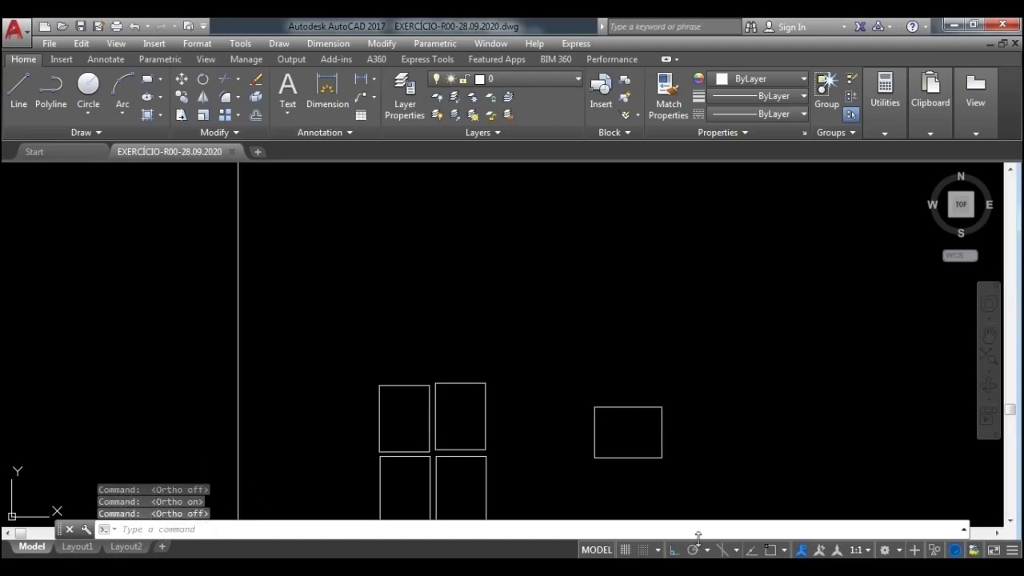
{"action": "left_click", "coordinate": [674, 550]}
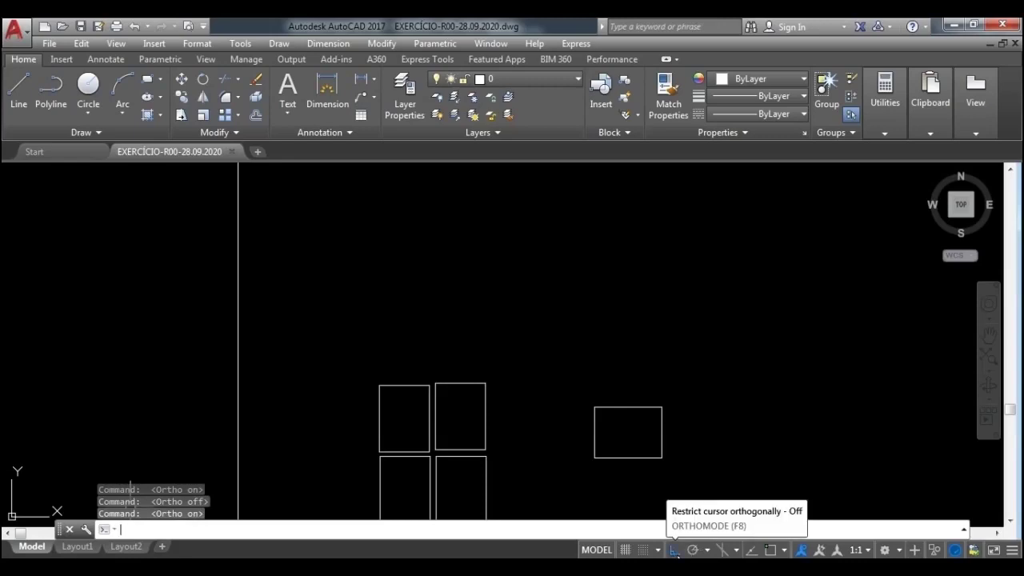
{"action": "left_click", "coordinate": [674, 550]}
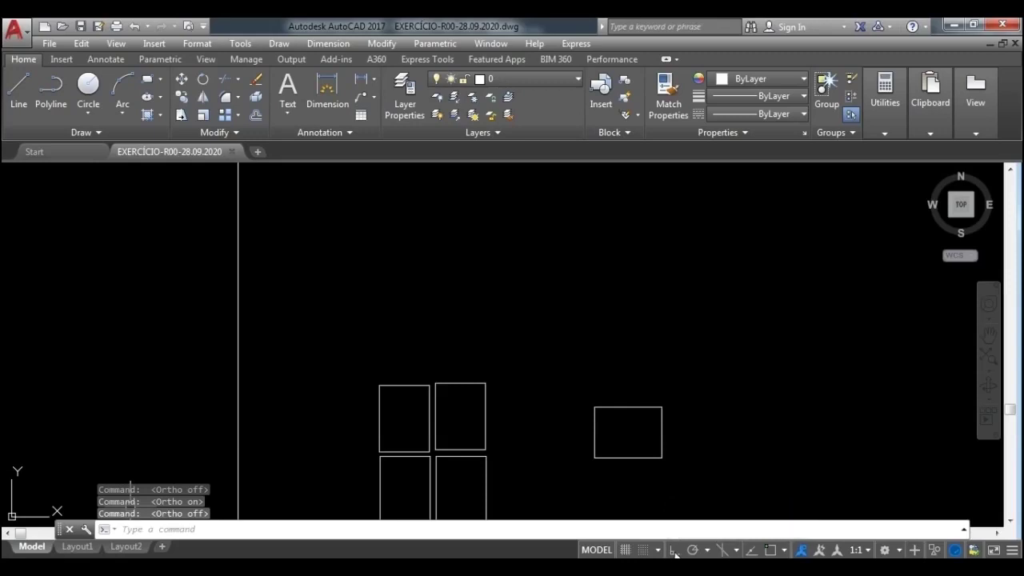
Turn Ortho mode on and draw connected lines above the rectangles: about 22.5 units horizontally to the right, then straight down
{"action": "left_click", "coordinate": [675, 551]}
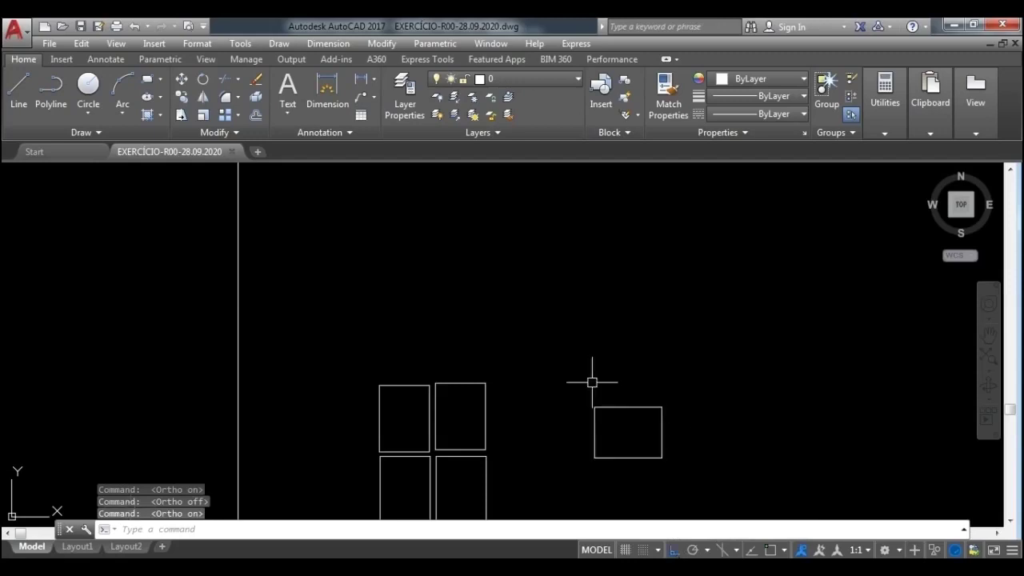
{"action": "left_click", "coordinate": [18, 93]}
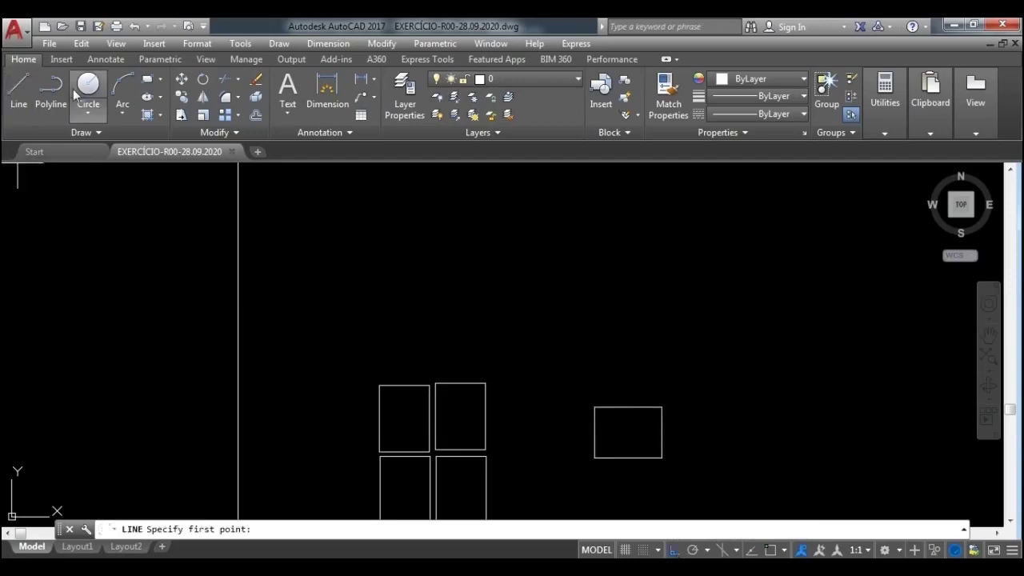
{"action": "left_click", "coordinate": [415, 272]}
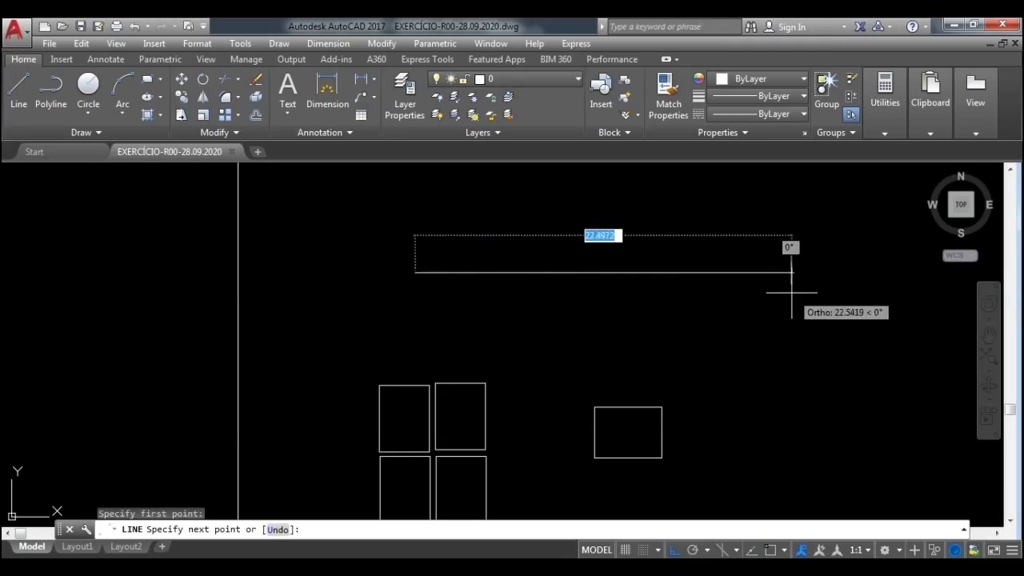
{"action": "left_click", "coordinate": [792, 286]}
{"action": "left_click", "coordinate": [812, 456]}
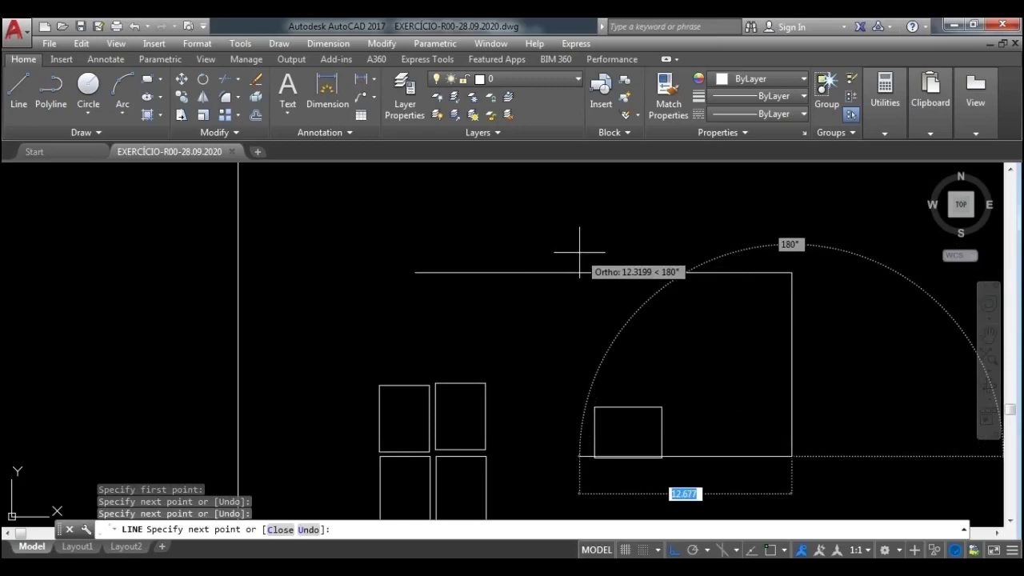
Turn Ortho mode off and continue the line with four freely angled diagonal segments zigzagging above the rectangles
{"action": "key", "text": "F8"}
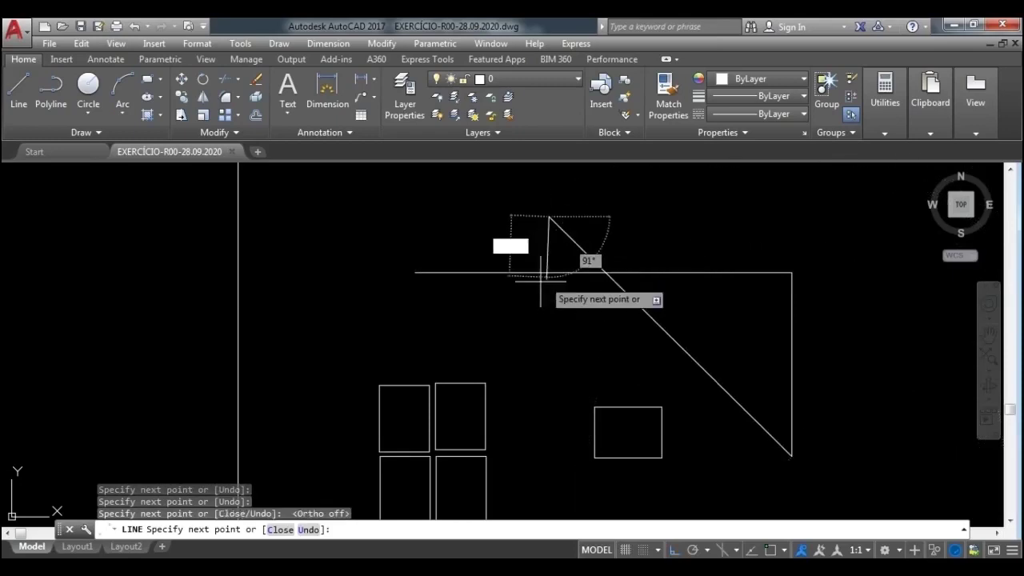
{"action": "left_click", "coordinate": [339, 345]}
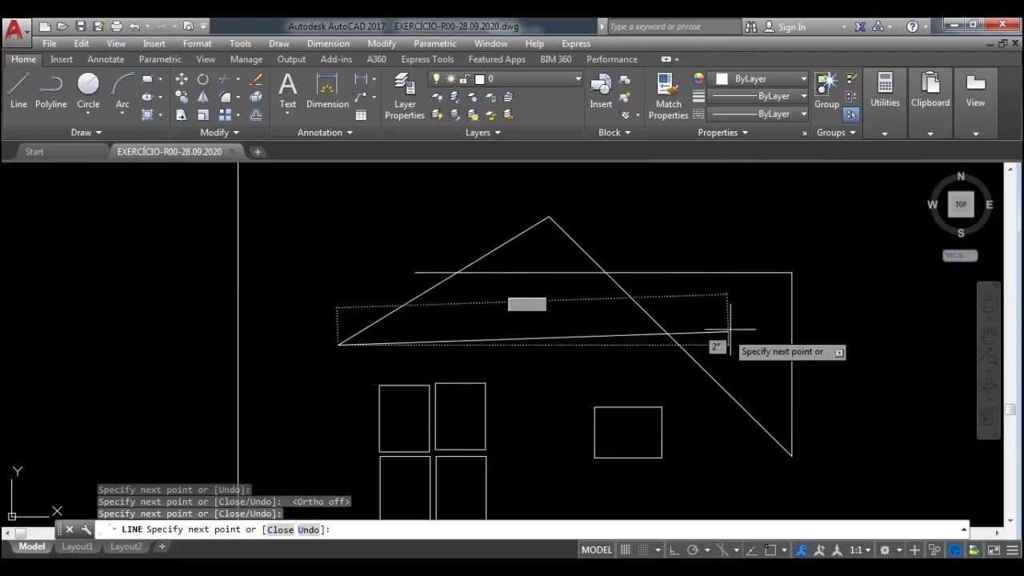
{"action": "left_click", "coordinate": [750, 212]}
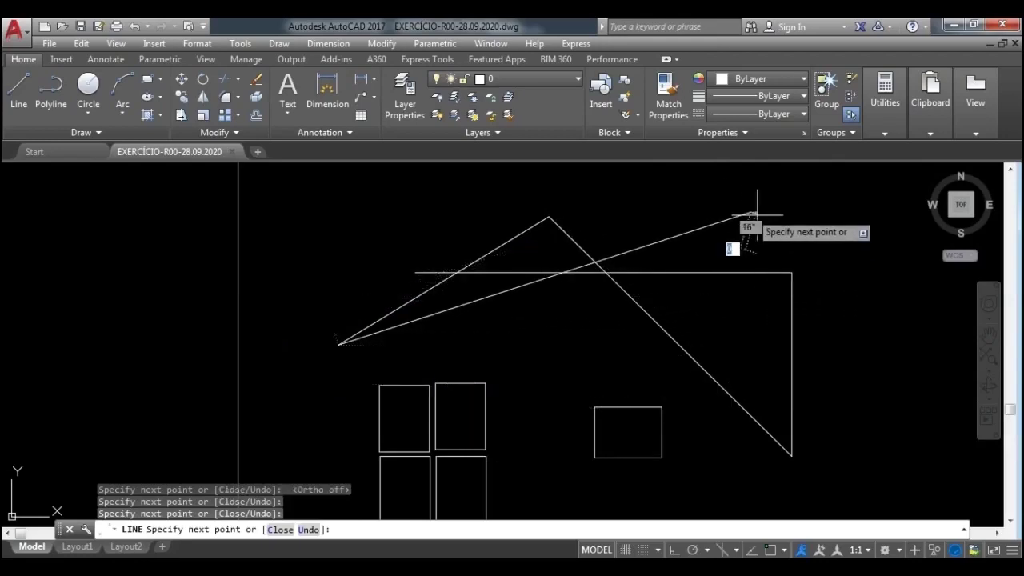
{"action": "left_click", "coordinate": [905, 364]}
Turn Ortho mode back on and finish the line with segments running about 11 units up, then right, down, left and up
{"action": "key", "text": "F8"}
{"action": "mouse_move", "coordinate": [891, 366]}
{"action": "middle_mouse_down"}
{"action": "mouse_move", "coordinate": [731, 404]}
{"action": "mouse_move", "coordinate": [344, 410]}
{"action": "middle_mouse_up"}
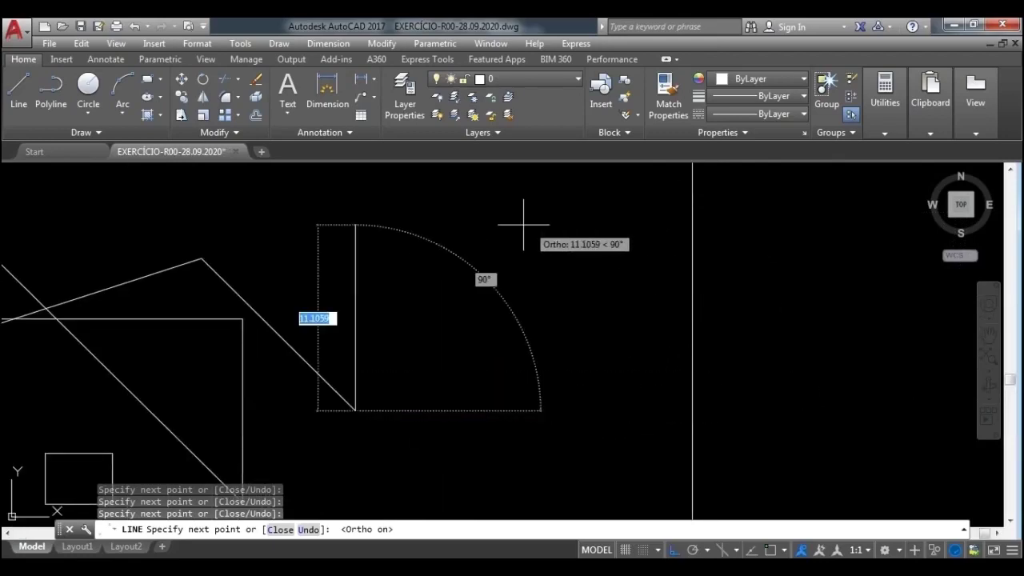
{"action": "left_click", "coordinate": [463, 221]}
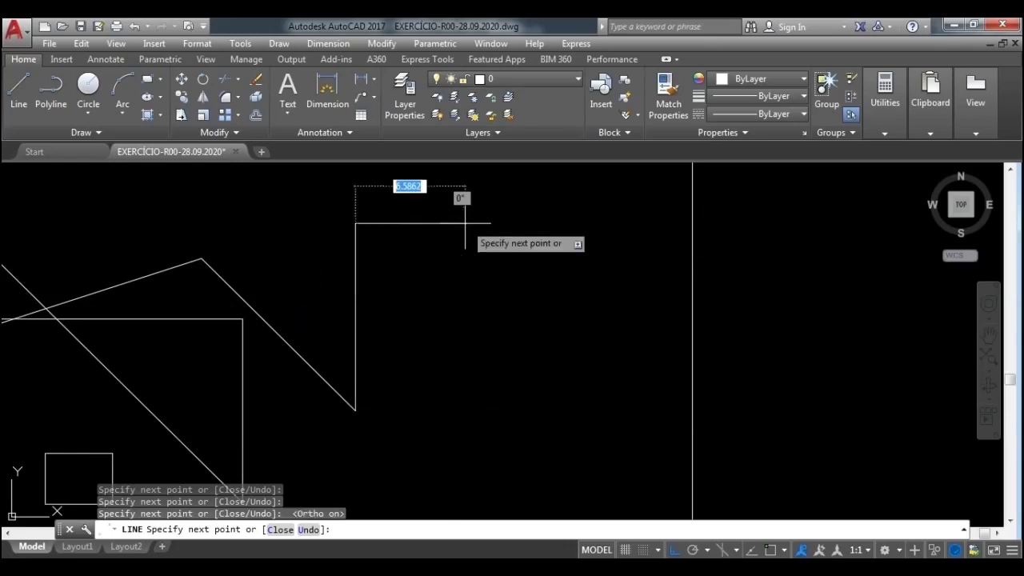
{"action": "left_click", "coordinate": [588, 226]}
{"action": "left_click", "coordinate": [586, 464]}
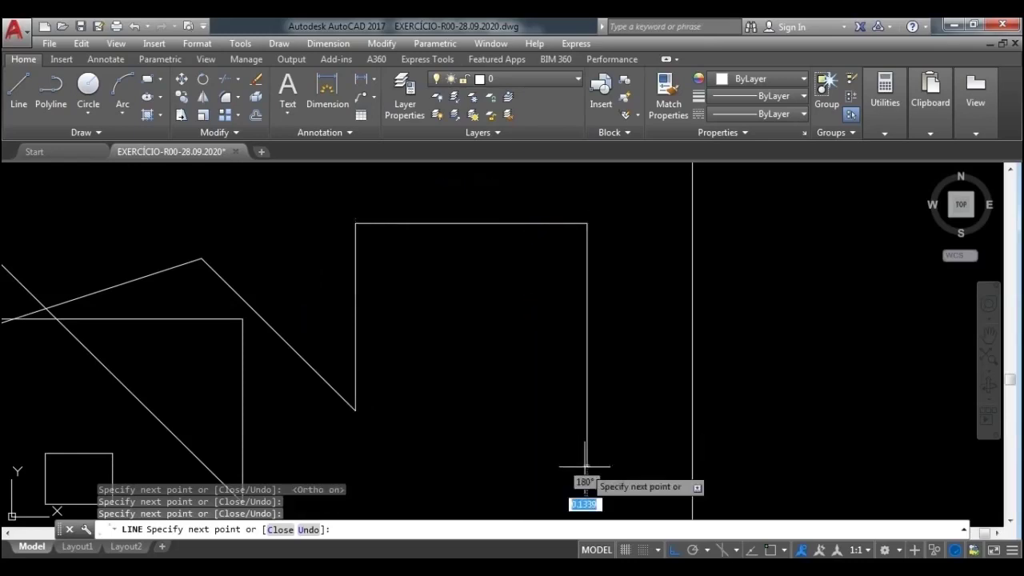
{"action": "left_click", "coordinate": [454, 438]}
{"action": "left_click", "coordinate": [474, 351]}
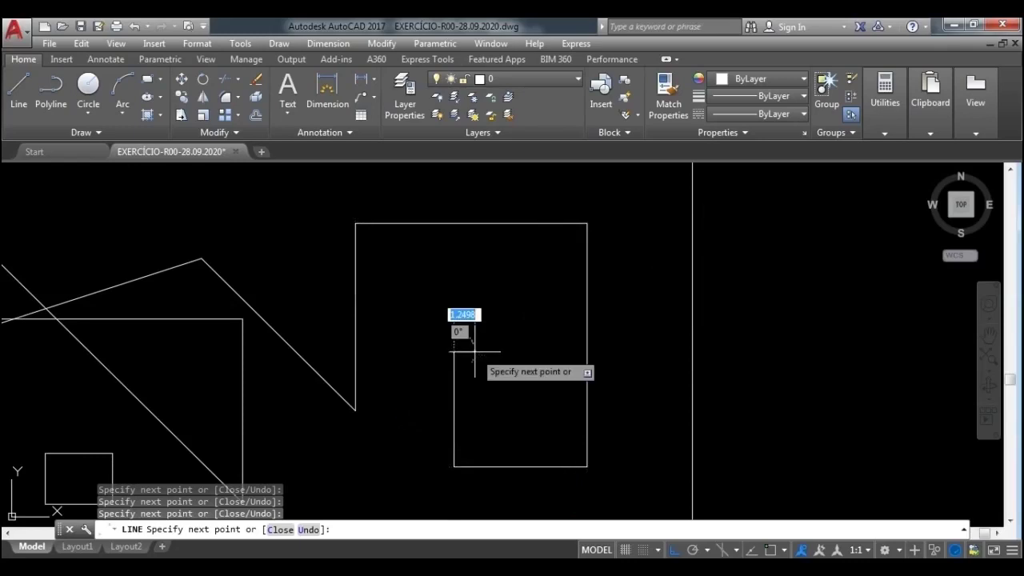
{"action": "key", "text": "Escape"}
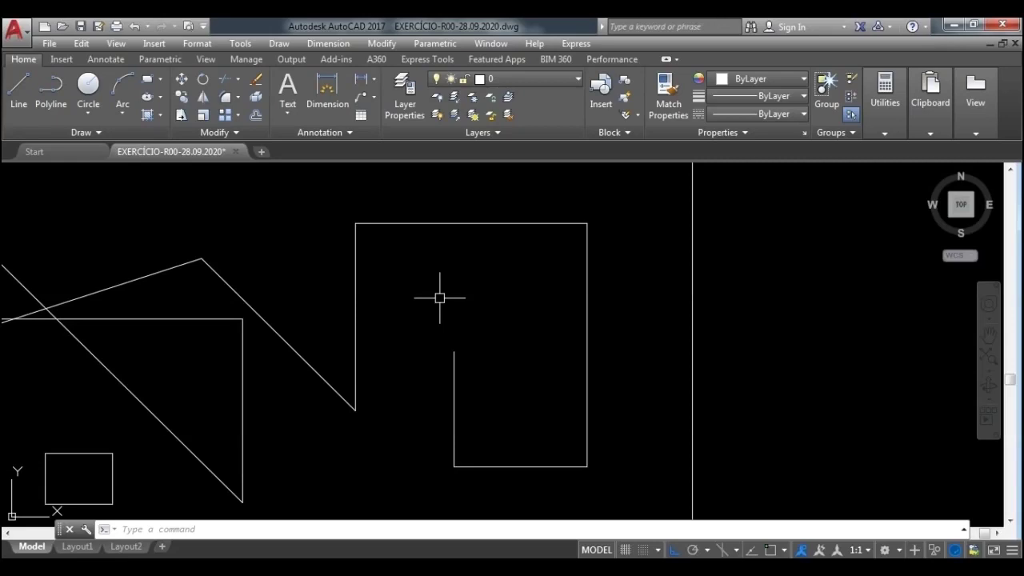
{"action": "scroll", "coordinate": [441, 313], "scroll_direction": "down", "scroll_amount": 2}
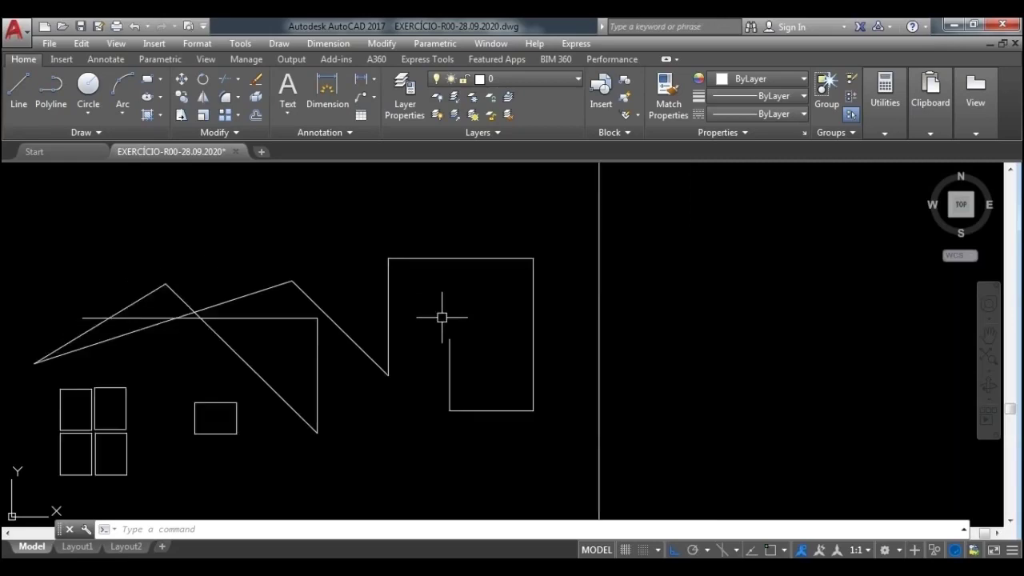
Draw a new stepped line above the existing shapes with Ortho on, running right, down, about 9.6 units right, then up
{"action": "mouse_move", "coordinate": [252, 360]}
{"action": "middle_mouse_down"}
{"action": "mouse_move", "coordinate": [487, 386]}
{"action": "mouse_move", "coordinate": [464, 464]}
{"action": "mouse_move", "coordinate": [391, 471]}
{"action": "middle_mouse_up"}
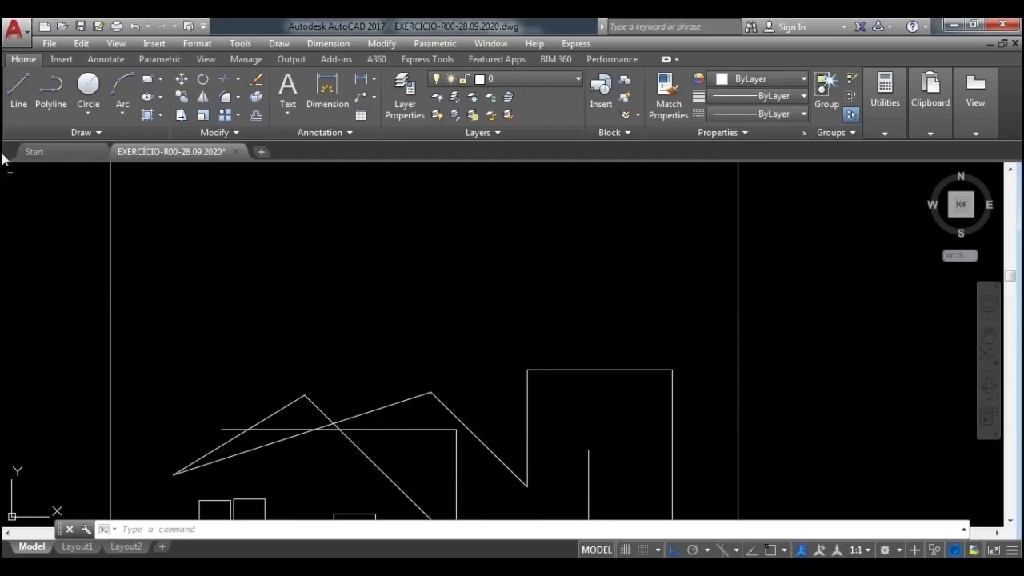
{"action": "left_click", "coordinate": [18, 86]}
{"action": "left_click", "coordinate": [256, 258]}
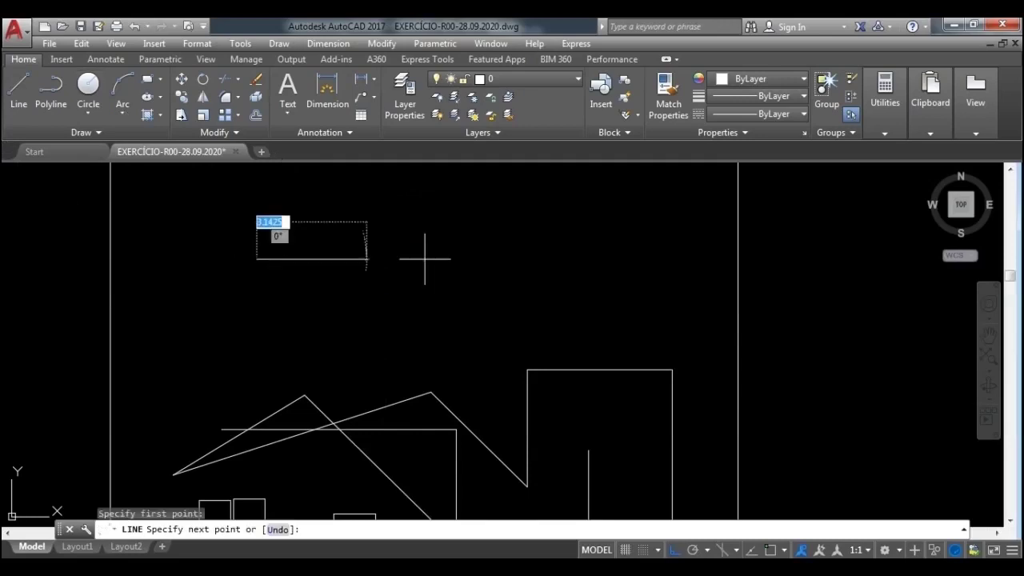
{"action": "left_click", "coordinate": [530, 259]}
{"action": "left_click", "coordinate": [530, 336]}
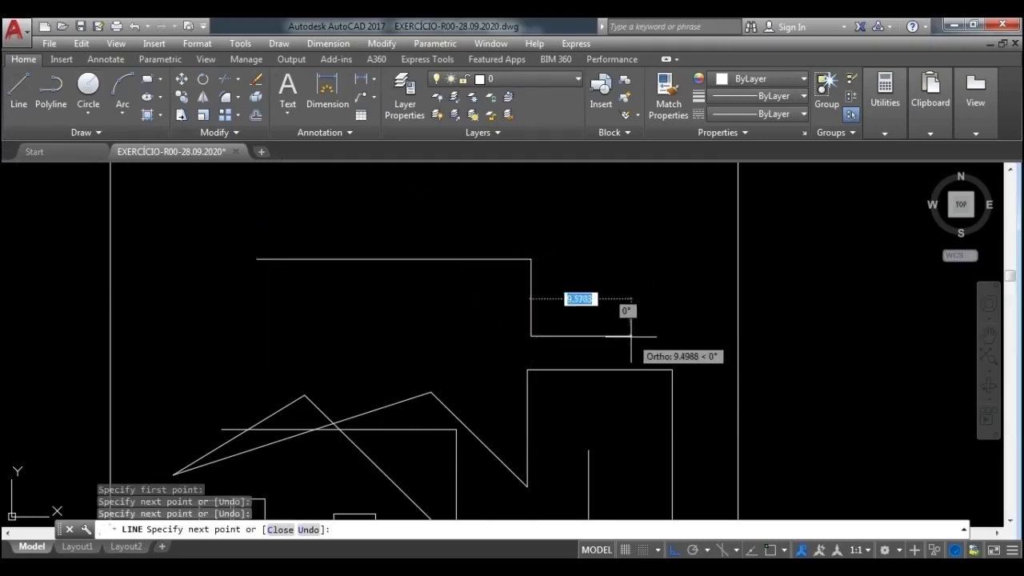
{"action": "left_click", "coordinate": [631, 336]}
{"action": "left_click", "coordinate": [631, 246]}
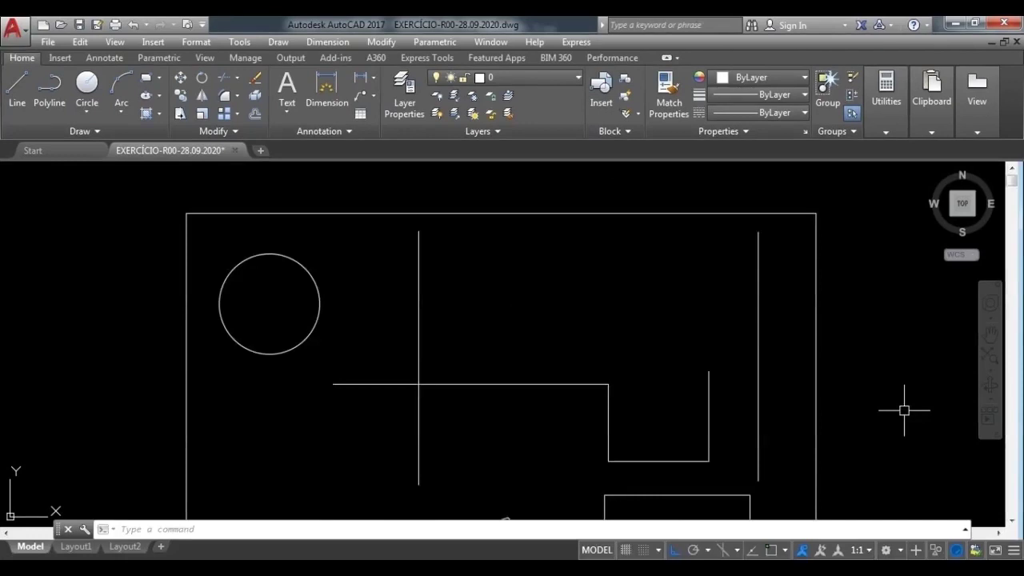
Turn Object Snap on and draw a horizontal line leftward from the midpoint of the right-hand vertical line
{"action": "left_click", "coordinate": [772, 551]}
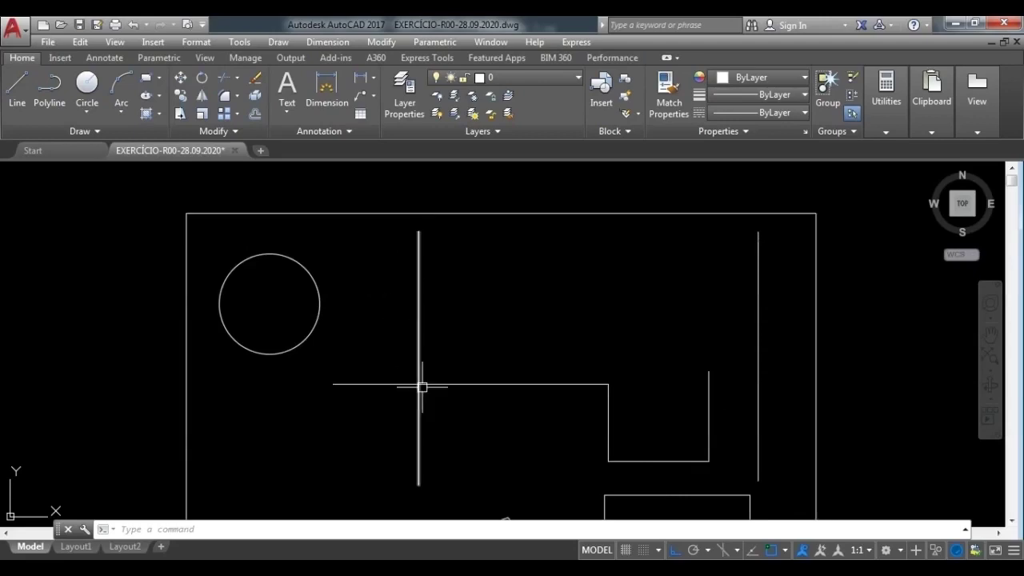
{"action": "left_click", "coordinate": [16, 91]}
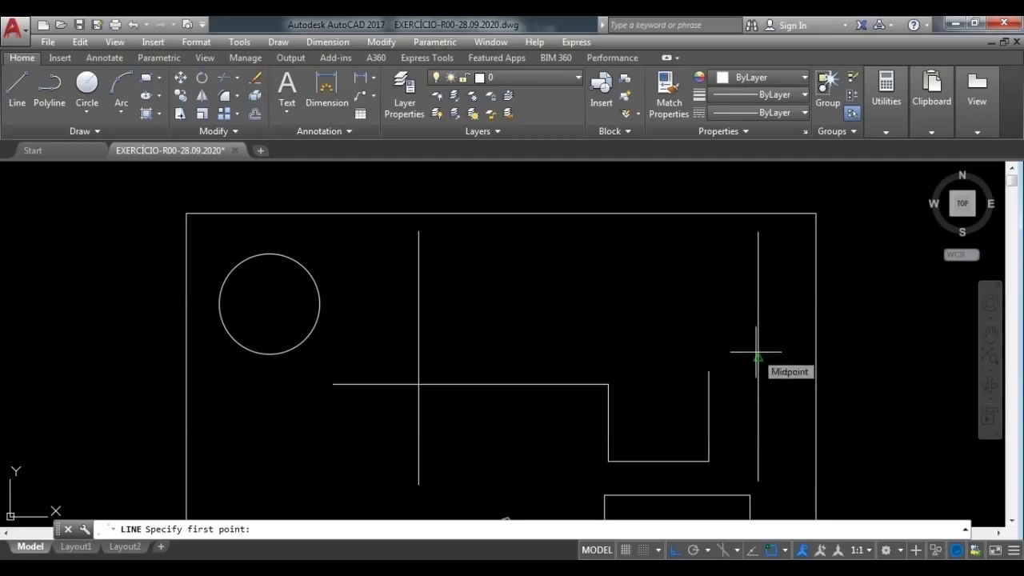
{"action": "scroll", "coordinate": [755, 352], "scroll_direction": "up", "scroll_amount": 6}
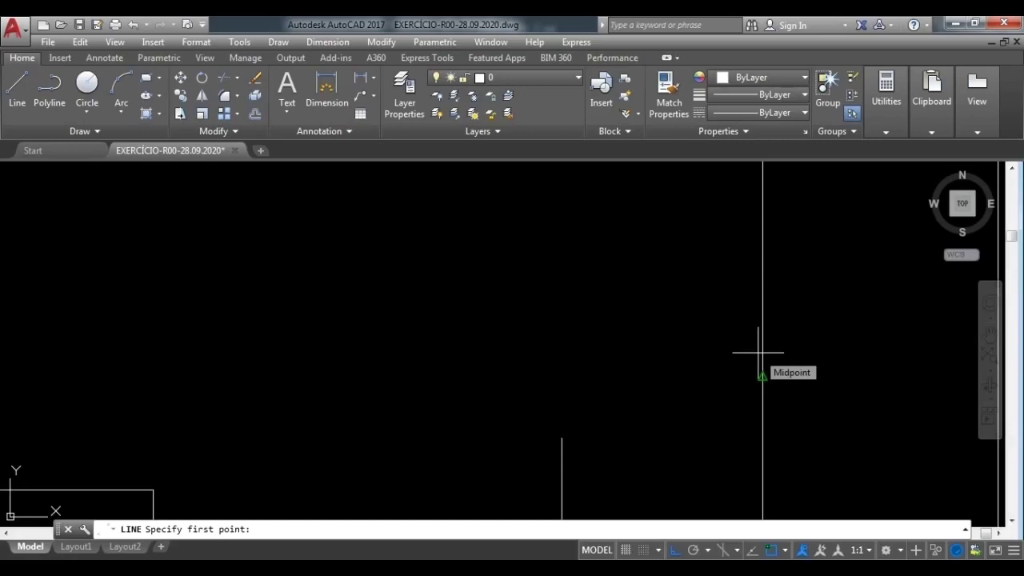
{"action": "left_click", "coordinate": [758, 352]}
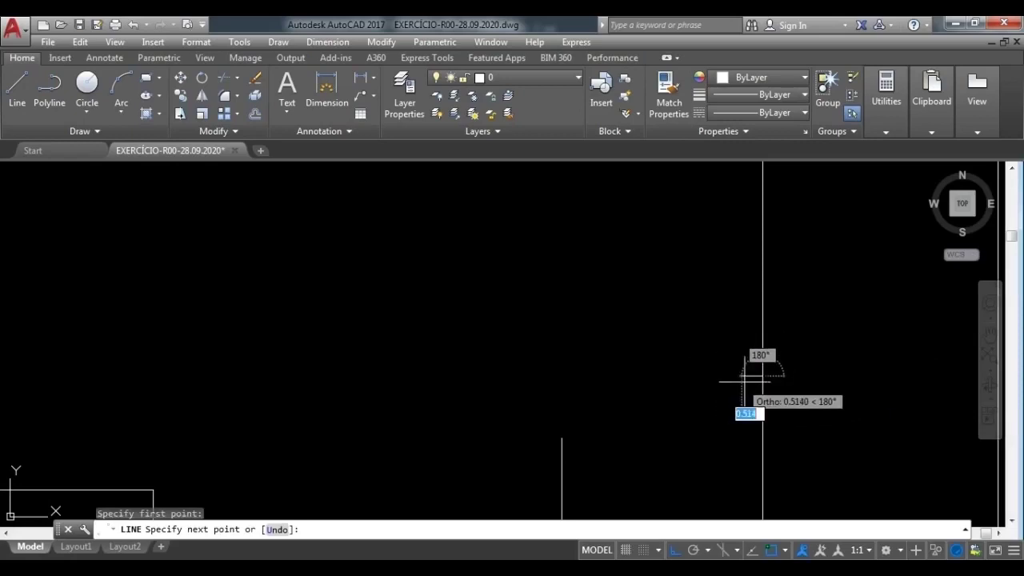
{"action": "scroll", "coordinate": [773, 382], "scroll_direction": "up", "scroll_amount": 5}
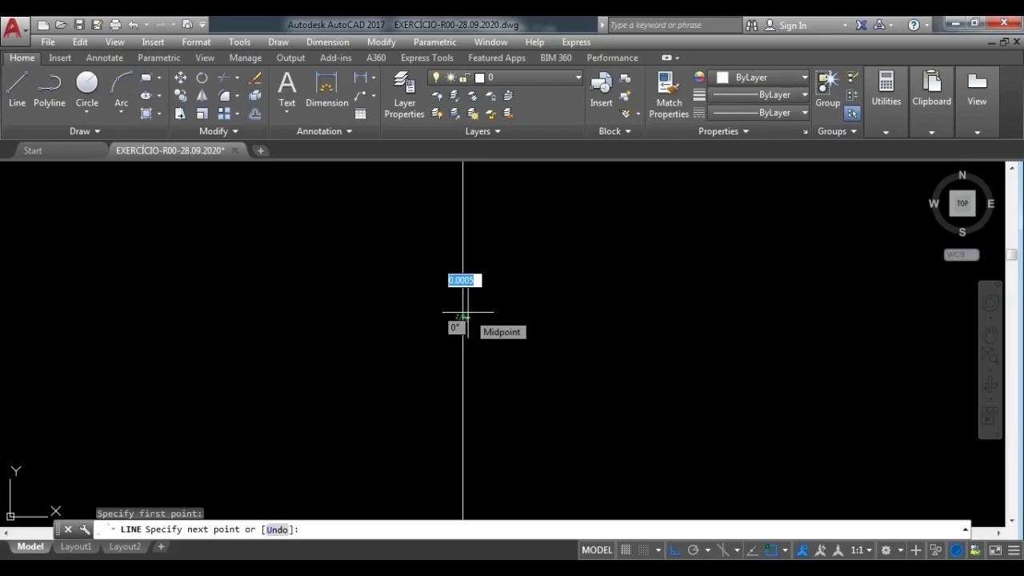
{"action": "scroll", "coordinate": [465, 316], "scroll_direction": "down", "scroll_amount": 5}
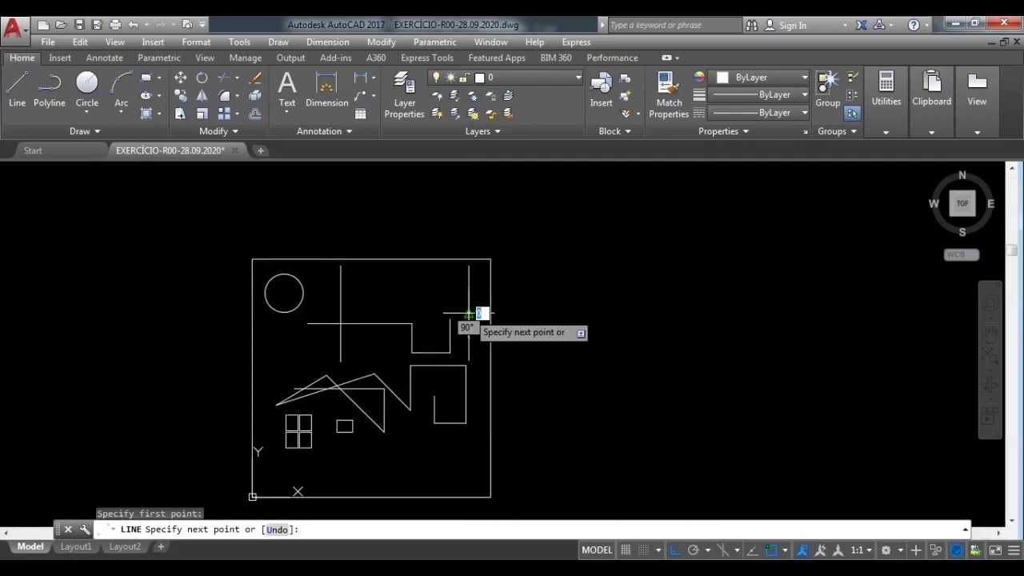
{"action": "scroll", "coordinate": [452, 310], "scroll_direction": "up", "scroll_amount": 2}
{"action": "scroll", "coordinate": [443, 304], "scroll_direction": "up", "scroll_amount": 3}
{"action": "scroll", "coordinate": [354, 290], "scroll_direction": "up", "scroll_amount": 2}
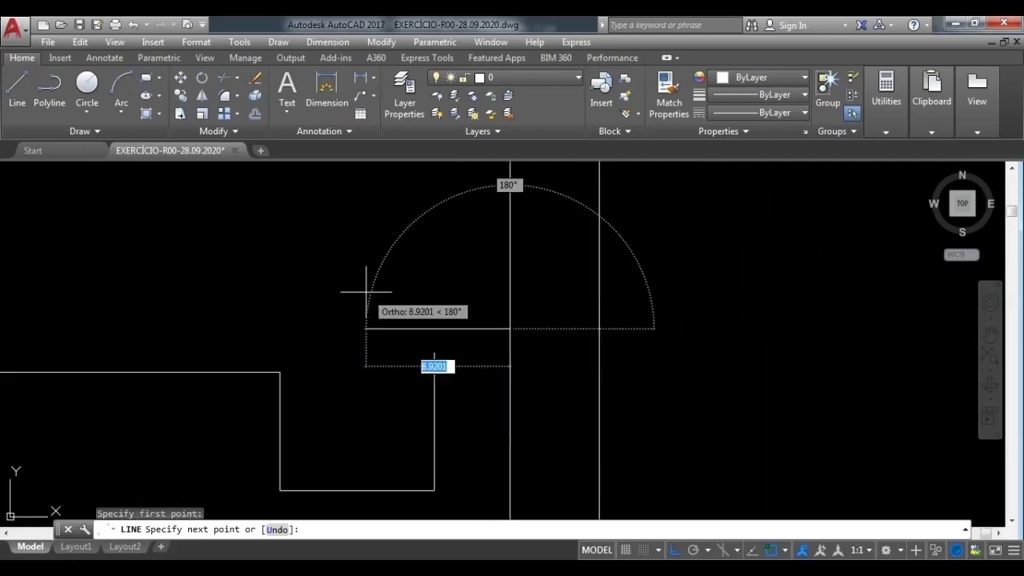
{"action": "left_click", "coordinate": [238, 291]}
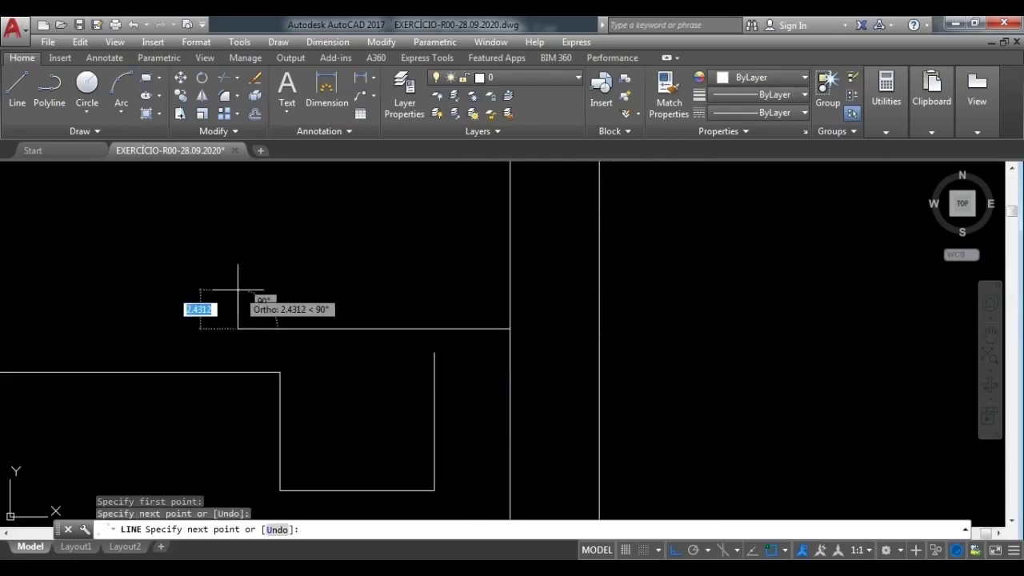
{"action": "key", "text": "Return"}
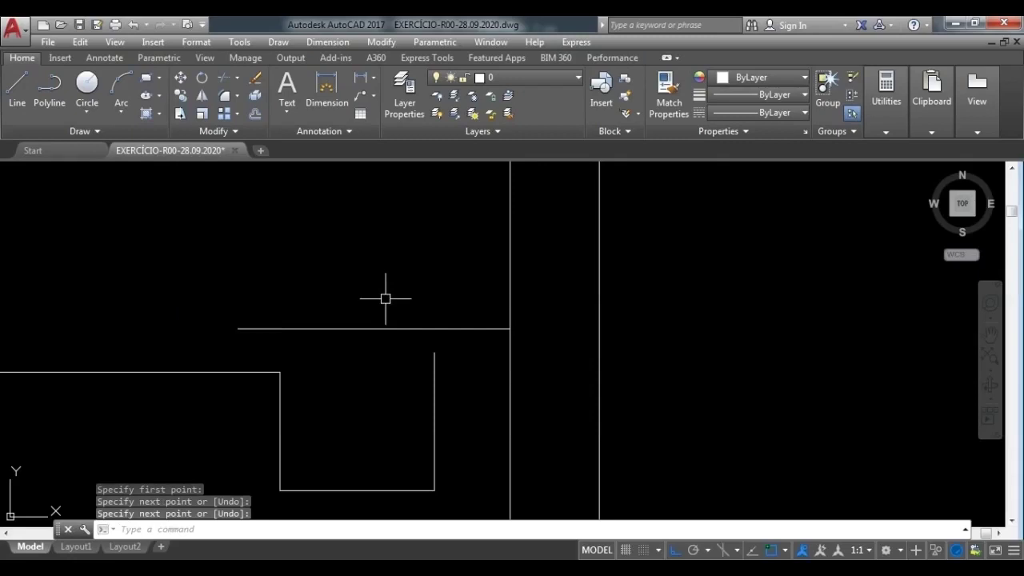
{"action": "scroll", "coordinate": [386, 298], "scroll_direction": "down", "scroll_amount": 4}
{"action": "mouse_move", "coordinate": [393, 293]}
{"action": "middle_mouse_down"}
{"action": "mouse_move", "coordinate": [371, 274]}
{"action": "mouse_move", "coordinate": [458, 287]}
{"action": "middle_mouse_up"}
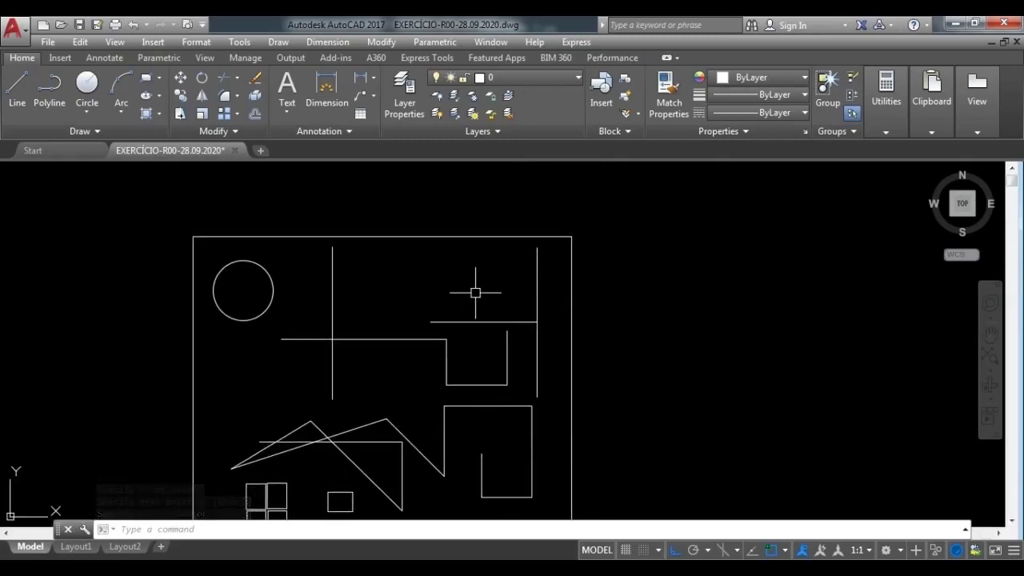
{"action": "scroll", "coordinate": [464, 288], "scroll_direction": "up", "scroll_amount": 4}
{"action": "scroll", "coordinate": [351, 287], "scroll_direction": "down", "scroll_amount": 2}
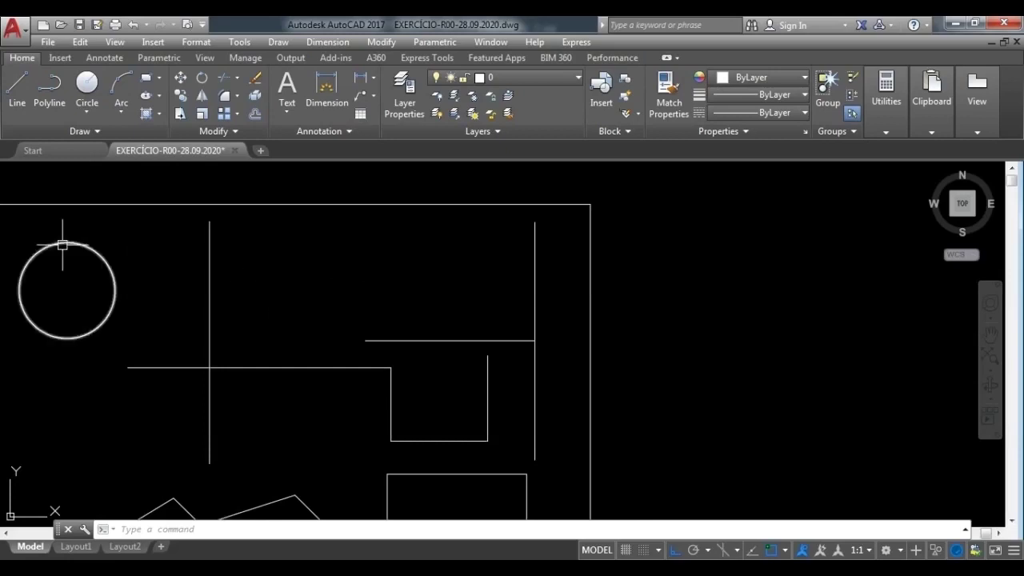
{"action": "left_click", "coordinate": [18, 88]}
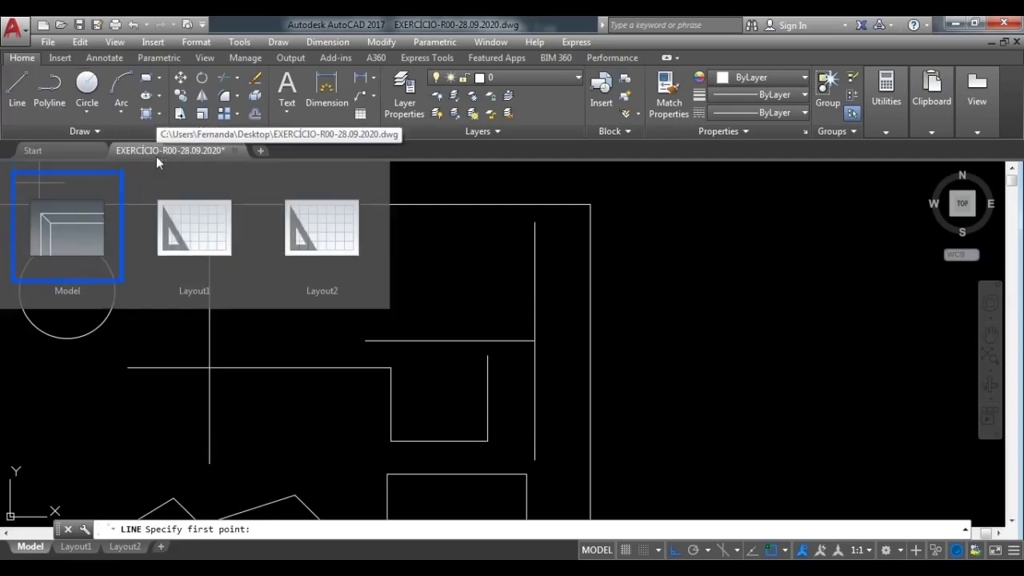
{"action": "left_click", "coordinate": [212, 321]}
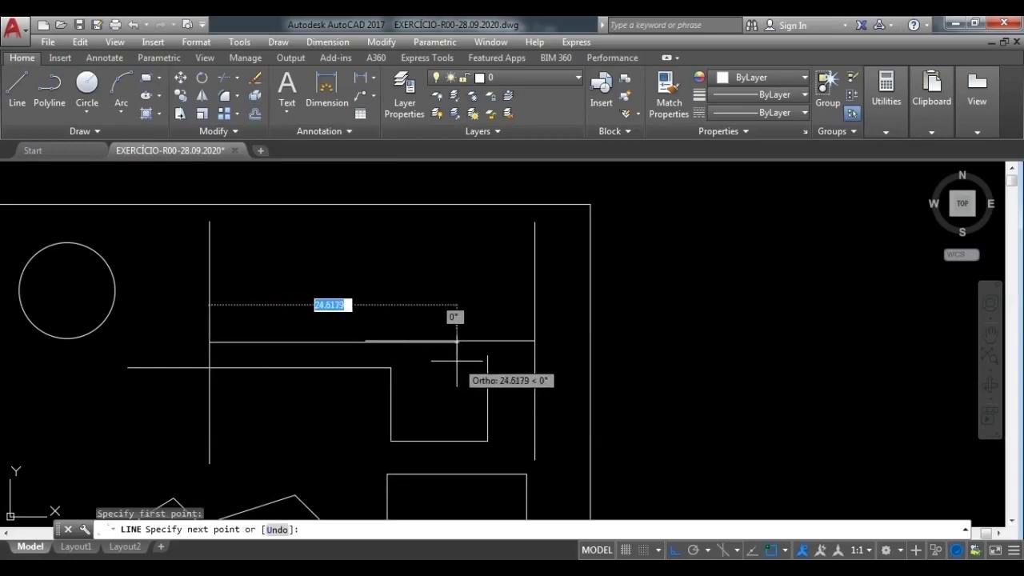
{"action": "key", "text": "Escape"}
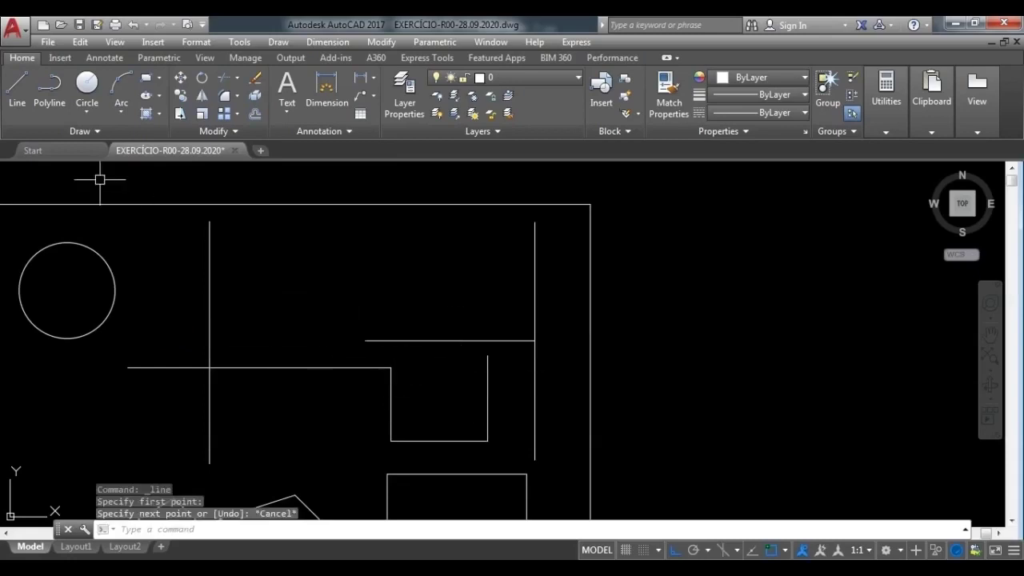
Draw a horizontal line from the midpoint of the stepped line's first vertical segment to the vertical line on its left
{"action": "left_click", "coordinate": [21, 87]}
{"action": "scroll", "coordinate": [304, 450], "scroll_direction": "up", "scroll_amount": 4}
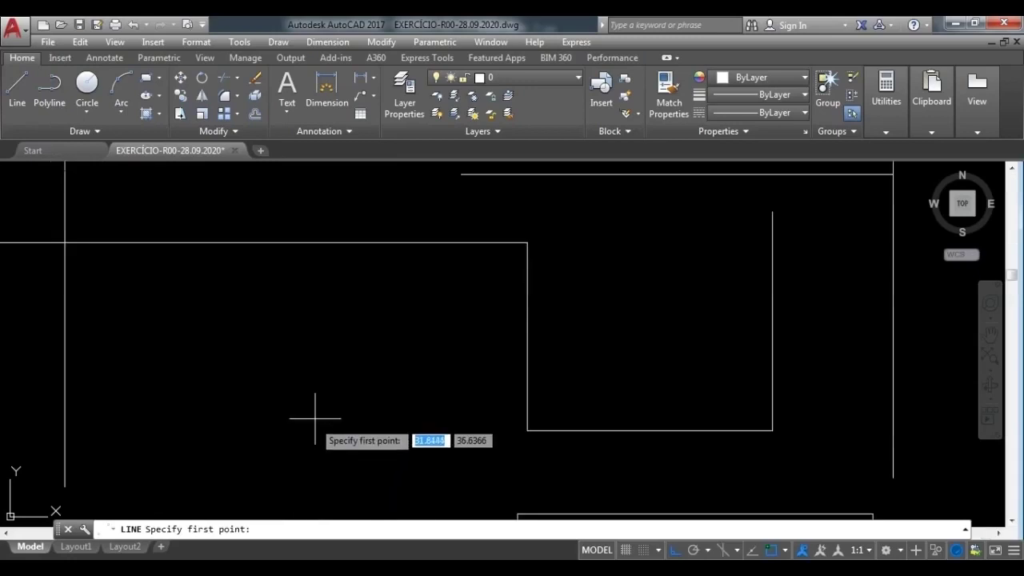
{"action": "middle_click_drag", "start_coordinate": [331, 405], "coordinate": [525, 387]}
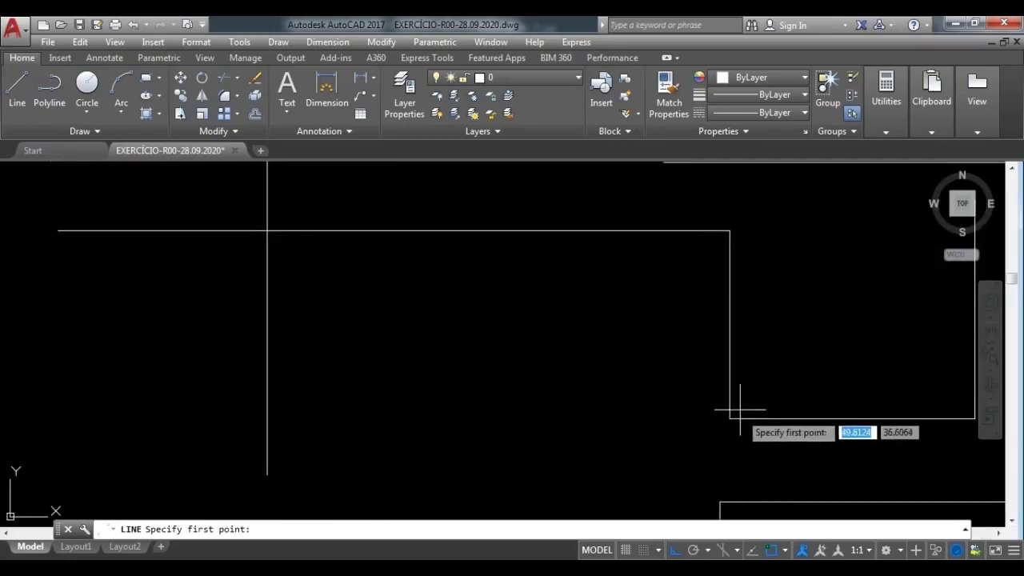
{"action": "left_click", "coordinate": [729, 325]}
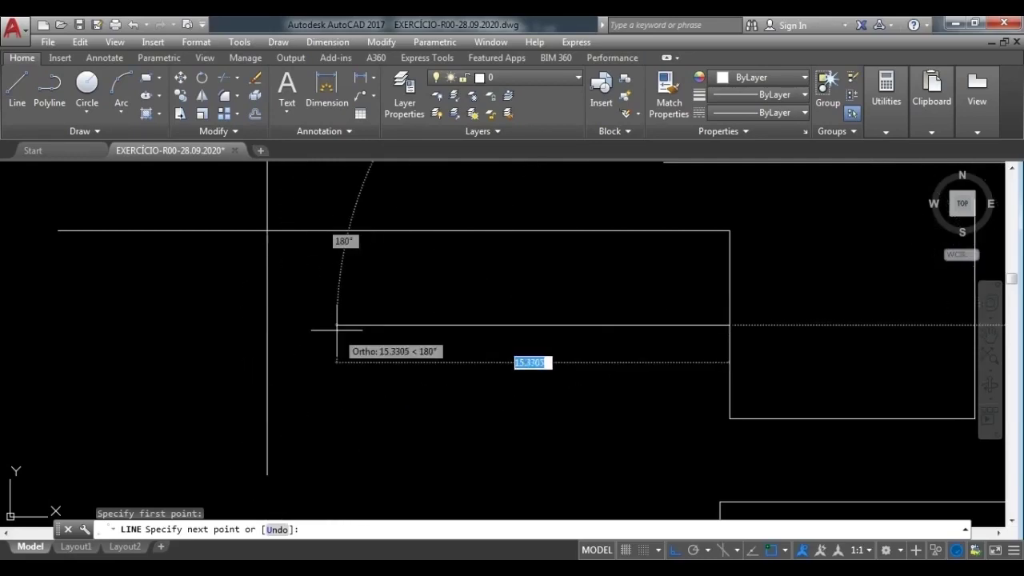
{"action": "left_click", "coordinate": [266, 324]}
{"action": "key", "text": "Escape"}
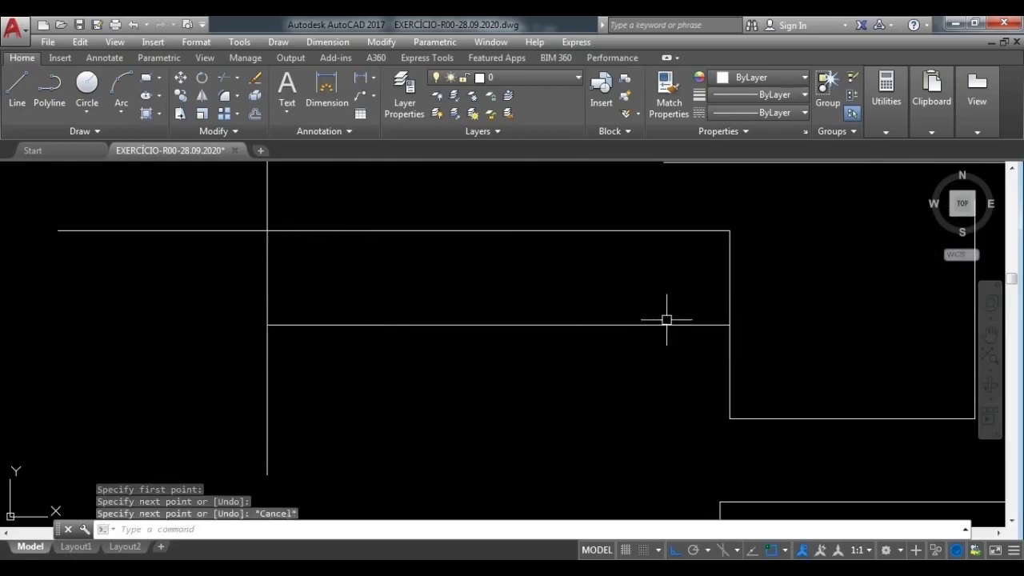
Select the two vertical lines at the ends of the new horizontal line to highlight them, then clear the selection
{"action": "left_click", "coordinate": [729, 304]}
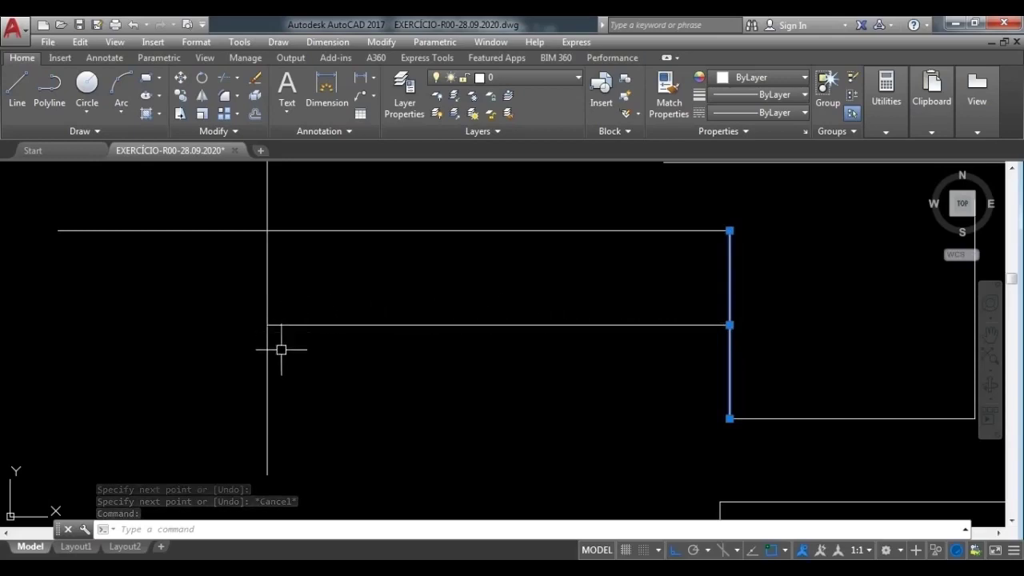
{"action": "left_click", "coordinate": [271, 398]}
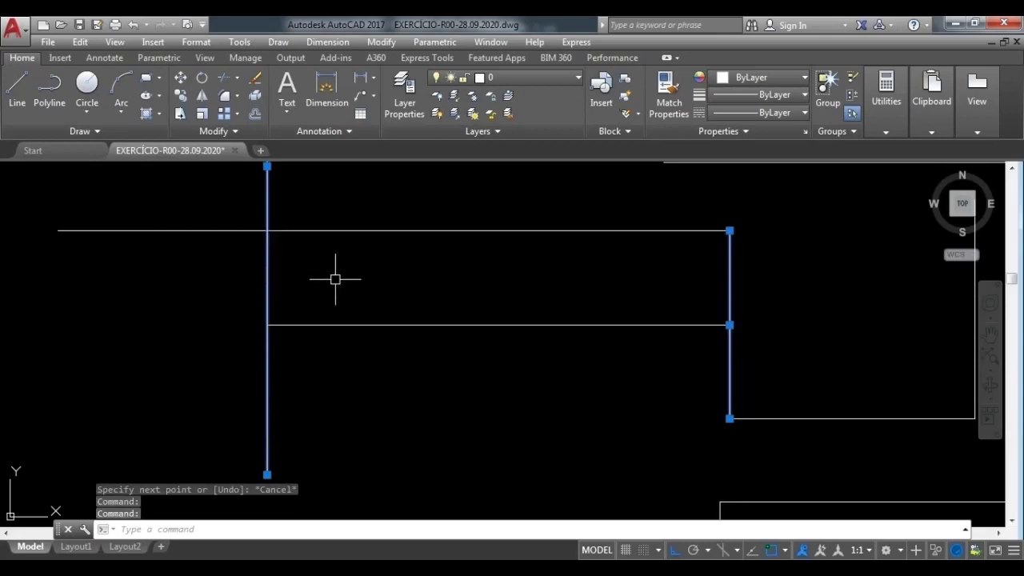
{"action": "key", "text": "Escape"}
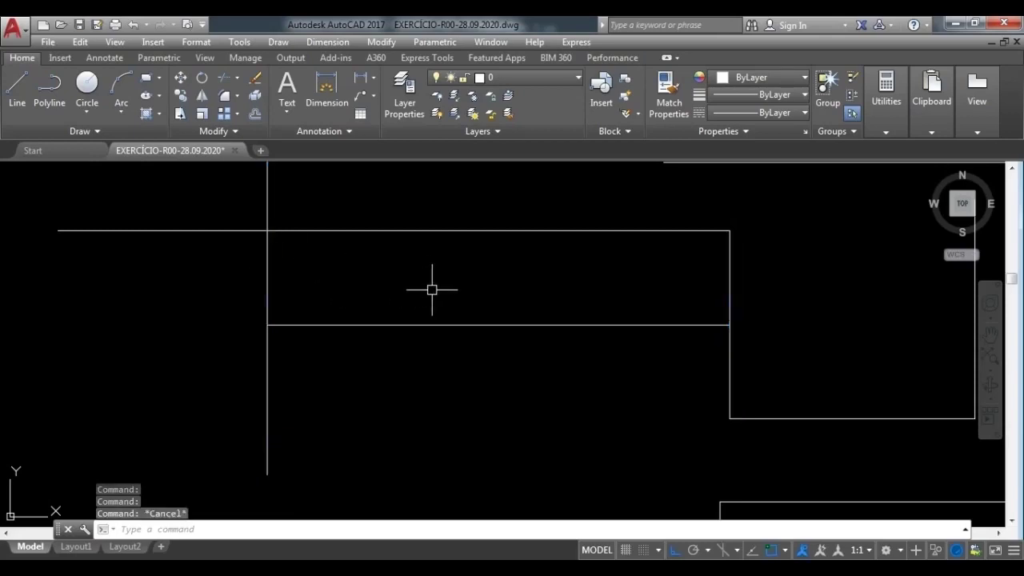
Highlight the stepped line's long horizontal segment and the vertical line crossing it in turn, clearing each selection
{"action": "scroll", "coordinate": [432, 290], "scroll_direction": "down", "scroll_amount": 3}
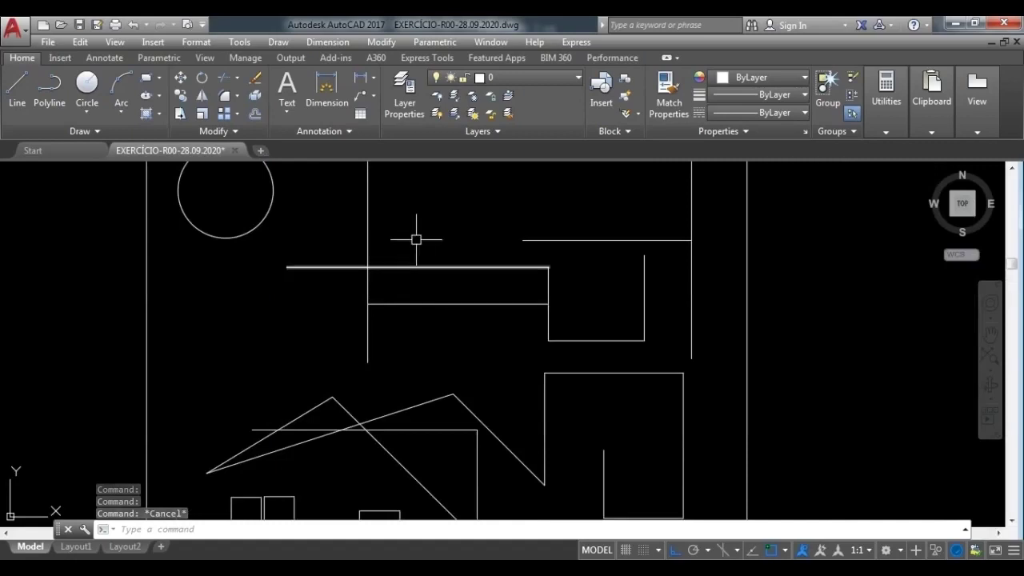
{"action": "mouse_move", "coordinate": [354, 219]}
{"action": "middle_mouse_down"}
{"action": "mouse_move", "coordinate": [406, 262]}
{"action": "mouse_move", "coordinate": [379, 306]}
{"action": "middle_mouse_up"}
{"action": "scroll", "coordinate": [417, 353], "scroll_direction": "up", "scroll_amount": 4}
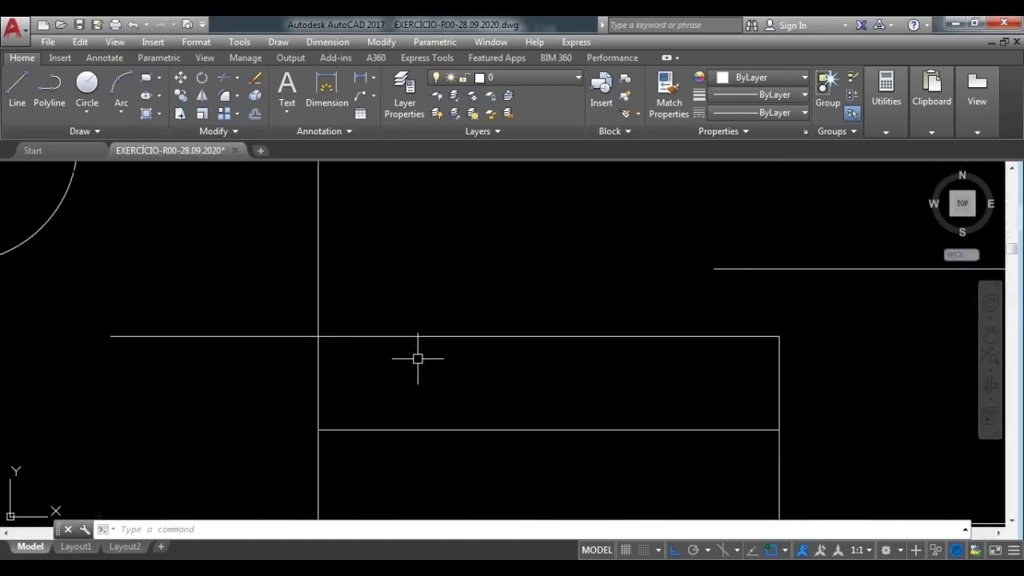
{"action": "left_click", "coordinate": [18, 88]}
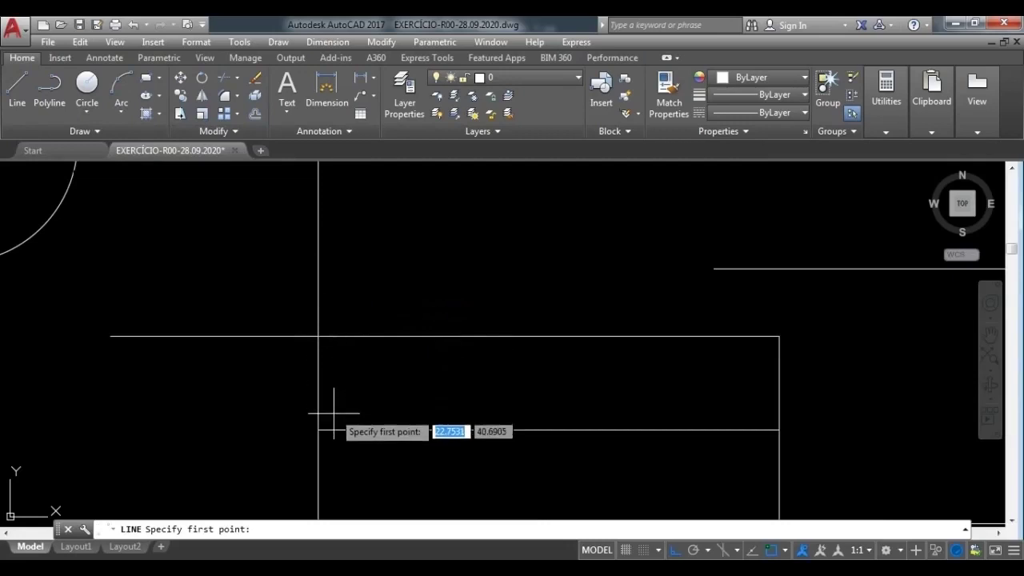
{"action": "key", "text": "Escape"}
{"action": "left_click", "coordinate": [392, 335]}
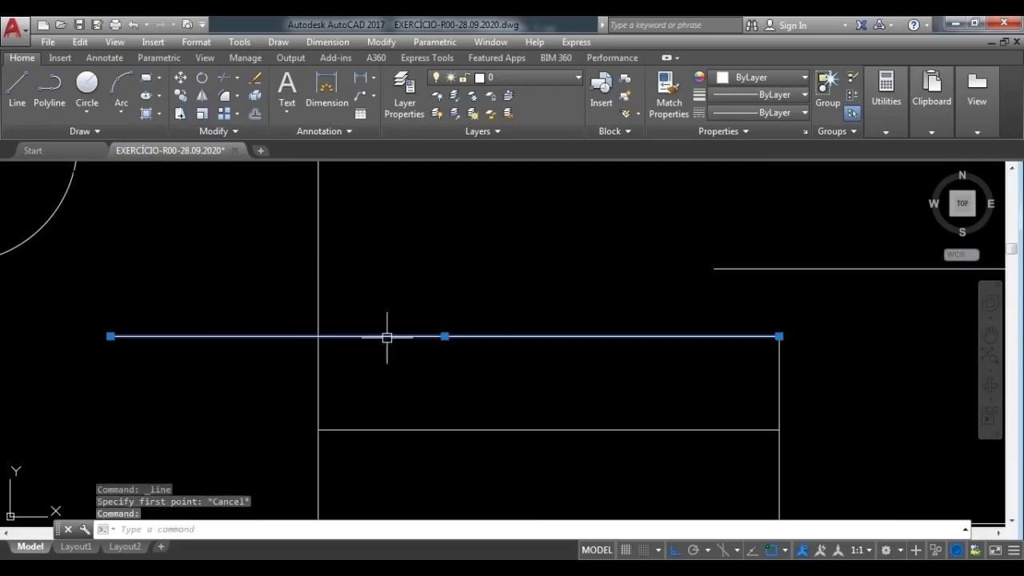
{"action": "key", "text": "Escape"}
{"action": "left_click", "coordinate": [317, 362]}
{"action": "key", "text": "Escape"}
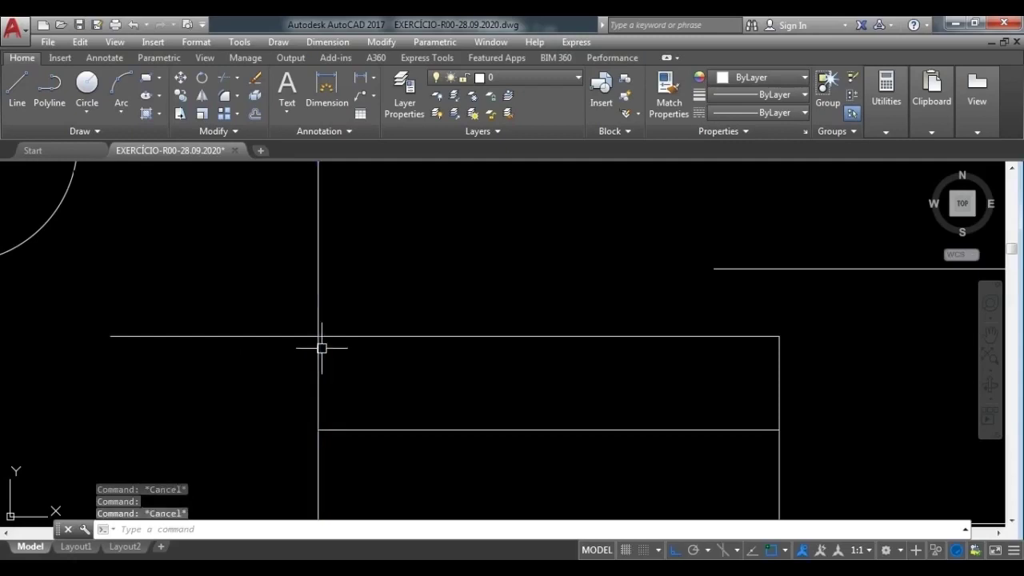
Draw a diagonal line up and to the right from the intersection of the vertical and horizontal lines, with Ortho off
{"action": "scroll", "coordinate": [308, 320], "scroll_direction": "up", "scroll_amount": 3}
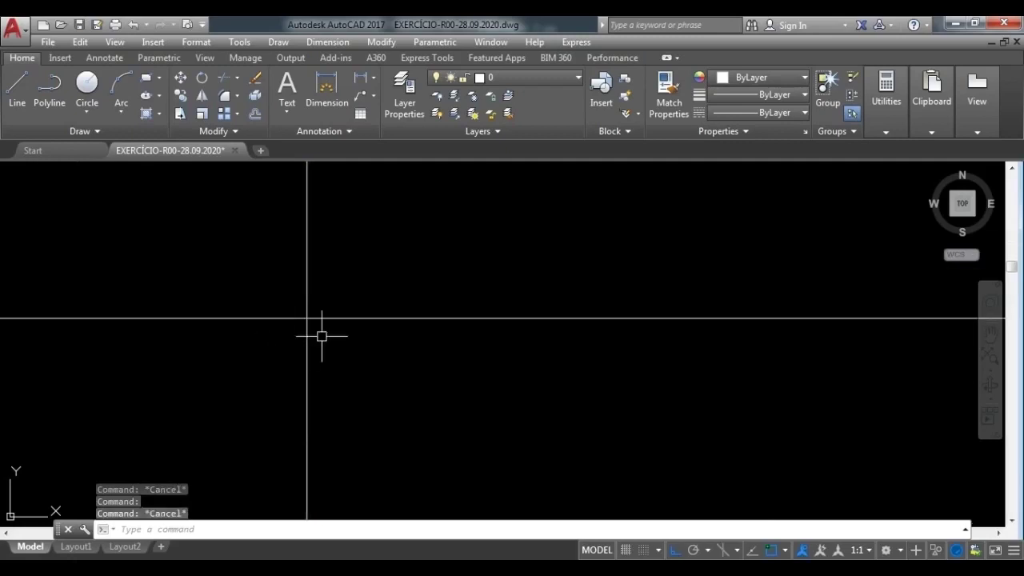
{"action": "left_click", "coordinate": [24, 84]}
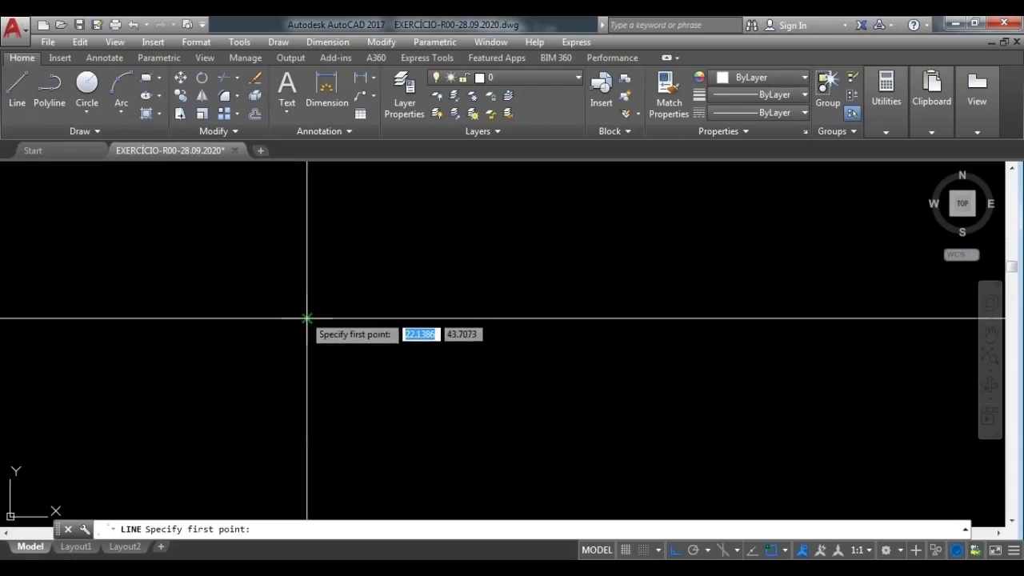
{"action": "left_click", "coordinate": [307, 318]}
{"action": "scroll", "coordinate": [347, 228], "scroll_direction": "down", "scroll_amount": 3}
{"action": "middle_click_drag", "start_coordinate": [354, 237], "coordinate": [302, 319]}
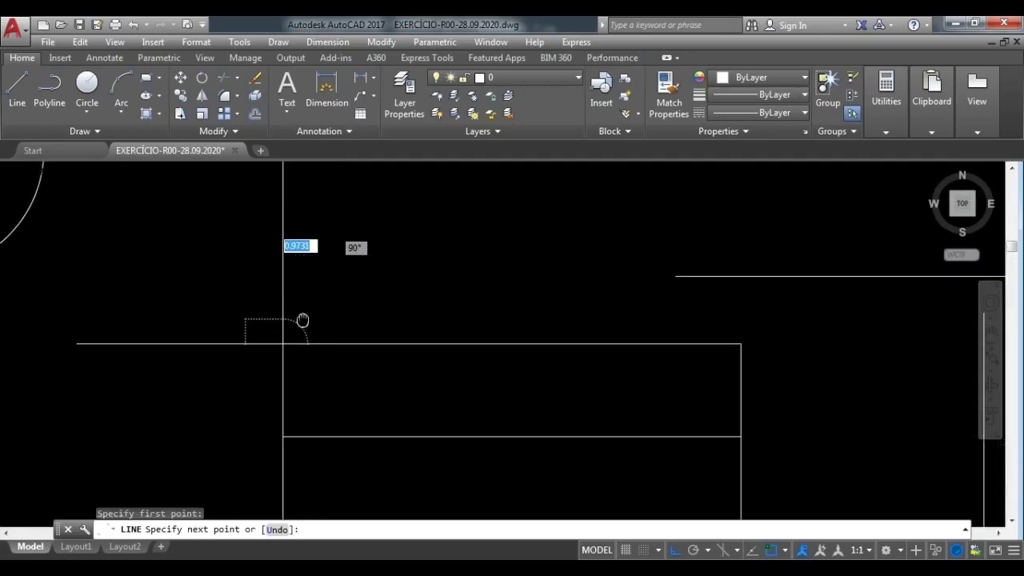
{"action": "key", "text": "F8"}
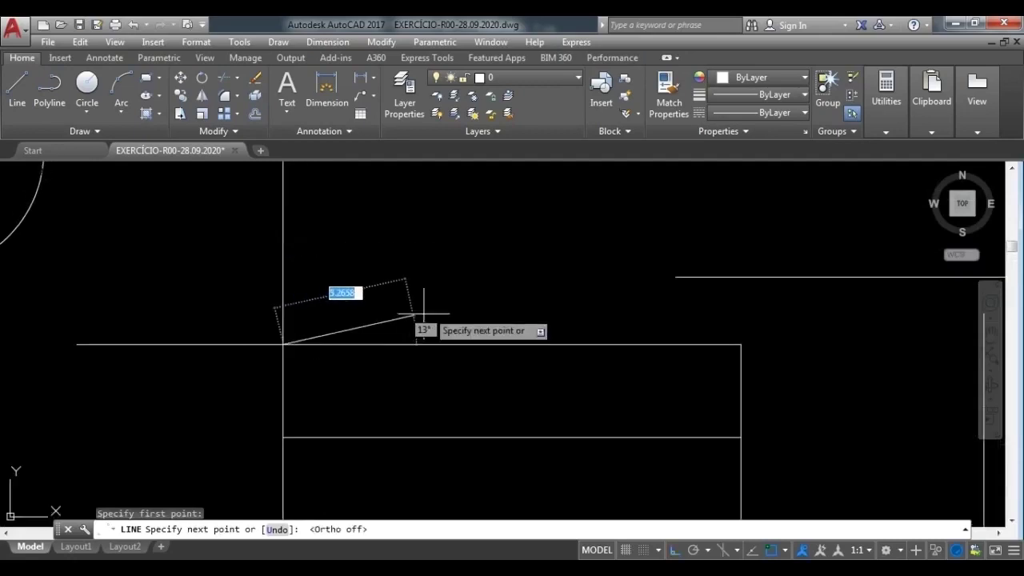
{"action": "left_click", "coordinate": [594, 221]}
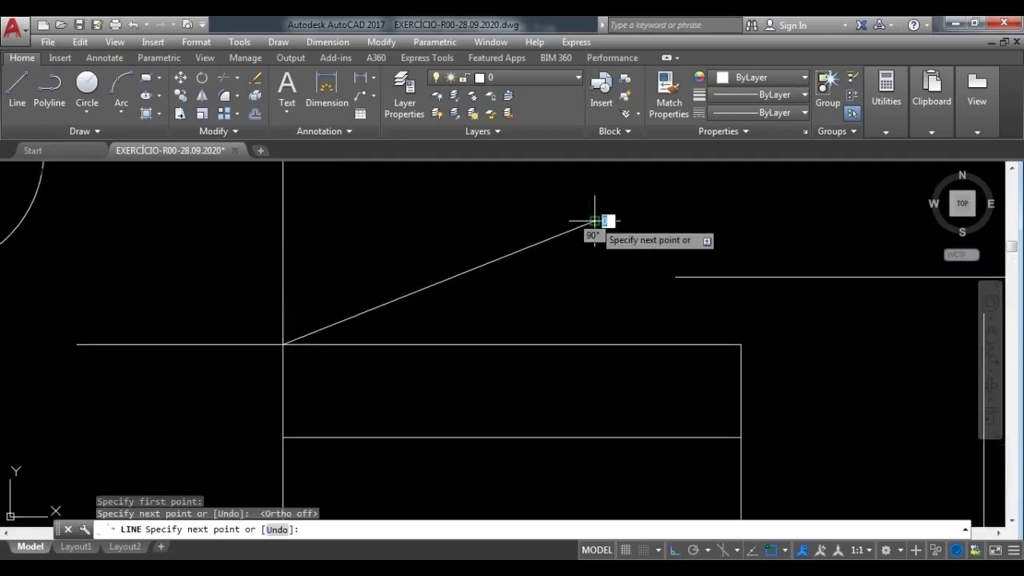
{"action": "key", "text": "Escape"}
Try a horizontal line rightward from the circle's centre with Ortho on, and erase it
{"action": "scroll", "coordinate": [596, 224], "scroll_direction": "down", "scroll_amount": 4}
{"action": "middle_click_drag", "start_coordinate": [334, 249], "coordinate": [346, 343]}
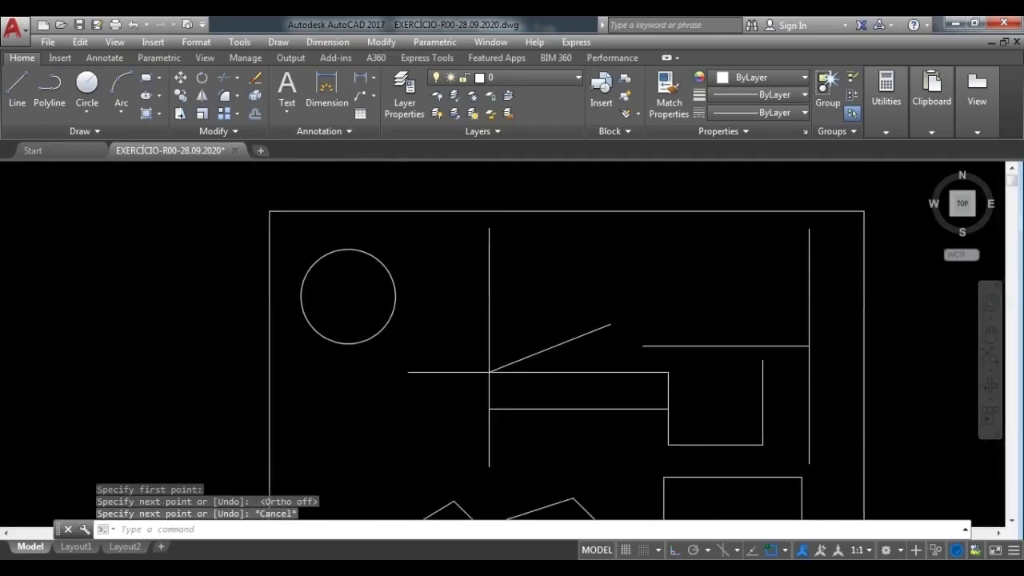
{"action": "scroll", "coordinate": [361, 292], "scroll_direction": "up", "scroll_amount": 2}
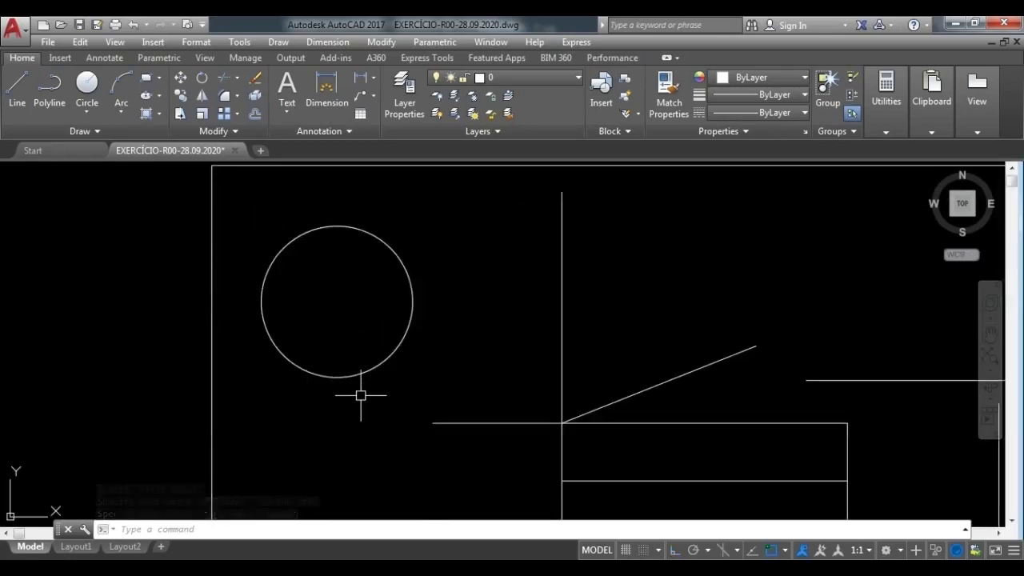
{"action": "left_click", "coordinate": [20, 88]}
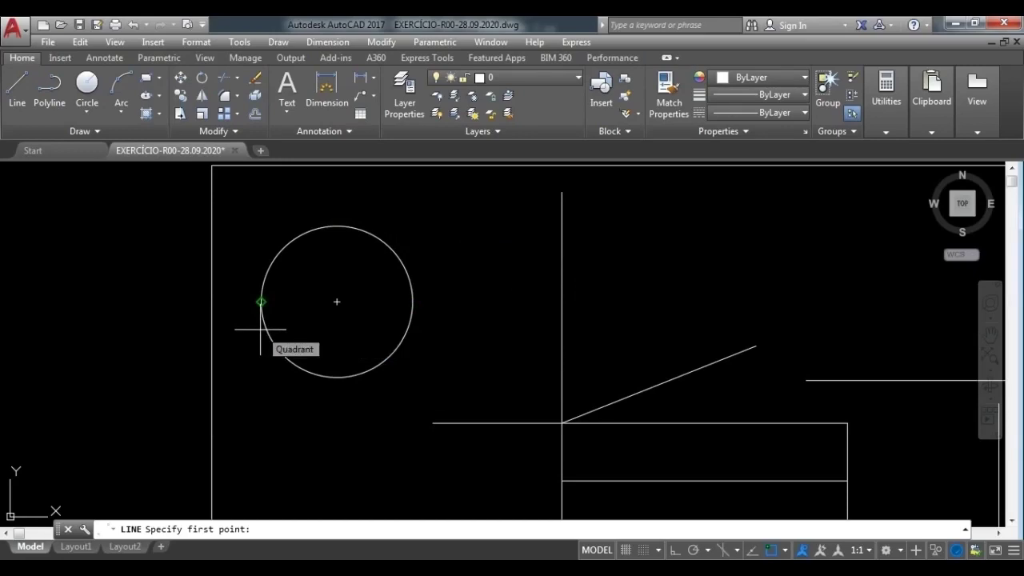
{"action": "left_click", "coordinate": [336, 301]}
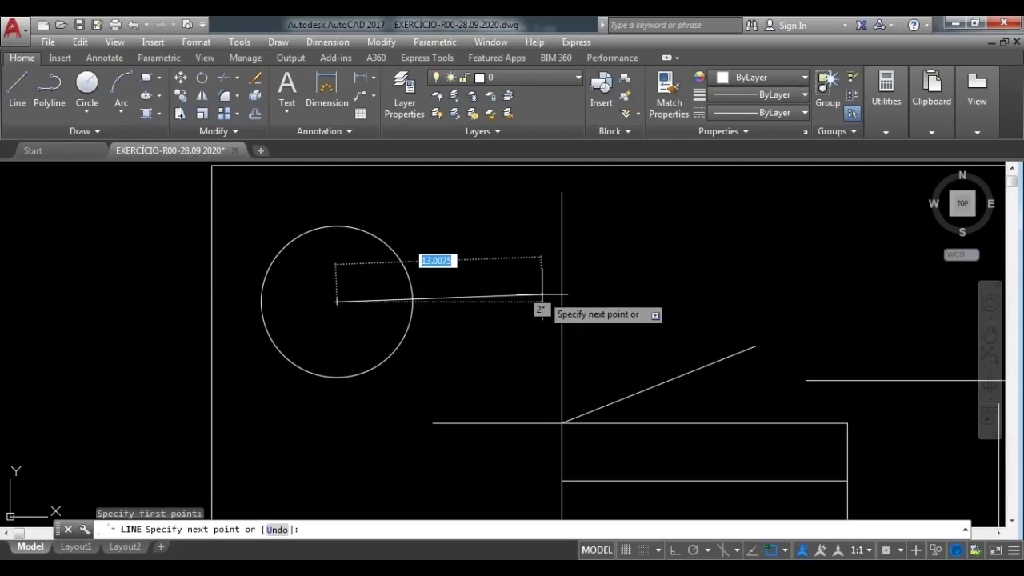
{"action": "key", "text": "F8"}
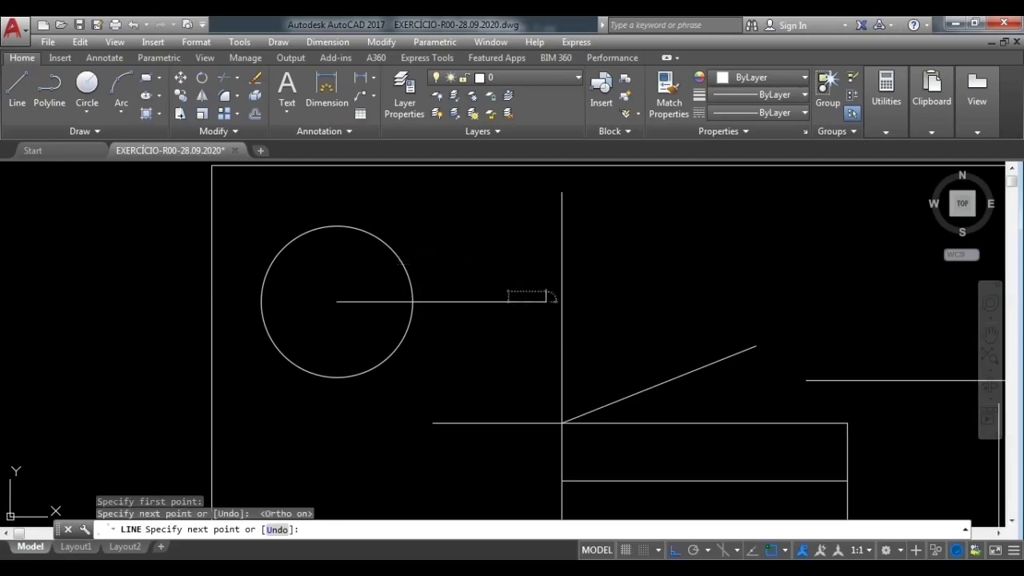
{"action": "left_click", "coordinate": [547, 292]}
{"action": "key", "text": "Return"}
{"action": "left_click", "coordinate": [361, 301]}
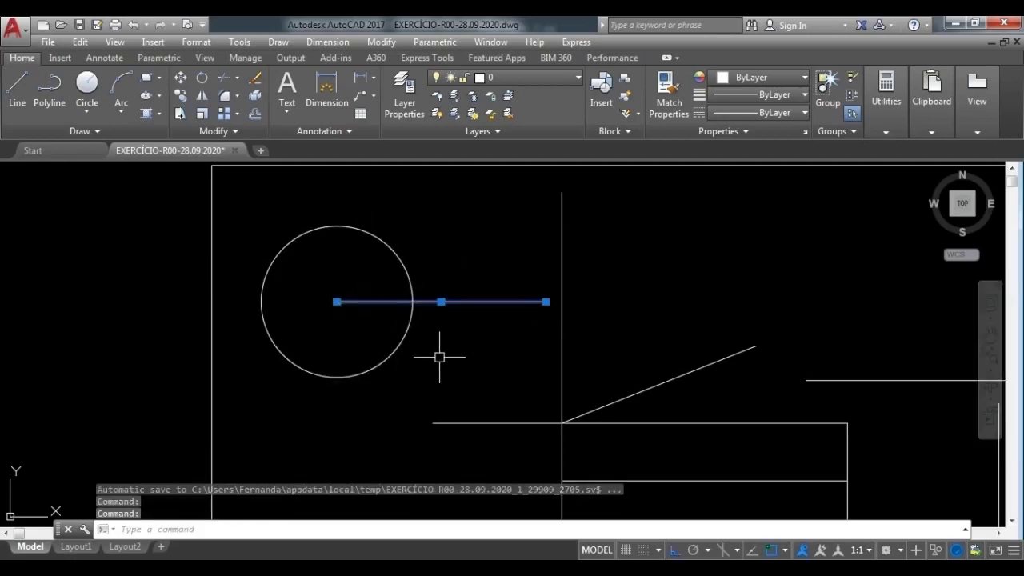
{"action": "key", "text": "Delete"}
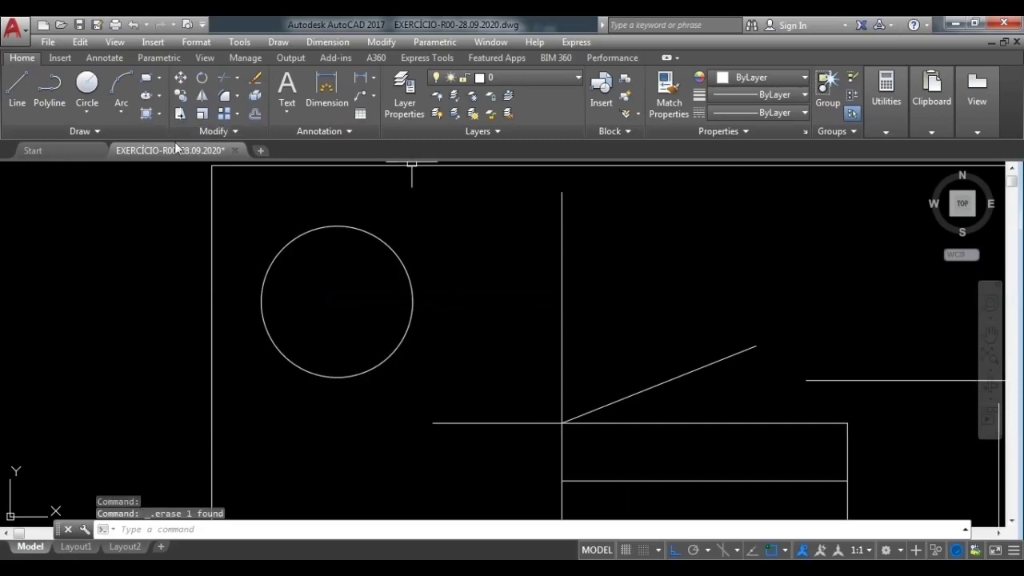
Draw a horizontal line from the circle's centre rightward past its edge, ending well before the vertical line
{"action": "left_click", "coordinate": [19, 87]}
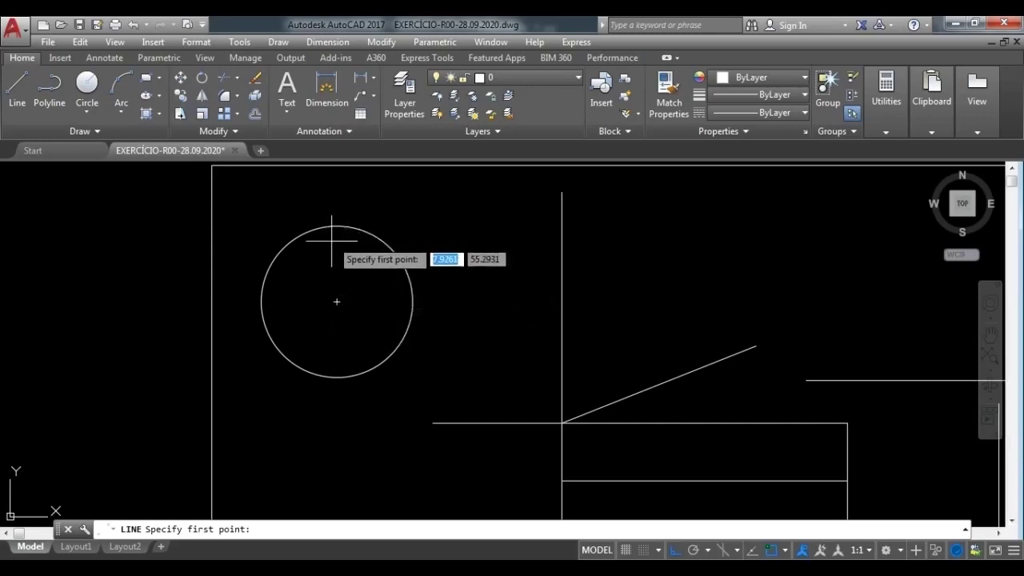
{"action": "left_click", "coordinate": [336, 301]}
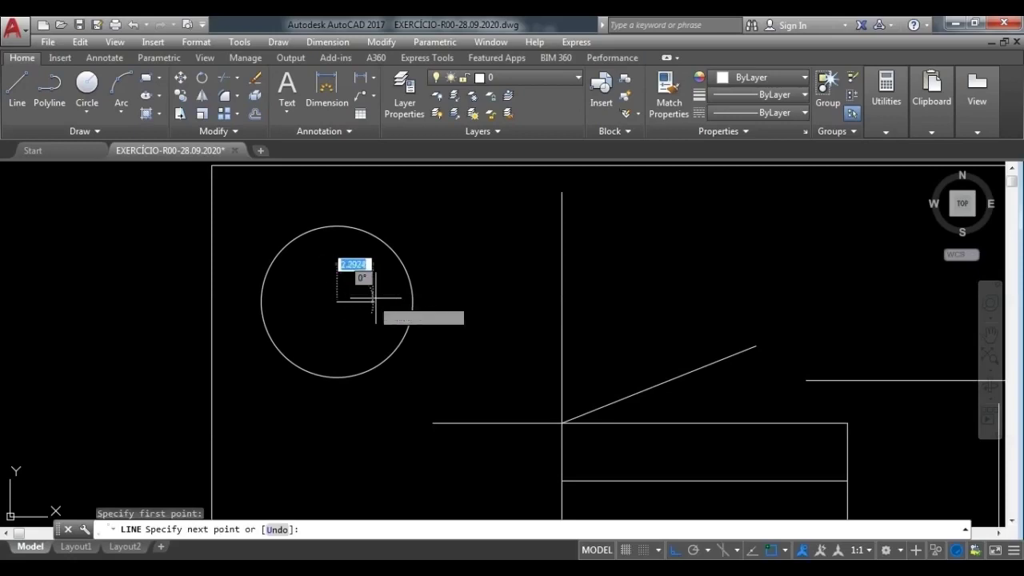
{"action": "left_click", "coordinate": [461, 302]}
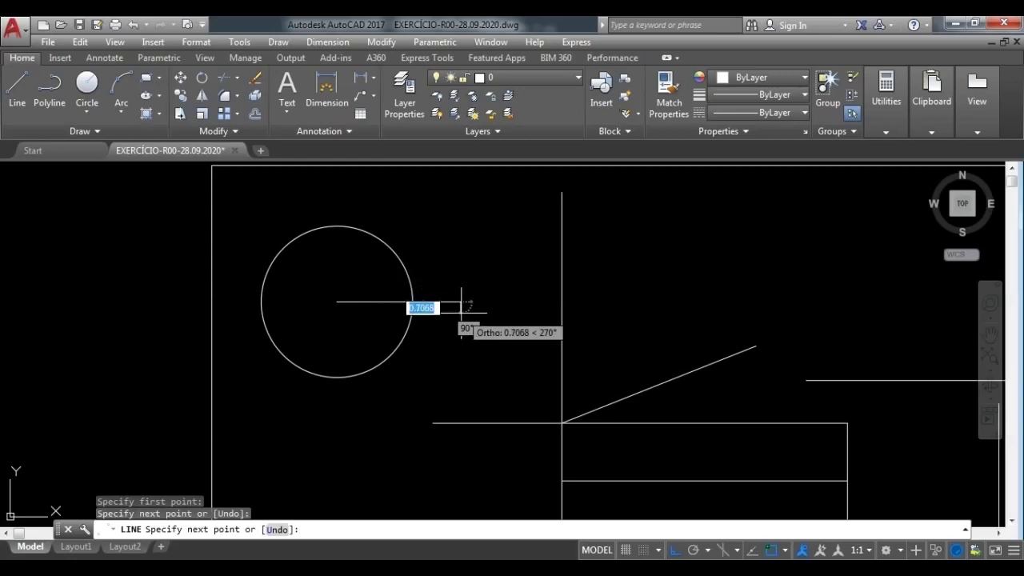
{"action": "key", "text": "Escape"}
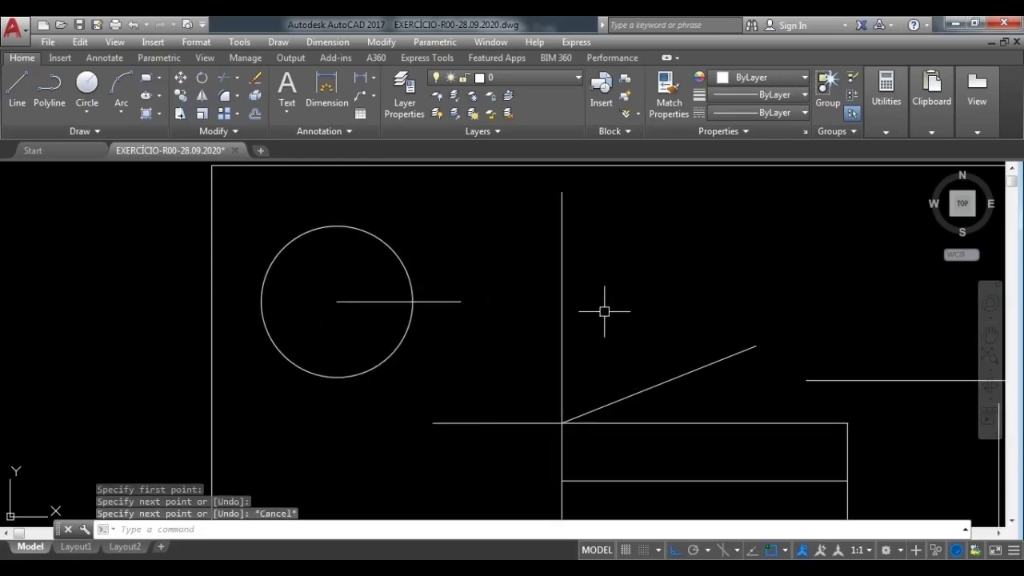
Display the list of available object snap modes to review which ones are enabled, and close it
{"action": "mouse_move", "coordinate": [693, 334]}
{"action": "middle_mouse_down"}
{"action": "mouse_move", "coordinate": [560, 325]}
{"action": "mouse_move", "coordinate": [464, 295]}
{"action": "middle_mouse_up"}
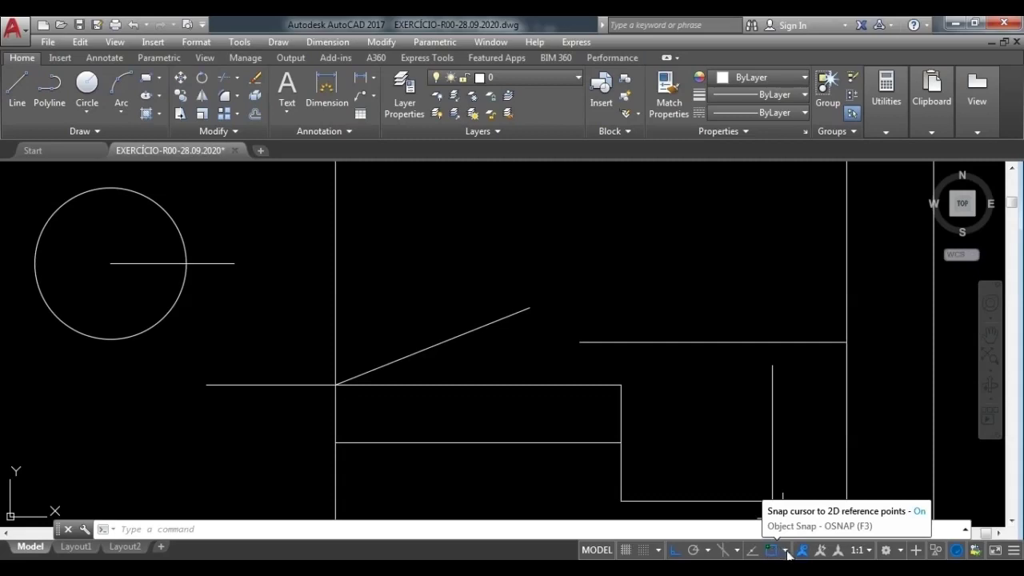
{"action": "left_click", "coordinate": [787, 551]}
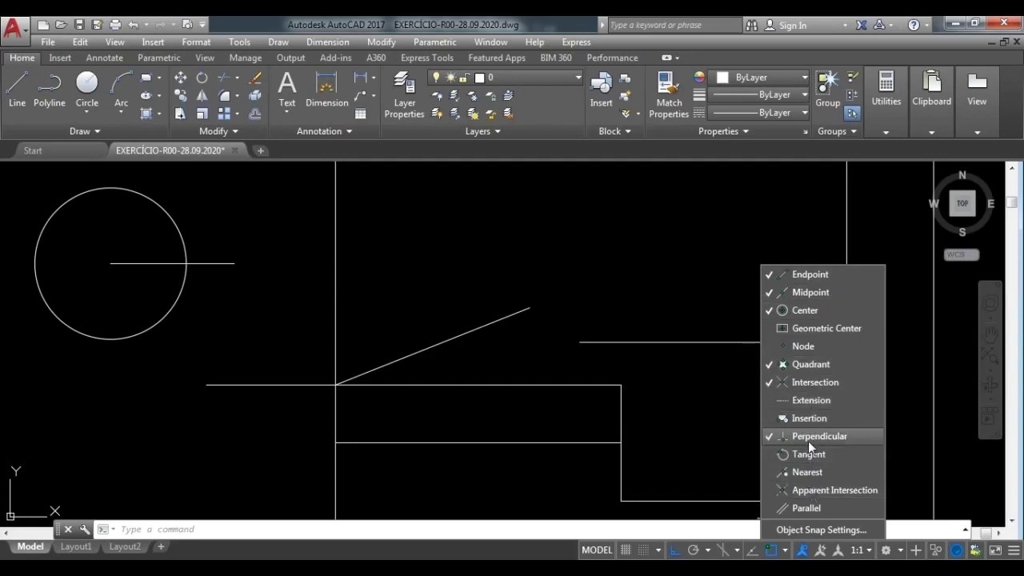
{"action": "left_click", "coordinate": [853, 318]}
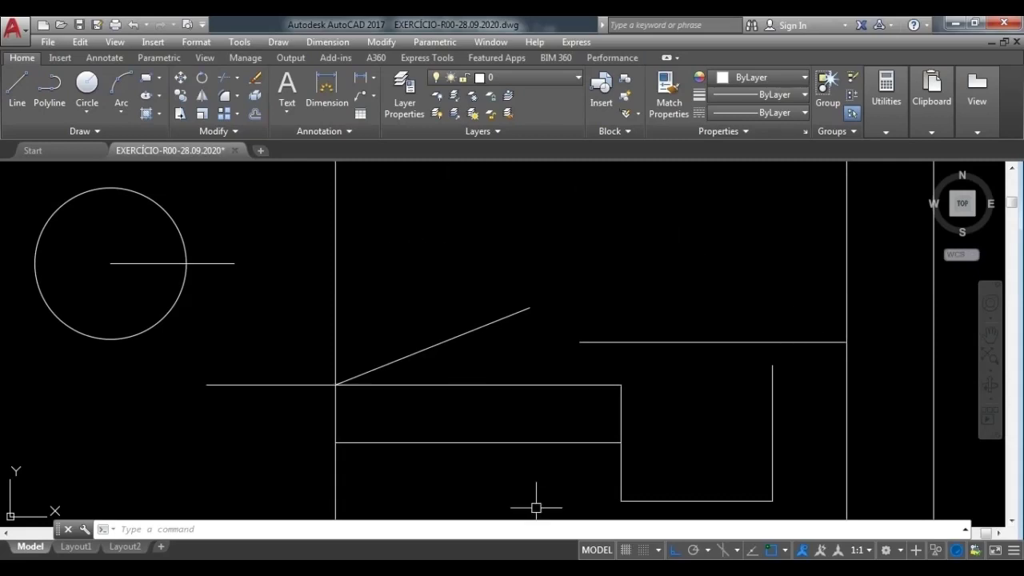
Draw a horizontal line with a short vertical segment rising from its right end, in the empty area above the diagonal line
{"action": "left_click", "coordinate": [16, 88]}
{"action": "left_click", "coordinate": [382, 238]}
{"action": "scroll", "coordinate": [605, 216], "scroll_direction": "down", "scroll_amount": 2}
{"action": "middle_click_drag", "start_coordinate": [597, 233], "coordinate": [577, 332]}
{"action": "left_click", "coordinate": [584, 334]}
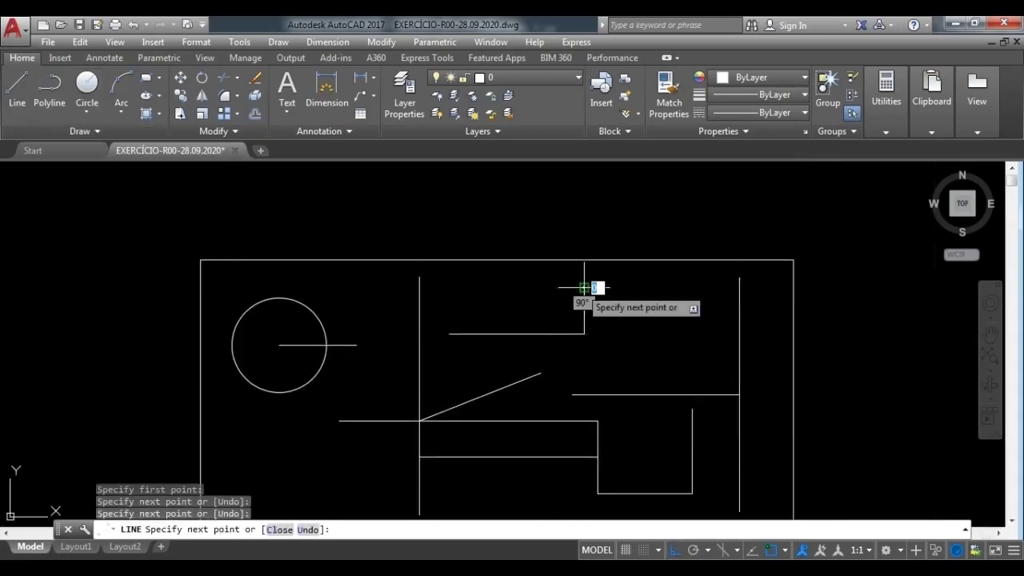
{"action": "left_click", "coordinate": [585, 287]}
{"action": "key", "text": "Return"}
With Ortho off, draw a line about 14.1 units long from the short vertical segment's top end, sloping 34° down to the right
{"action": "key", "text": "Return"}
{"action": "left_click", "coordinate": [585, 287]}
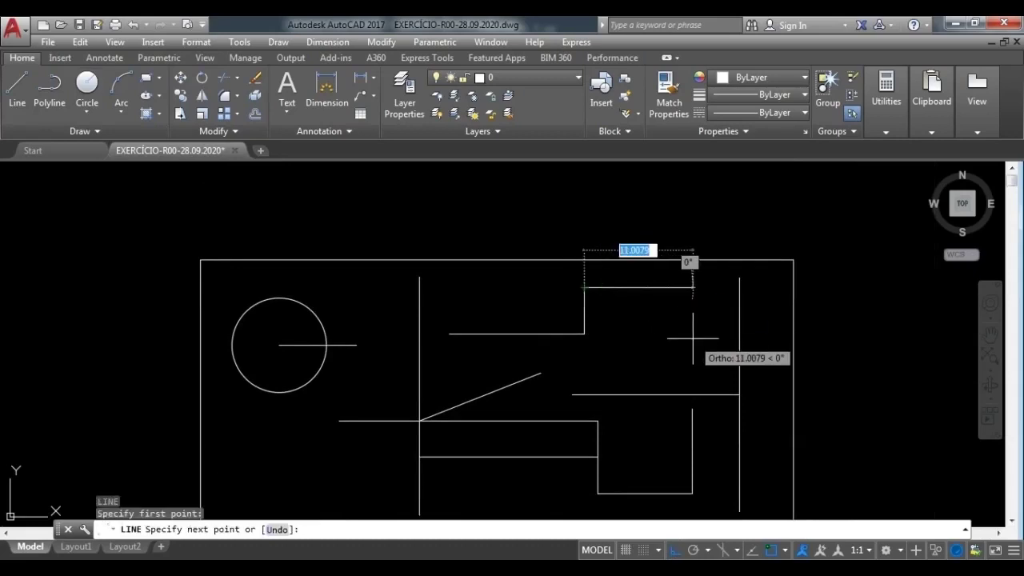
{"action": "key", "text": "F8"}
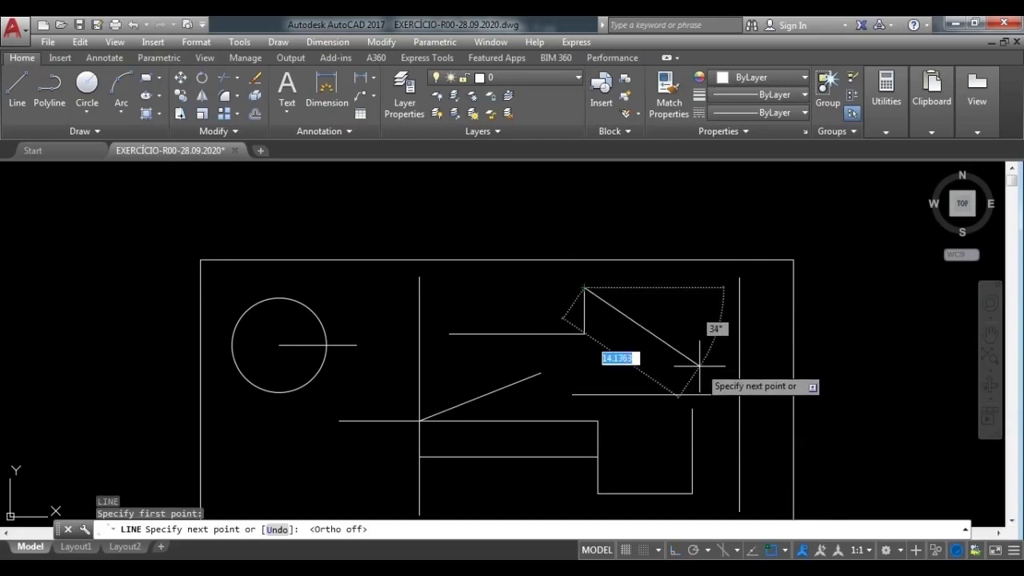
{"action": "left_click", "coordinate": [700, 365]}
{"action": "key", "text": "Escape"}
With Ortho on, draw a vertical line upward from the left end of the upper horizontal line
{"action": "left_click", "coordinate": [17, 88]}
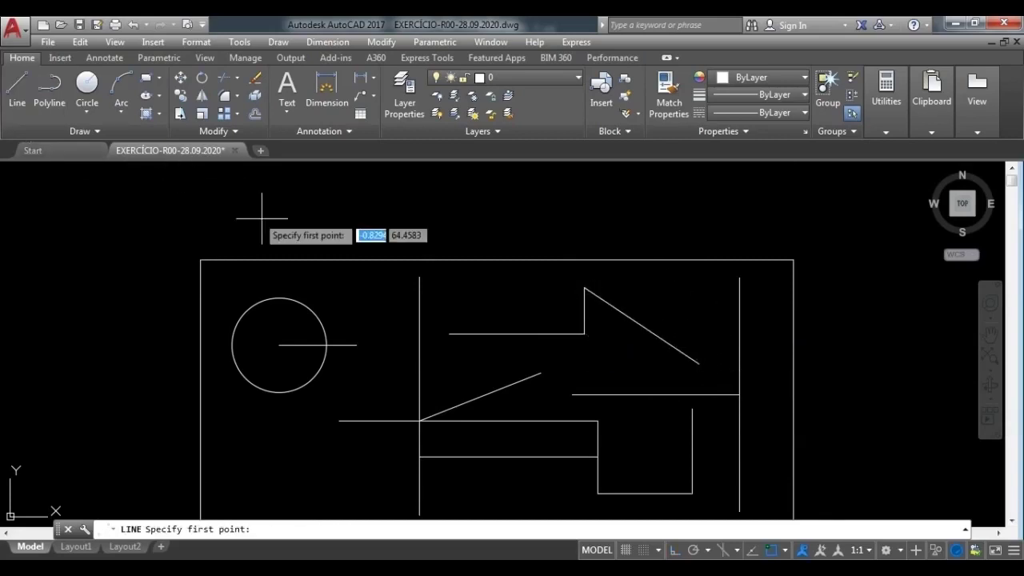
{"action": "scroll", "coordinate": [463, 319], "scroll_direction": "up", "scroll_amount": 2}
{"action": "left_click", "coordinate": [438, 339]}
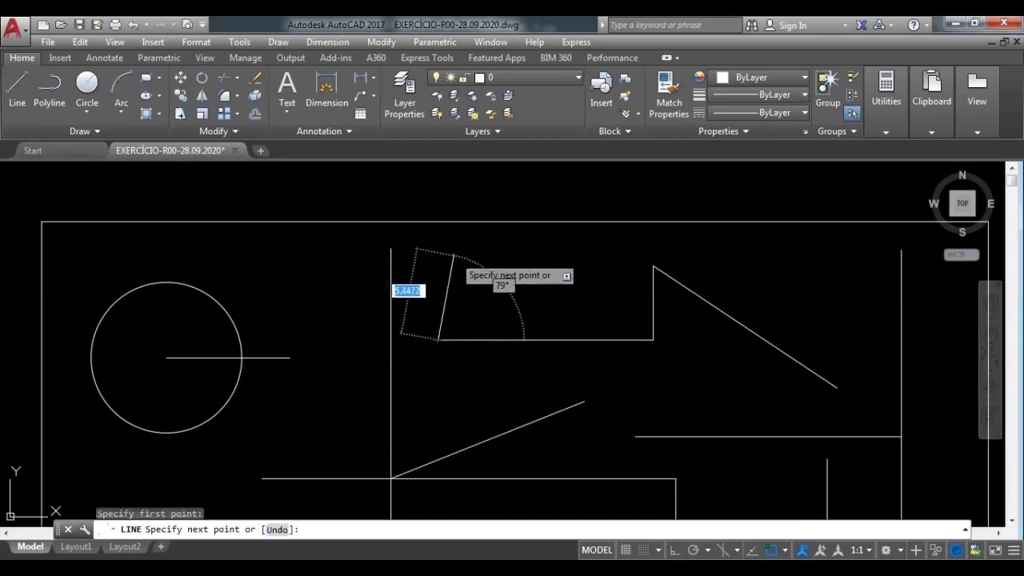
{"action": "key", "text": "F8"}
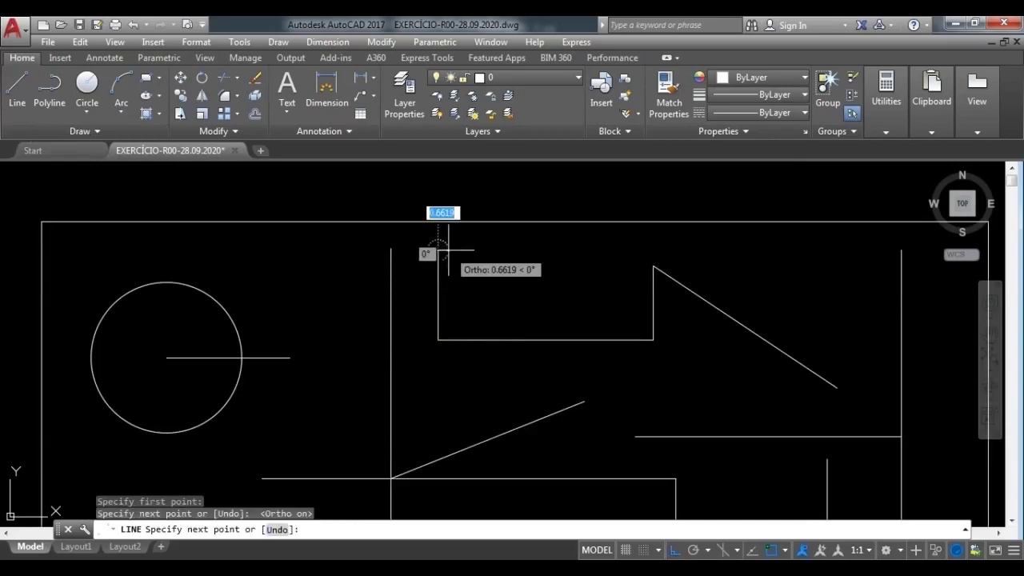
{"action": "left_click", "coordinate": [447, 249]}
{"action": "key", "text": "Return"}
Draw a horizontal line from the new vertical line's midpoint rightward, crossing the short vertical segment and the sloping line
{"action": "key", "text": "Return"}
{"action": "left_click", "coordinate": [441, 294]}
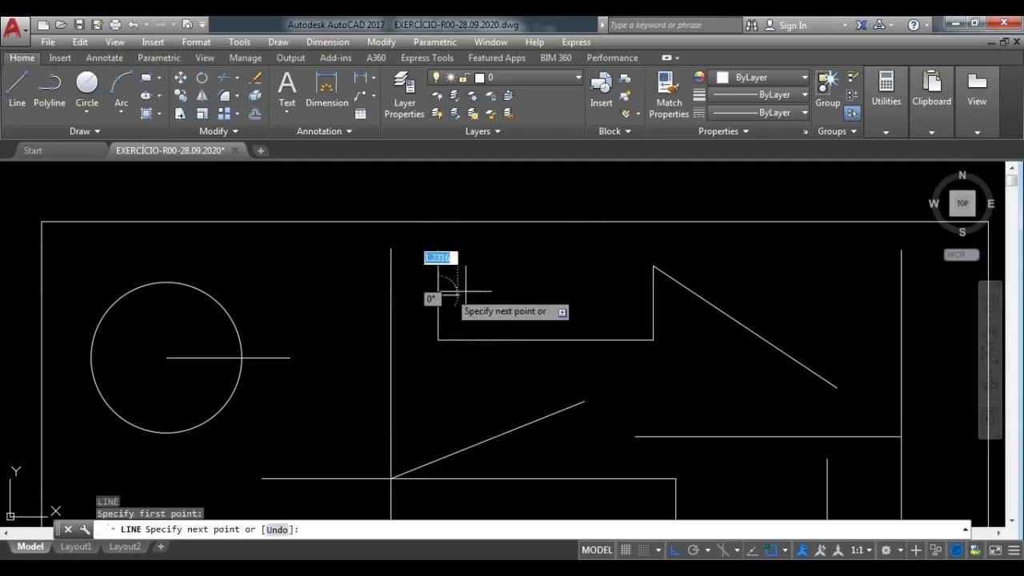
{"action": "left_click", "coordinate": [792, 292]}
{"action": "key", "text": "Return"}
With Ortho off, draw a diagonal line down and to the right from the intersection of the new horizontal line and the short vertical segment
{"action": "key", "text": "Return"}
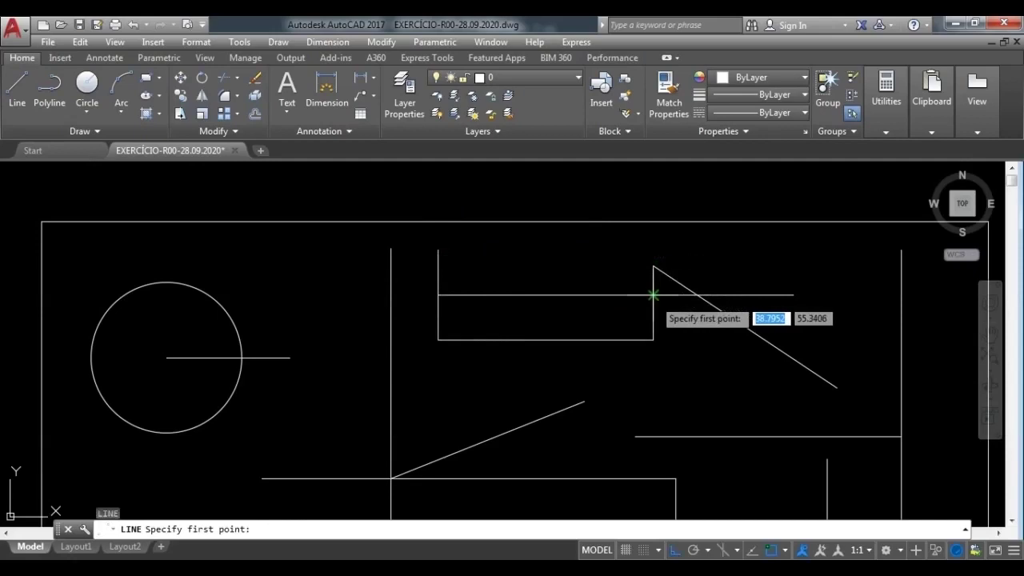
{"action": "left_click", "coordinate": [652, 295]}
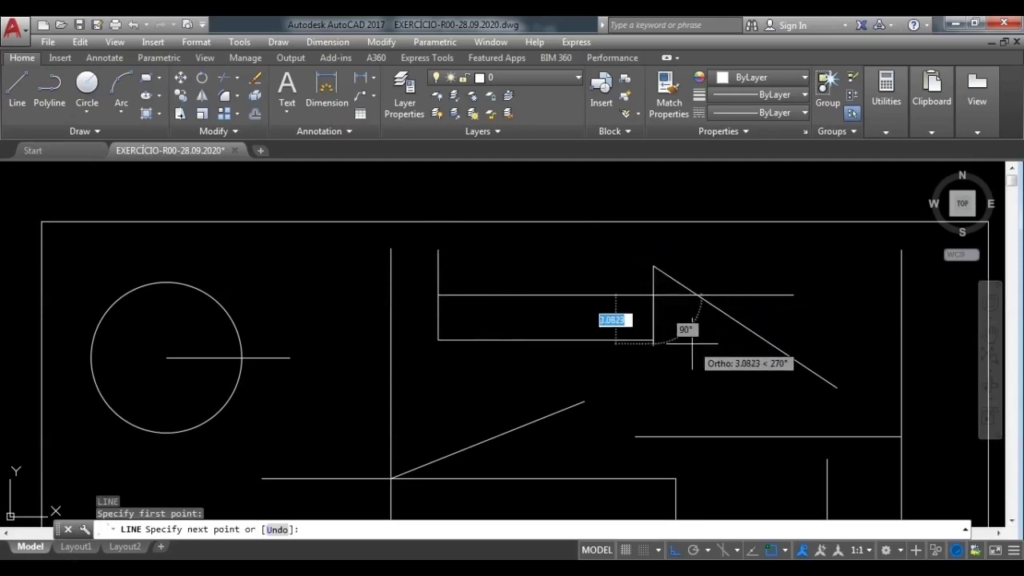
{"action": "key", "text": "F8"}
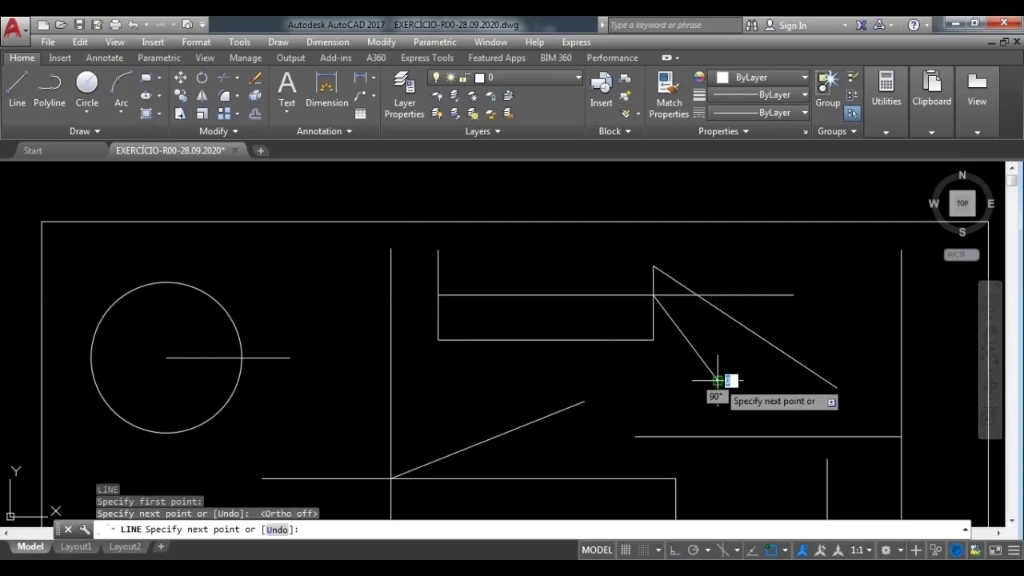
{"action": "left_click", "coordinate": [718, 381]}
{"action": "key", "text": "Escape"}
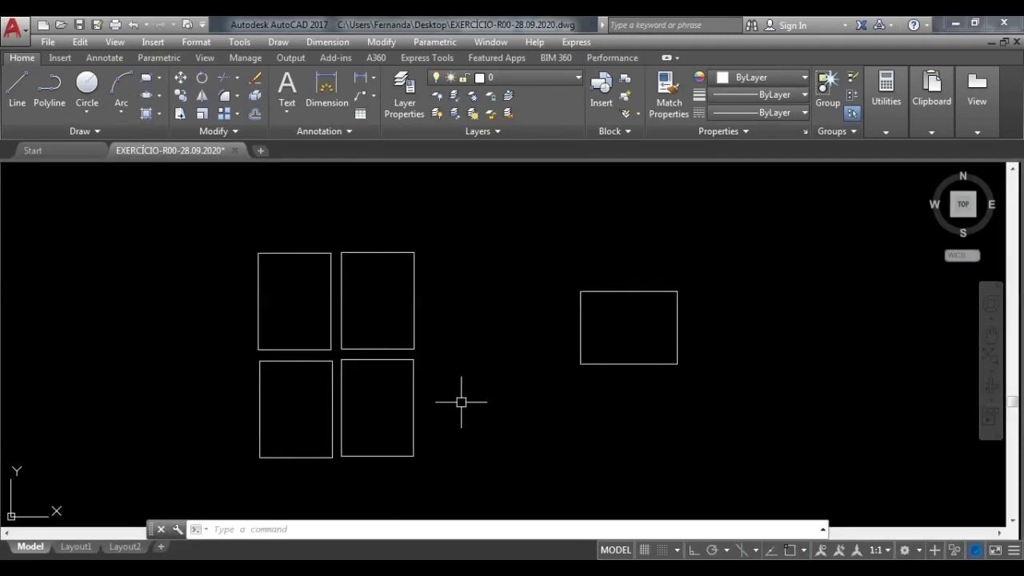
With Ortho on, draw a horizontal line 5 units long to the right in the empty area above the small rectangles
{"action": "scroll", "coordinate": [519, 360], "scroll_direction": "down", "scroll_amount": 4}
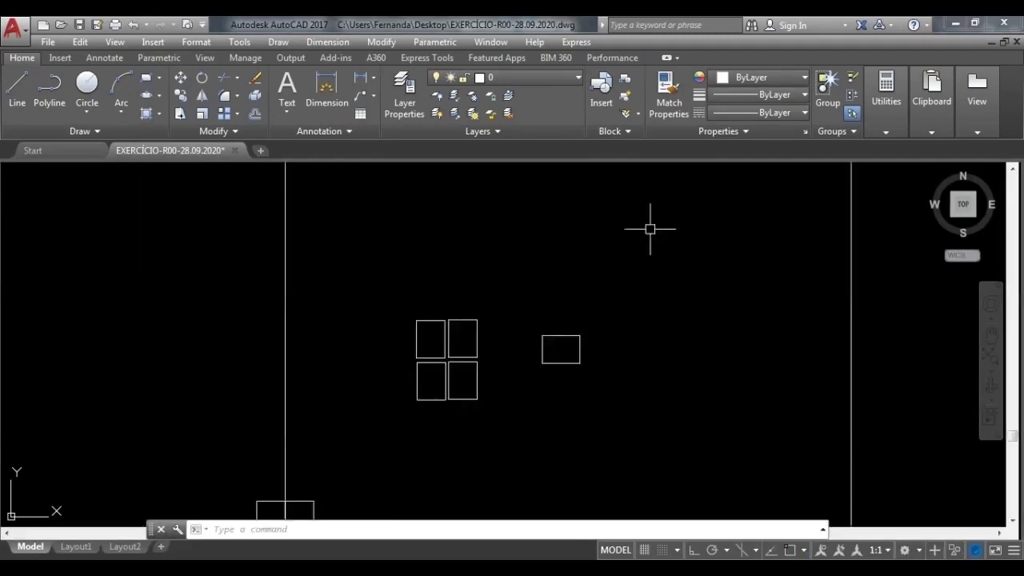
{"action": "middle_click_drag", "start_coordinate": [644, 251], "coordinate": [542, 369]}
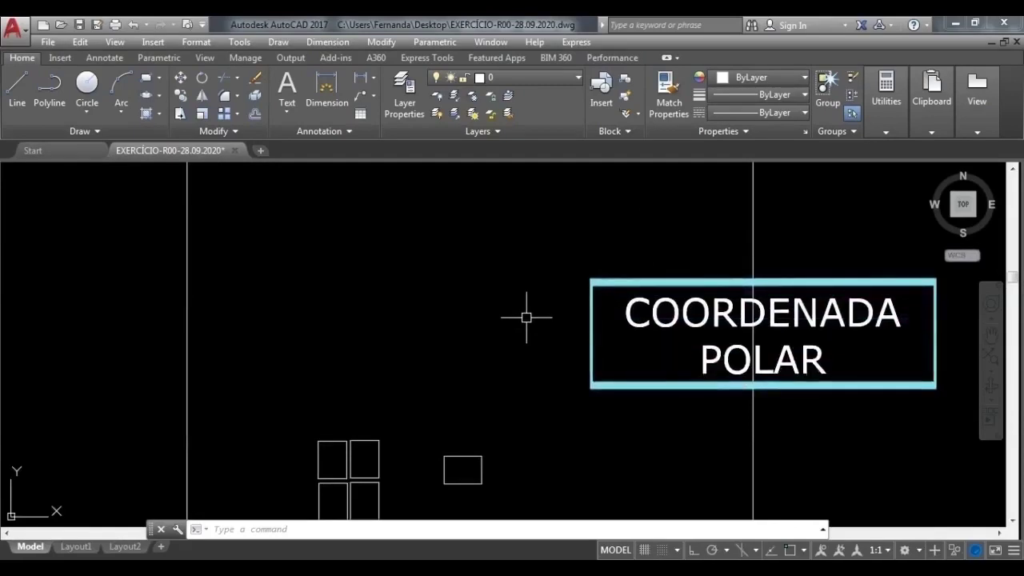
{"action": "left_click", "coordinate": [17, 86]}
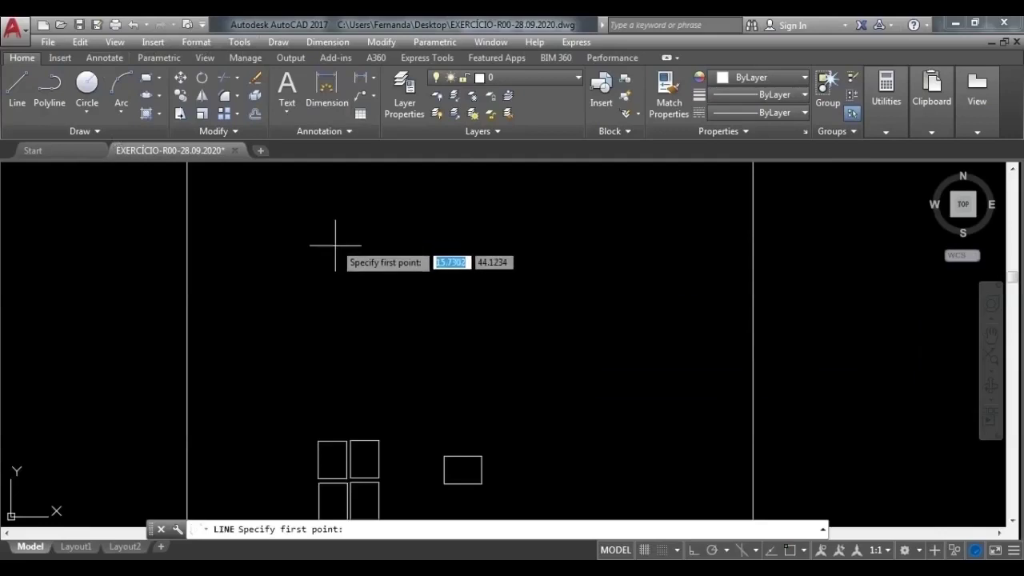
{"action": "left_click", "coordinate": [464, 325]}
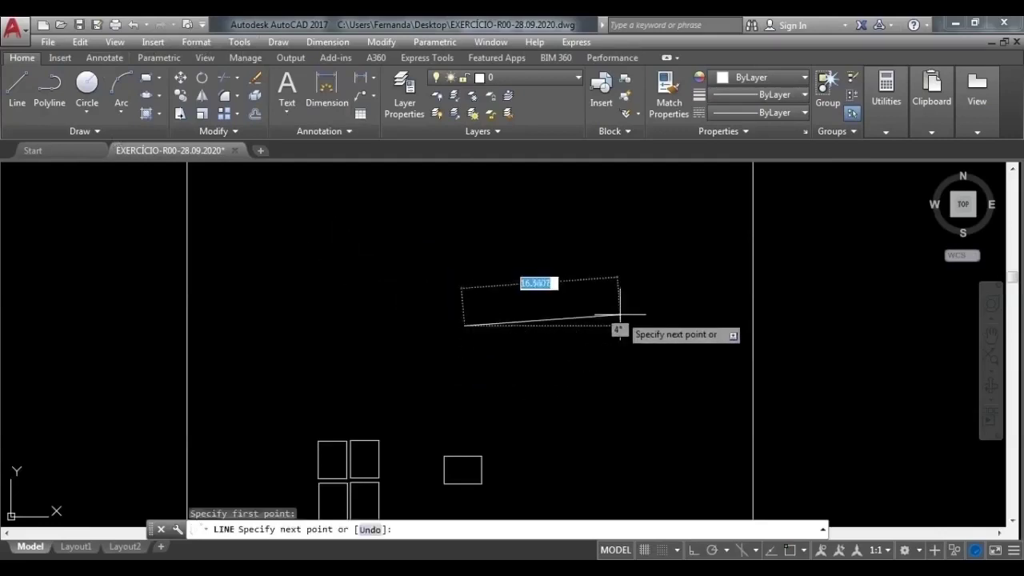
{"action": "key", "text": "F8"}
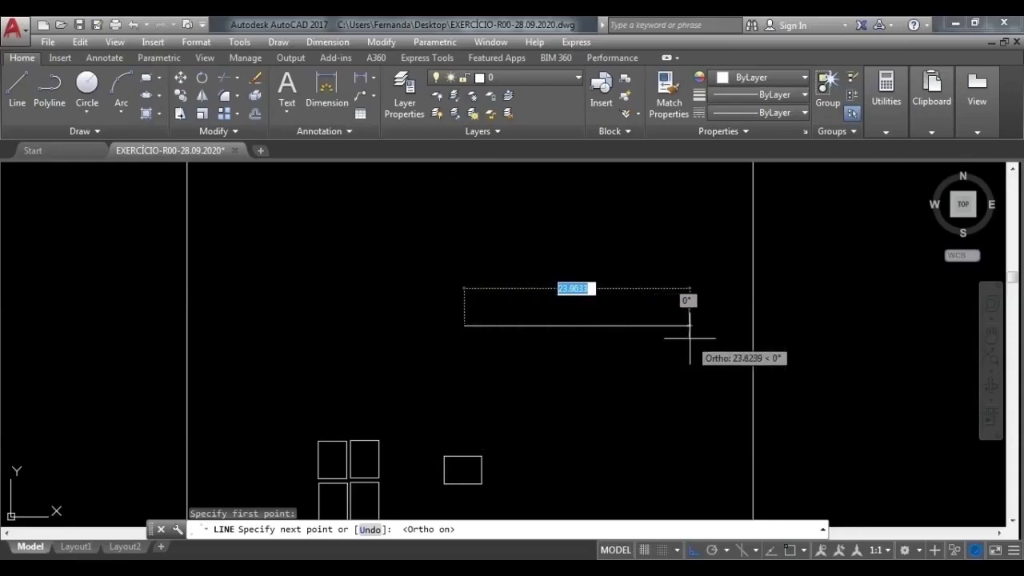
{"action": "type", "text": "5"}
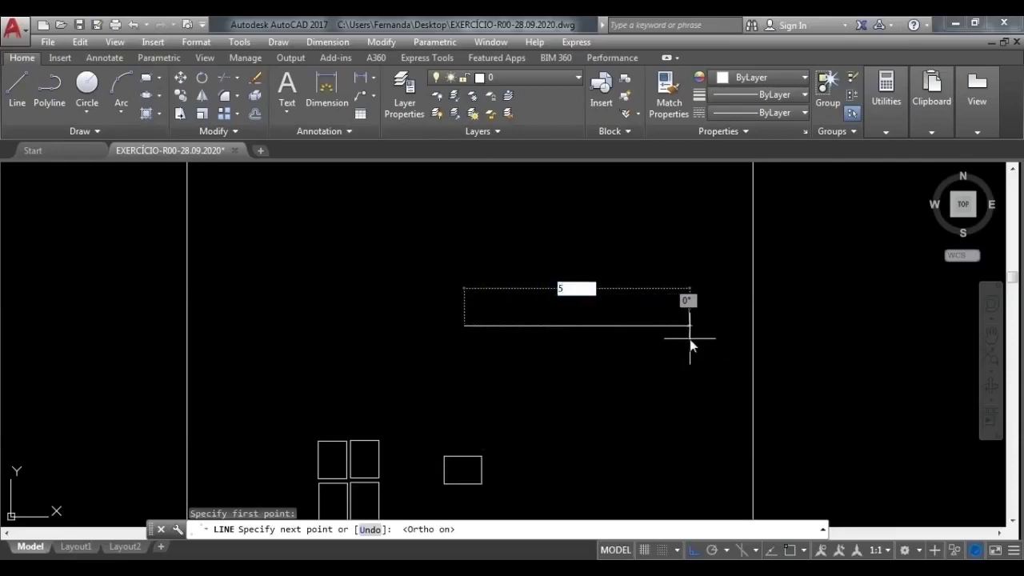
{"action": "key", "text": "Return"}
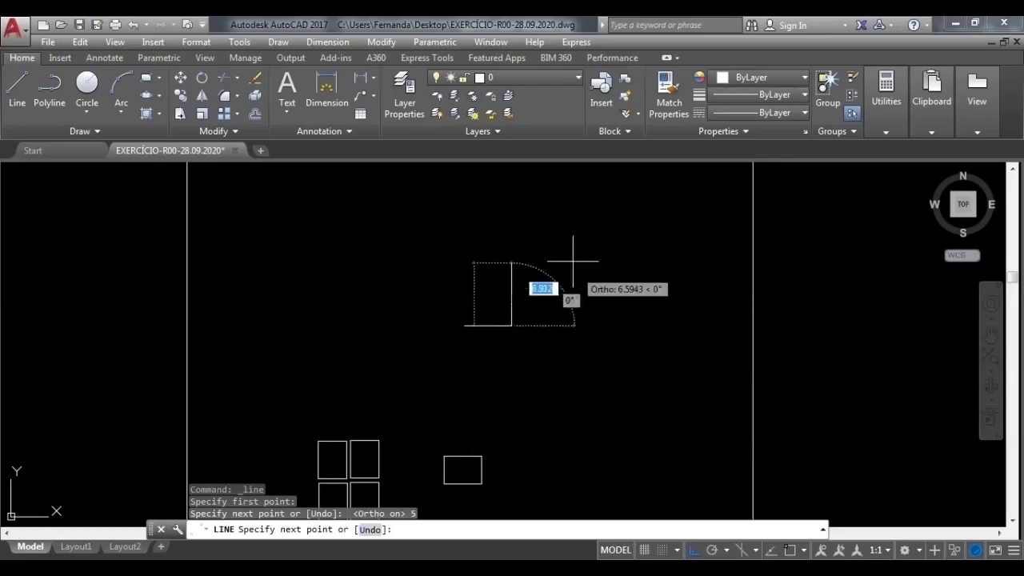
{"action": "scroll", "coordinate": [507, 388], "scroll_direction": "up", "scroll_amount": 5}
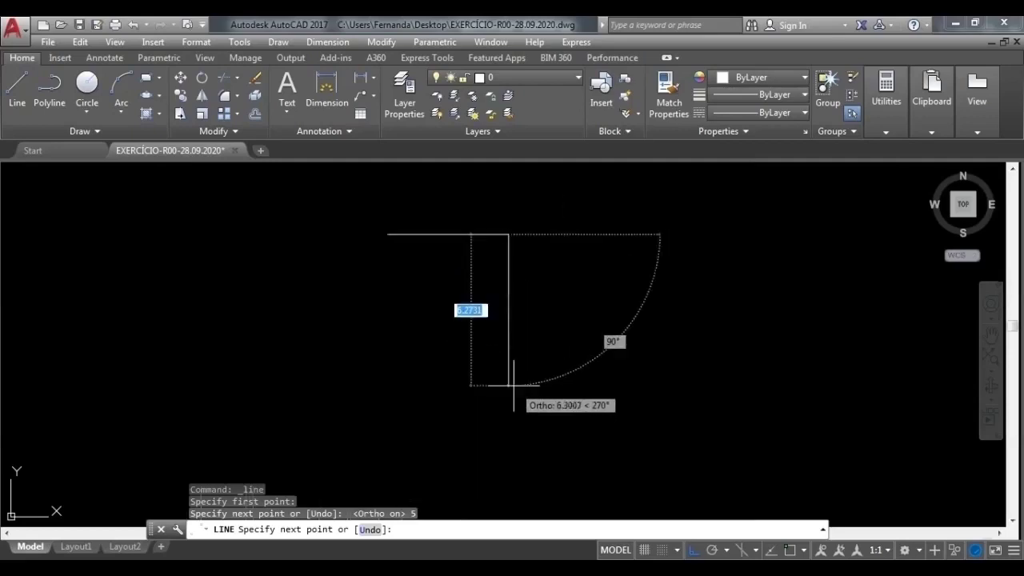
{"action": "mouse_move", "coordinate": [537, 293]}
{"action": "middle_mouse_down"}
{"action": "mouse_move", "coordinate": [404, 523]}
{"action": "mouse_move", "coordinate": [525, 441]}
{"action": "middle_mouse_up"}
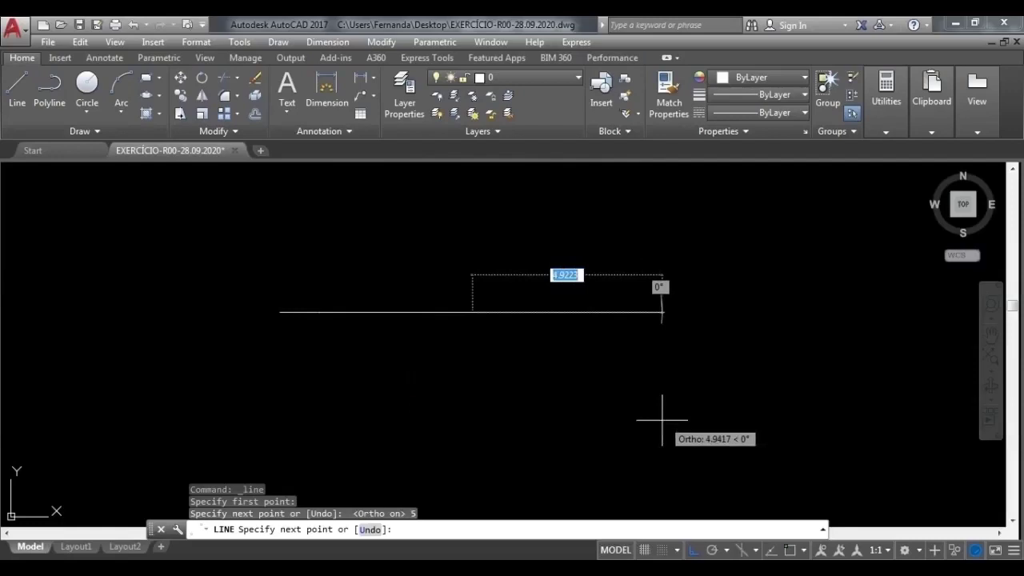
{"action": "key", "text": "Escape"}
{"action": "left_click", "coordinate": [452, 313]}
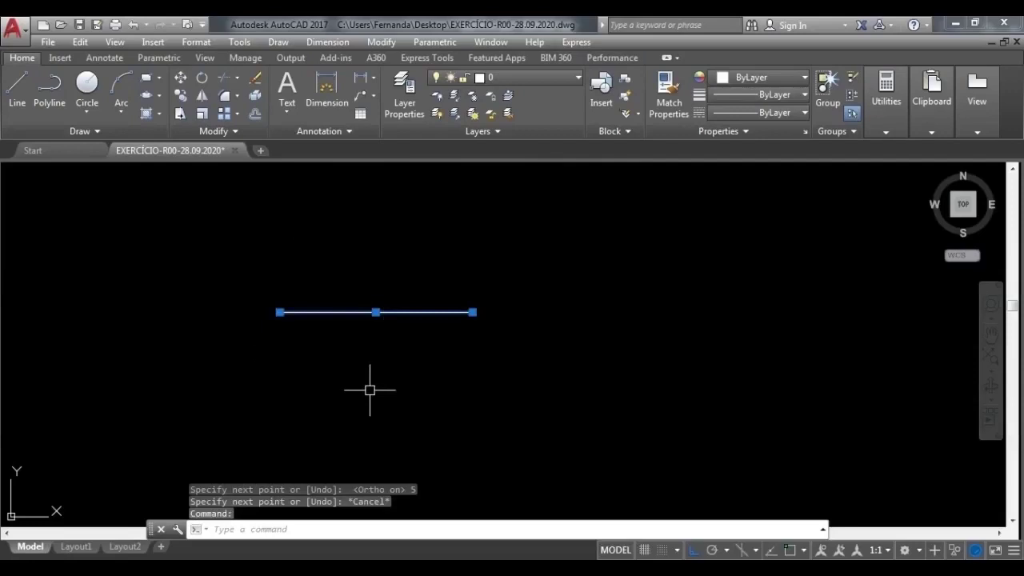
{"action": "key", "text": "Escape"}
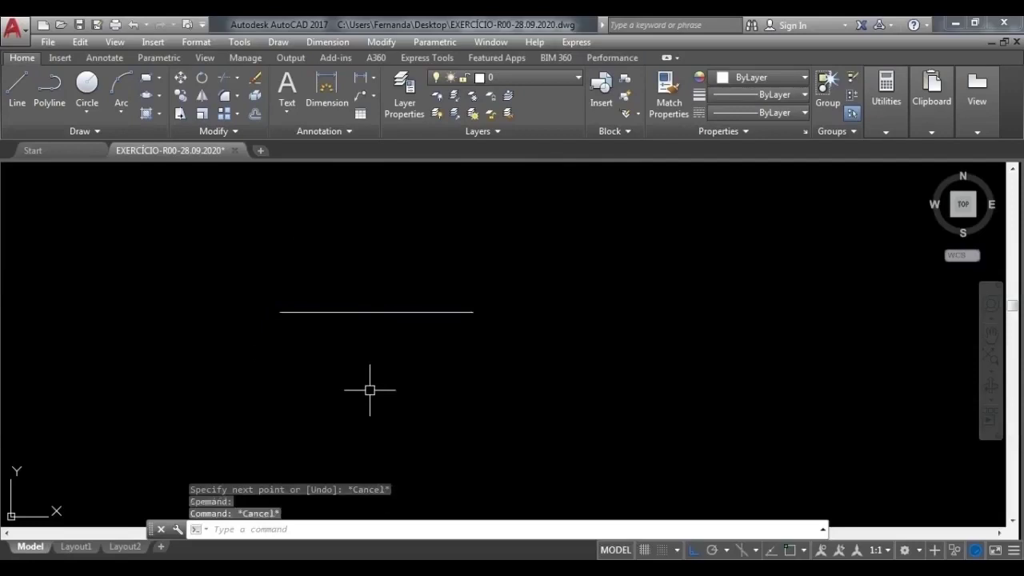
With object snap on, draw a 5-unit line at 90° from the horizontal line's left endpoint
{"action": "middle_click_drag", "start_coordinate": [394, 376], "coordinate": [553, 414]}
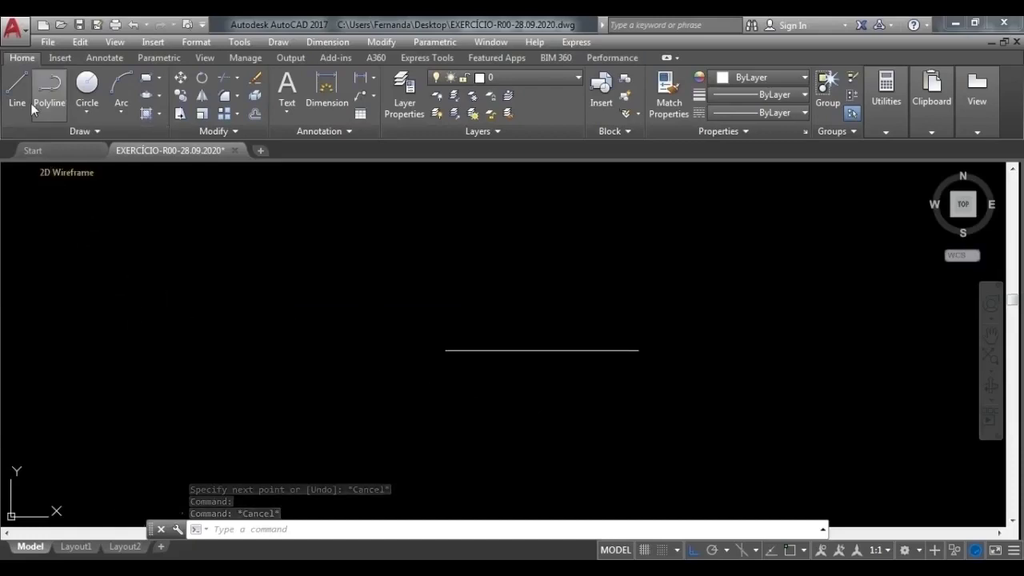
{"action": "left_click", "coordinate": [17, 86]}
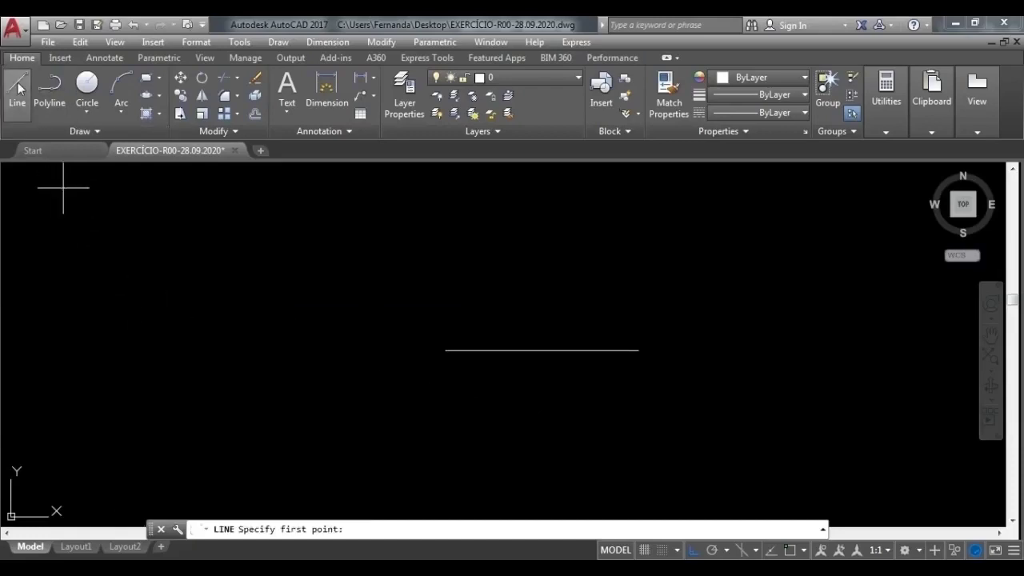
{"action": "key", "text": "F3"}
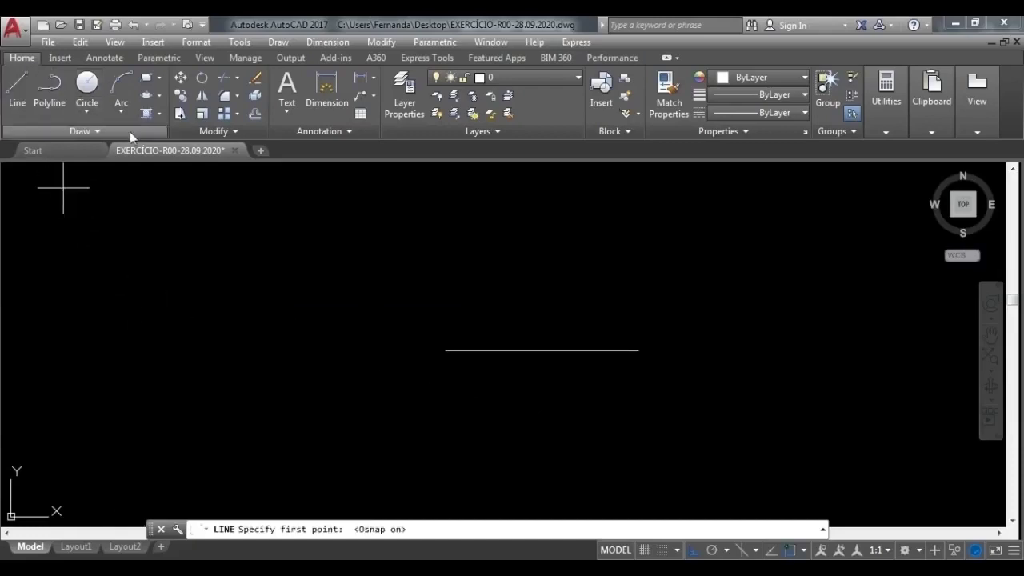
{"action": "left_click", "coordinate": [446, 349]}
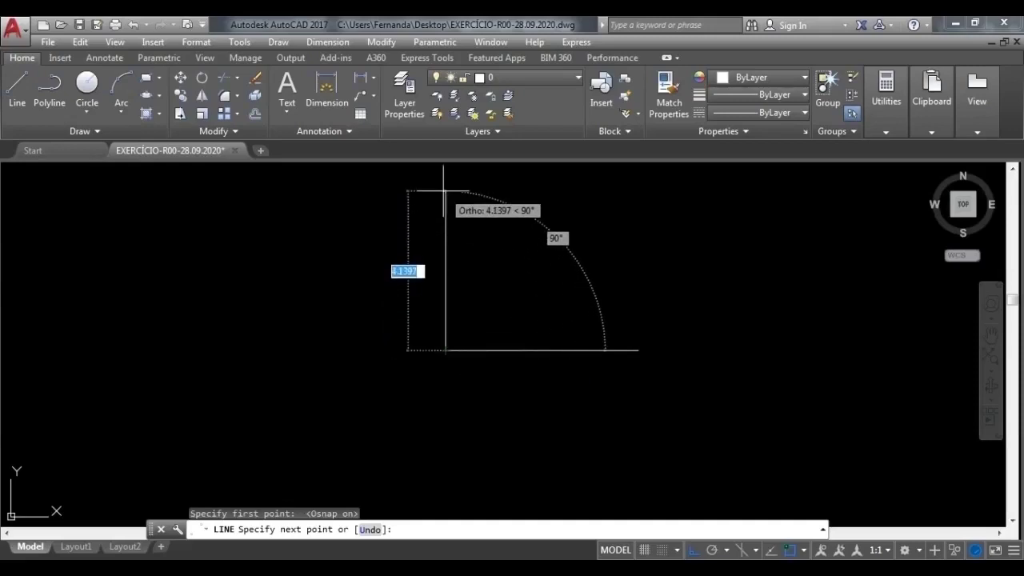
{"action": "key", "text": "shift"}
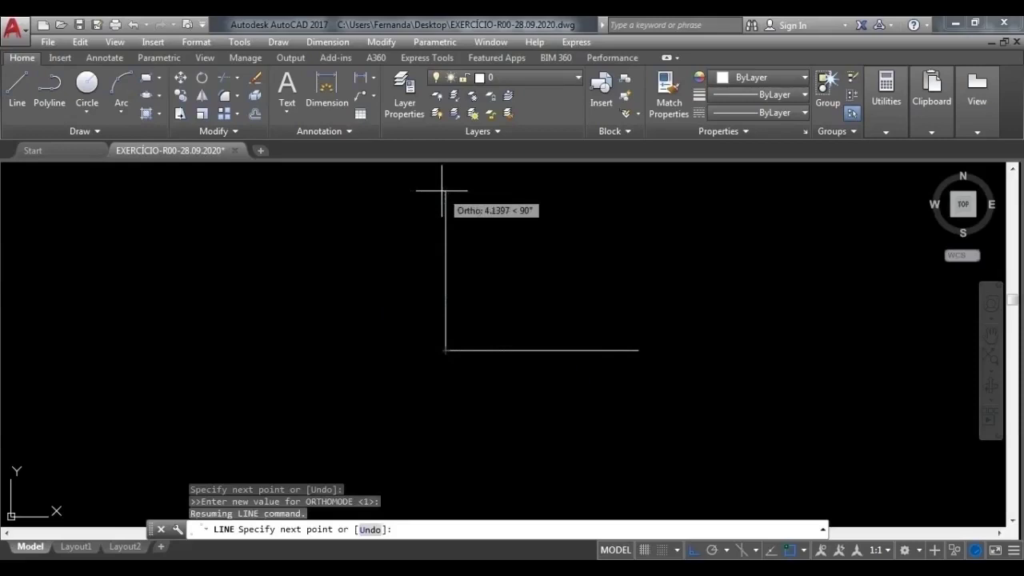
{"action": "type", "text": "5"}
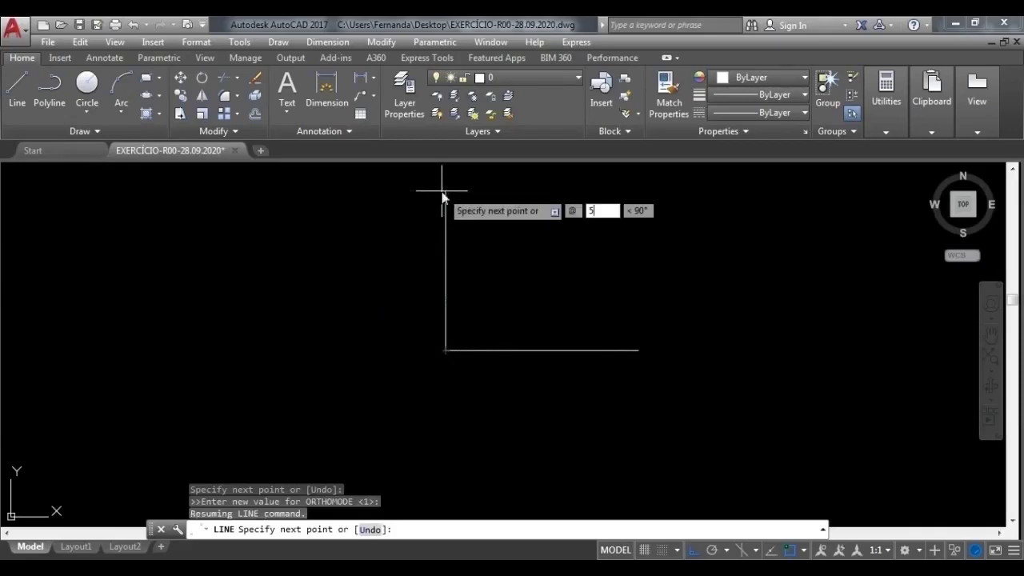
{"action": "key", "text": "Tab"}
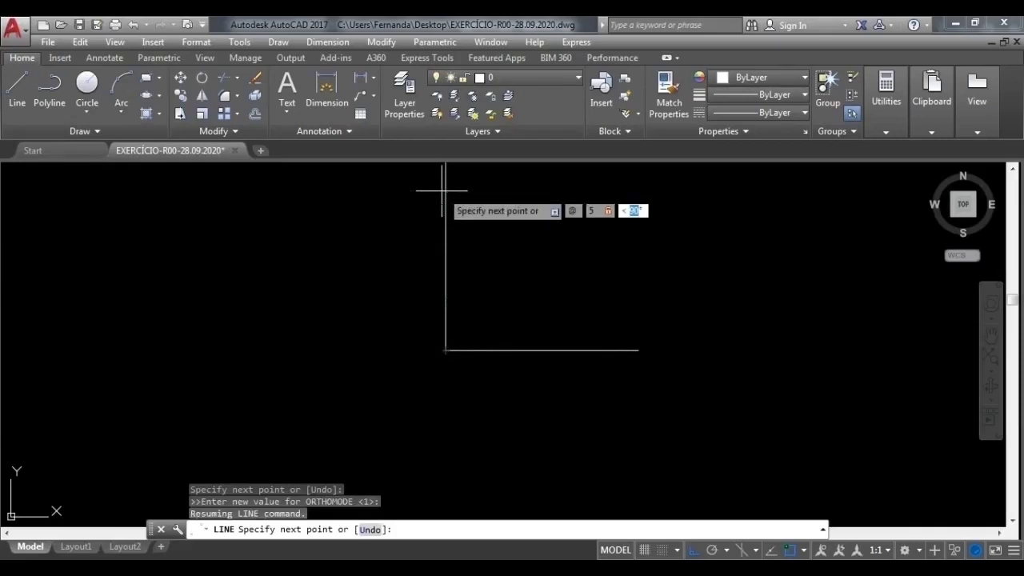
{"action": "type", "text": "90"}
{"action": "key", "text": "Return"}
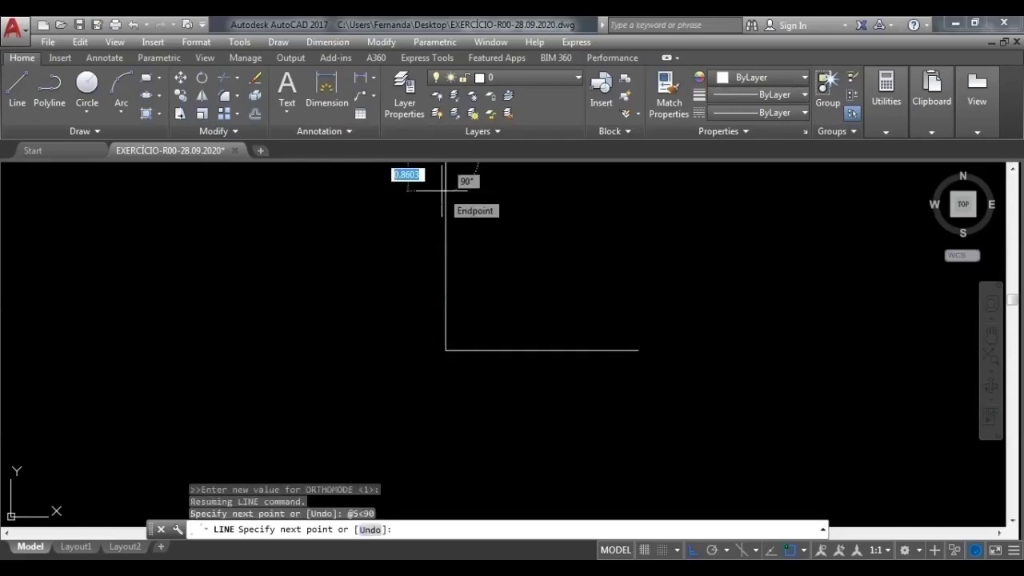
{"action": "scroll", "coordinate": [490, 195], "scroll_direction": "down", "scroll_amount": 2}
{"action": "middle_click_drag", "start_coordinate": [491, 197], "coordinate": [463, 340]}
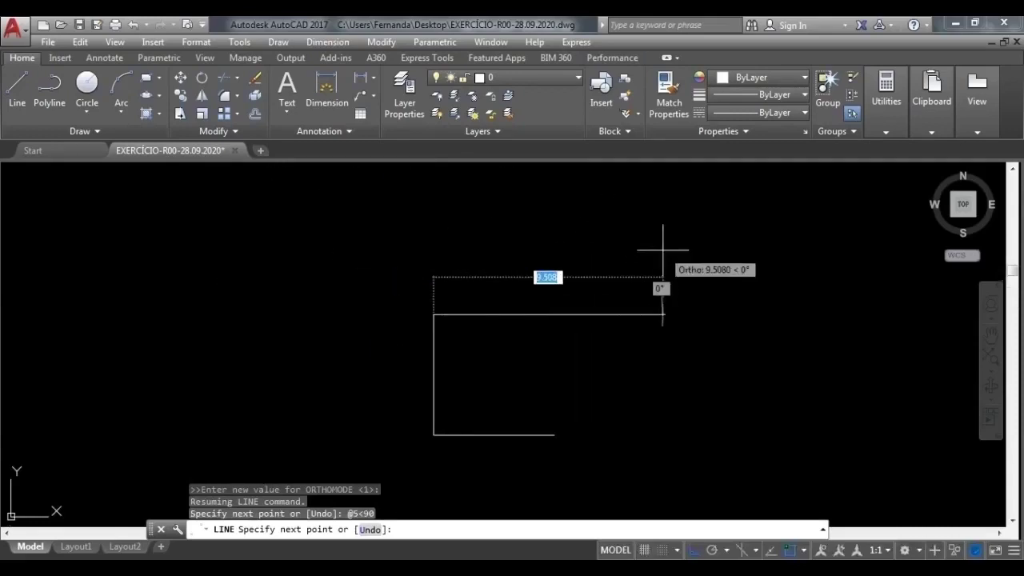
{"action": "key", "text": "Return"}
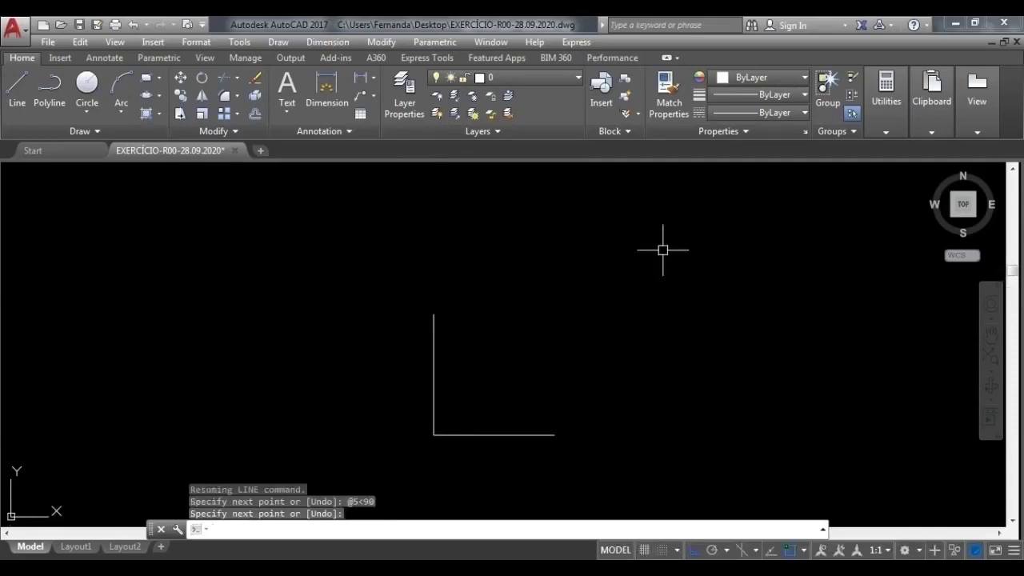
{"action": "scroll", "coordinate": [461, 460], "scroll_direction": "up", "scroll_amount": 2}
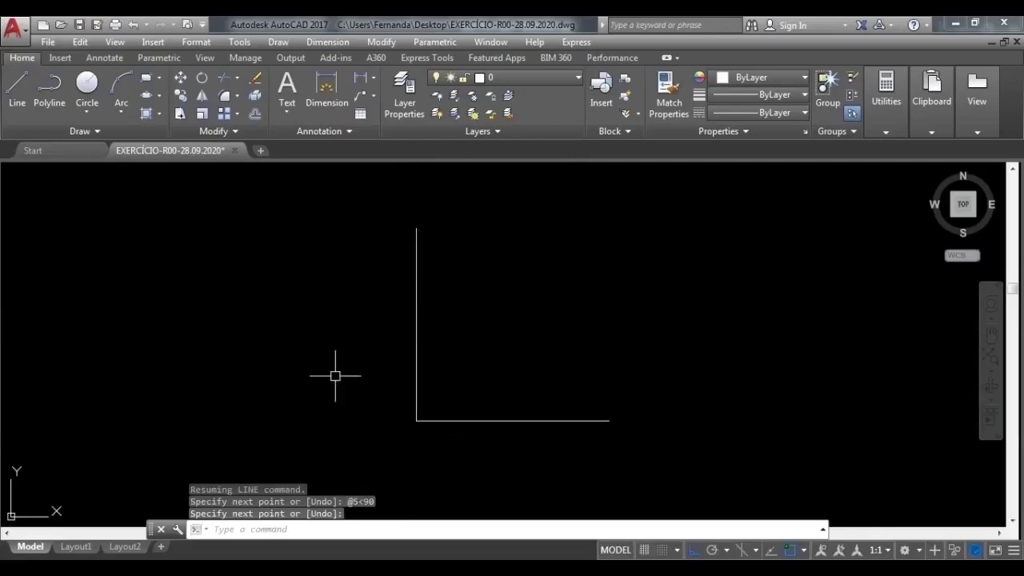
Examine the horizontal and vertical lines by selecting each in turn, and clear the selection
{"action": "key", "text": "Return"}
{"action": "left_click", "coordinate": [598, 421]}
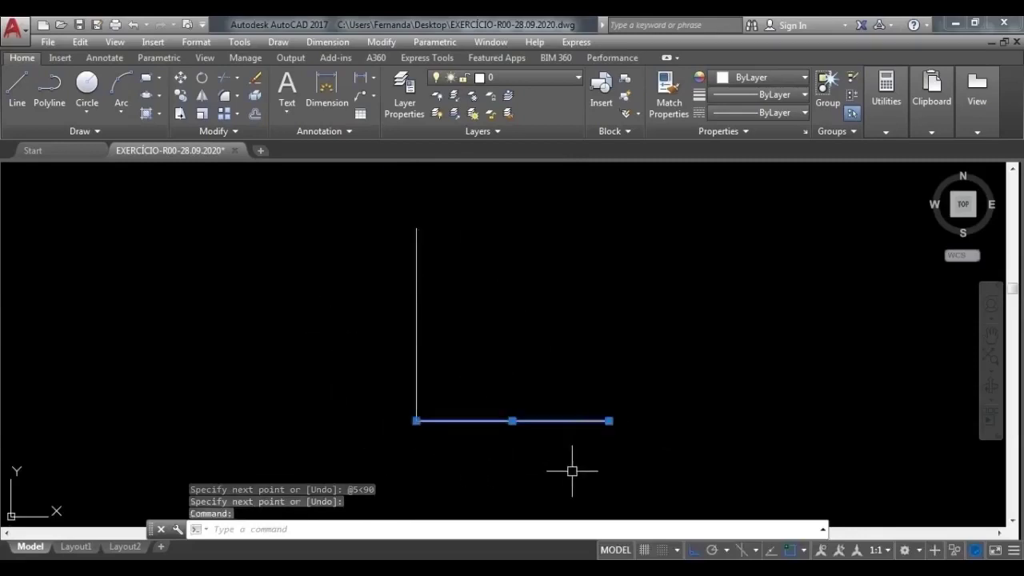
{"action": "key", "text": "Escape"}
{"action": "left_click", "coordinate": [415, 349]}
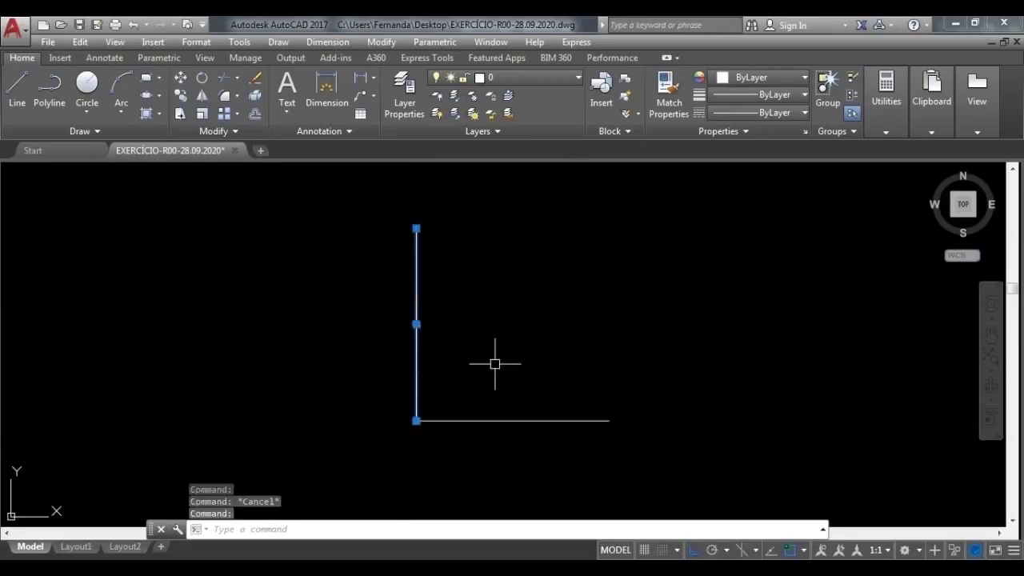
{"action": "key", "text": "Escape"}
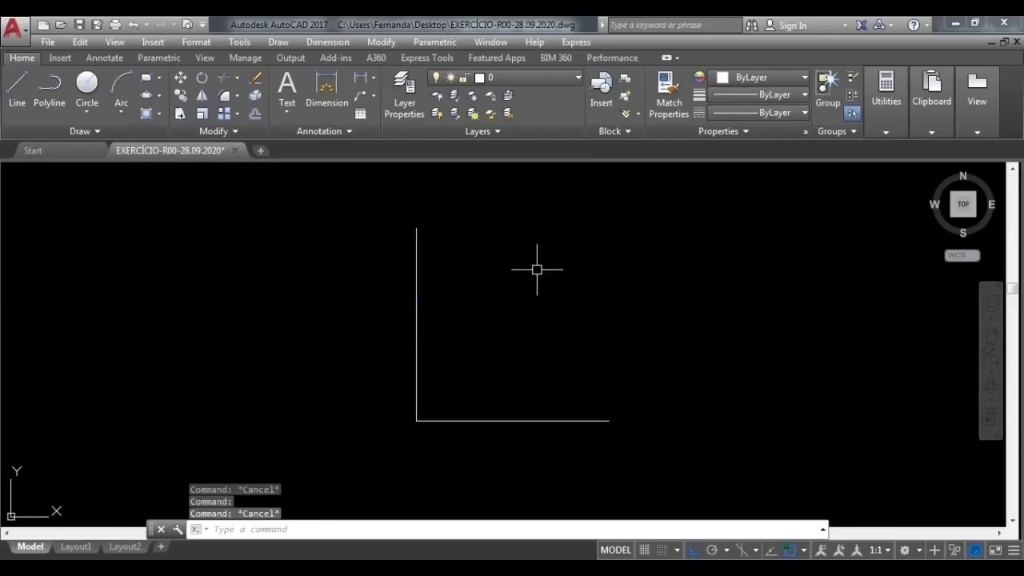
{"action": "left_click", "coordinate": [591, 421]}
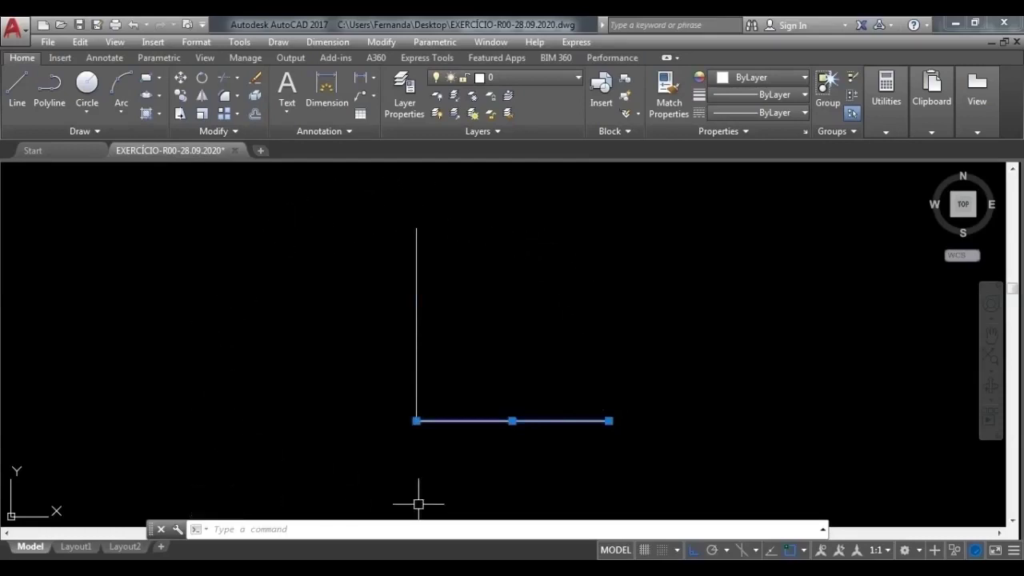
{"action": "middle_click_drag", "start_coordinate": [615, 322], "coordinate": [632, 283]}
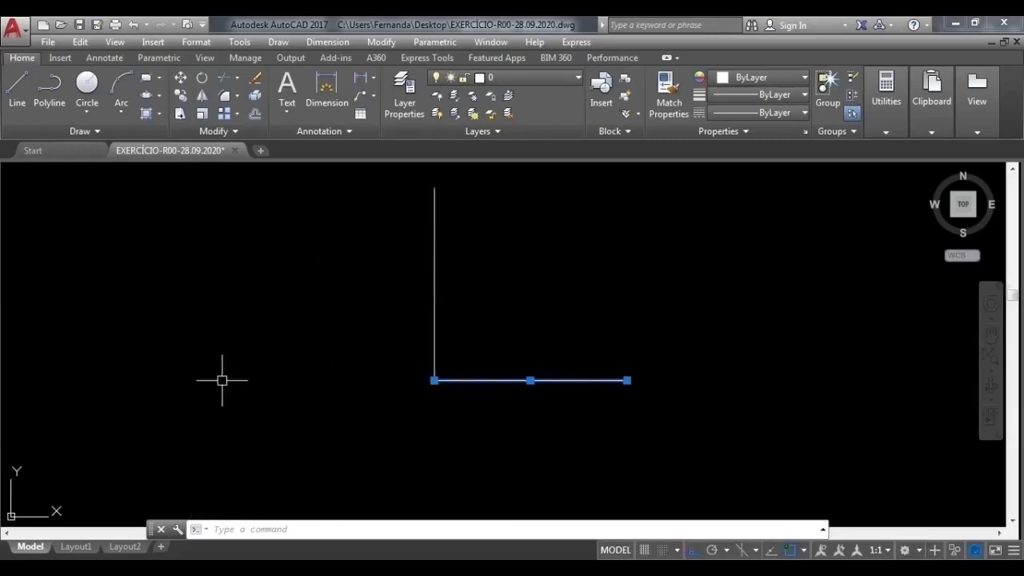
{"action": "key", "text": "Escape"}
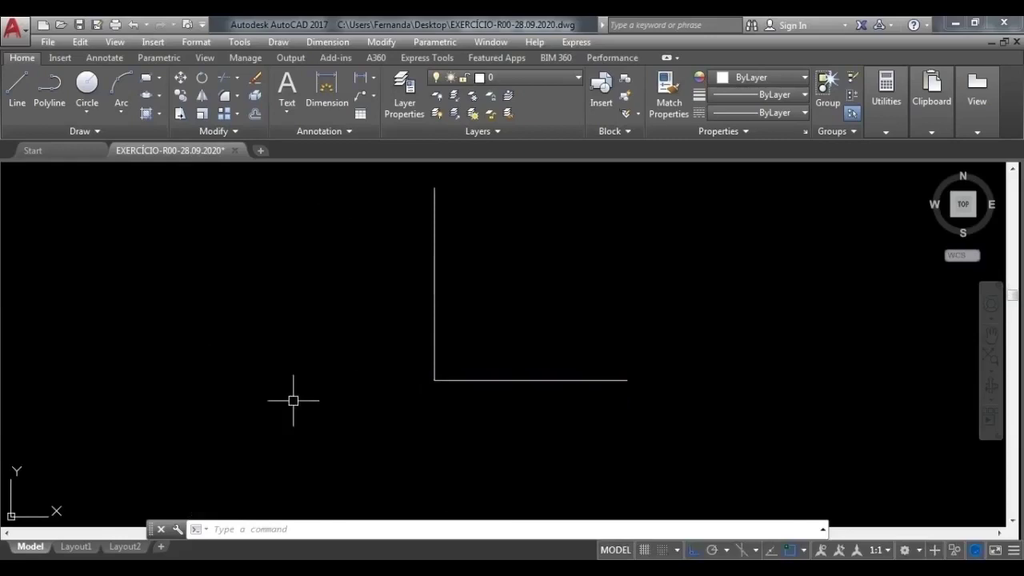
Draw a 5-unit line at 180° from the corner where the horizontal and vertical lines meet
{"action": "left_click", "coordinate": [18, 84]}
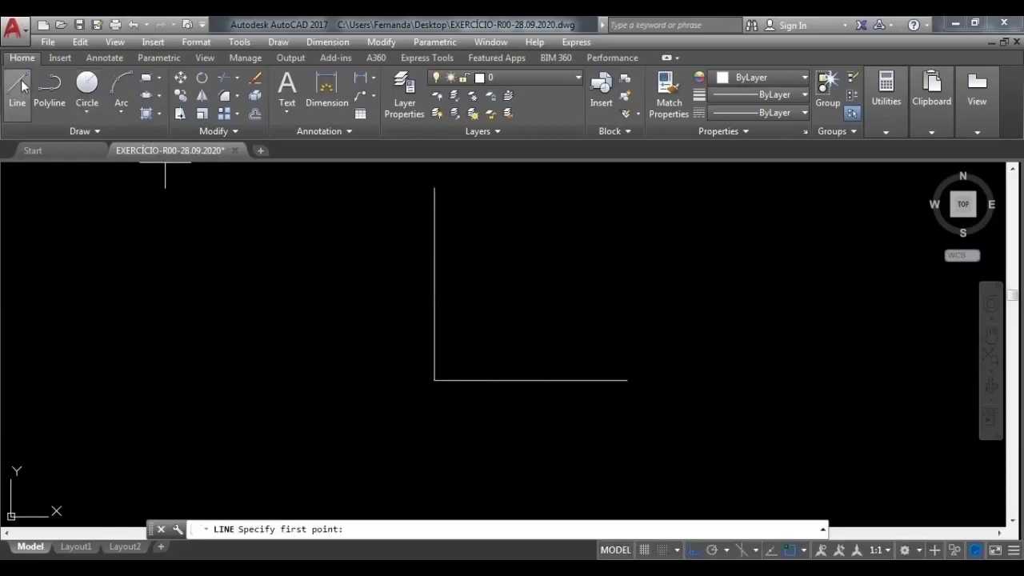
{"action": "left_click", "coordinate": [434, 381]}
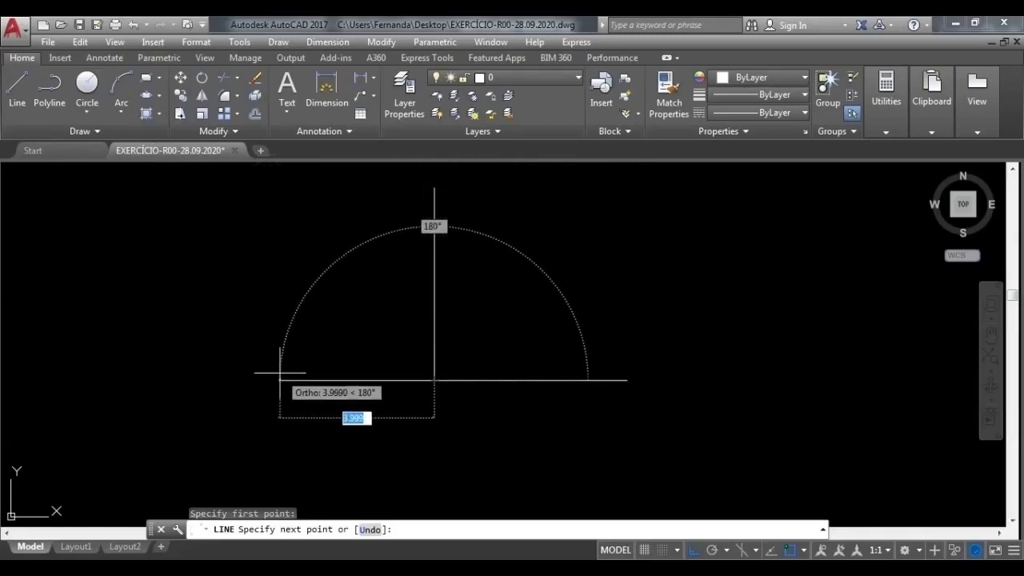
{"action": "key", "text": "F8"}
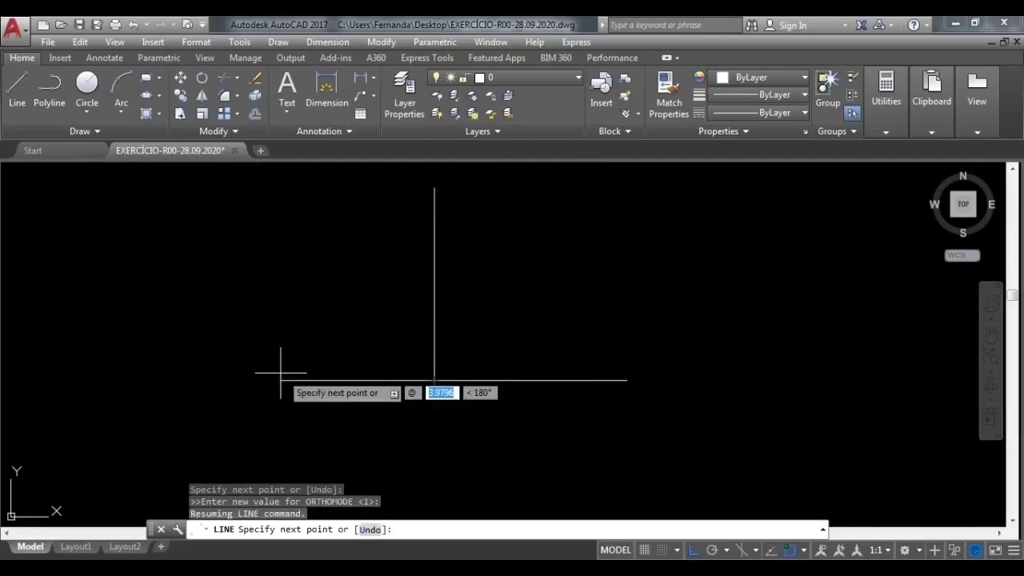
{"action": "type", "text": "5"}
{"action": "key", "text": "BackSpace"}
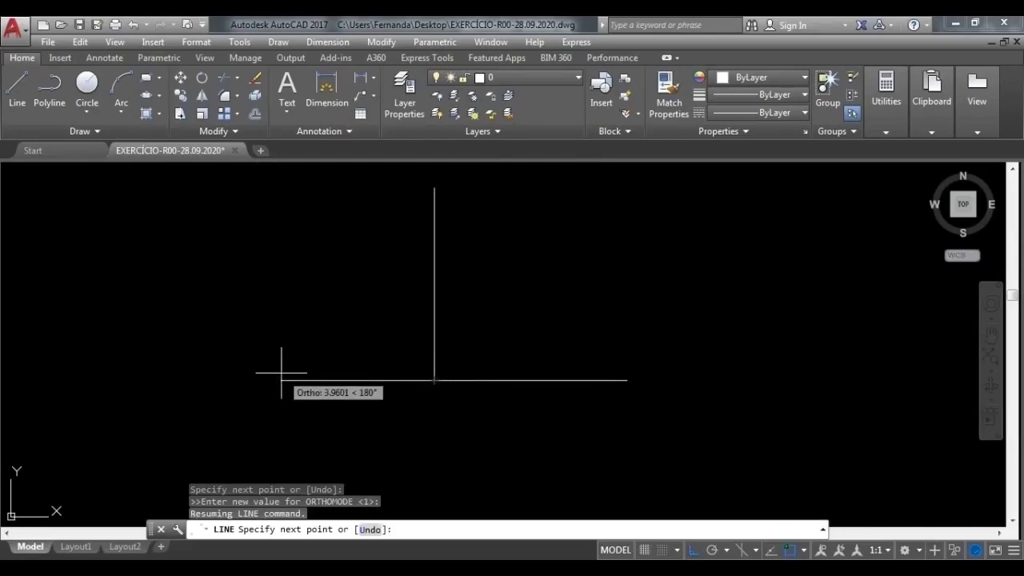
{"action": "type", "text": "5"}
{"action": "key", "text": "Tab"}
{"action": "type", "text": "180"}
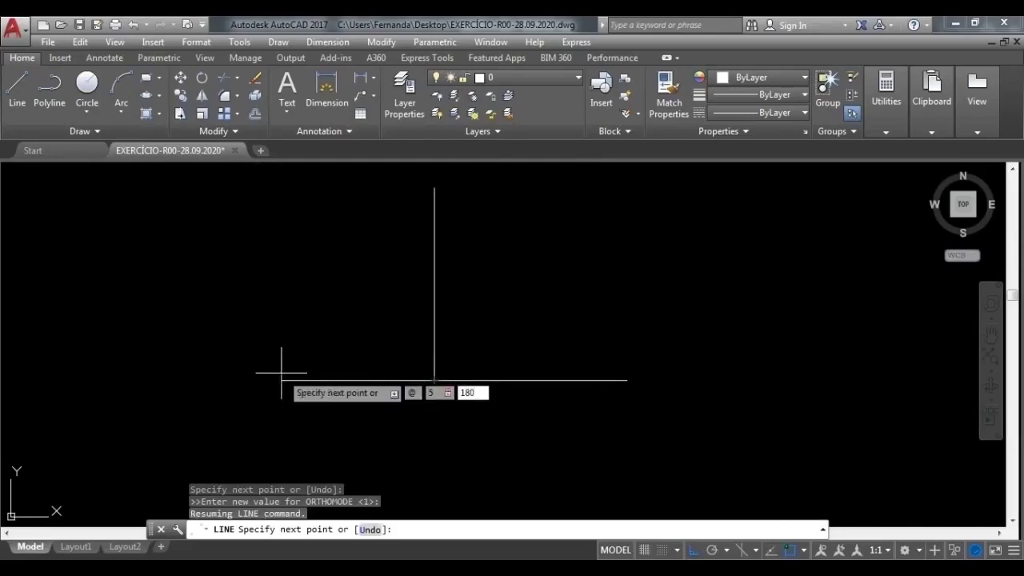
{"action": "key", "text": "Return"}
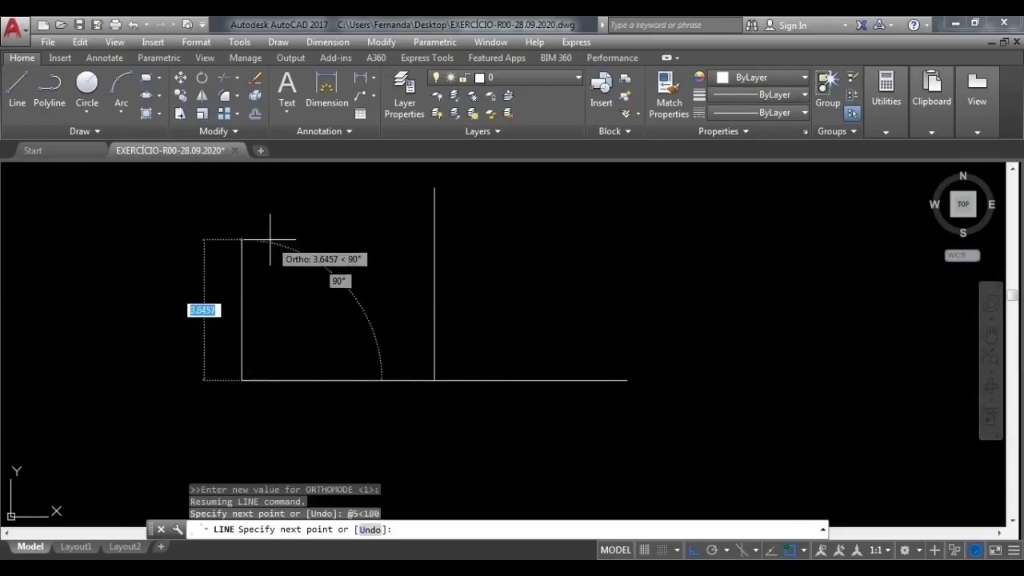
{"action": "key", "text": "Escape"}
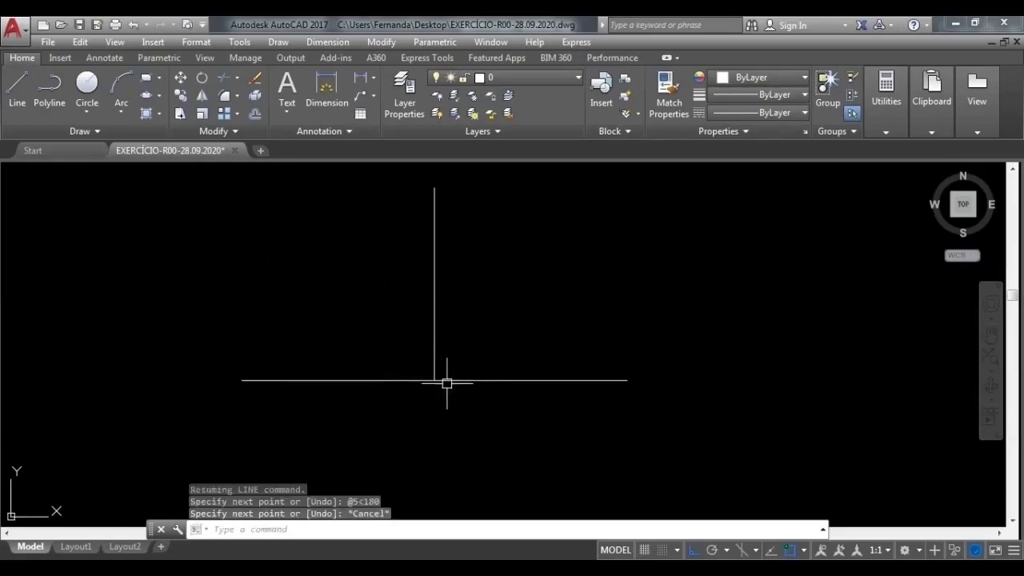
Examine the 0°, 90° and 180° lines by selecting each in turn, and clear the selection
{"action": "left_click", "coordinate": [626, 380]}
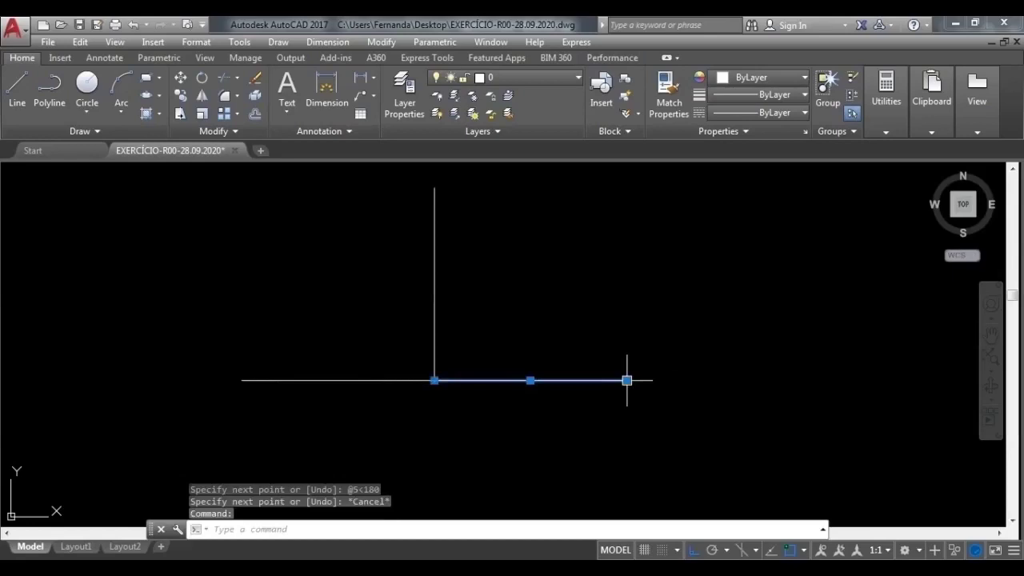
{"action": "key", "text": "Escape"}
{"action": "left_click", "coordinate": [433, 190]}
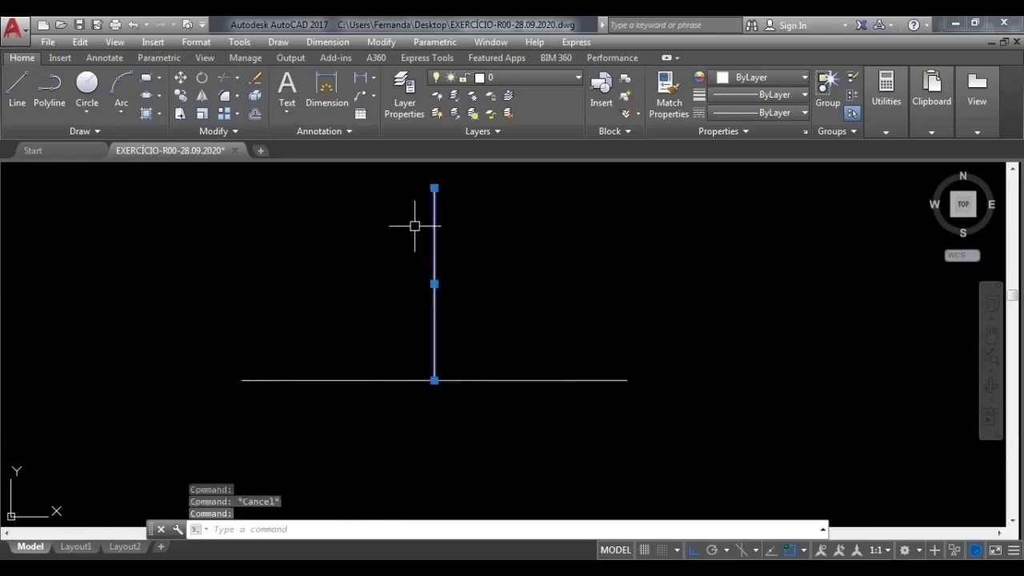
{"action": "key", "text": "Escape"}
{"action": "left_click", "coordinate": [244, 380]}
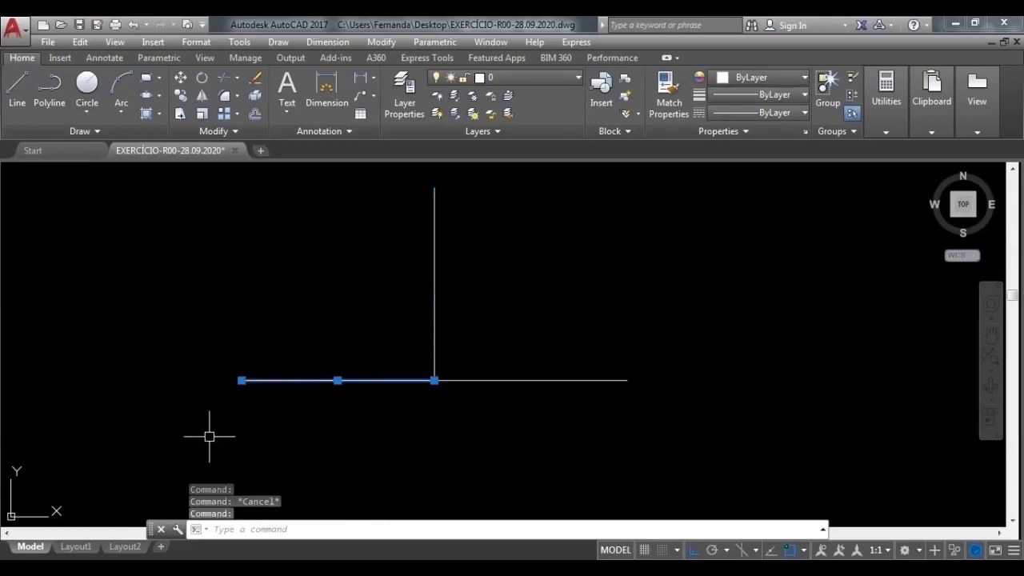
{"action": "key", "text": "Escape"}
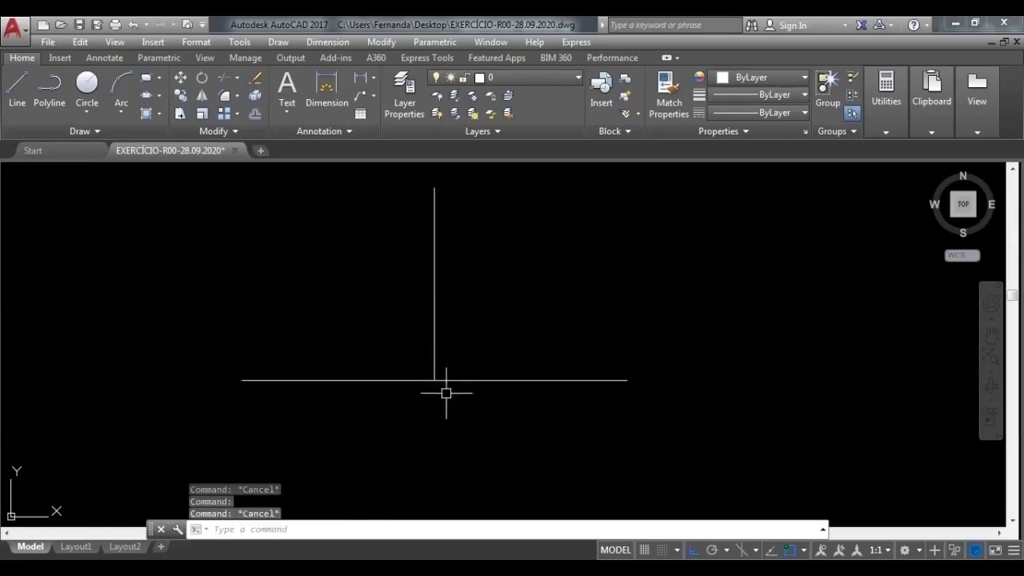
Draw a 5-unit line at 270° from the common point of the three lines
{"action": "middle_click_drag", "start_coordinate": [479, 473], "coordinate": [548, 419]}
{"action": "scroll", "coordinate": [555, 416], "scroll_direction": "down", "scroll_amount": 2}
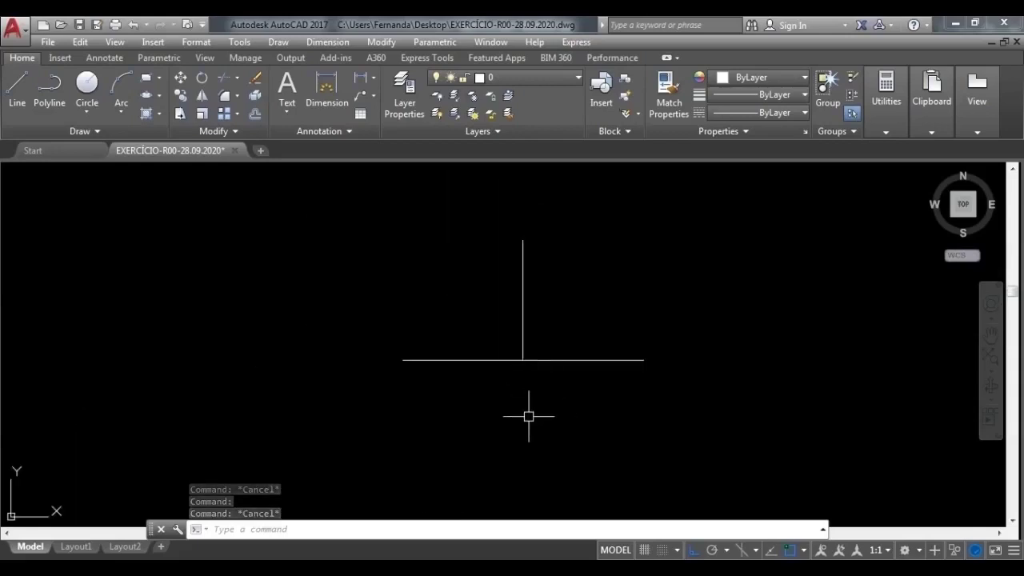
{"action": "left_click", "coordinate": [16, 87]}
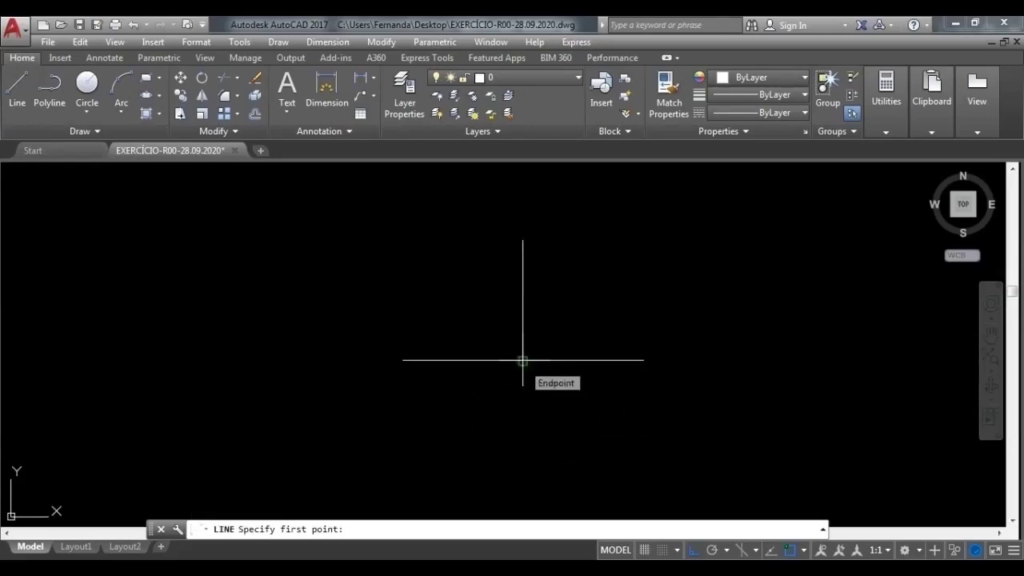
{"action": "left_click", "coordinate": [522, 359]}
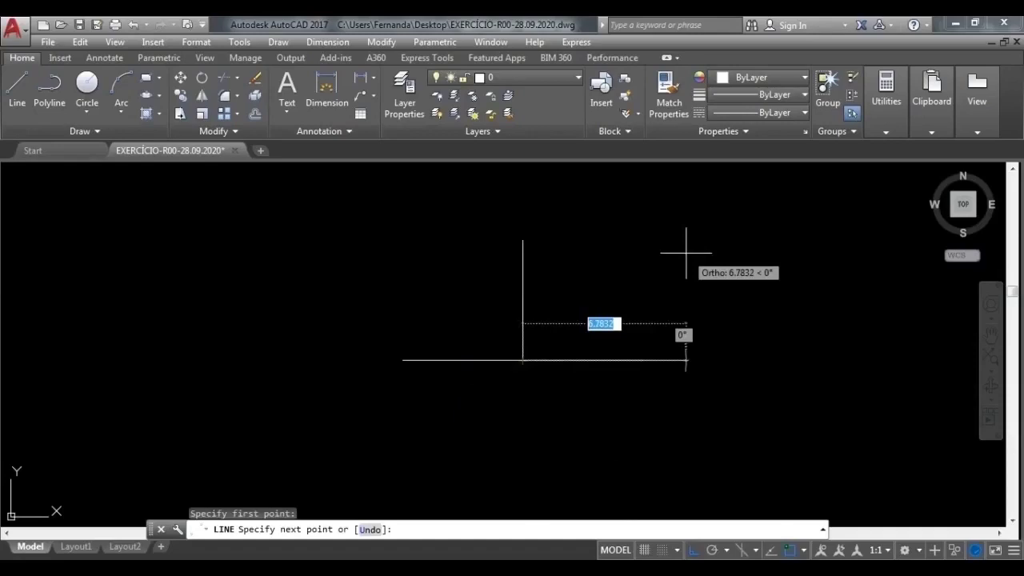
{"action": "key", "text": "F8"}
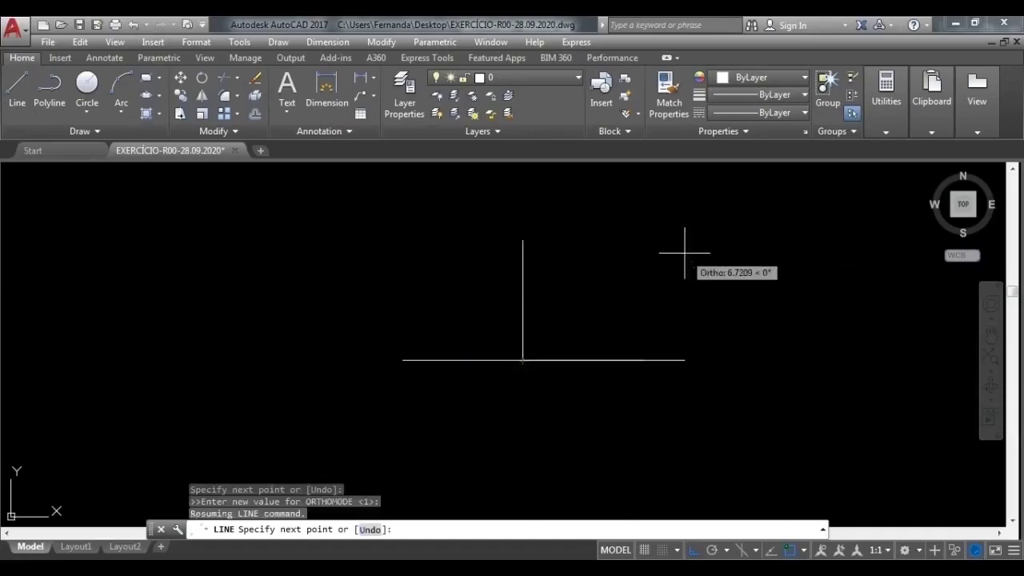
{"action": "type", "text": "5"}
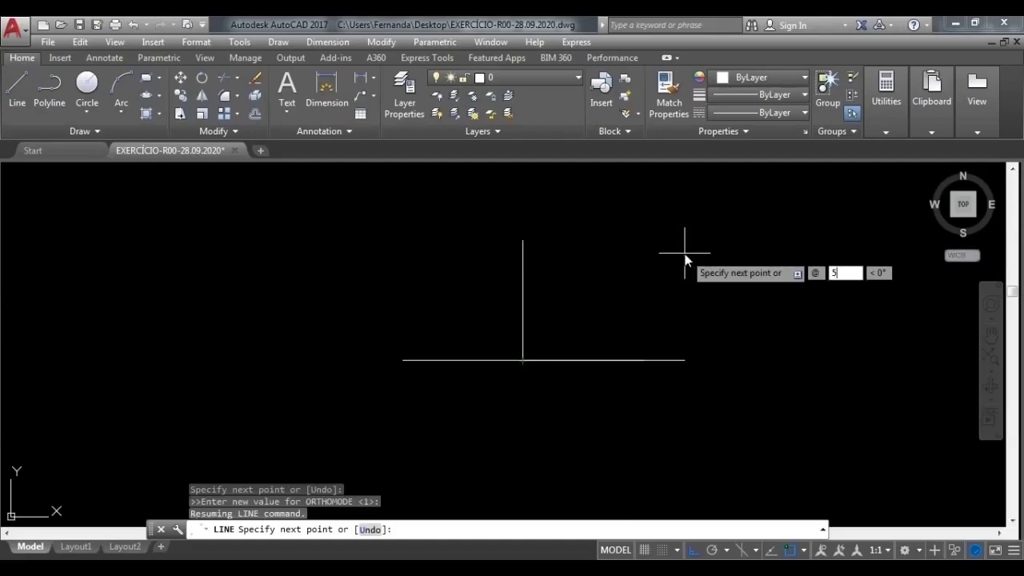
{"action": "key", "text": "Tab"}
{"action": "type", "text": "27"}
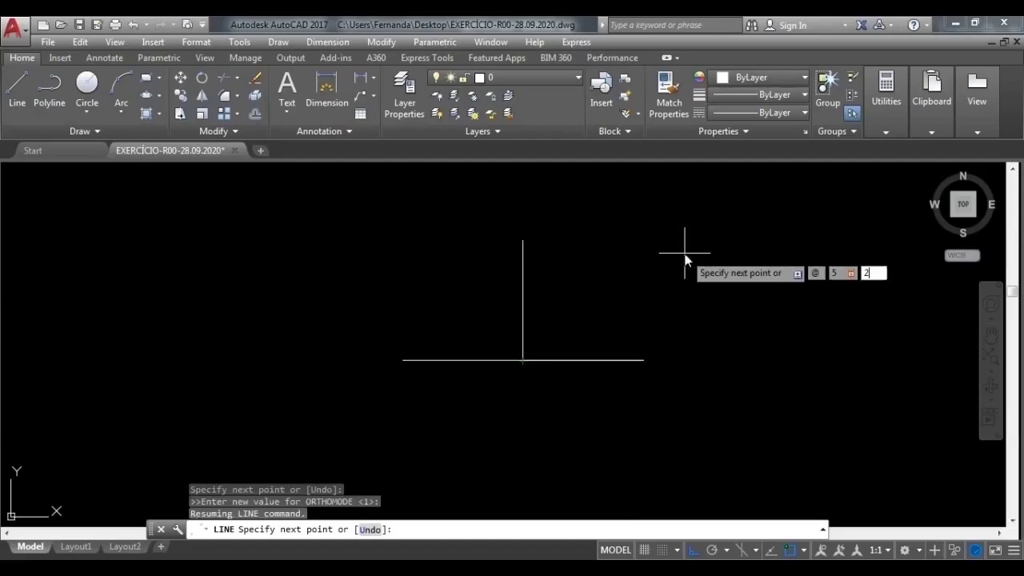
{"action": "key", "text": "Return"}
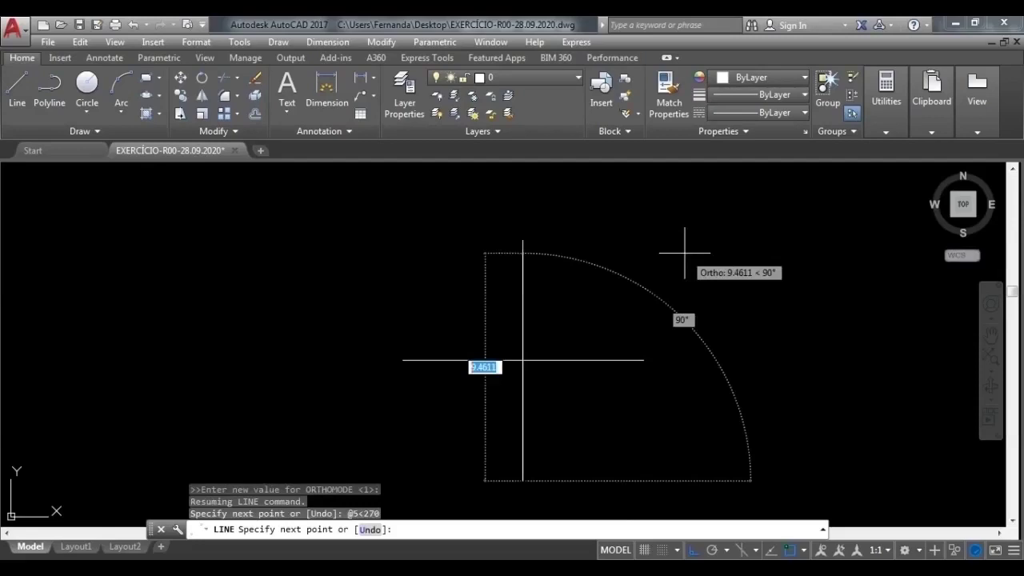
{"action": "key", "text": "Escape"}
Examine the 270° line by selecting it with a crossing window, and clear the selection
{"action": "left_click", "coordinate": [551, 391]}
{"action": "left_click", "coordinate": [328, 402]}
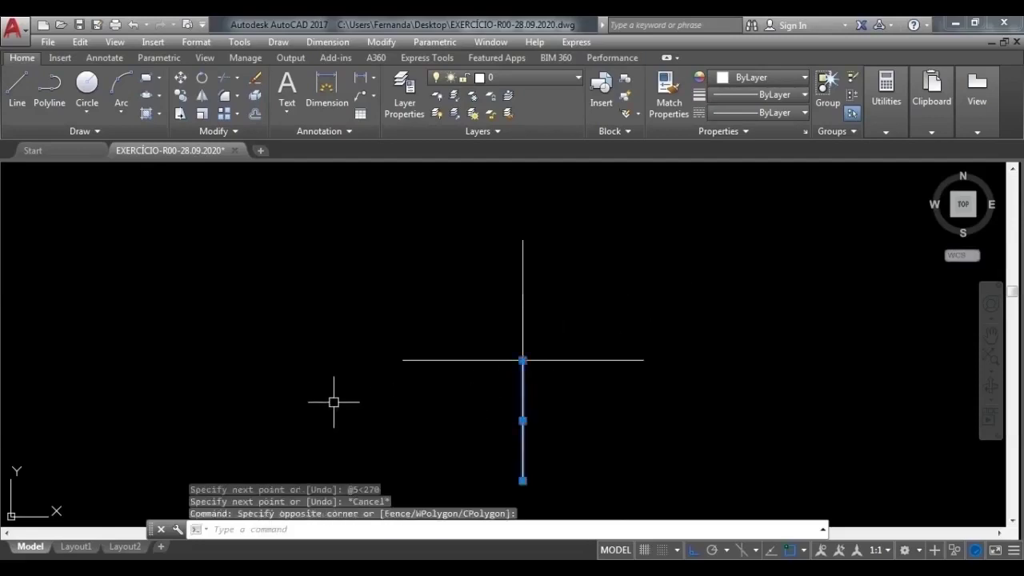
{"action": "key", "text": "Escape"}
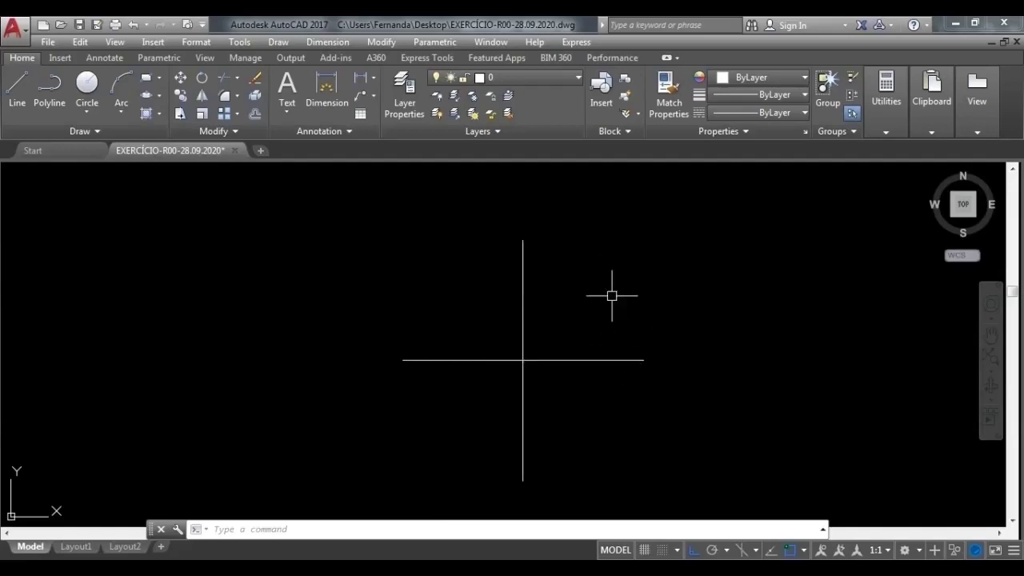
Draw a 5-unit line at 45° from the centre of the cross
{"action": "left_click", "coordinate": [22, 85]}
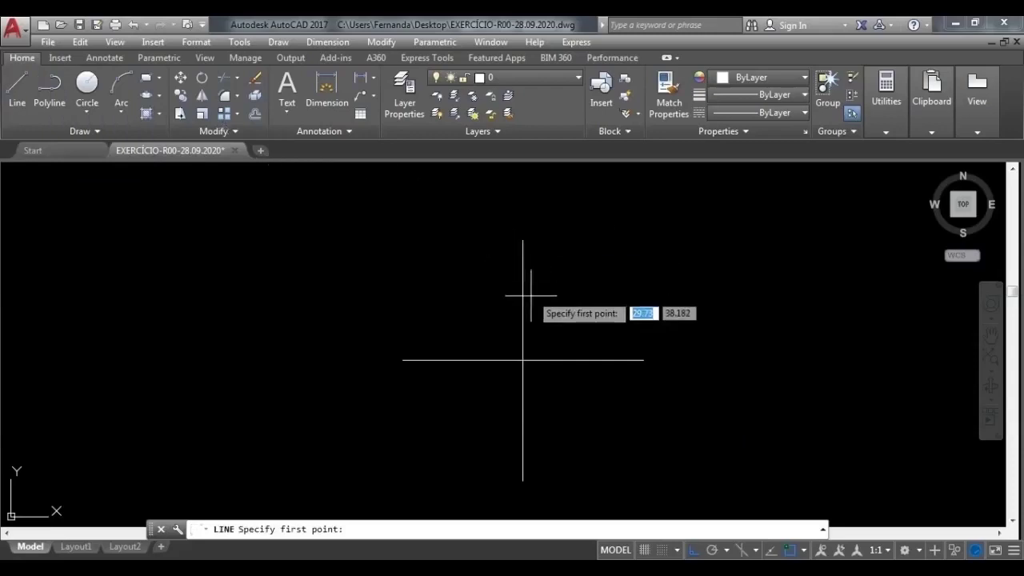
{"action": "left_click", "coordinate": [522, 360]}
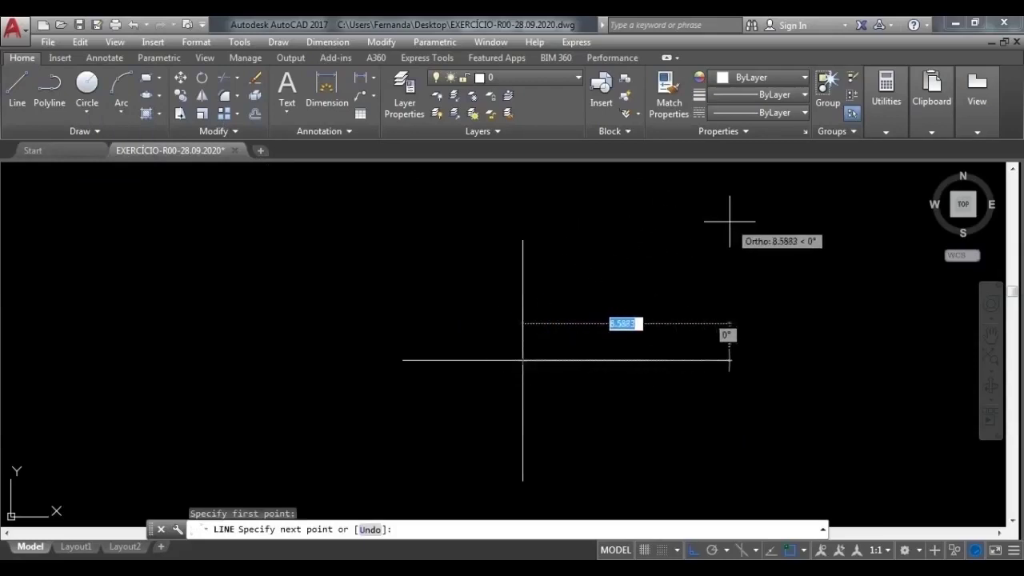
{"action": "key", "text": "shift"}
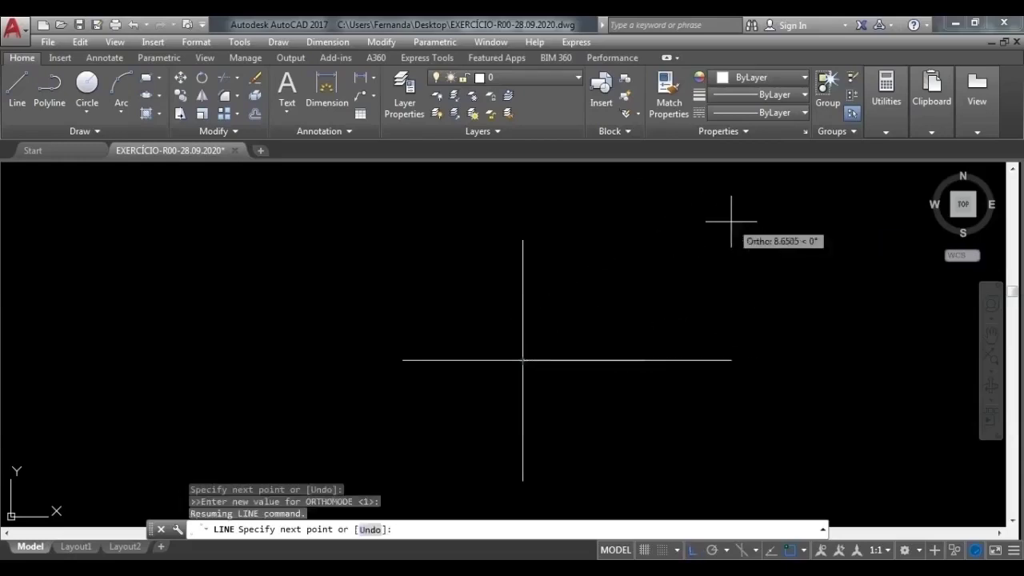
{"action": "type", "text": "5"}
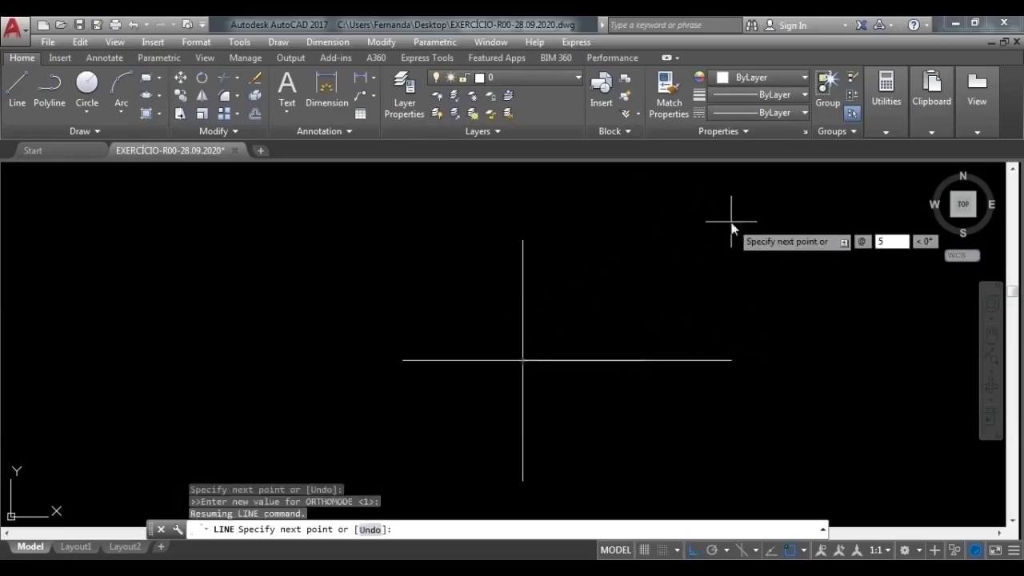
{"action": "key", "text": "Tab"}
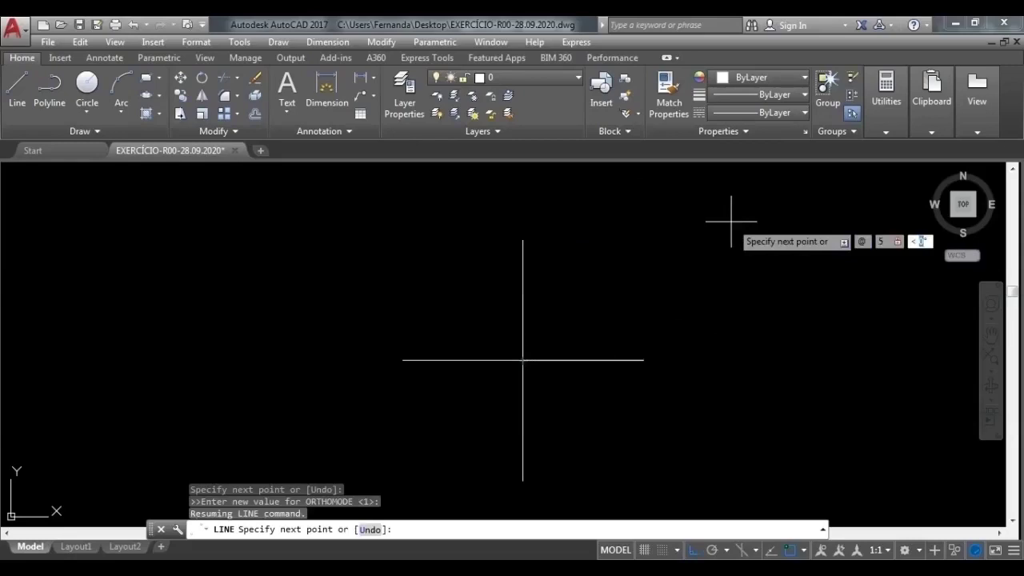
{"action": "type", "text": "45"}
{"action": "key", "text": "Return"}
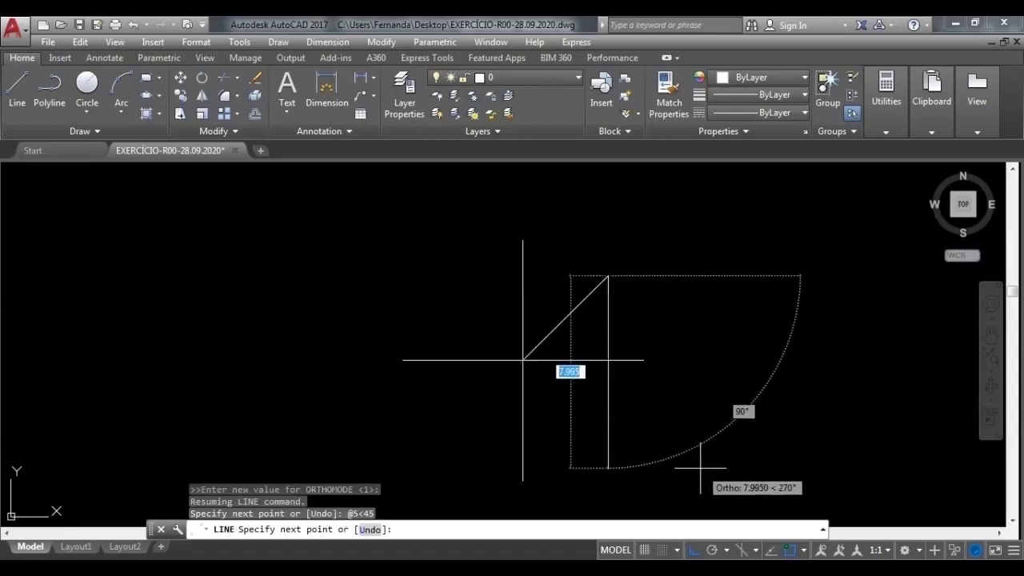
{"action": "key", "text": "Escape"}
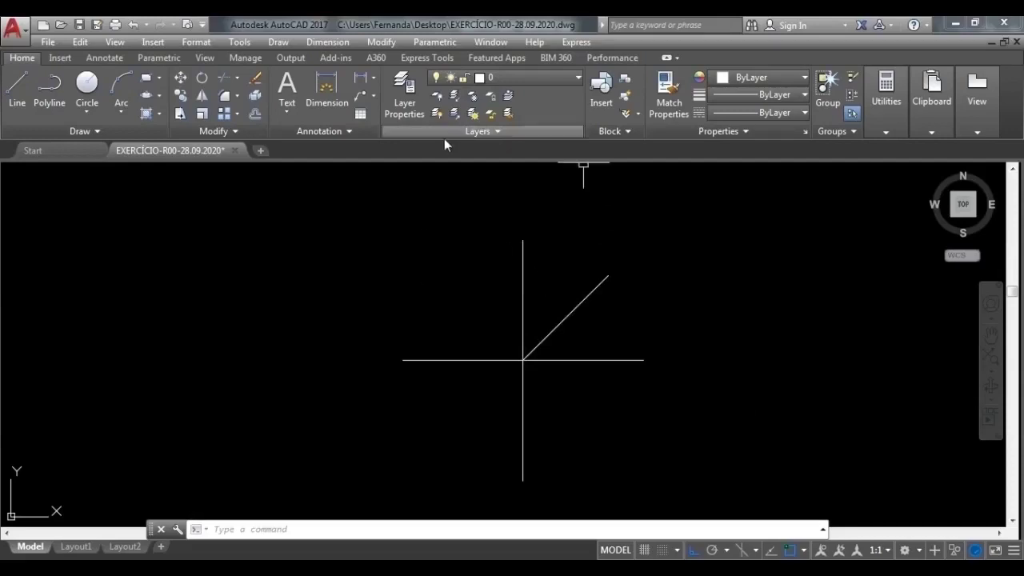
Draw a 5-unit line at 135° from the centre of the cross
{"action": "left_click", "coordinate": [18, 90]}
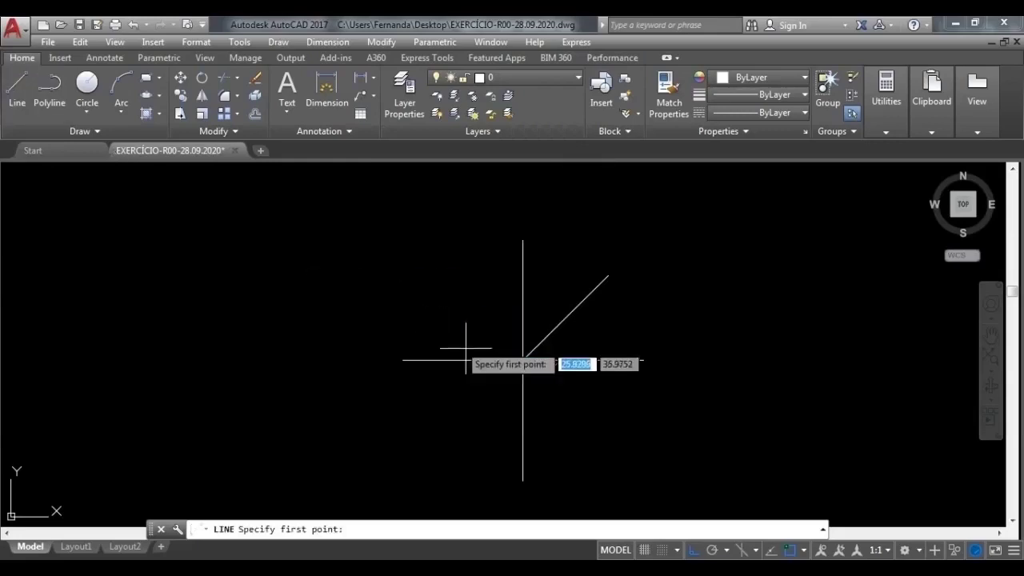
{"action": "left_click", "coordinate": [522, 359]}
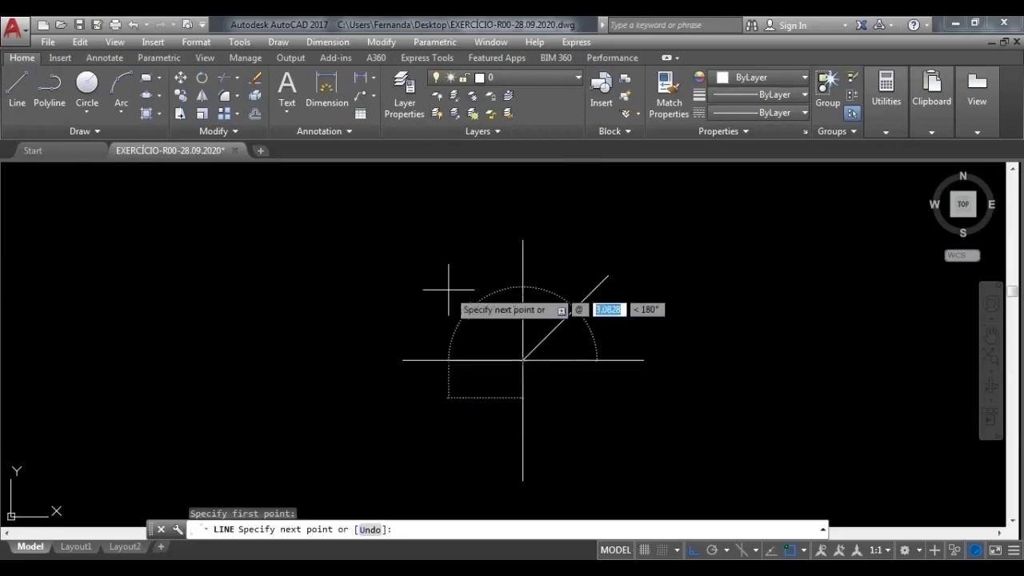
{"action": "type", "text": "5"}
{"action": "key", "text": "Tab"}
{"action": "type", "text": "13"}
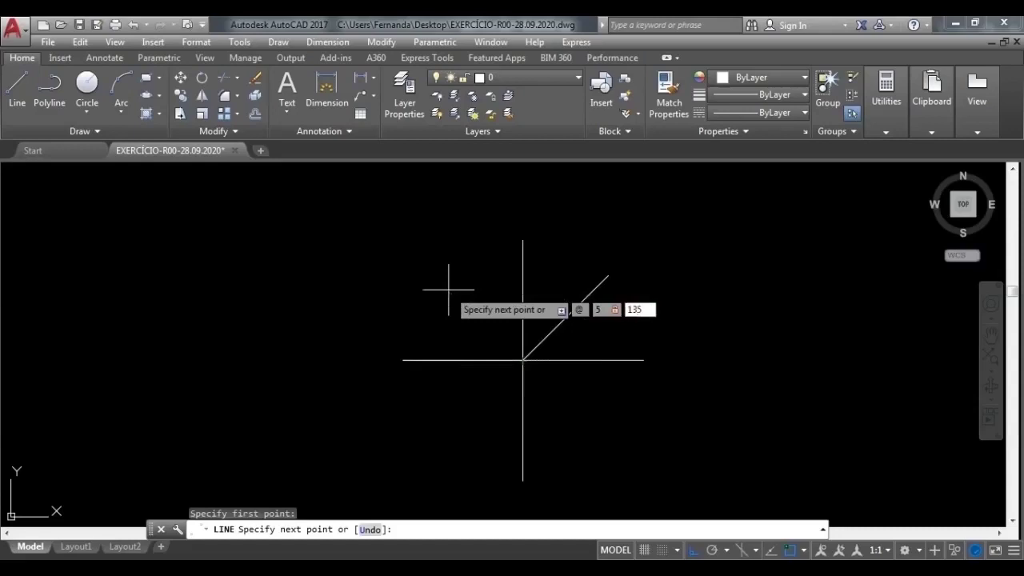
{"action": "key", "text": "Return"}
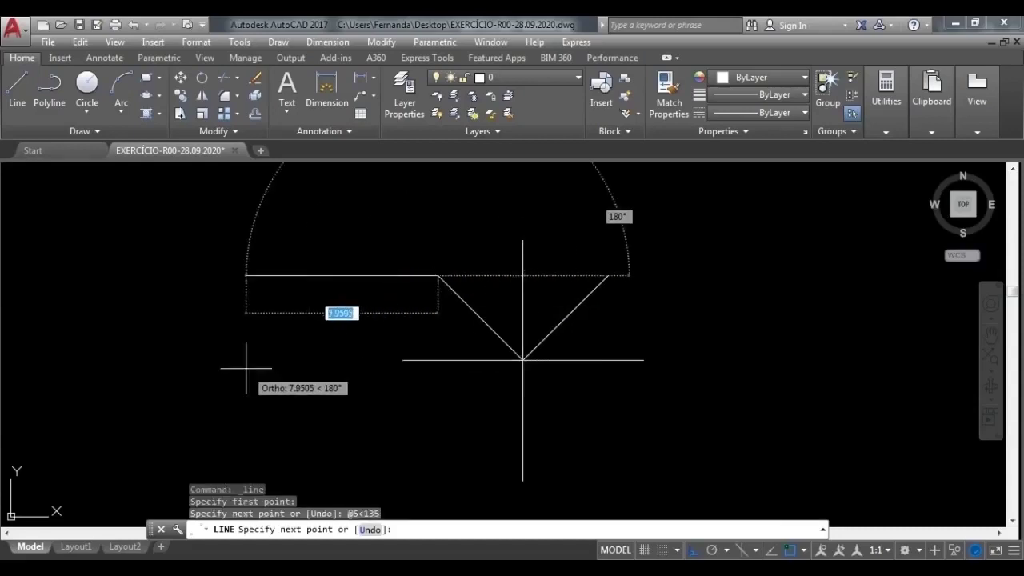
{"action": "key", "text": "Escape"}
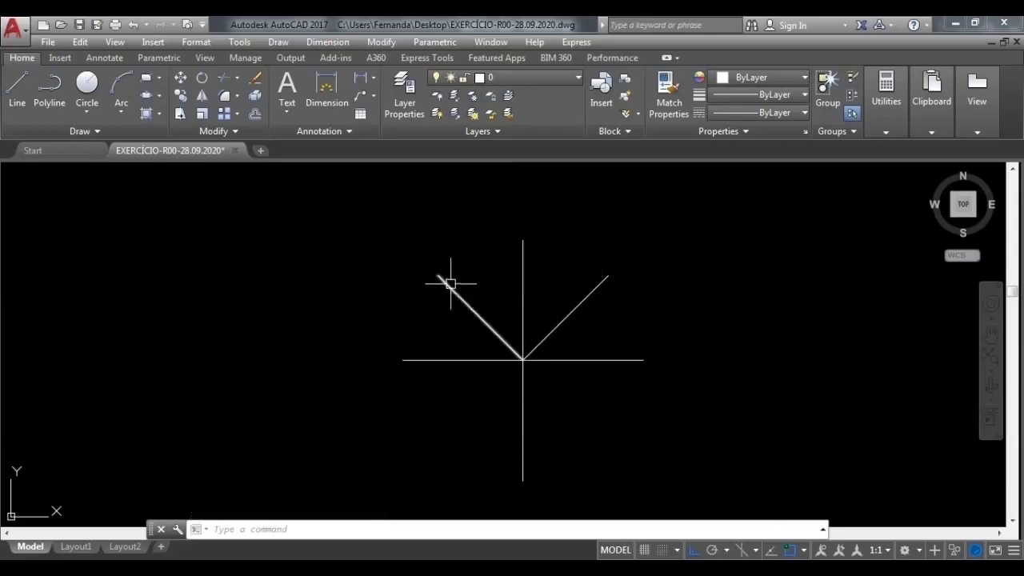
Examine the 180° line by selecting it, and clear the selection
{"action": "left_click", "coordinate": [412, 361]}
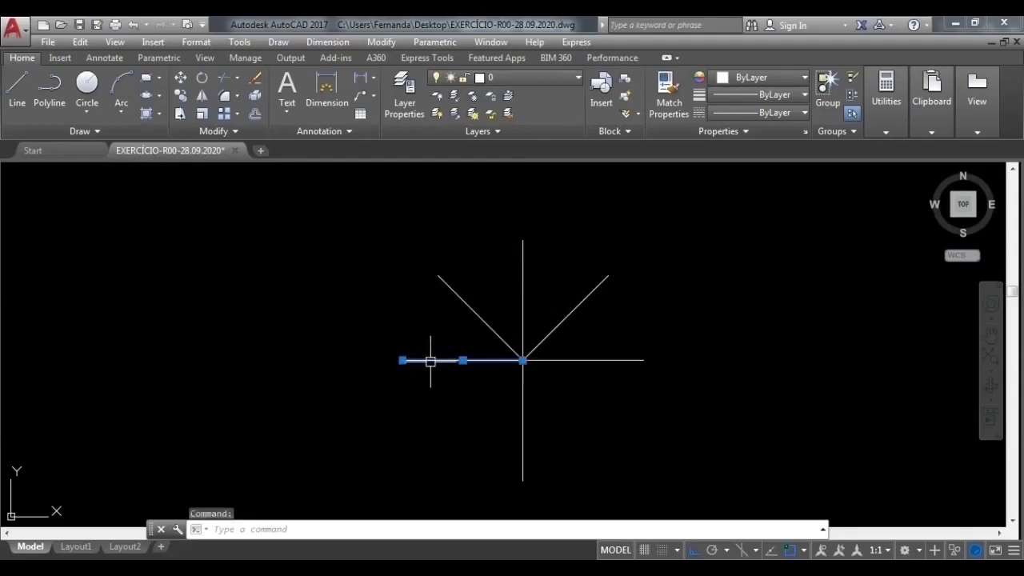
{"action": "mouse_move", "coordinate": [430, 361]}
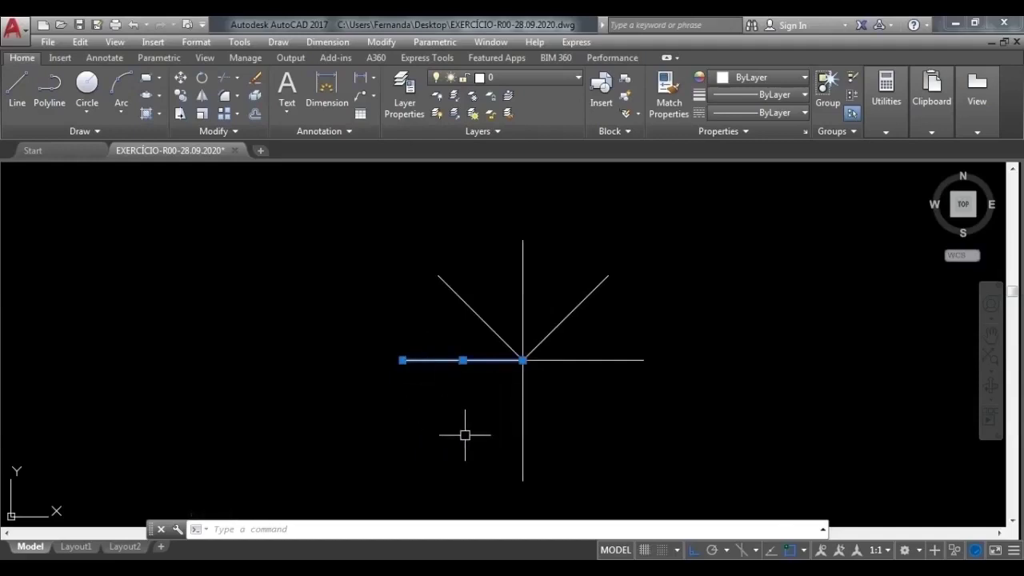
{"action": "key", "text": "Escape"}
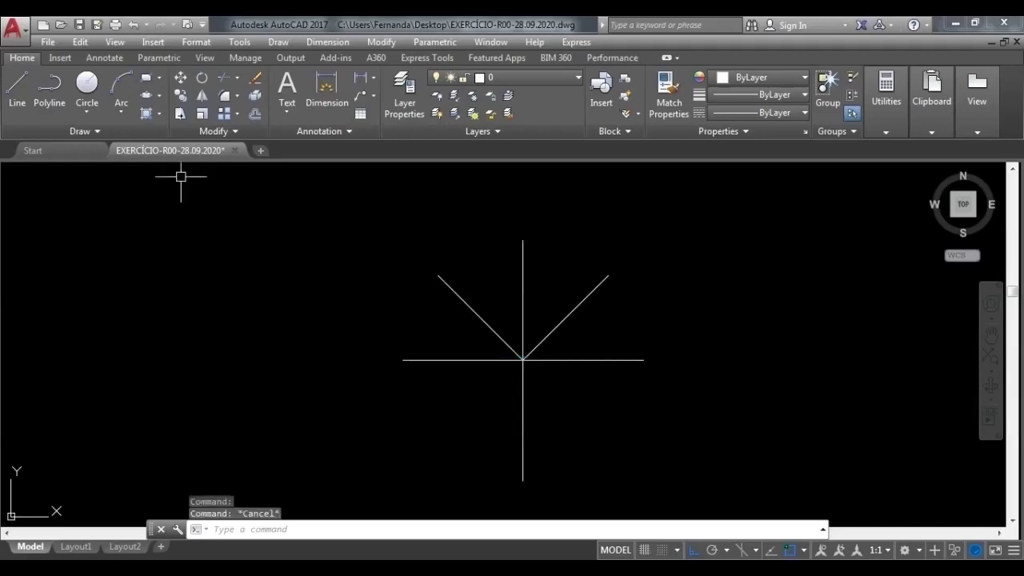
Draw a 5-unit line at 225° from the centre of the cross
{"action": "left_click", "coordinate": [18, 89]}
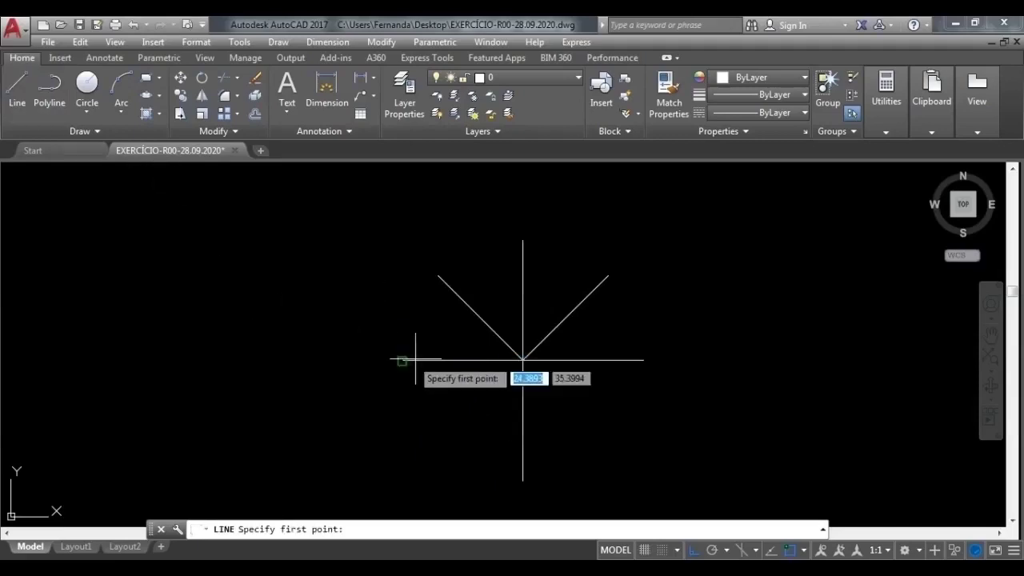
{"action": "left_click", "coordinate": [522, 360]}
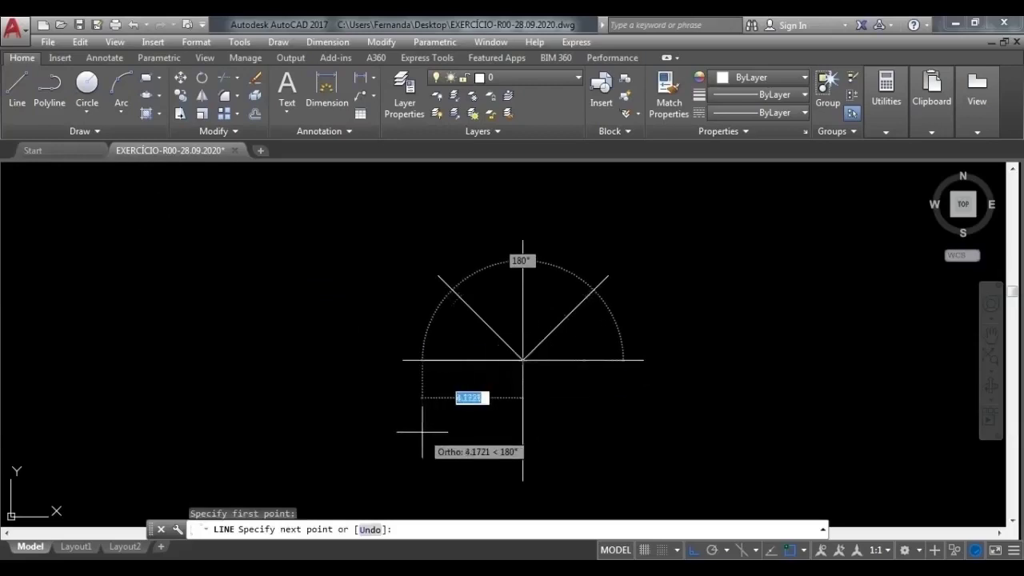
{"action": "type", "text": "5"}
{"action": "key", "text": "Tab"}
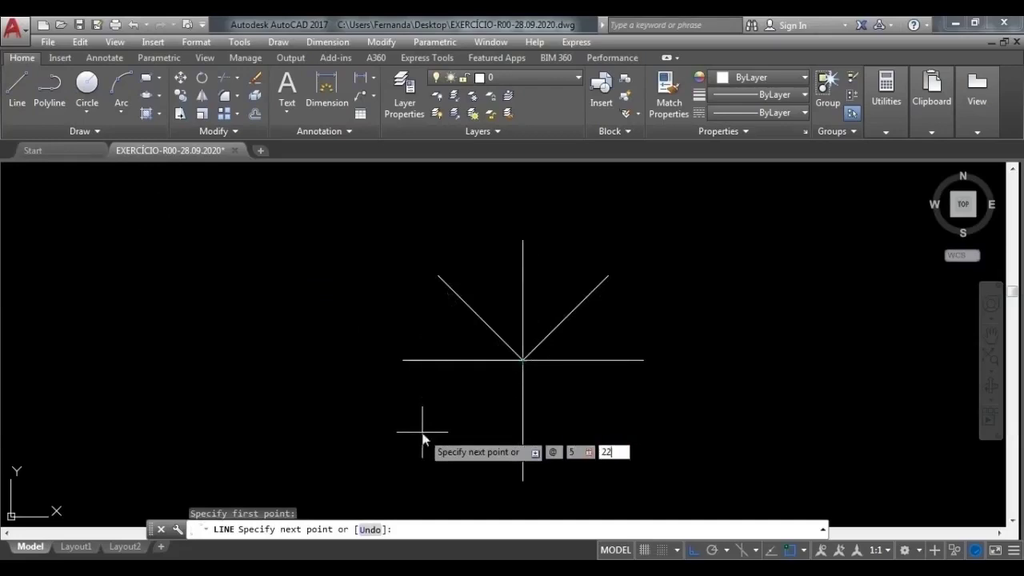
{"action": "key", "text": "Return"}
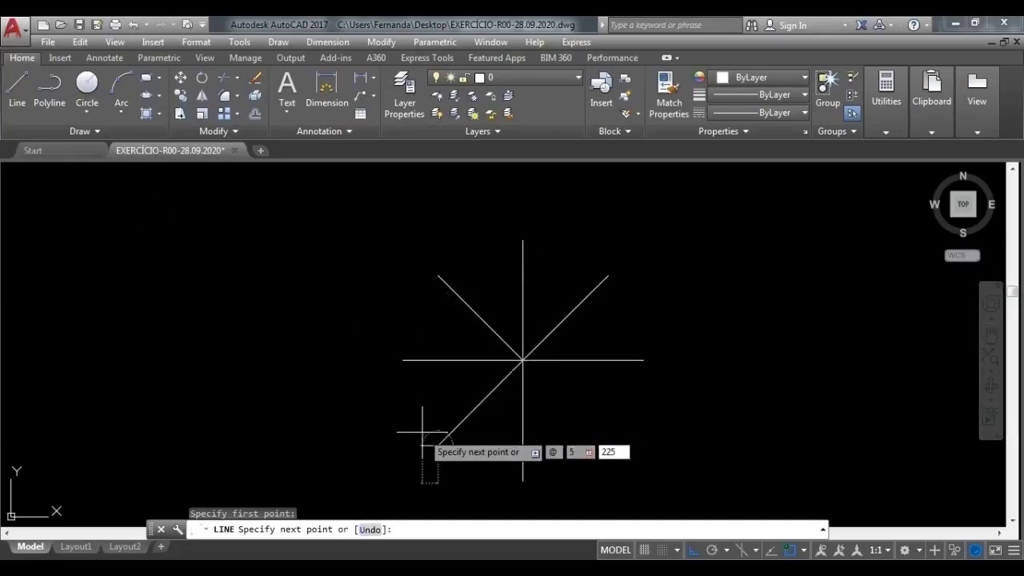
{"action": "key", "text": "Escape"}
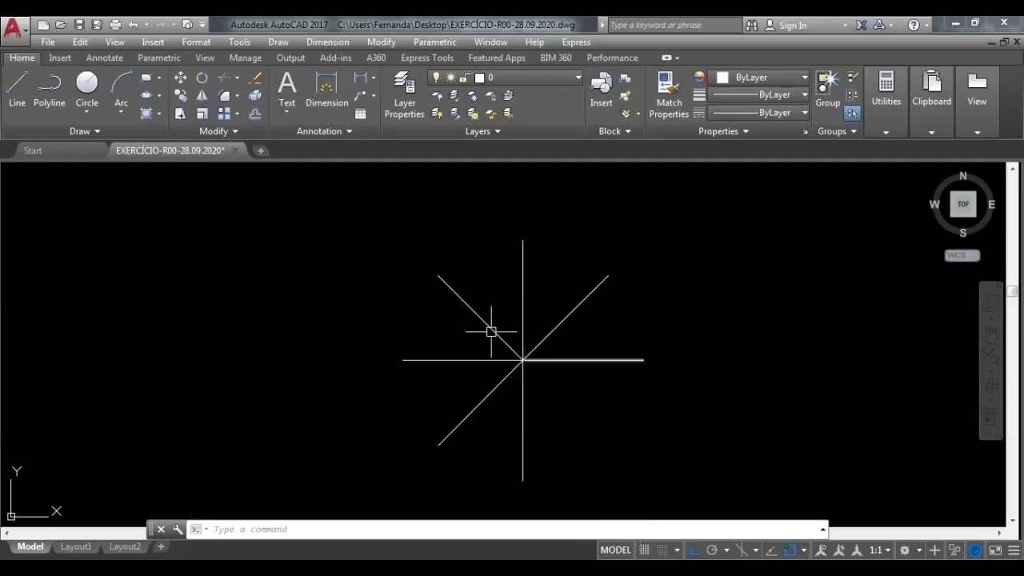
Draw a 5-unit line at 325° from the centre of the cross, and check the 0° reference line
{"action": "left_click", "coordinate": [19, 90]}
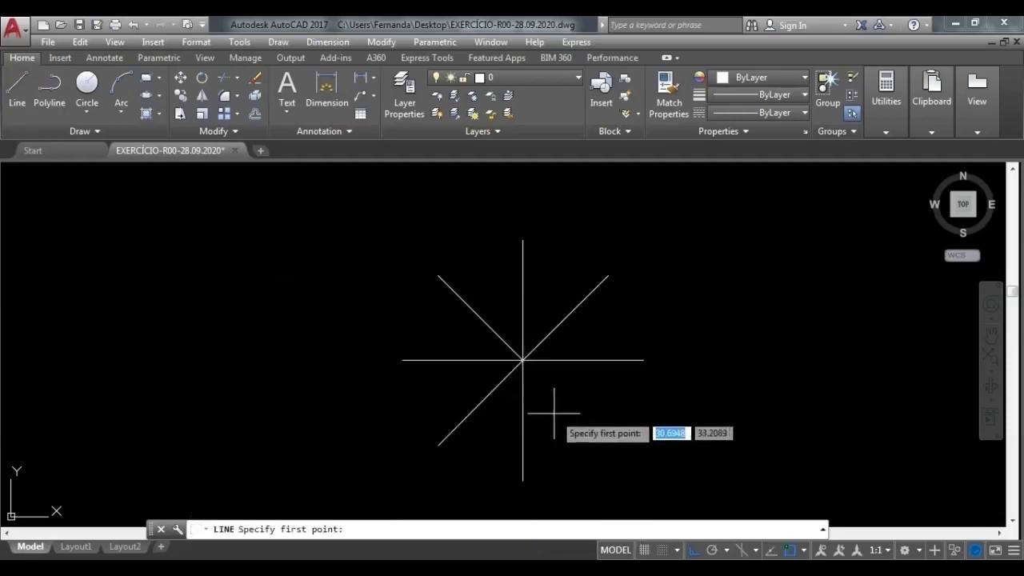
{"action": "left_click", "coordinate": [523, 360]}
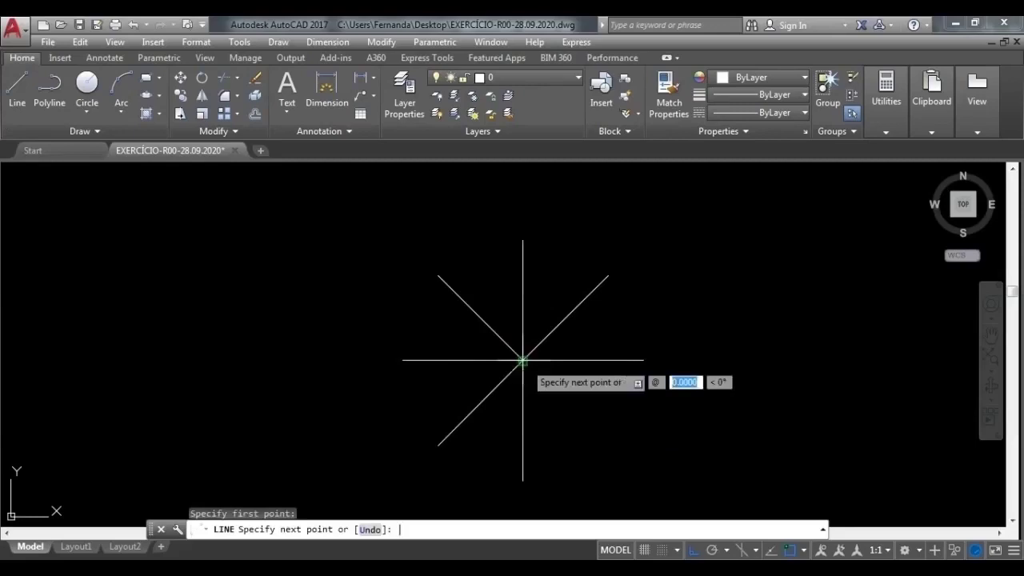
{"action": "type", "text": "5"}
{"action": "key", "text": "Tab"}
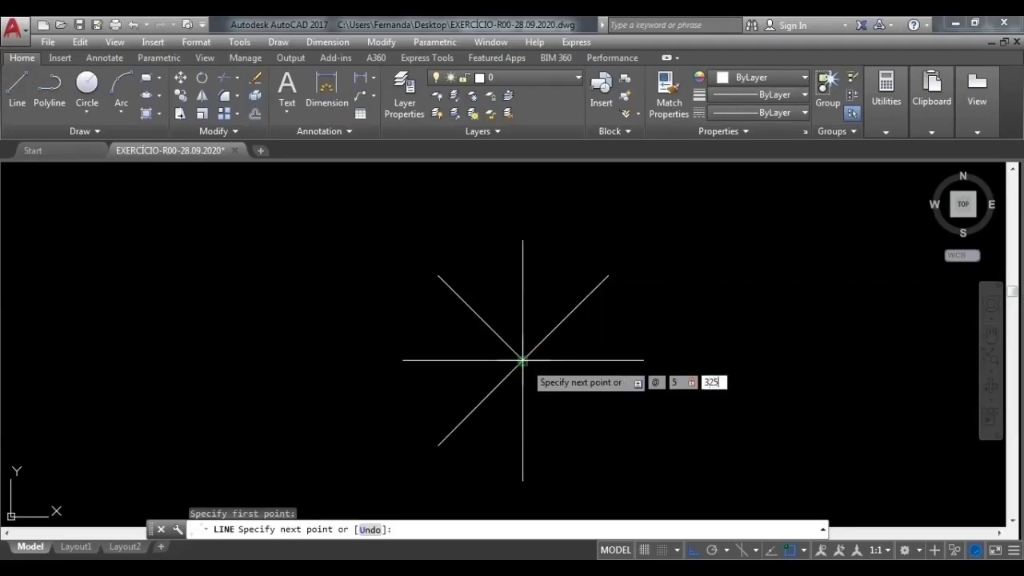
{"action": "type", "text": "325"}
{"action": "key", "text": "Return"}
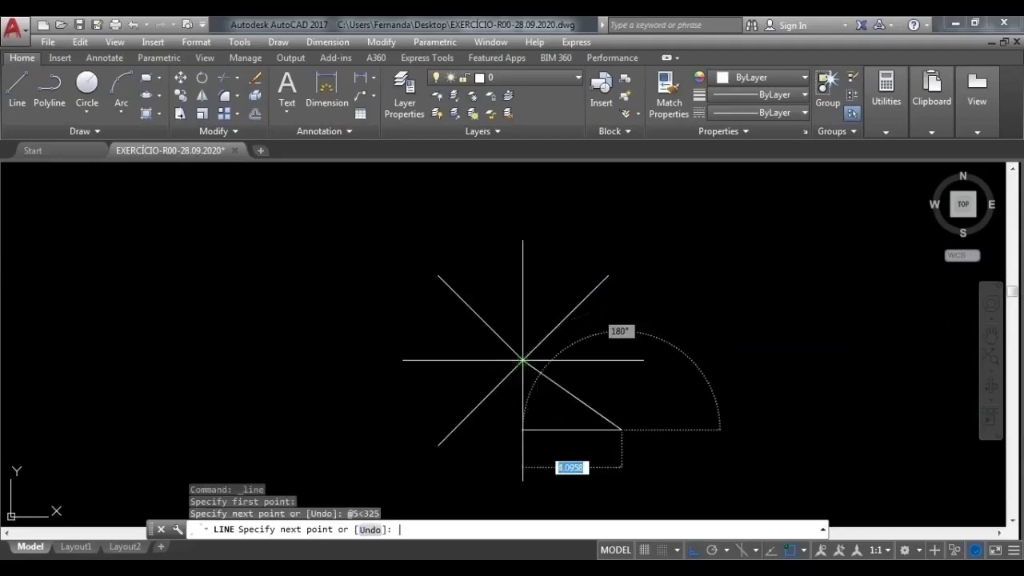
{"action": "key", "text": "Return"}
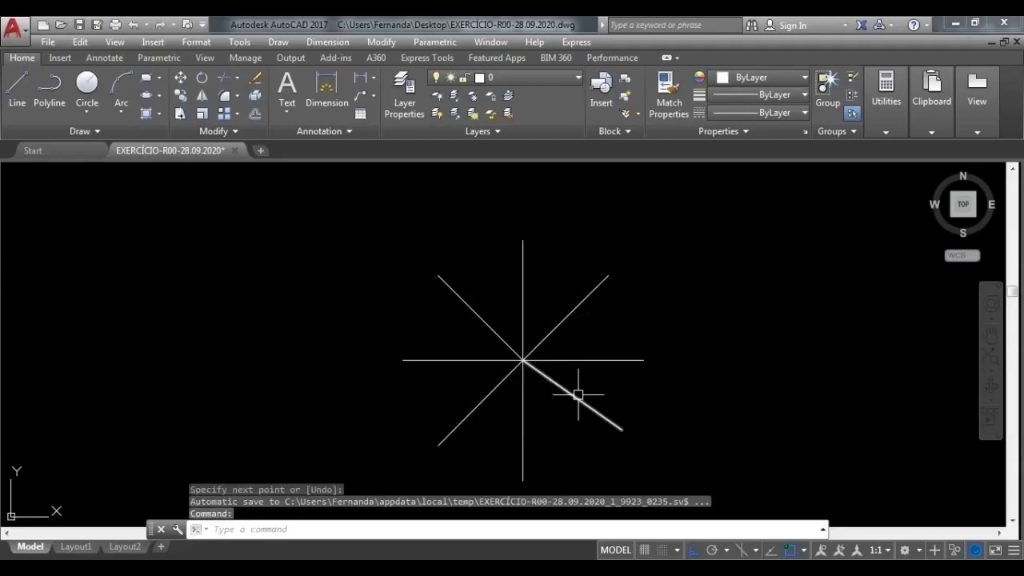
{"action": "left_click", "coordinate": [641, 361]}
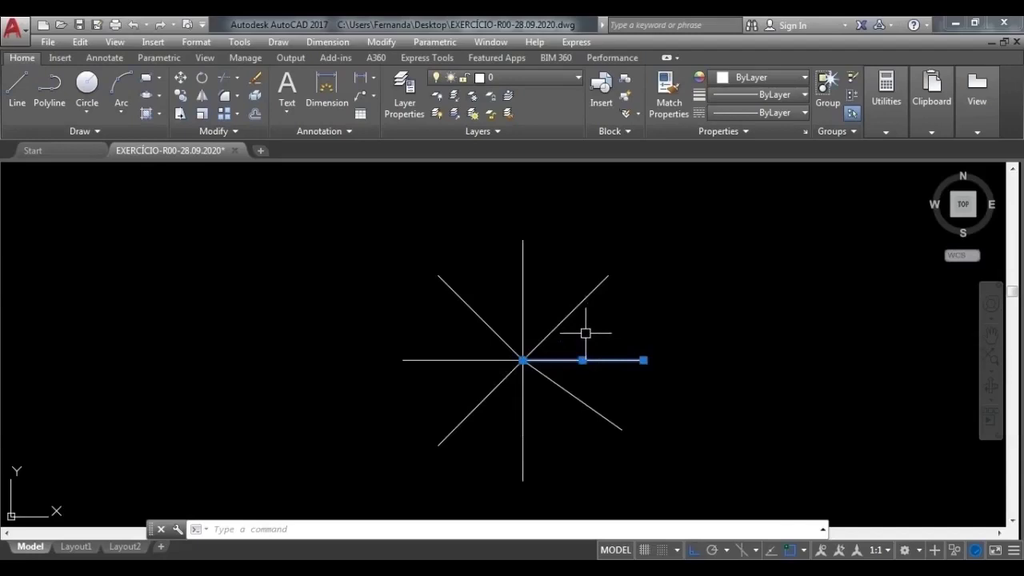
{"action": "key", "text": "Escape"}
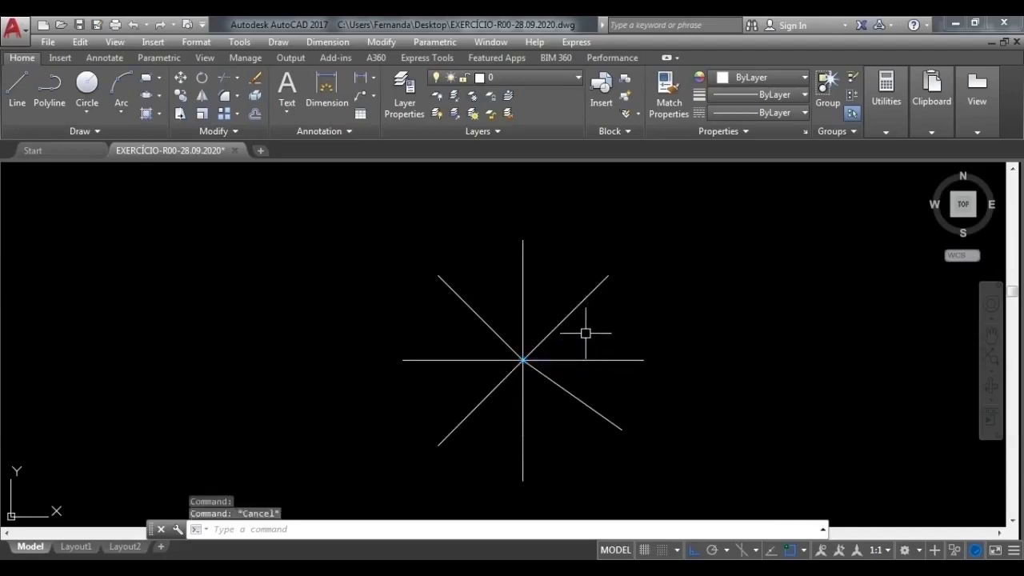
Draw a 2.5-unit line at 15° from the centre of the cross
{"action": "left_click", "coordinate": [19, 93]}
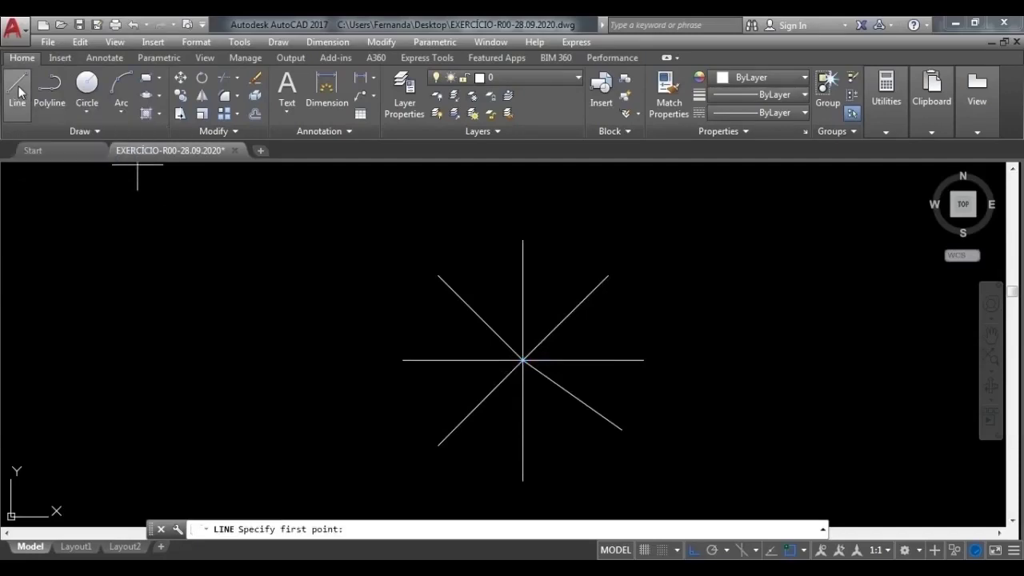
{"action": "left_click", "coordinate": [522, 360]}
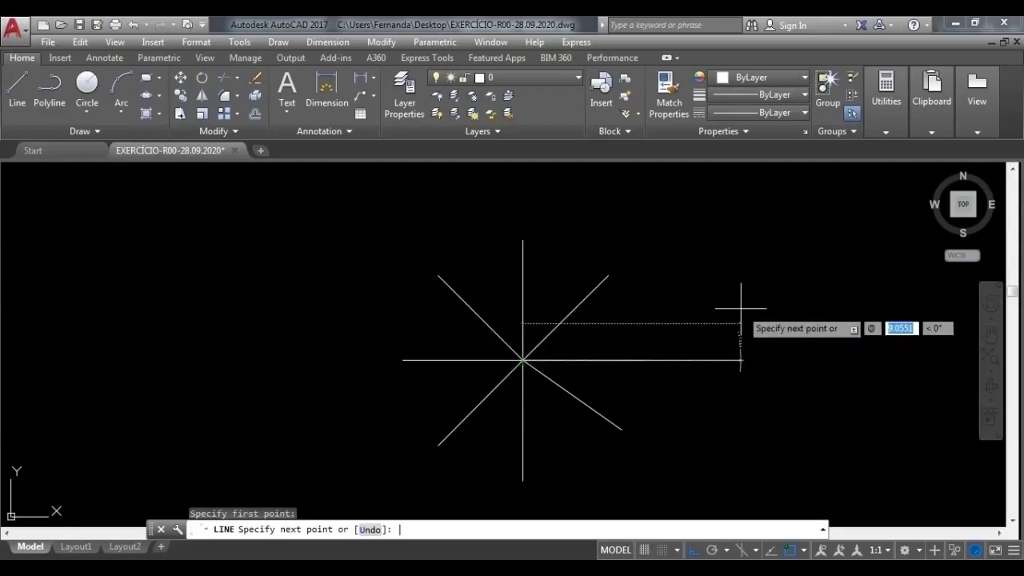
{"action": "type", "text": "2.5"}
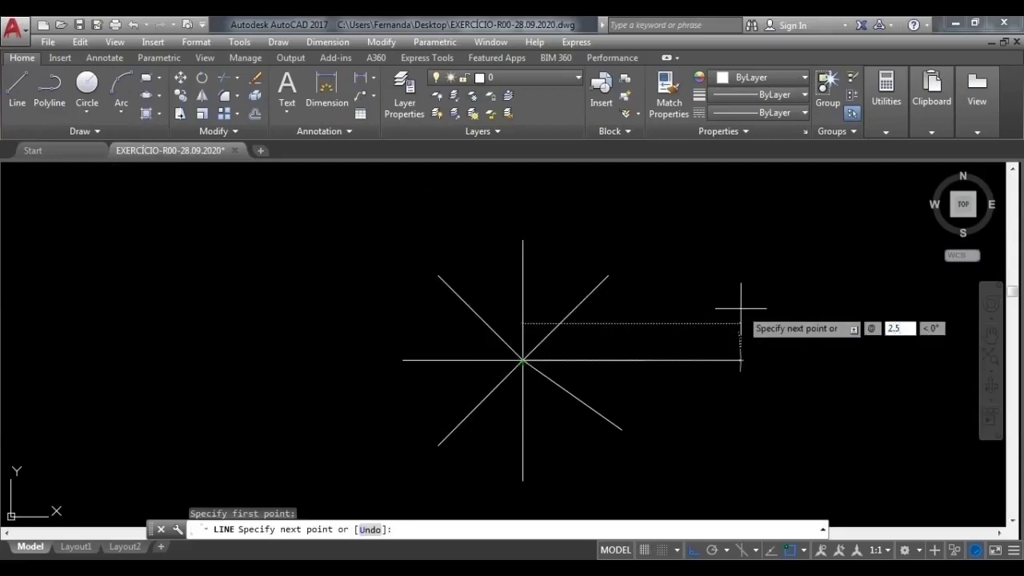
{"action": "key", "text": "Tab"}
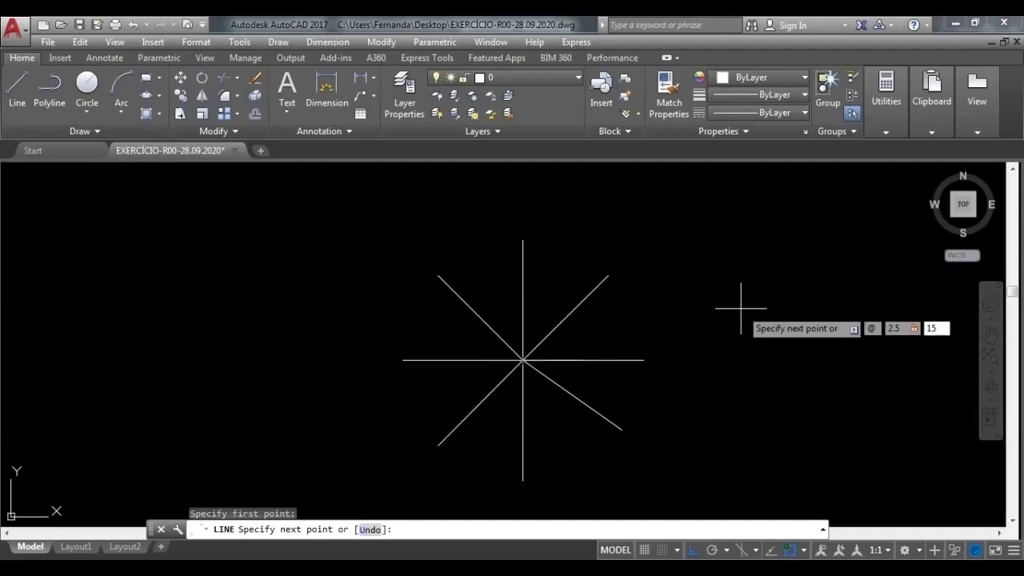
{"action": "key", "text": "Return"}
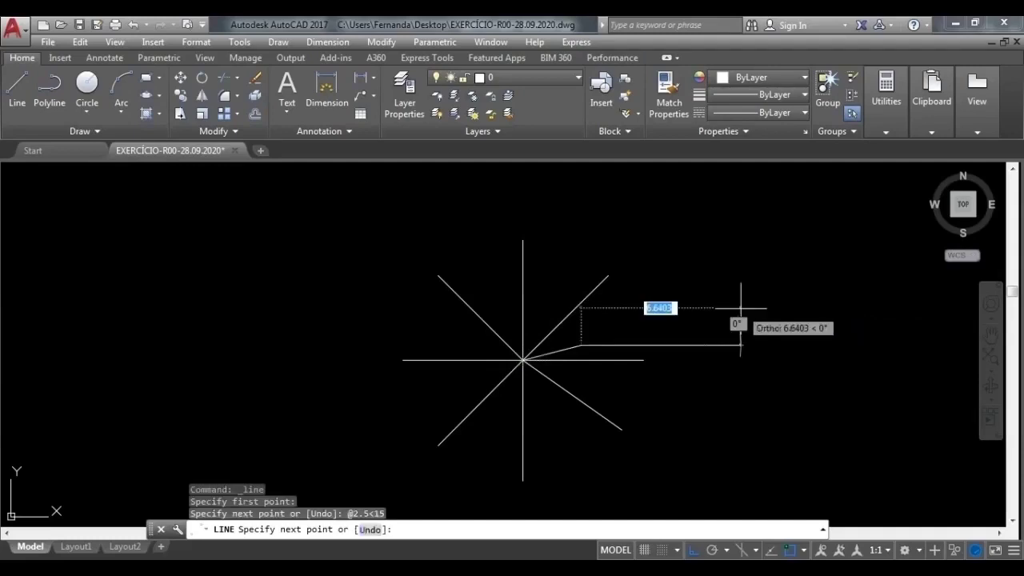
{"action": "key", "text": "Return"}
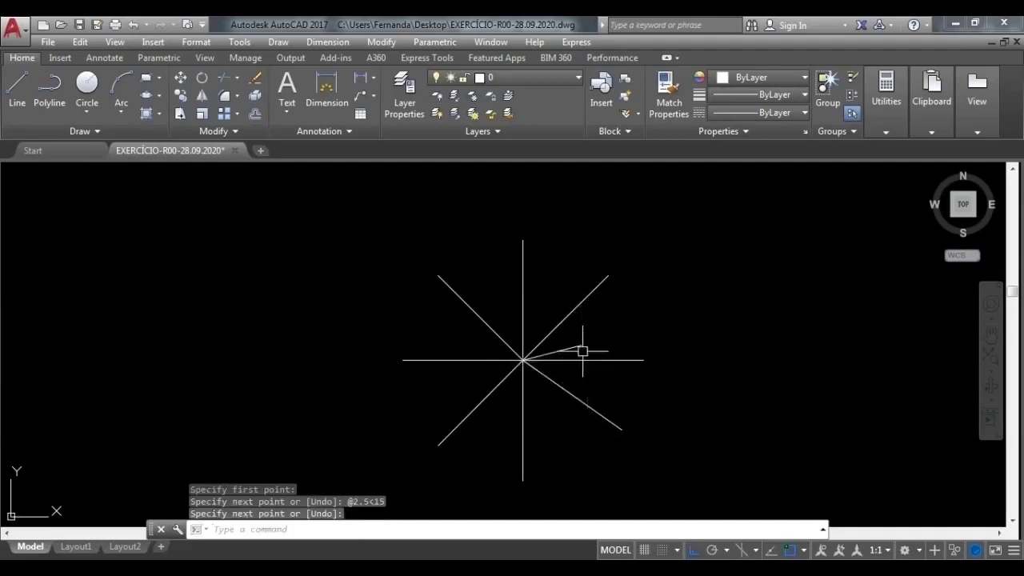
{"action": "left_click", "coordinate": [581, 346]}
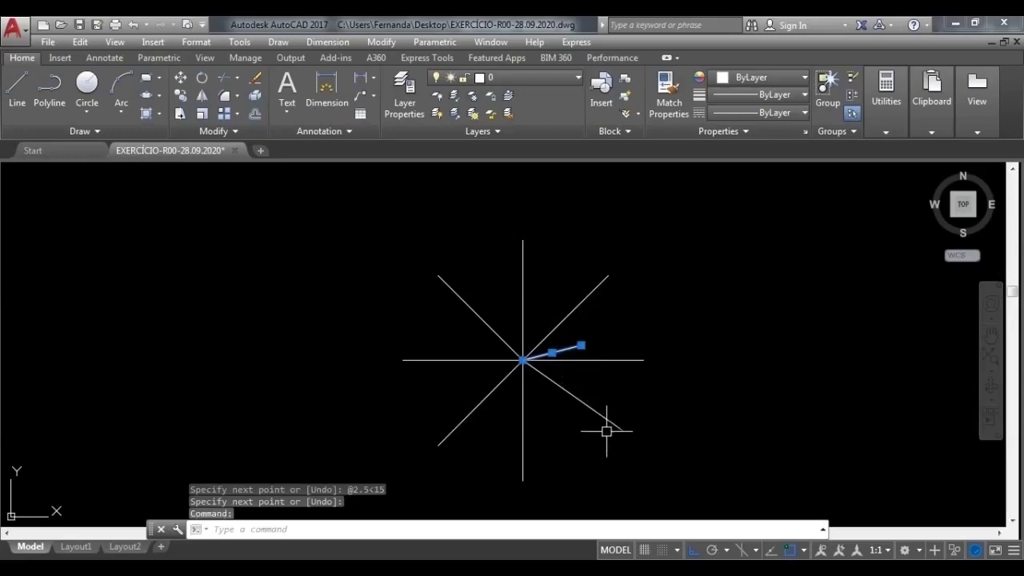
{"action": "key", "text": "Escape"}
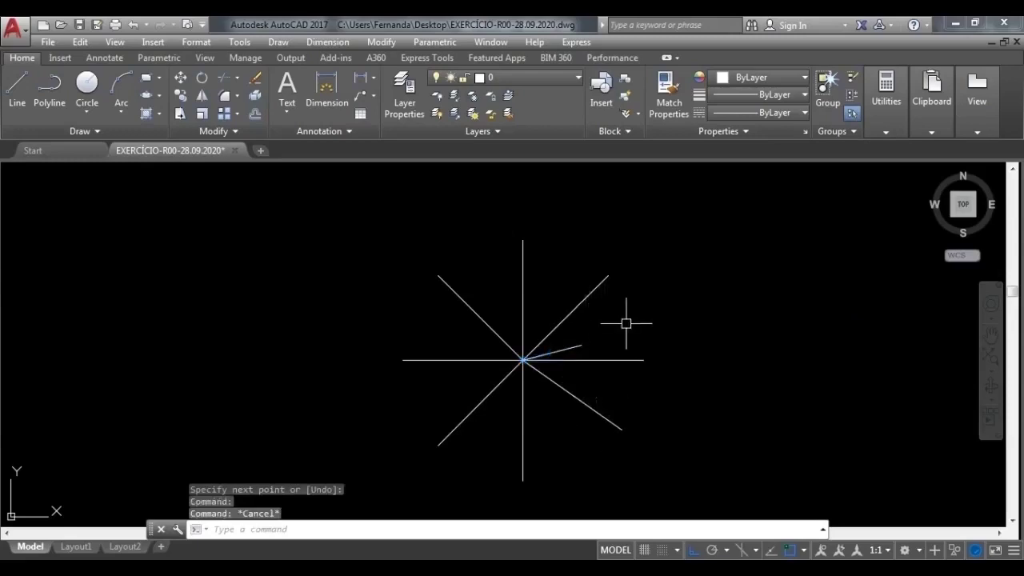
Draw a 2.5-unit line at 30° from the centre of the cross
{"action": "left_click", "coordinate": [16, 94]}
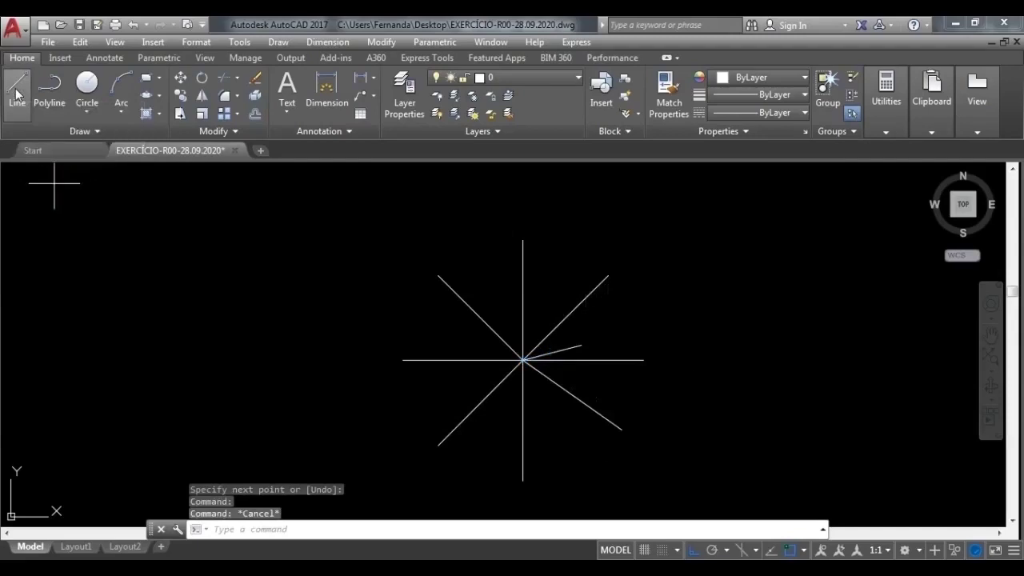
{"action": "left_click", "coordinate": [522, 360]}
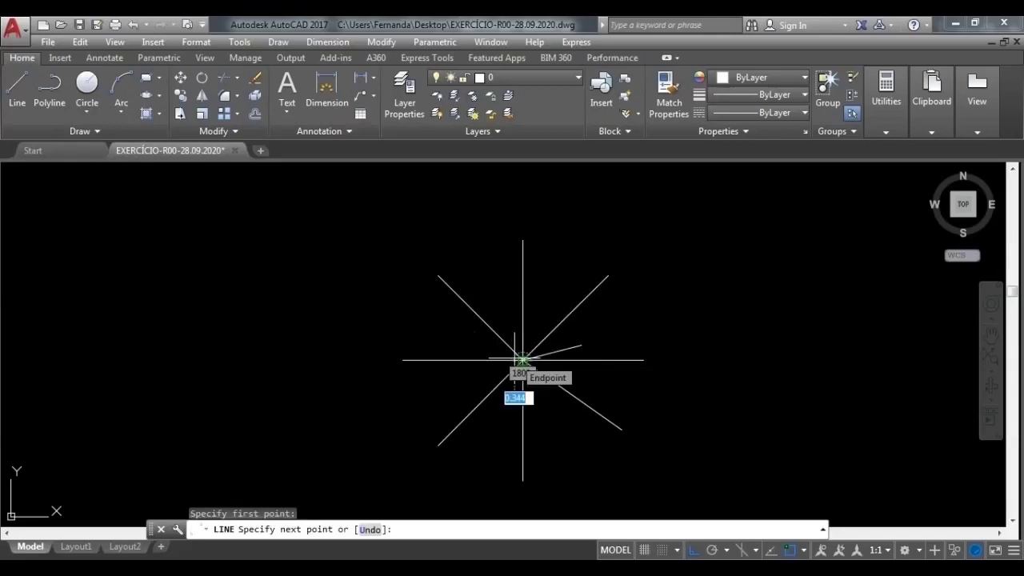
{"action": "type", "text": "2"}
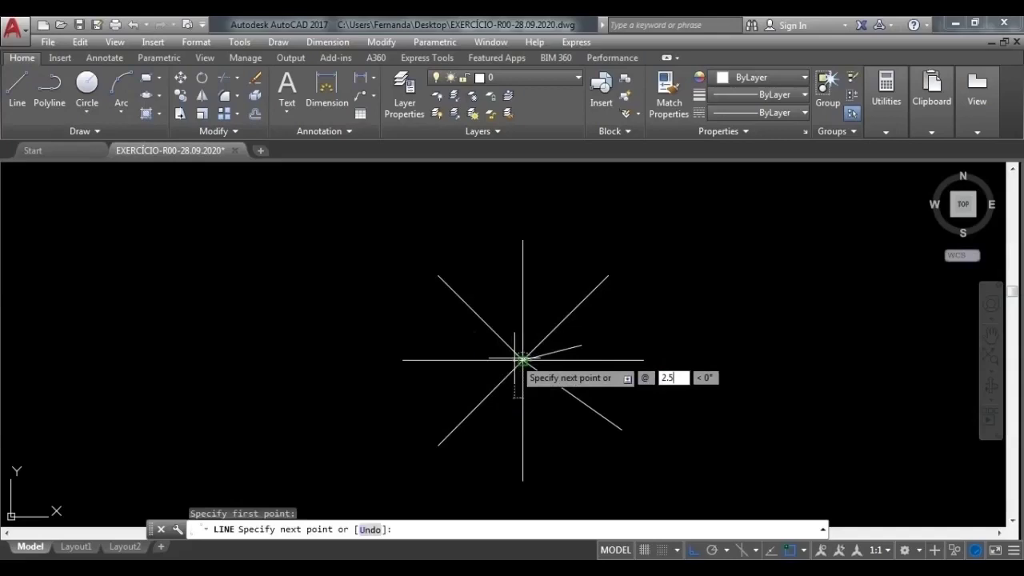
{"action": "type", "text": ".5"}
{"action": "key", "text": "Tab"}
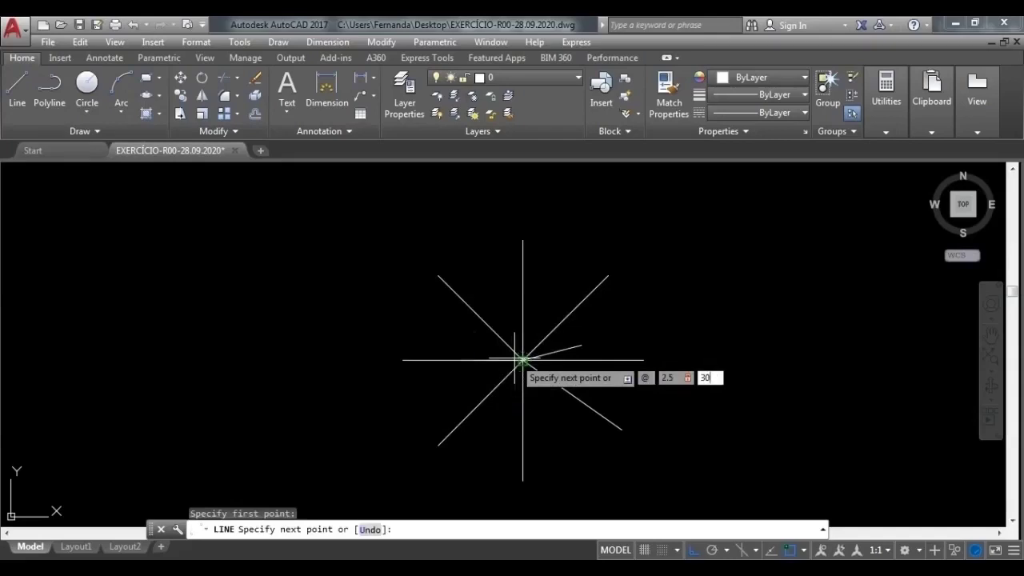
{"action": "type", "text": "30"}
{"action": "key", "text": "Return"}
{"action": "key", "text": "Return"}
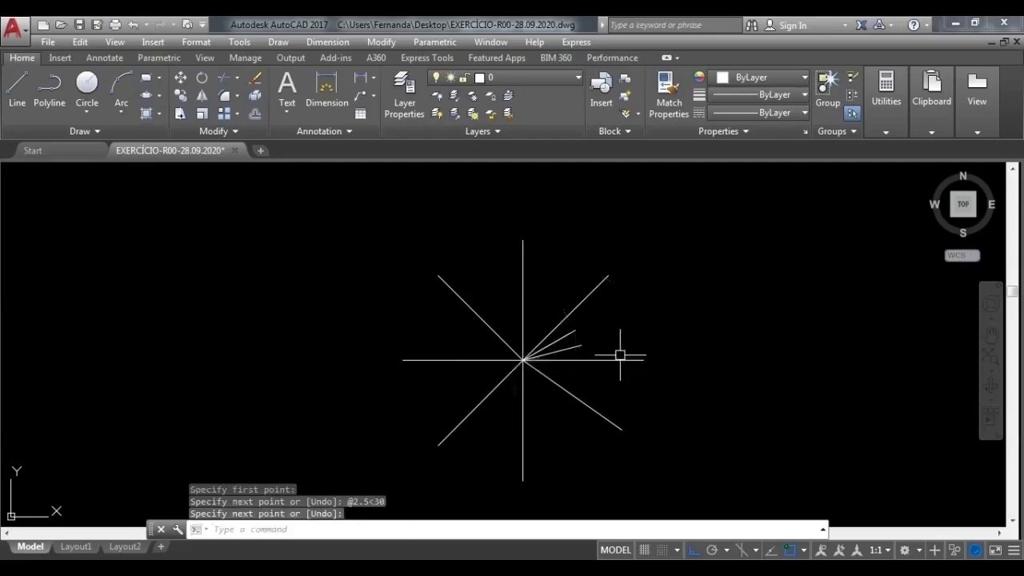
Examine the 15°, 30° and 45° lines by selecting them together, and clear the selection
{"action": "left_click", "coordinate": [581, 349]}
{"action": "left_click", "coordinate": [600, 312]}
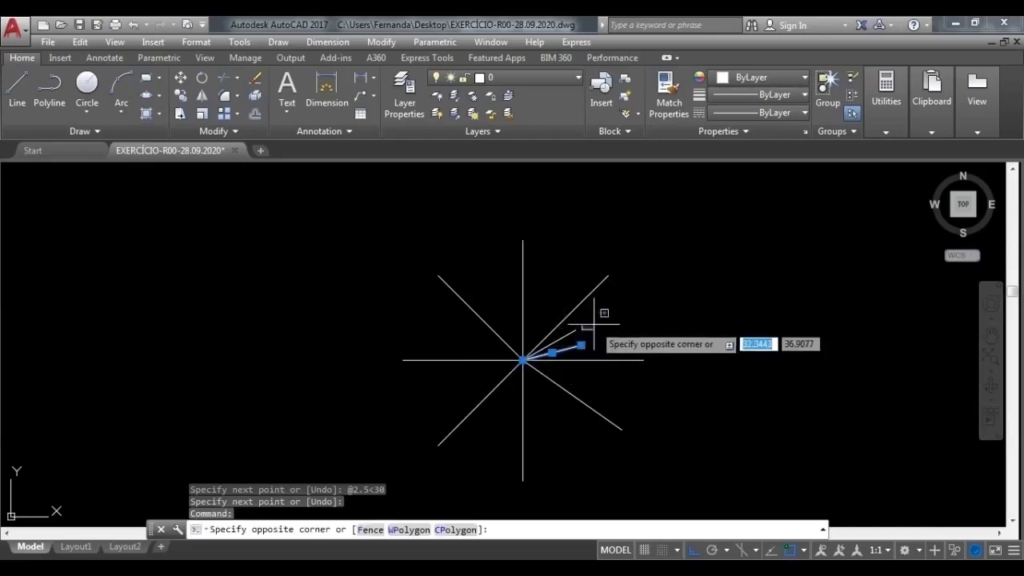
{"action": "left_click", "coordinate": [560, 336]}
{"action": "left_click", "coordinate": [610, 280]}
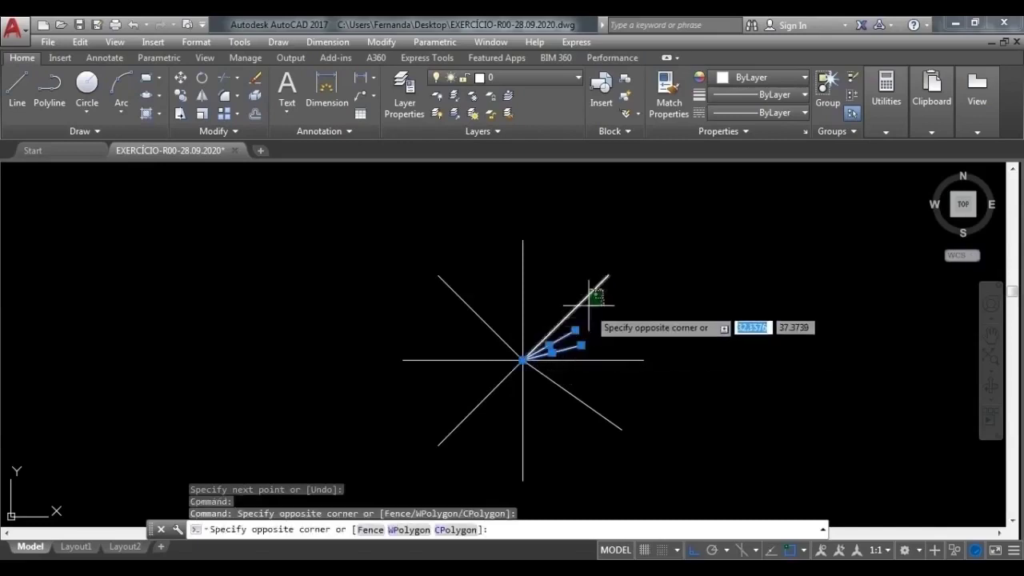
{"action": "left_click", "coordinate": [596, 313]}
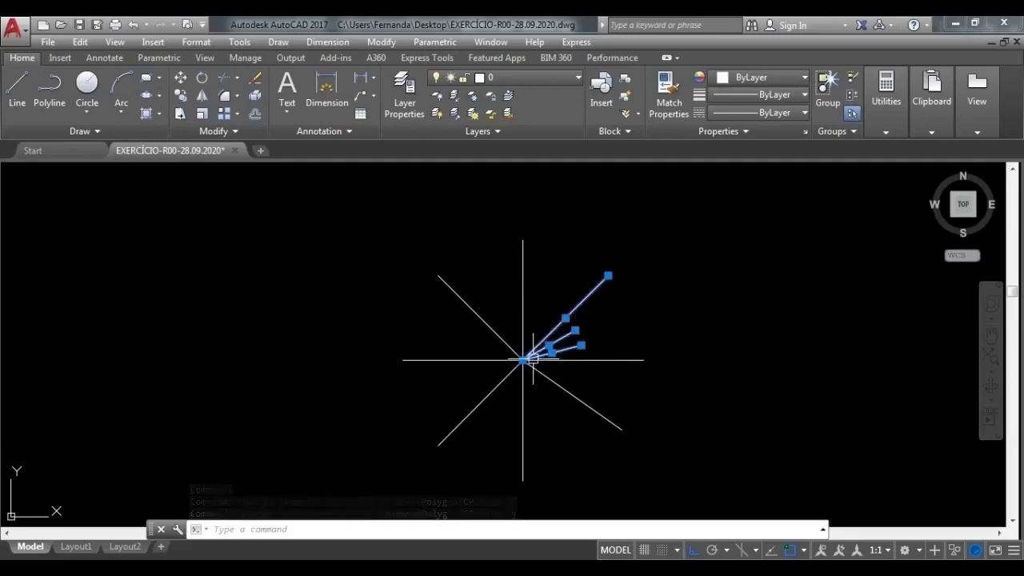
{"action": "key", "text": "Escape"}
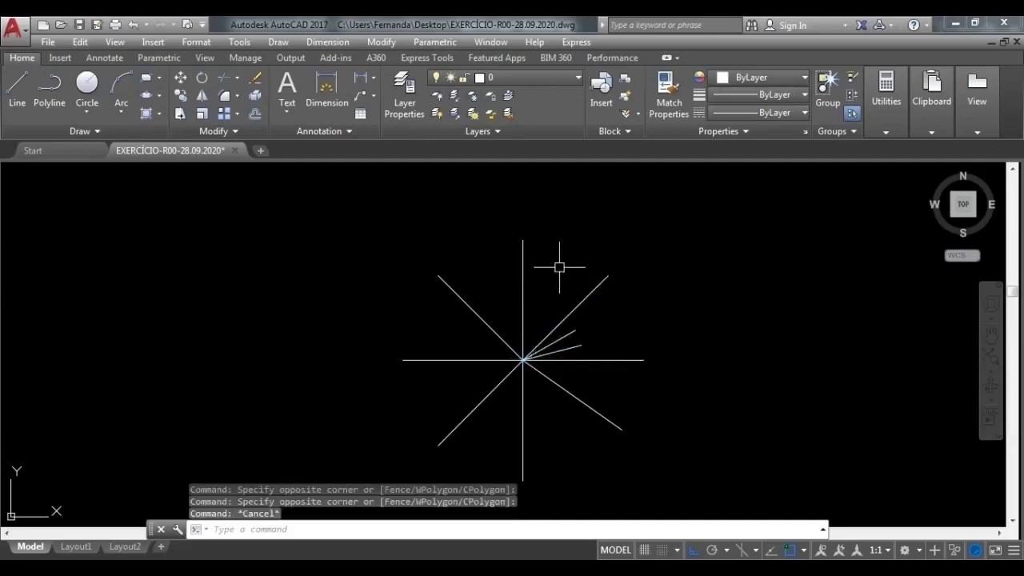
Draw a 2.5-unit line at 60° from the centre of the cross, toggling Ortho mode during the command
{"action": "left_click", "coordinate": [16, 91]}
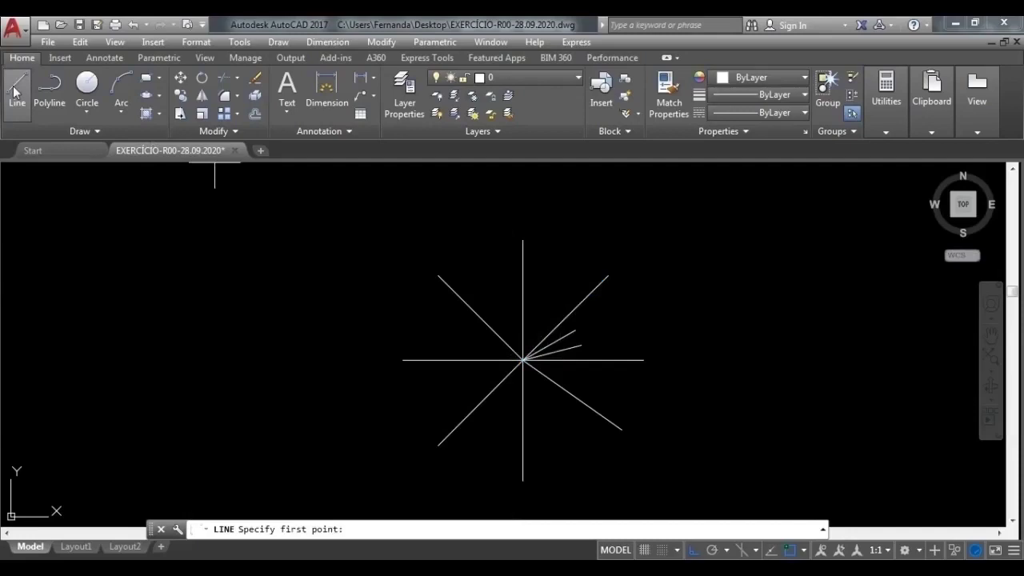
{"action": "left_click", "coordinate": [521, 360]}
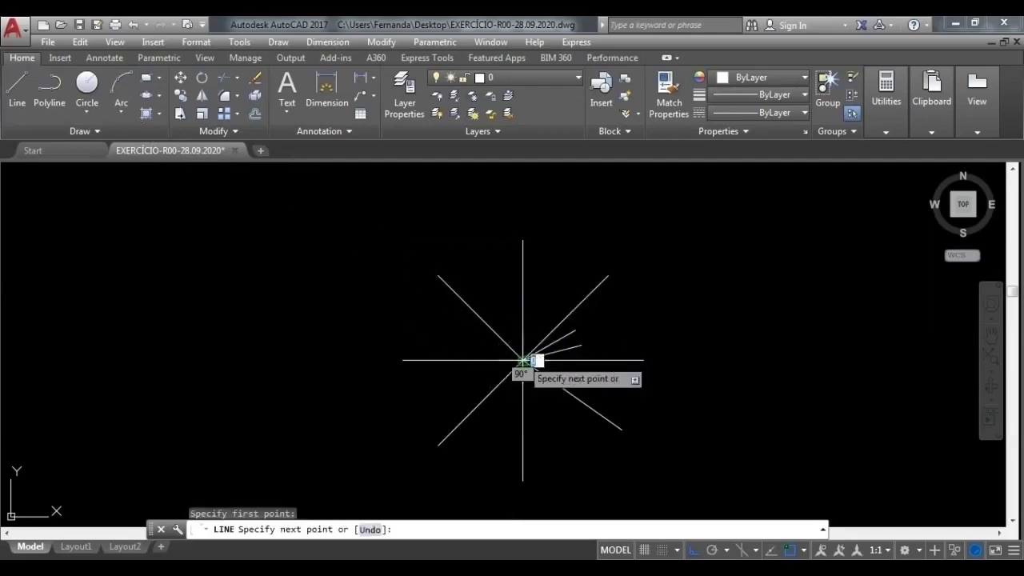
{"action": "key", "text": "F8"}
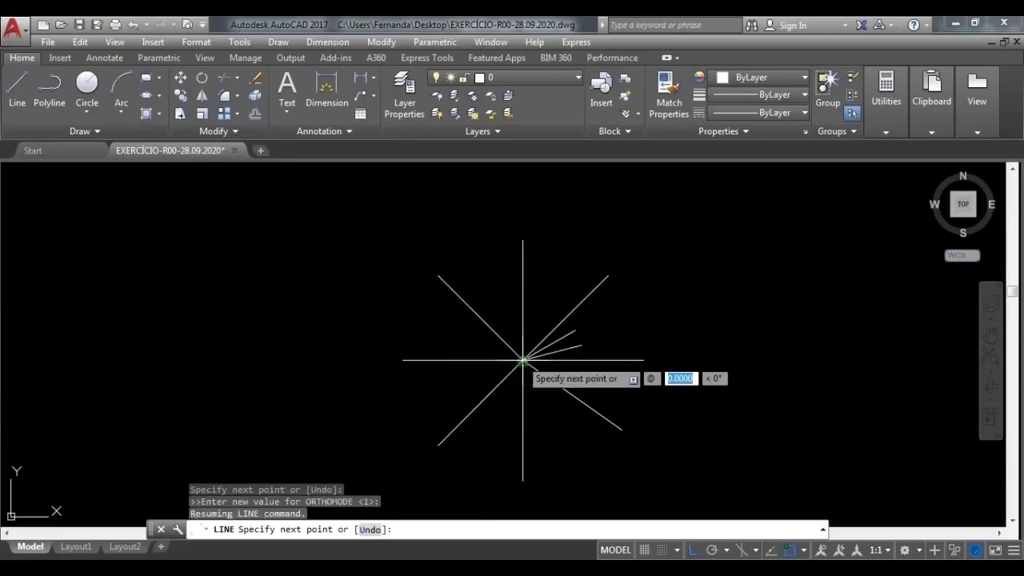
{"action": "type", "text": "2.5"}
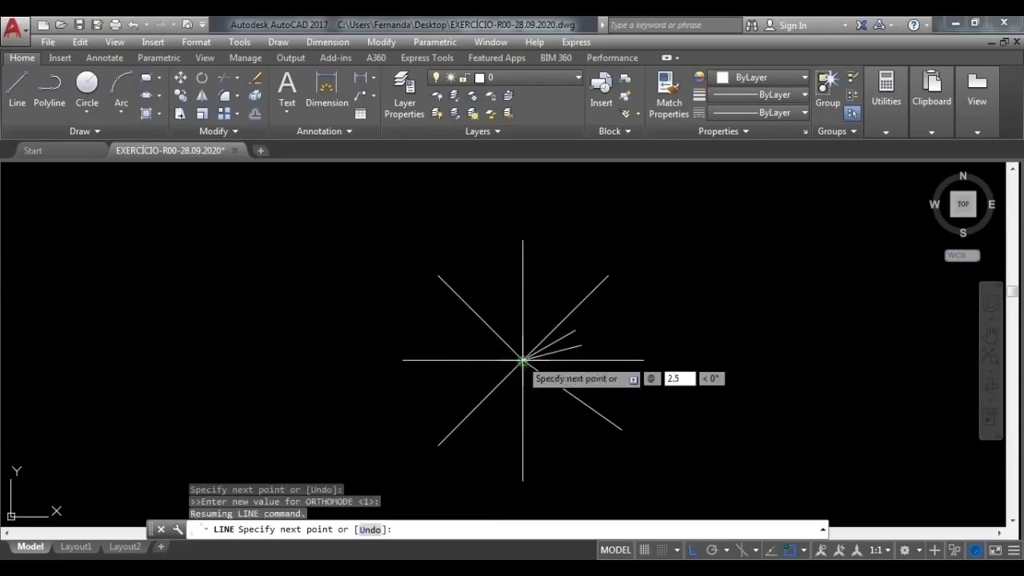
{"action": "key", "text": "Tab"}
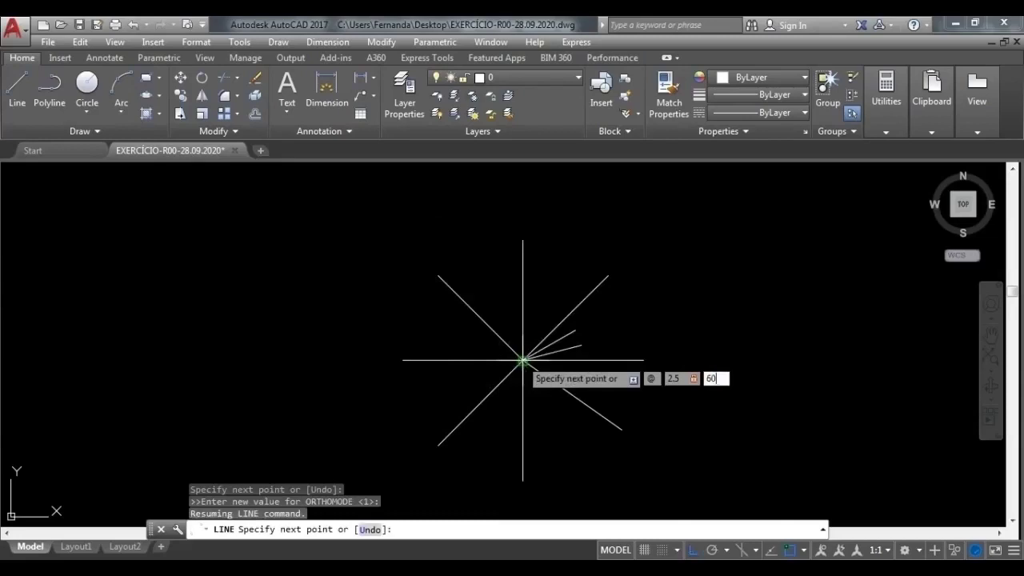
{"action": "type", "text": "60"}
{"action": "key", "text": "Return"}
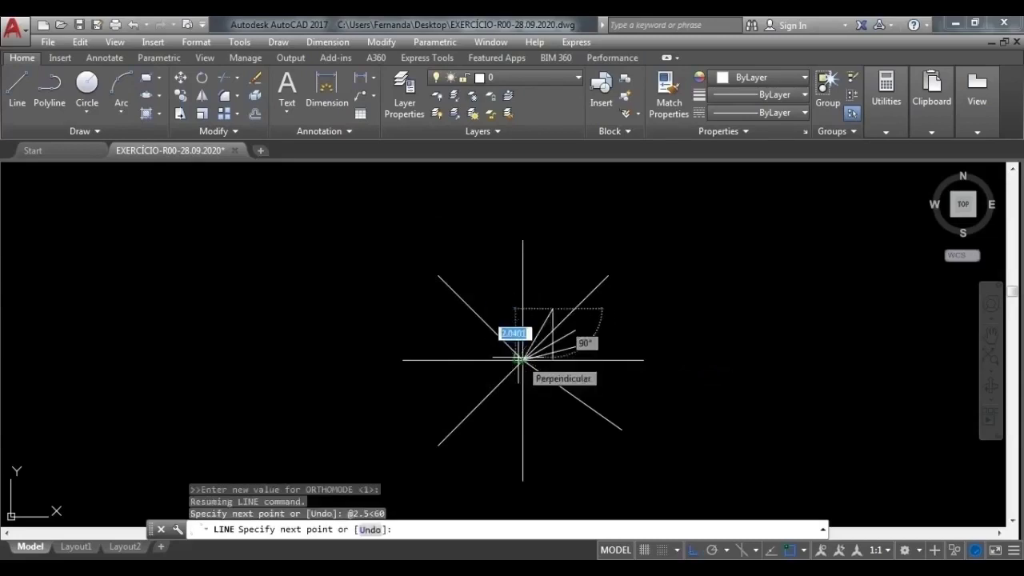
{"action": "key", "text": "Escape"}
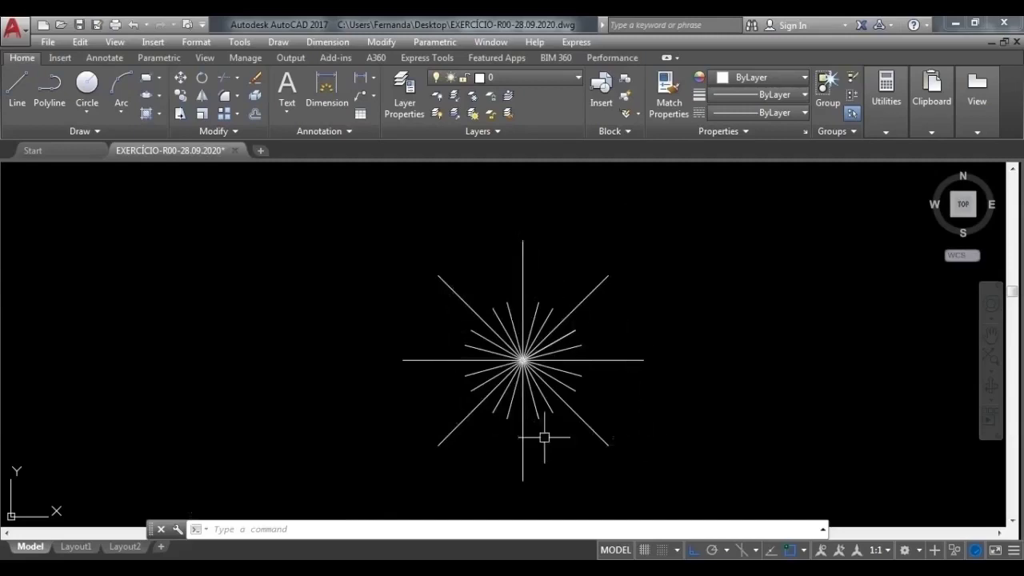
Examine the short lines at 75°, 60°, 30°, 15° and 345° by selecting them, and clear the selection
{"action": "left_click", "coordinate": [534, 307]}
{"action": "left_click", "coordinate": [549, 313]}
{"action": "left_click", "coordinate": [569, 333]}
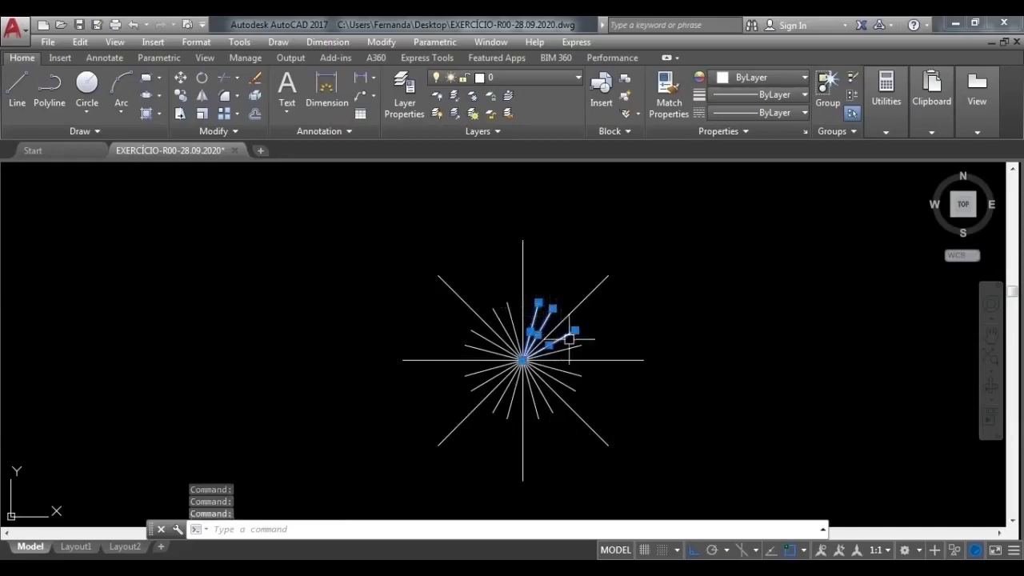
{"action": "left_click", "coordinate": [573, 350]}
{"action": "left_click", "coordinate": [575, 373]}
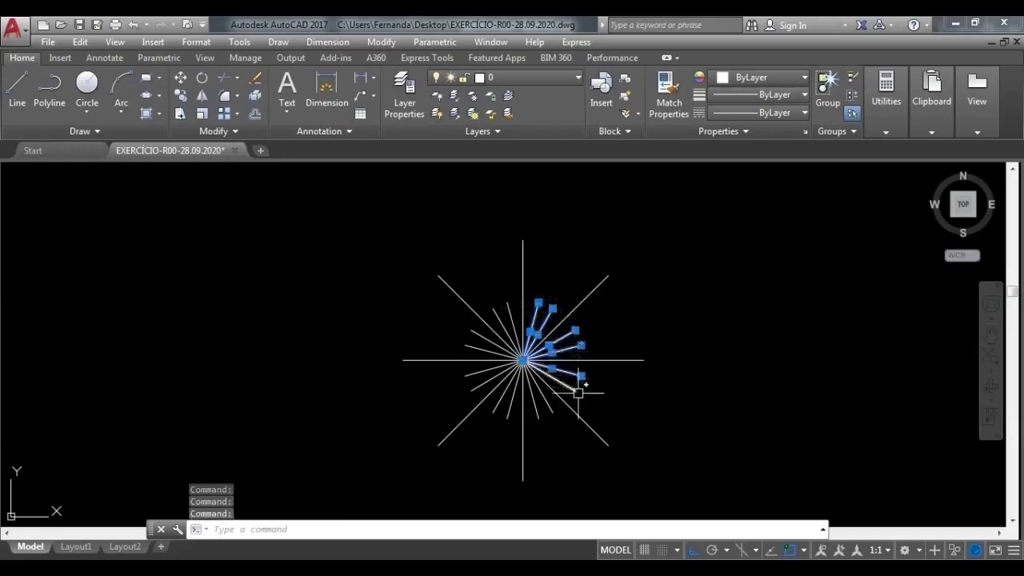
{"action": "key", "text": "Escape"}
Select the long lines at 0°, 45°, 90° and 135° to examine their angular spacing
{"action": "left_click", "coordinate": [616, 360]}
{"action": "left_click", "coordinate": [599, 284]}
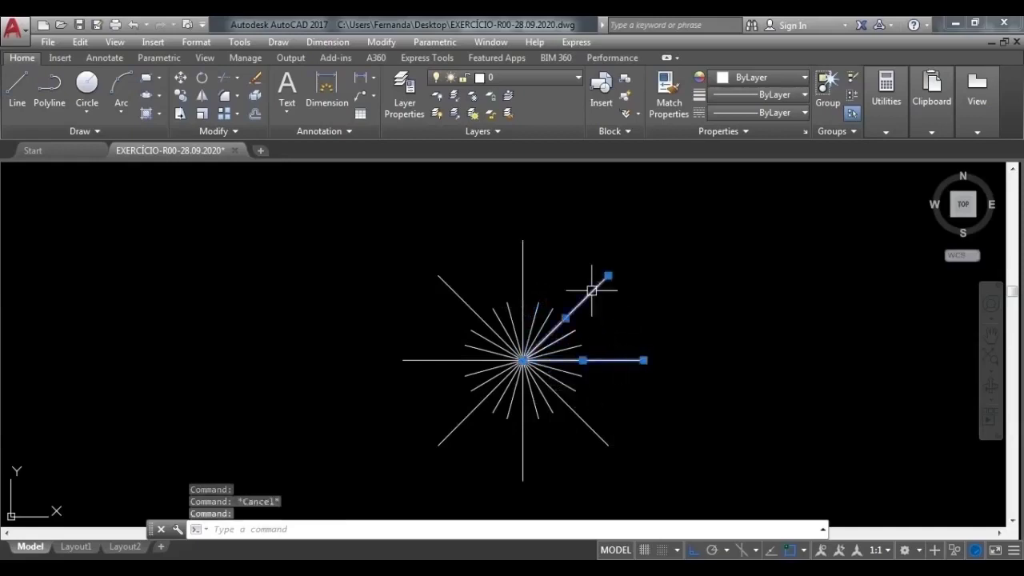
{"action": "left_click", "coordinate": [524, 266]}
{"action": "left_click", "coordinate": [449, 285]}
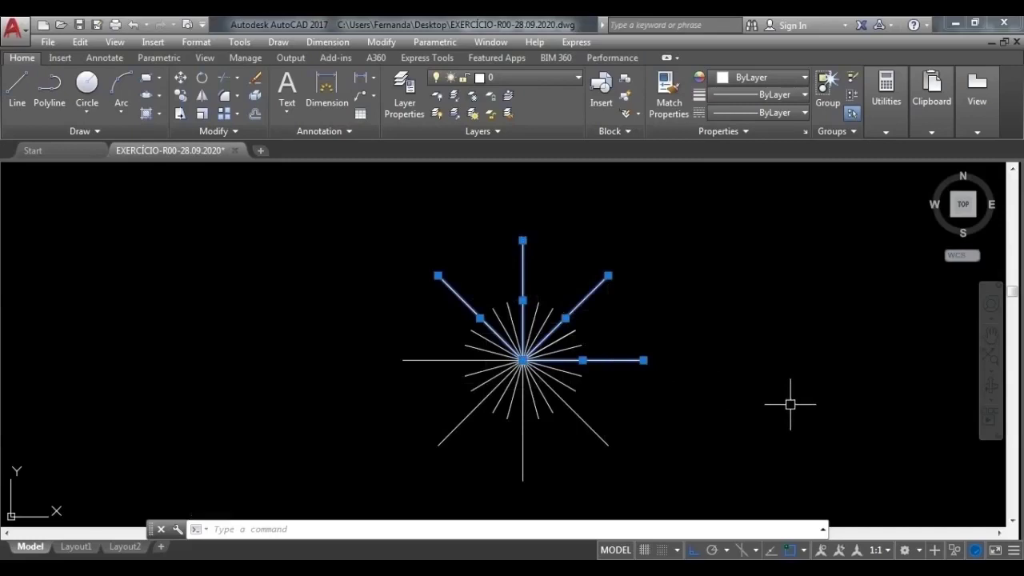
Clear the line selection and draw a 3-unit horizontal line leftwards in the empty area to the right of the radial lines
{"action": "key", "text": "Escape"}
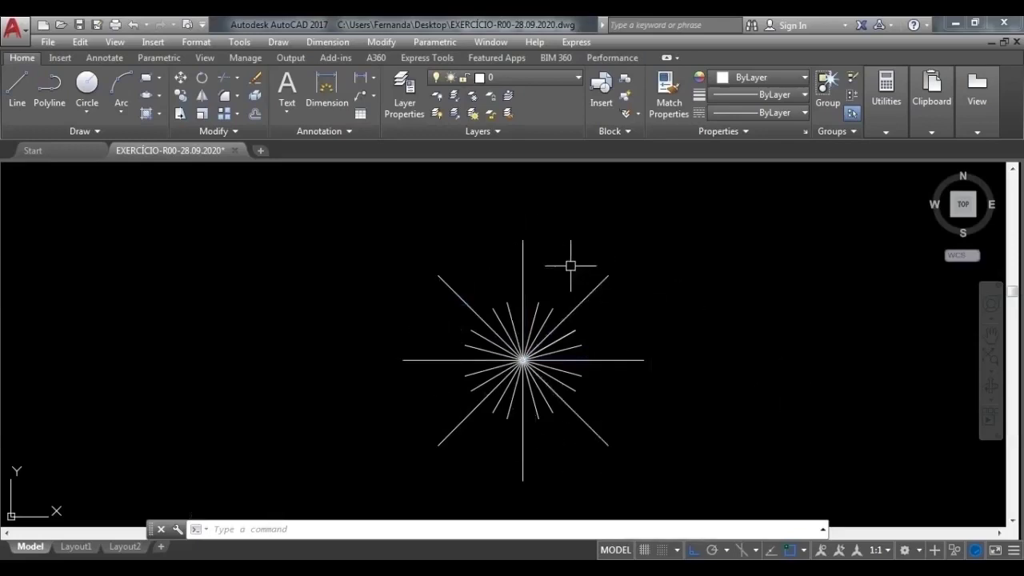
{"action": "scroll", "coordinate": [567, 264], "scroll_direction": "down", "scroll_amount": 1}
{"action": "scroll", "coordinate": [563, 250], "scroll_direction": "down", "scroll_amount": 1}
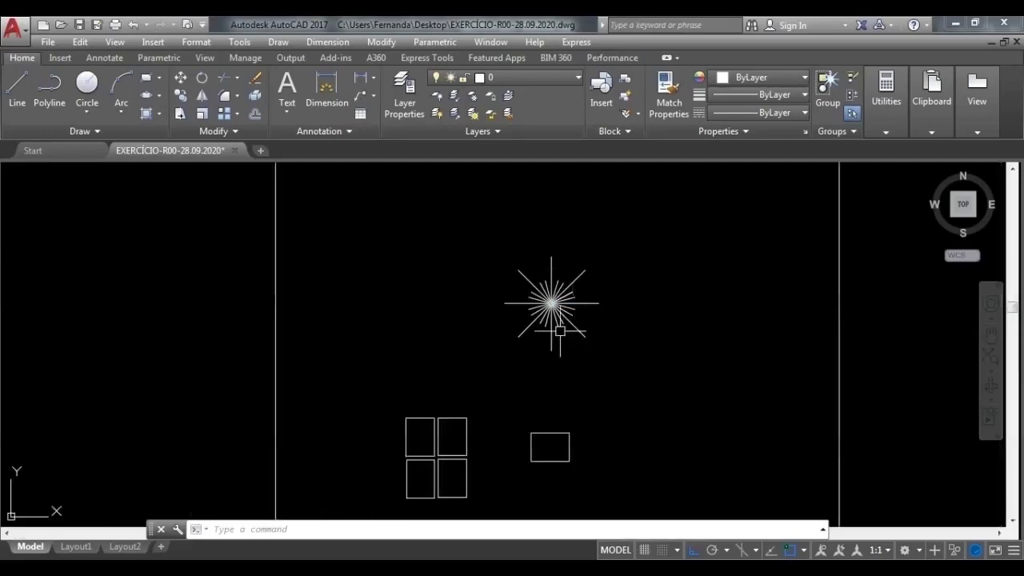
{"action": "scroll", "coordinate": [549, 344], "scroll_direction": "up", "scroll_amount": 1}
{"action": "scroll", "coordinate": [549, 352], "scroll_direction": "down", "scroll_amount": 1}
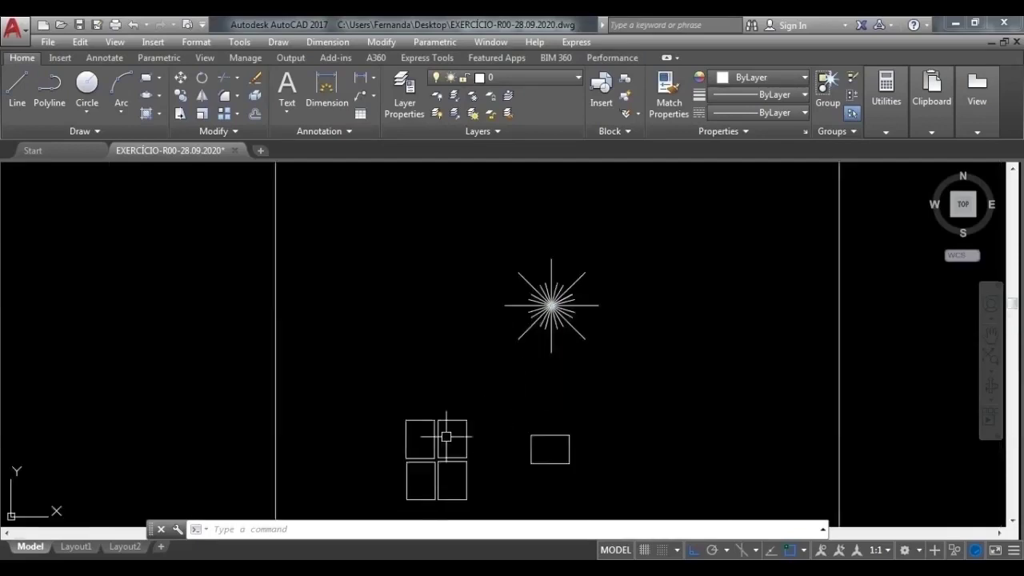
{"action": "scroll", "coordinate": [473, 272], "scroll_direction": "up", "scroll_amount": 1}
{"action": "middle_click_drag", "start_coordinate": [627, 278], "coordinate": [331, 336]}
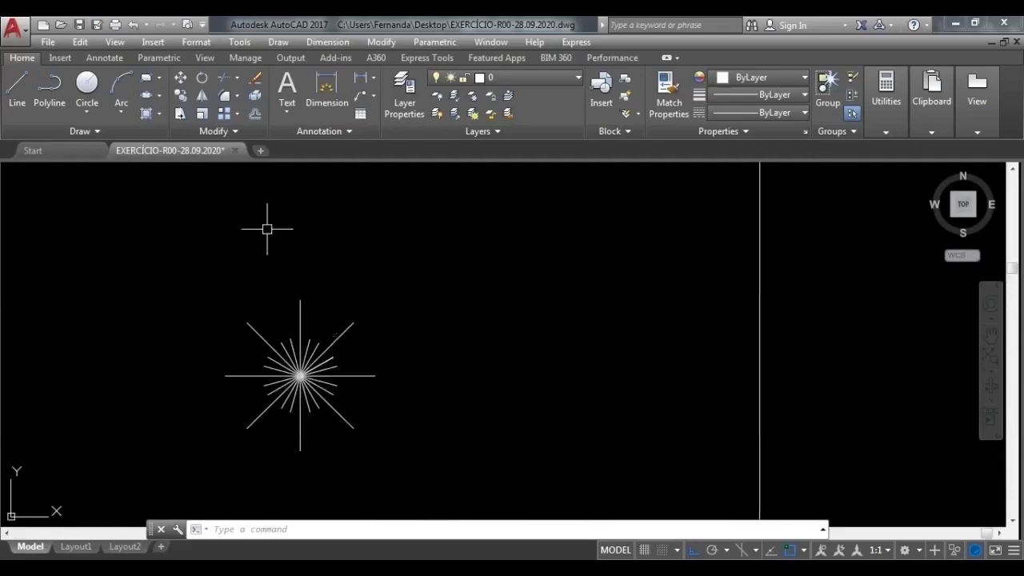
{"action": "left_click", "coordinate": [17, 88]}
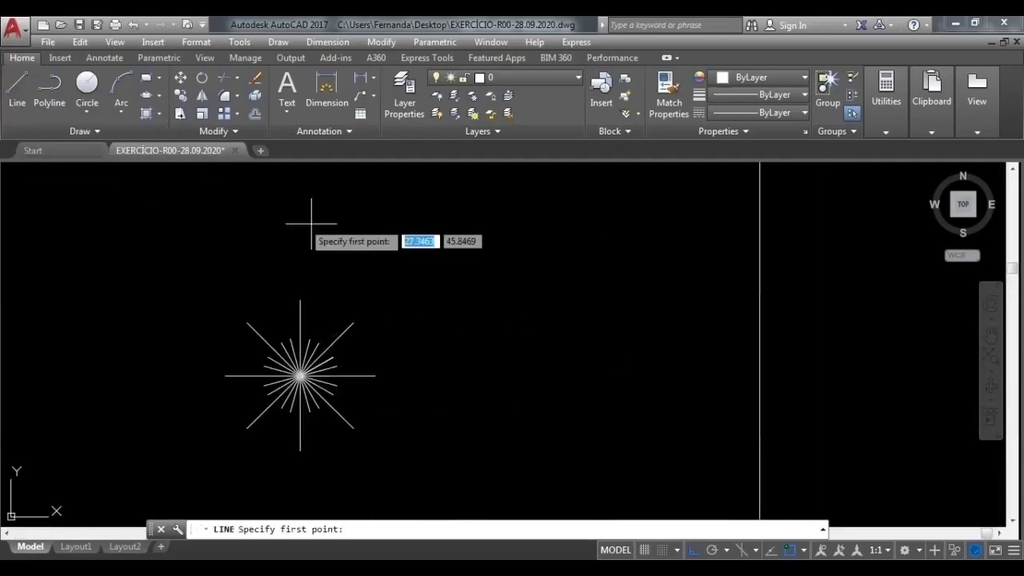
{"action": "left_click", "coordinate": [466, 289]}
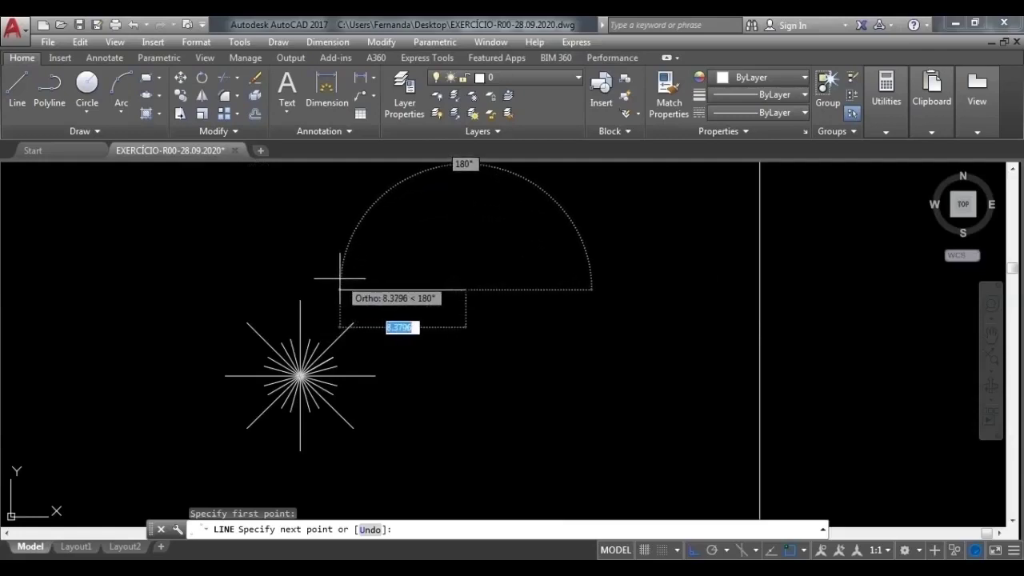
{"action": "type", "text": "3"}
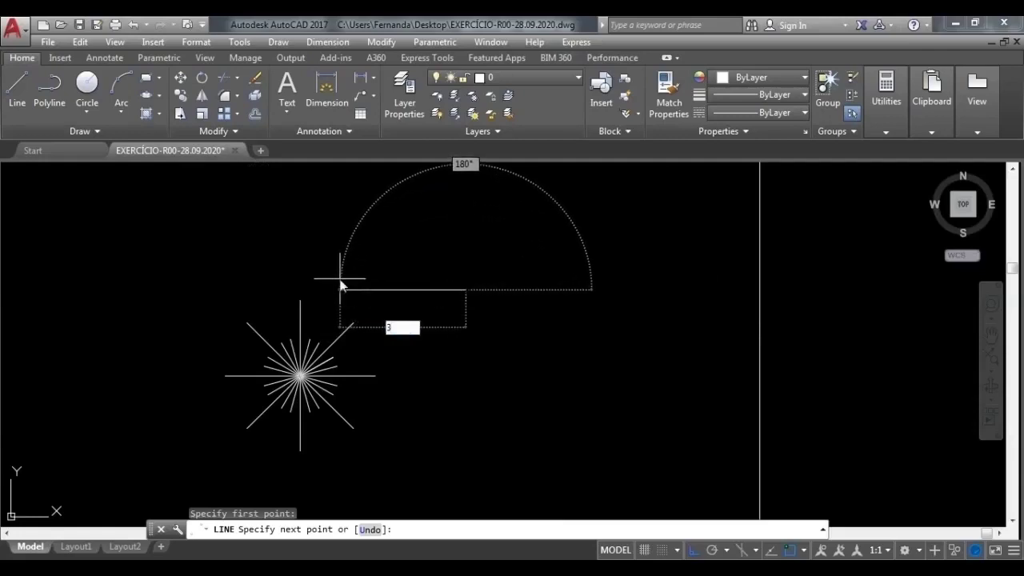
{"action": "key", "text": "Return"}
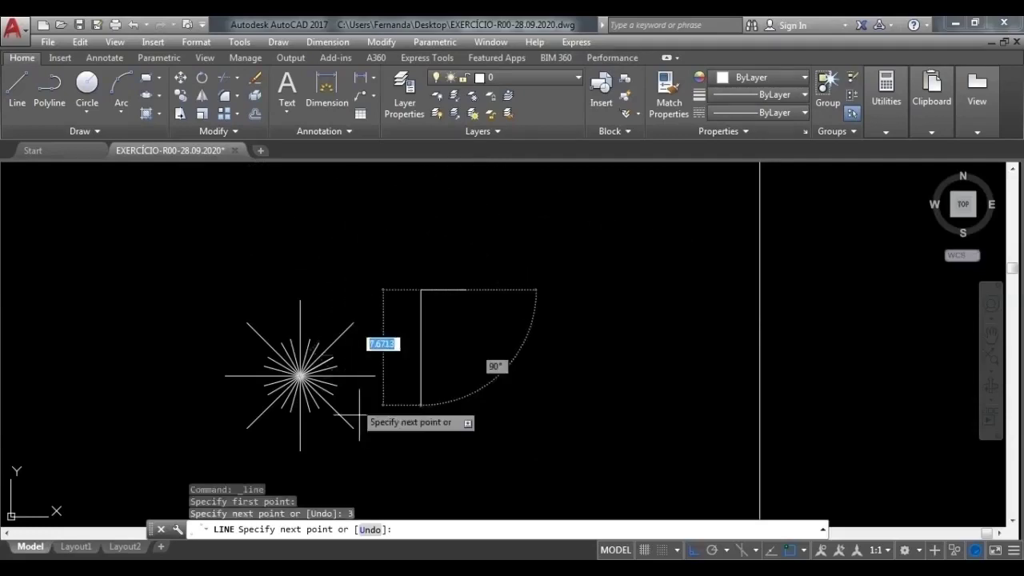
Continue the line with a 5-unit segment upwards and a 6-unit segment to the right
{"action": "scroll", "coordinate": [444, 320], "scroll_direction": "up", "scroll_amount": 4}
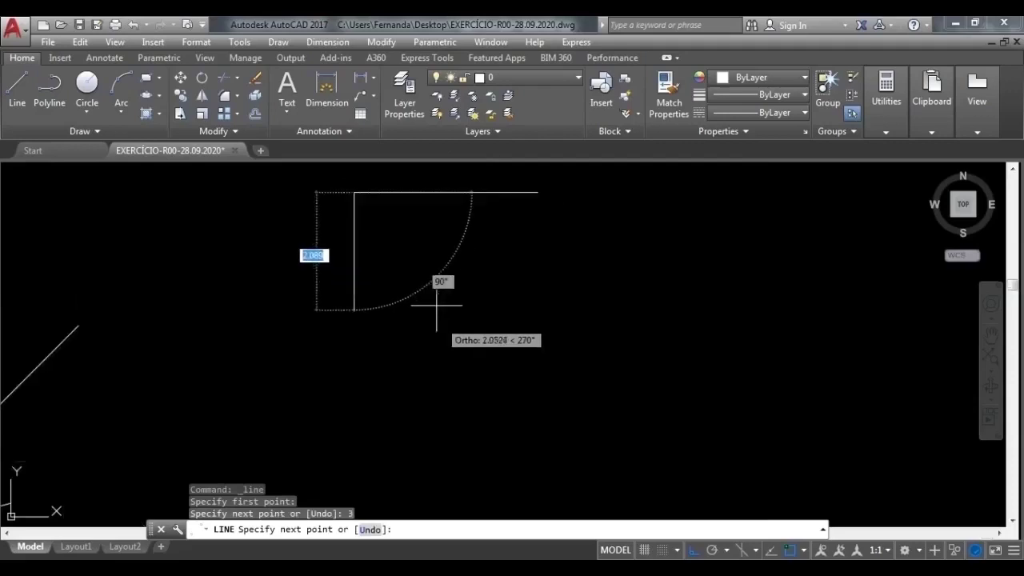
{"action": "middle_click_drag", "start_coordinate": [439, 272], "coordinate": [431, 482]}
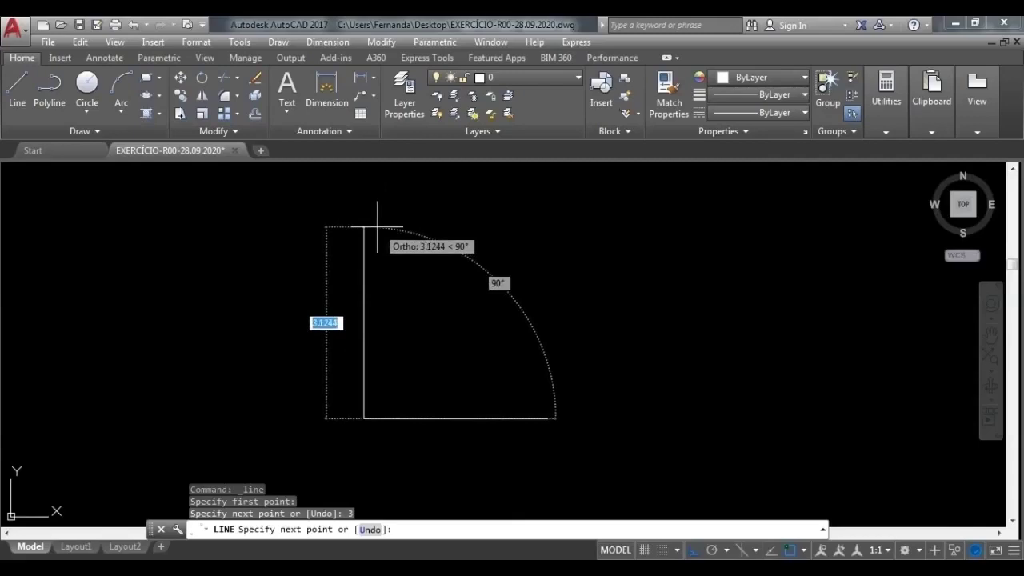
{"action": "type", "text": "5"}
{"action": "key", "text": "Return"}
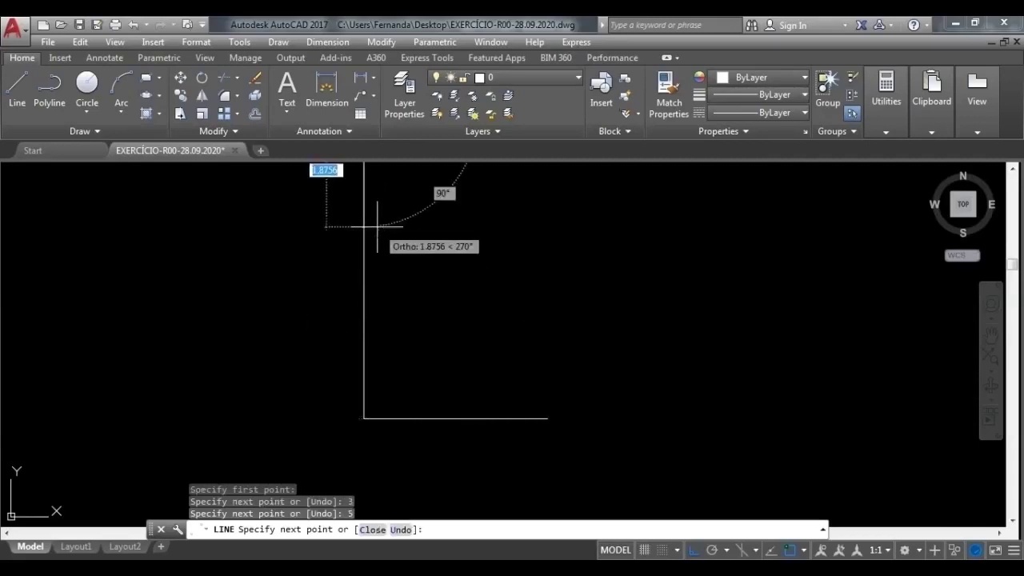
{"action": "scroll", "coordinate": [388, 224], "scroll_direction": "down", "scroll_amount": 2}
{"action": "middle_click_drag", "start_coordinate": [400, 215], "coordinate": [372, 356]}
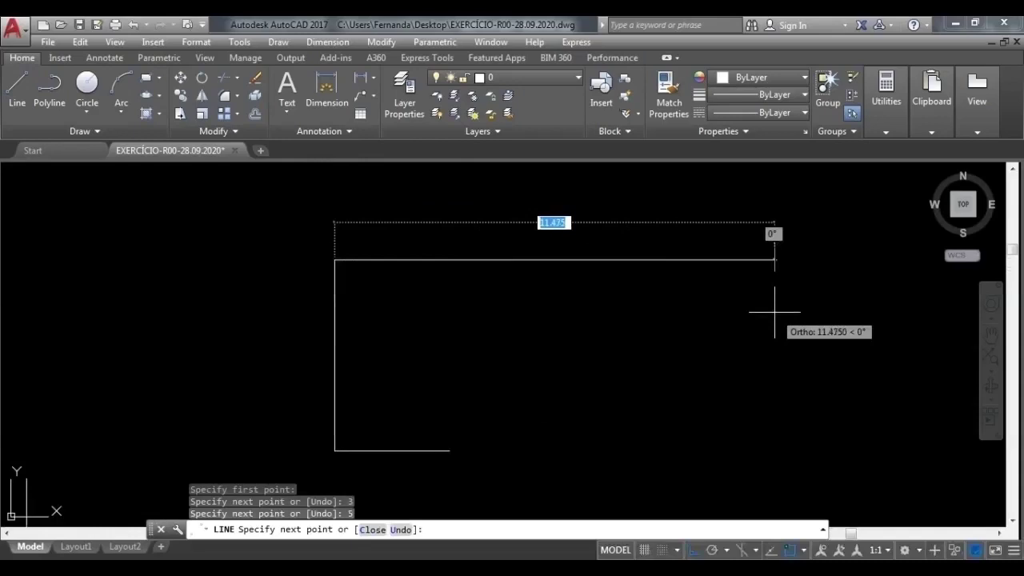
{"action": "type", "text": "5"}
{"action": "key", "text": "Return"}
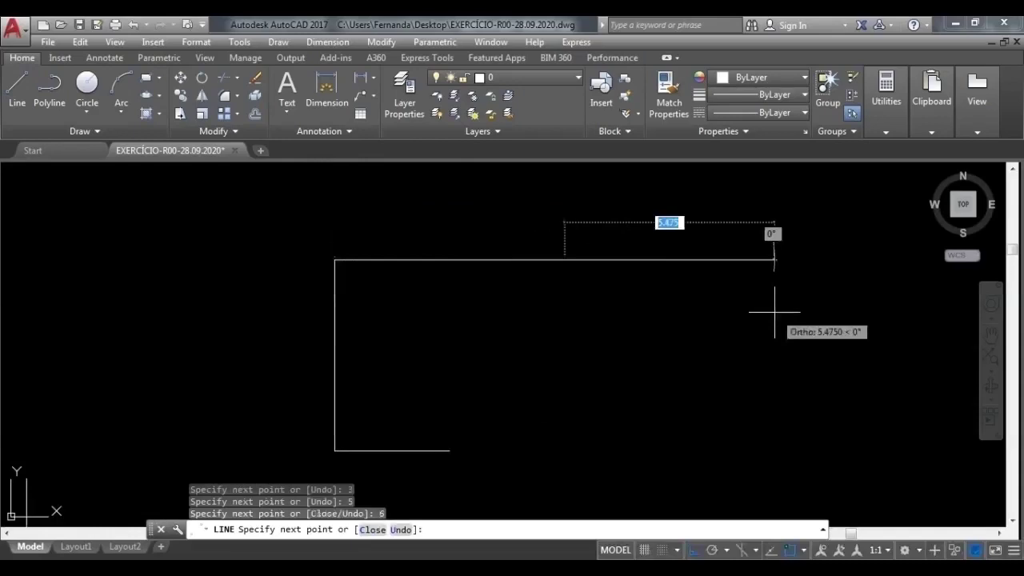
Add a 4-unit segment upwards to the stepped line and finish the Line command
{"action": "middle_click_drag", "start_coordinate": [683, 252], "coordinate": [642, 392]}
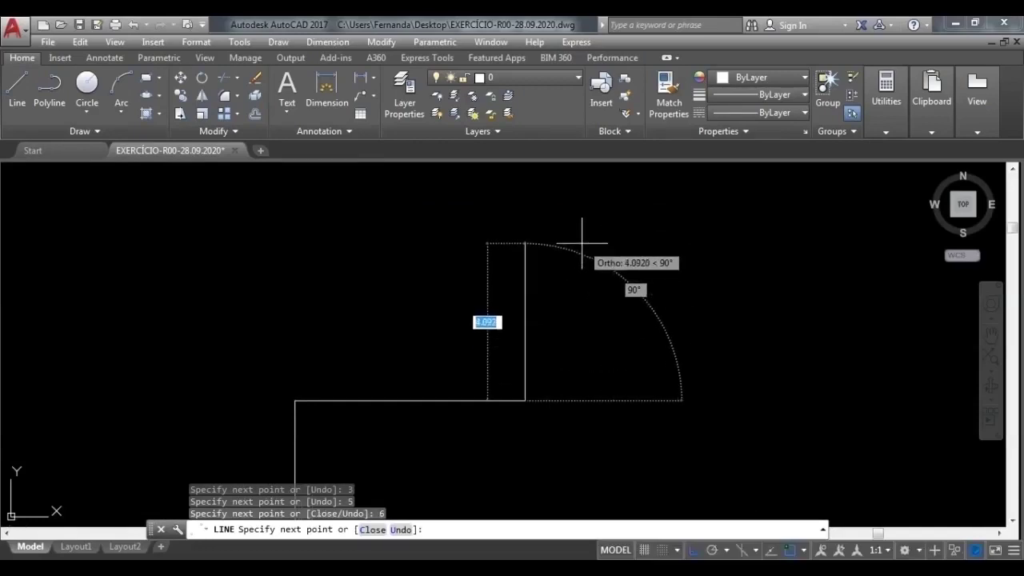
{"action": "type", "text": "4"}
{"action": "key", "text": "Return"}
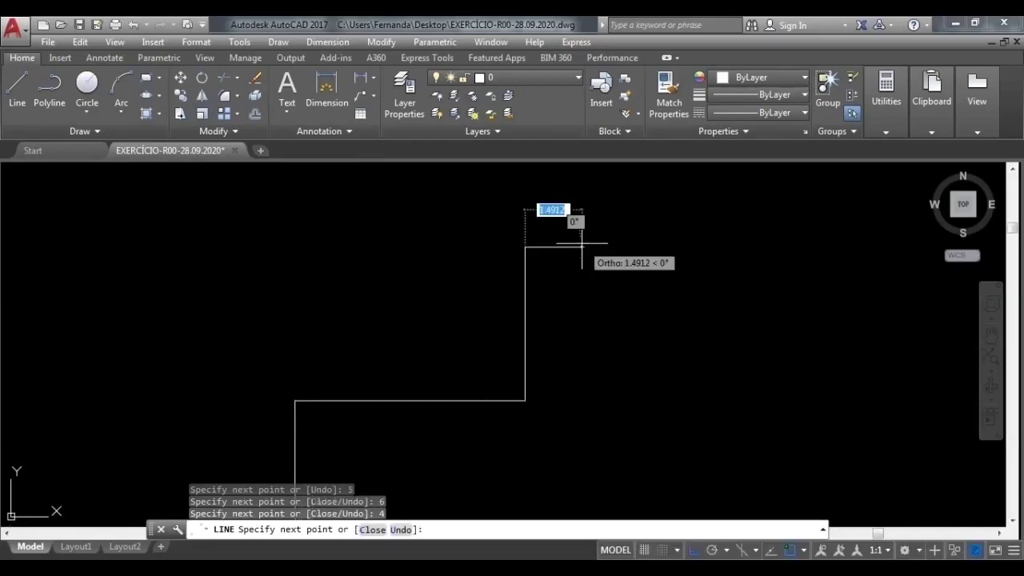
{"action": "key", "text": "Return"}
{"action": "scroll", "coordinate": [581, 243], "scroll_direction": "down", "scroll_amount": 2}
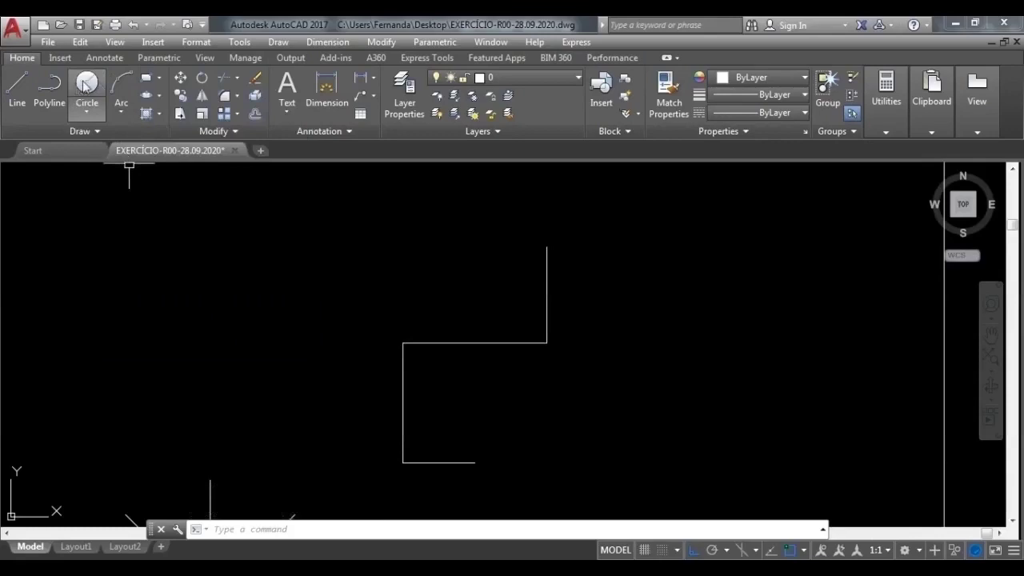
Draw a circle with a radius of 1 to the right of the stepped line
{"action": "left_click", "coordinate": [86, 85]}
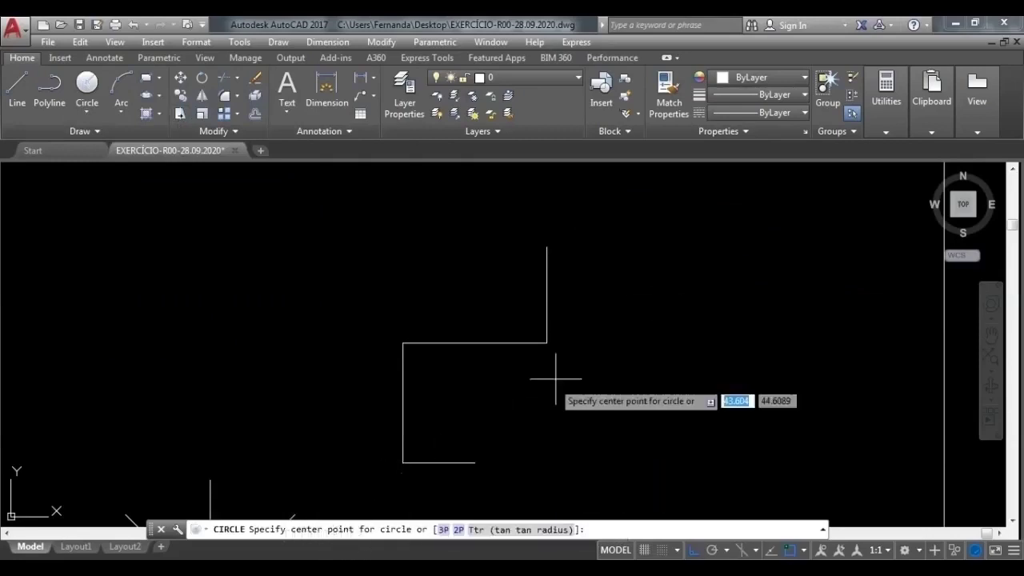
{"action": "left_click", "coordinate": [675, 272]}
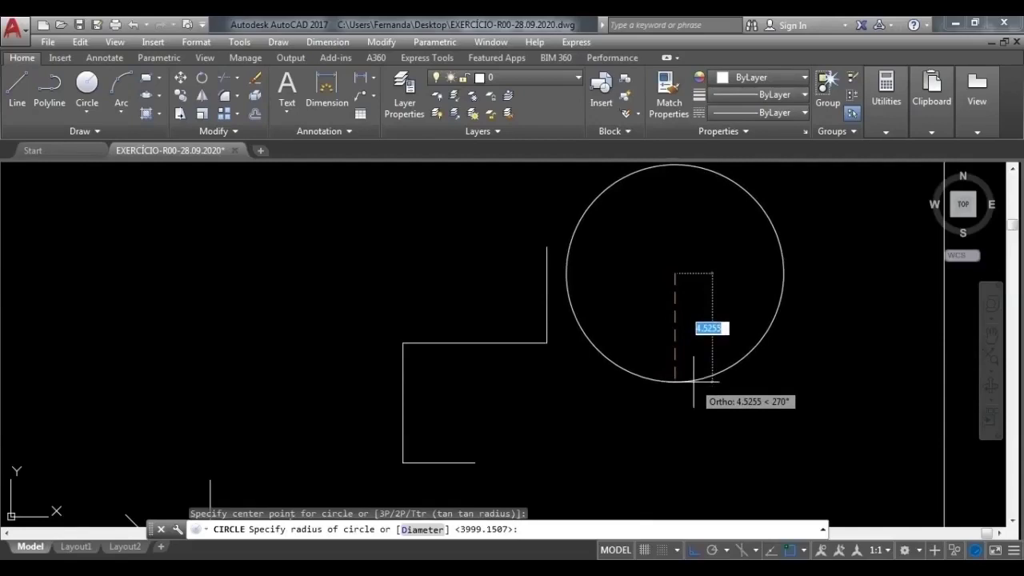
{"action": "type", "text": "1"}
{"action": "key", "text": "Return"}
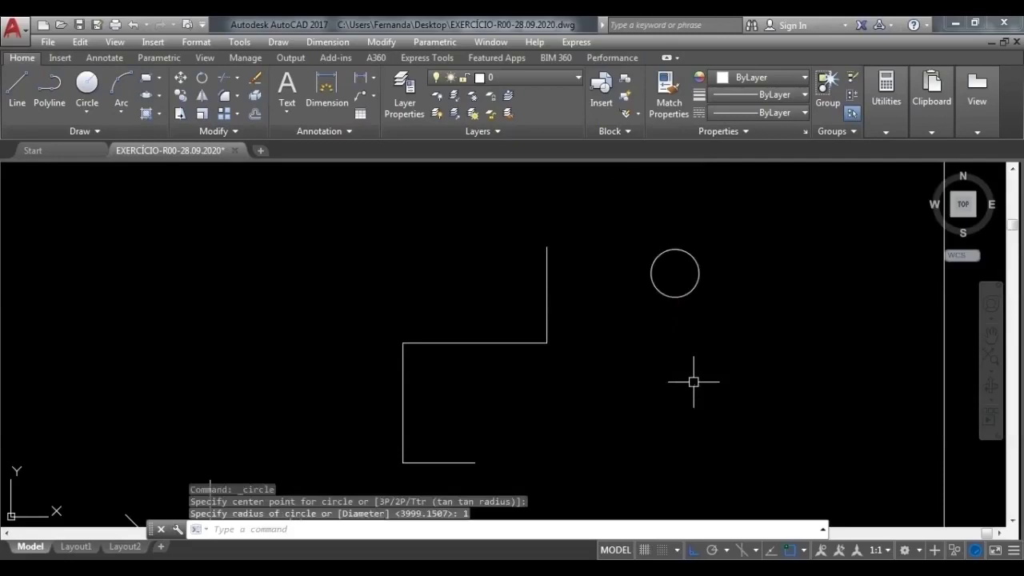
Draw a circle by centre and diameter, with a diameter of 1, to the right of the first circle
{"action": "scroll", "coordinate": [674, 247], "scroll_direction": "up", "scroll_amount": 2}
{"action": "scroll", "coordinate": [675, 247], "scroll_direction": "up", "scroll_amount": 2}
{"action": "mouse_move", "coordinate": [760, 334]}
{"action": "middle_mouse_down"}
{"action": "mouse_move", "coordinate": [676, 341]}
{"action": "mouse_move", "coordinate": [408, 324]}
{"action": "middle_mouse_up"}
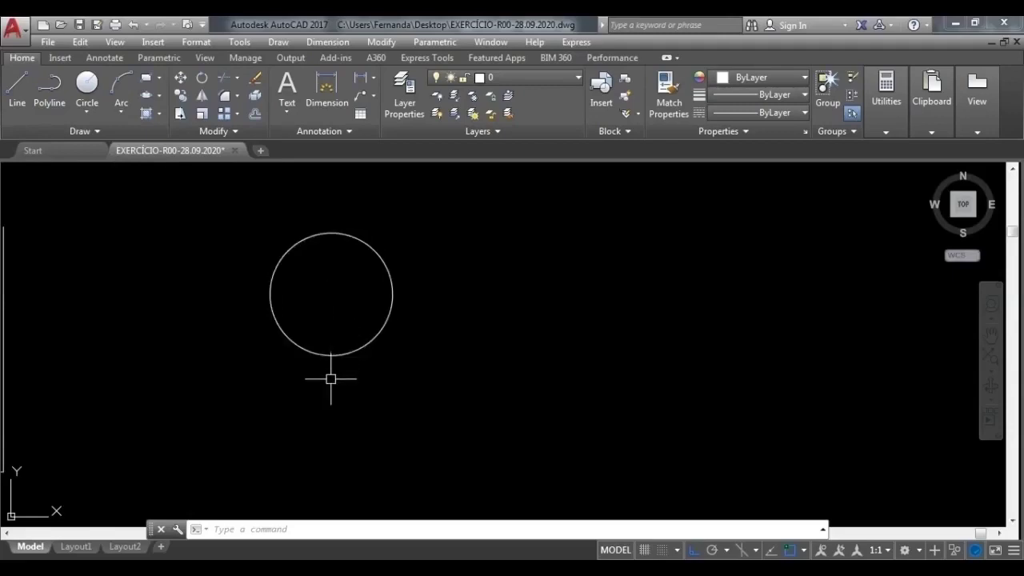
{"action": "left_click", "coordinate": [87, 114]}
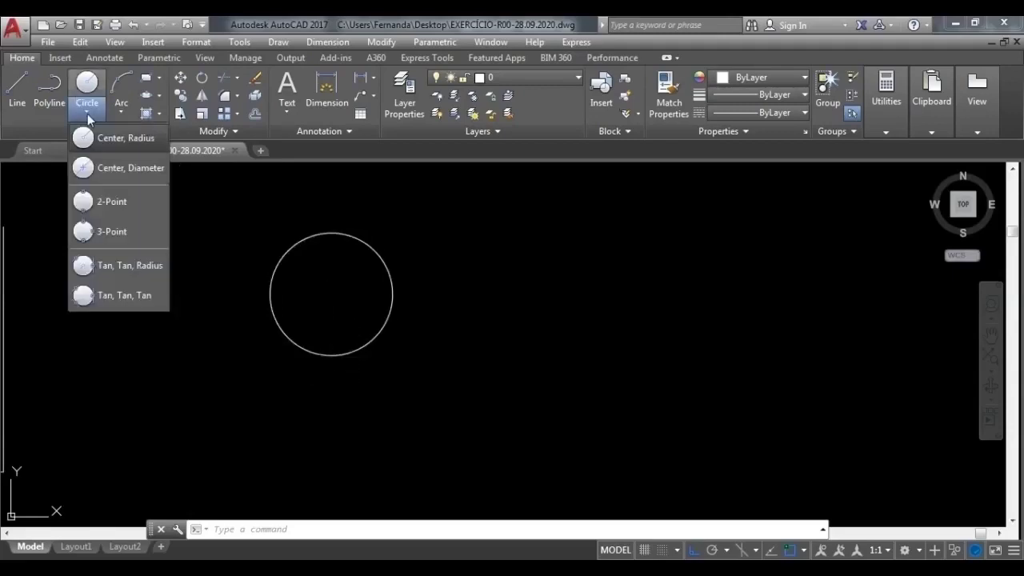
{"action": "left_click", "coordinate": [113, 169]}
{"action": "left_click", "coordinate": [571, 291]}
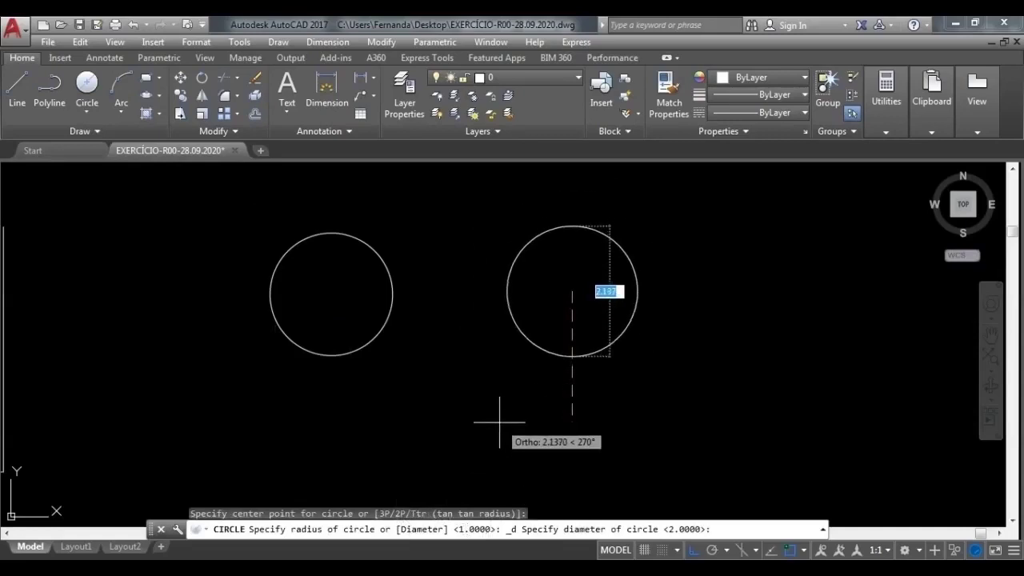
{"action": "type", "text": "1"}
{"action": "key", "text": "Return"}
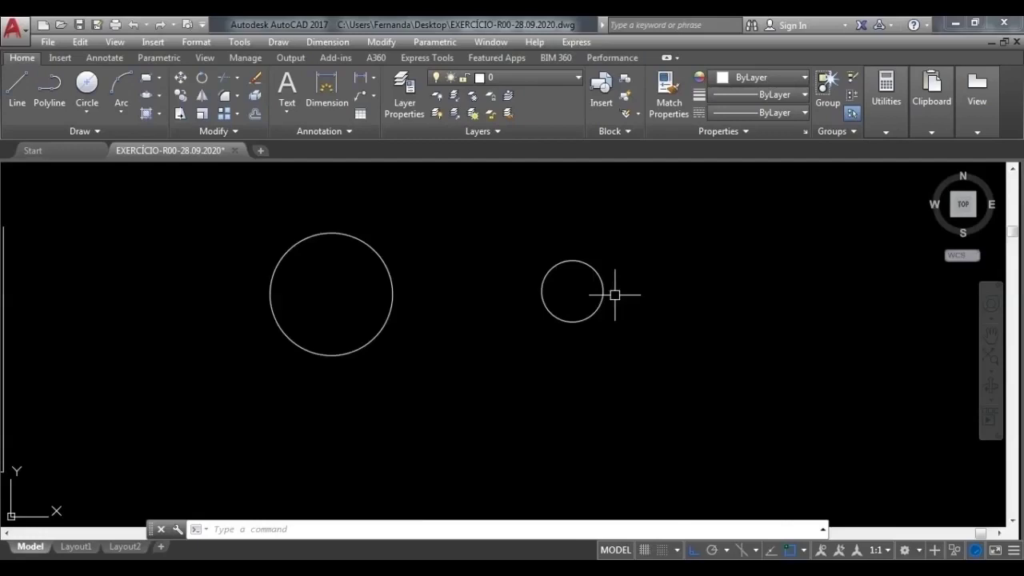
Draw an eight-sided polygon centred on the larger circle, using the Inscribed in circle option and a radius of 1
{"action": "key", "text": "Escape"}
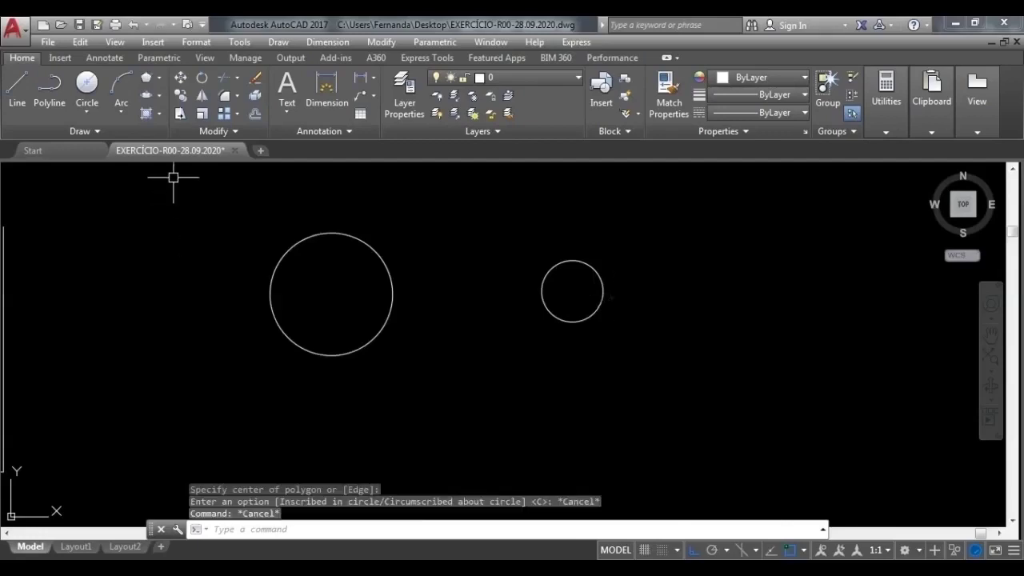
{"action": "left_click", "coordinate": [161, 82]}
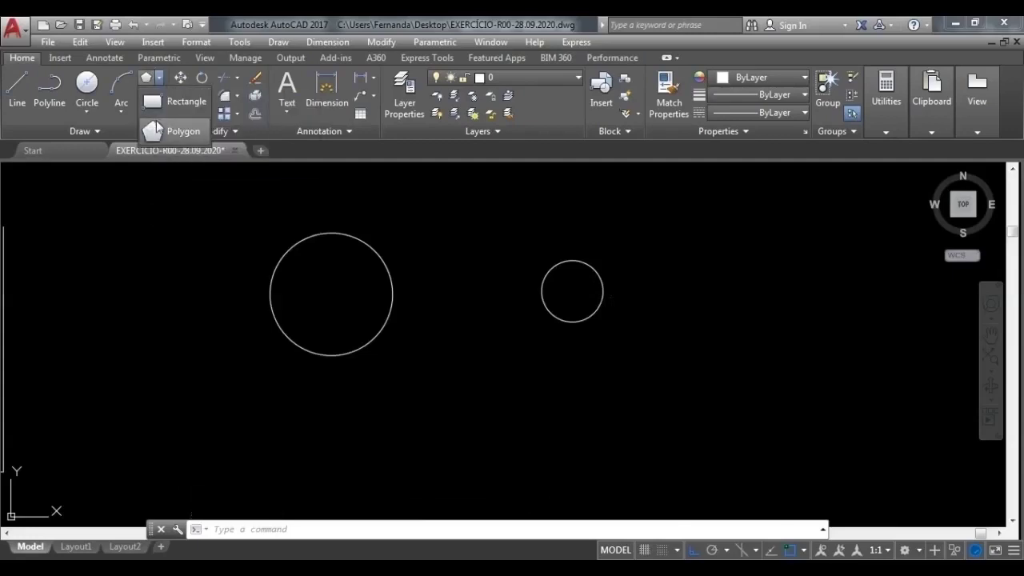
{"action": "left_click", "coordinate": [159, 131]}
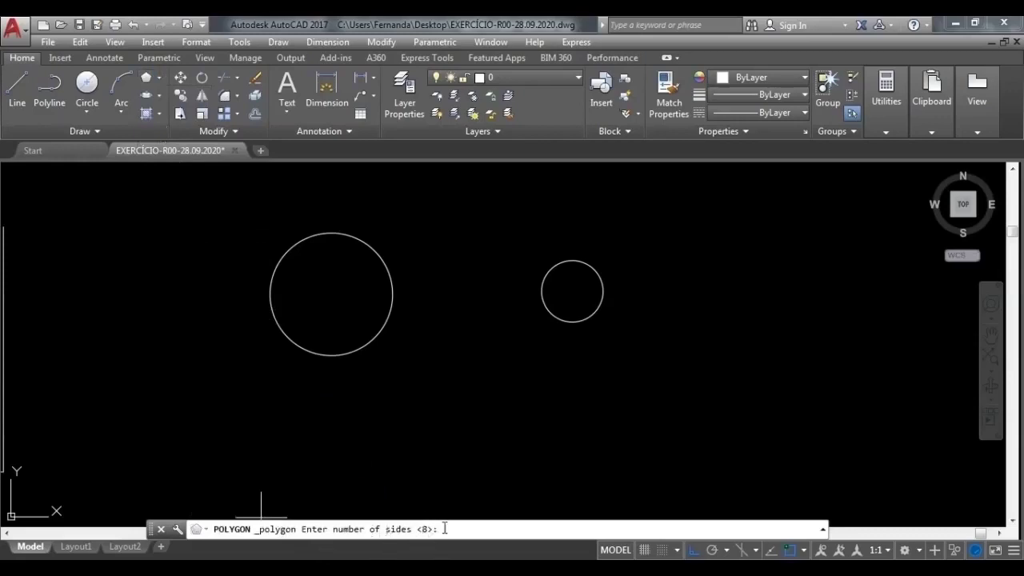
{"action": "key", "text": "Return"}
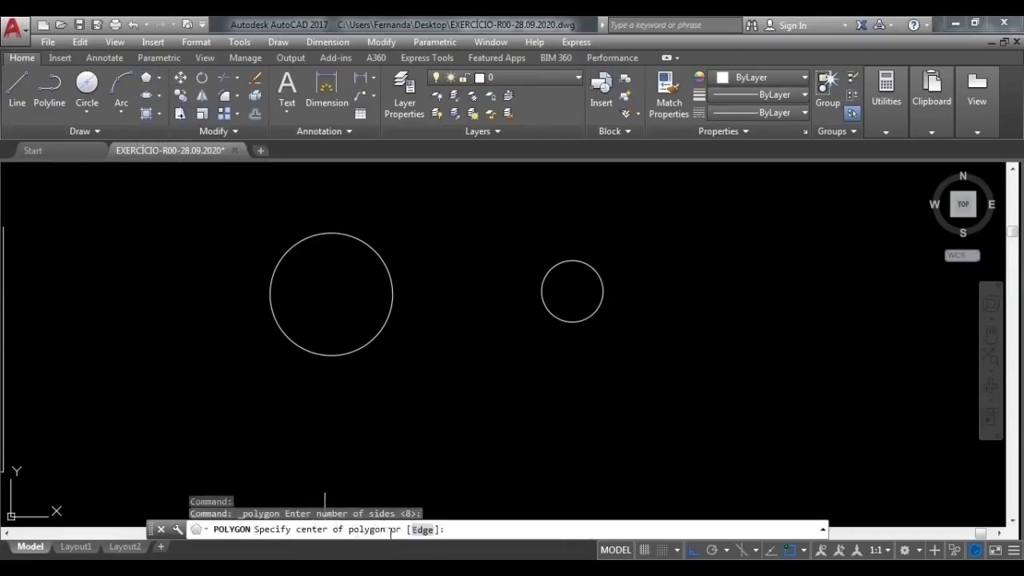
{"action": "left_click", "coordinate": [330, 293]}
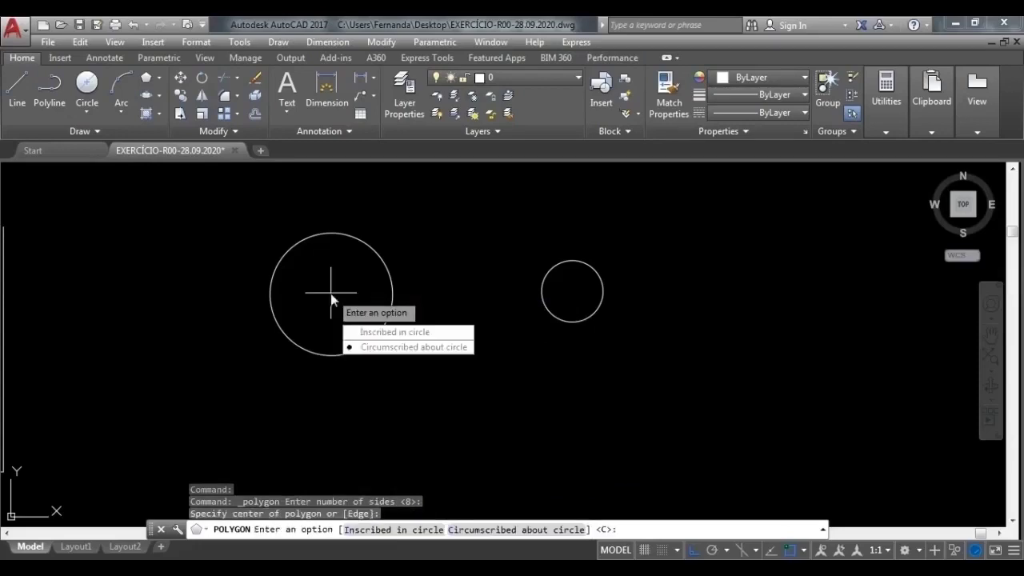
{"action": "left_click", "coordinate": [408, 335]}
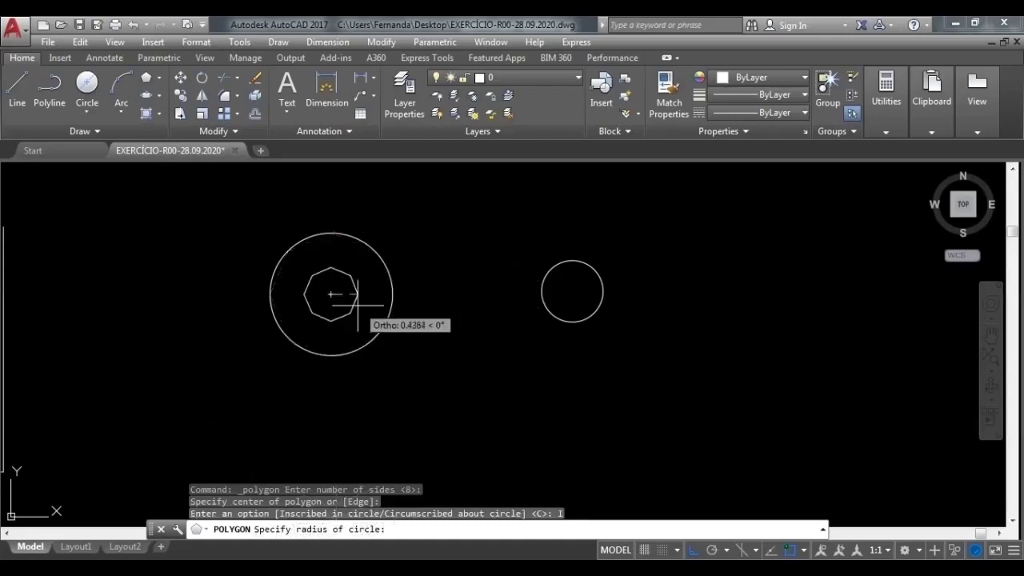
{"action": "type", "text": "1"}
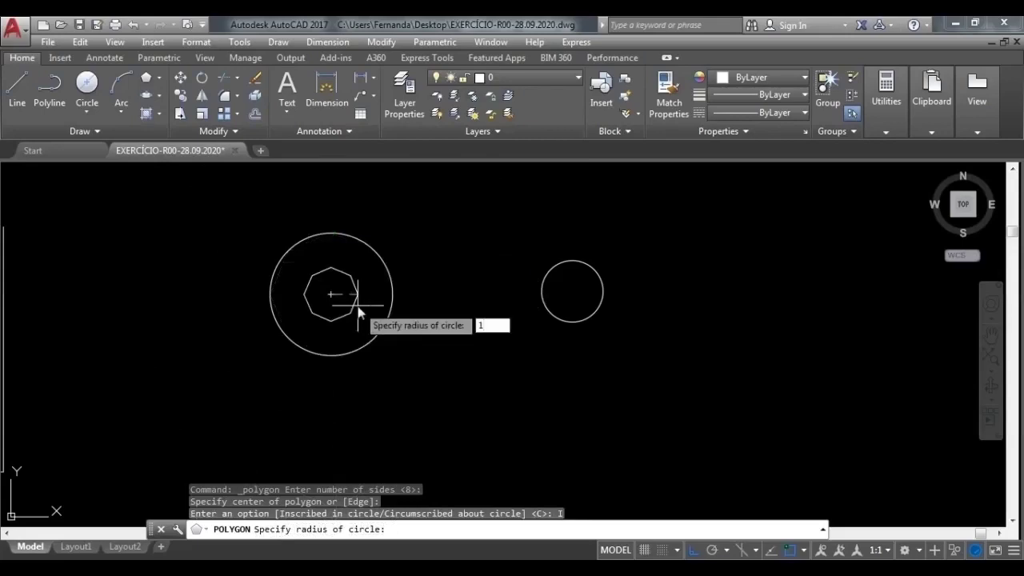
{"action": "key", "text": "Return"}
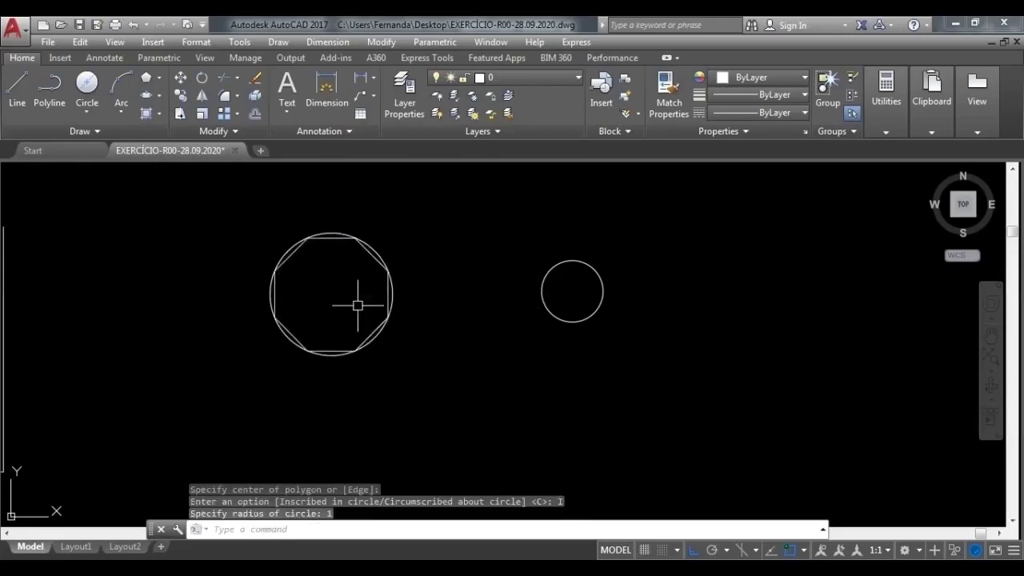
Draw an eight-sided polygon centred on the smaller circle, using the Circumscribed about circle option and a radius of .5
{"action": "scroll", "coordinate": [288, 252], "scroll_direction": "up", "scroll_amount": 2}
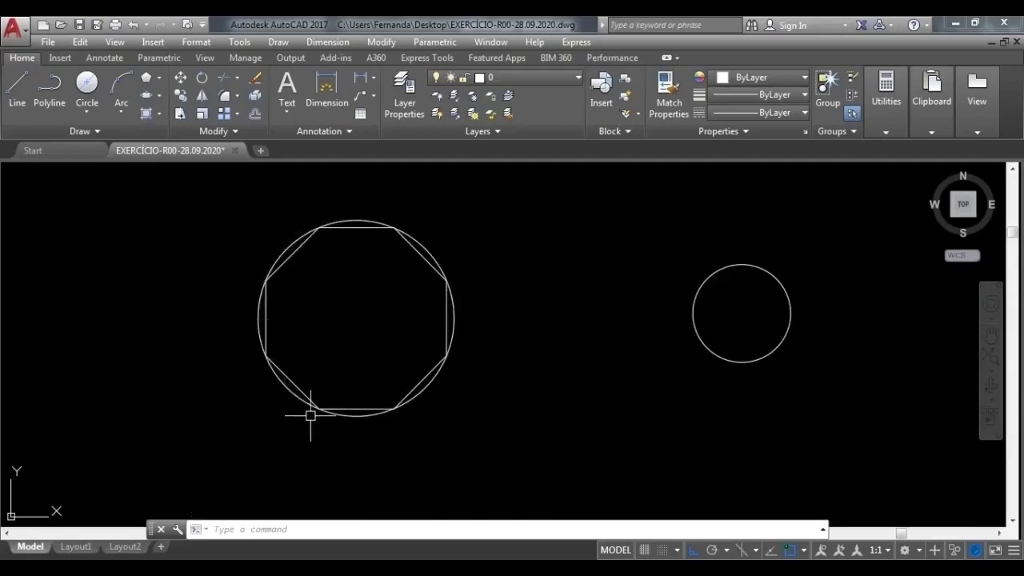
{"action": "scroll", "coordinate": [408, 368], "scroll_direction": "up", "scroll_amount": 2}
{"action": "middle_click_drag", "start_coordinate": [390, 252], "coordinate": [392, 323]}
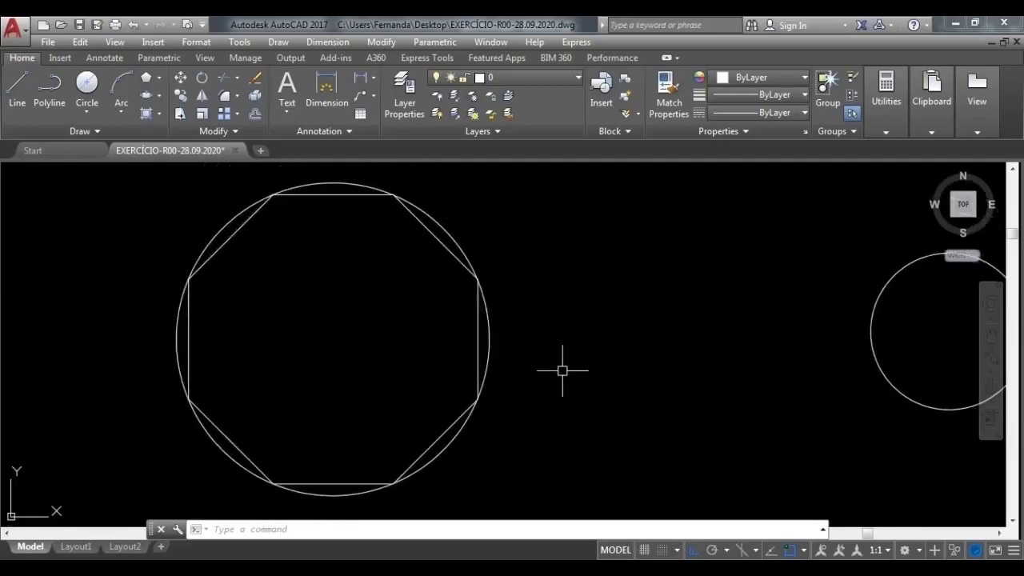
{"action": "middle_click_drag", "start_coordinate": [850, 425], "coordinate": [736, 425]}
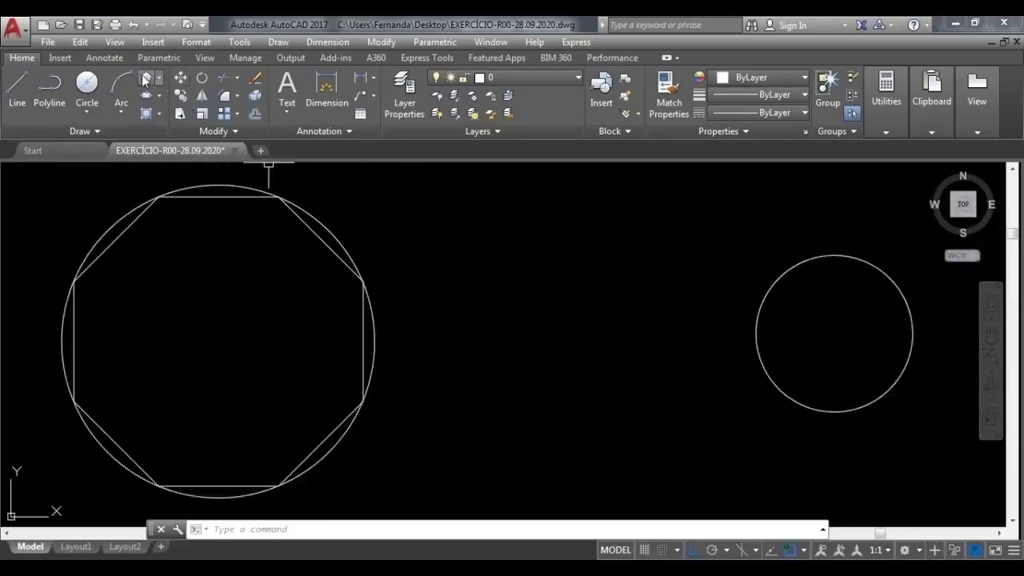
{"action": "left_click", "coordinate": [145, 79]}
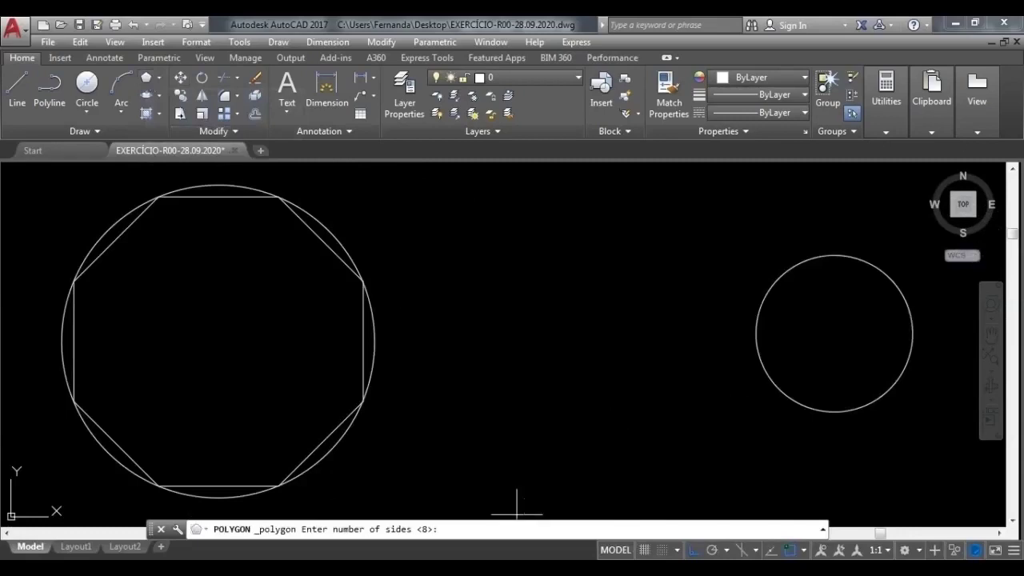
{"action": "key", "text": "Return"}
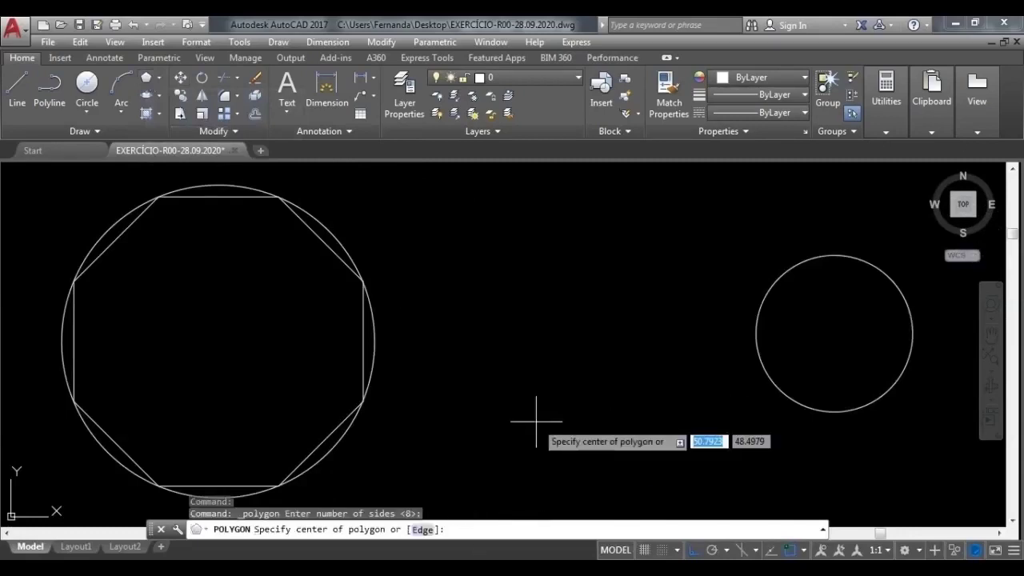
{"action": "left_click", "coordinate": [834, 334]}
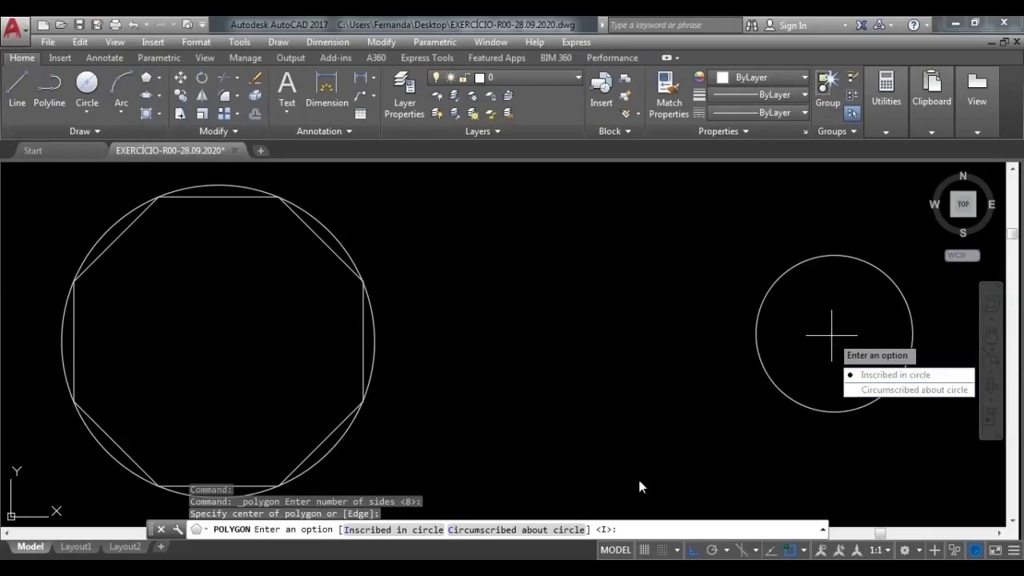
{"action": "type", "text": "c"}
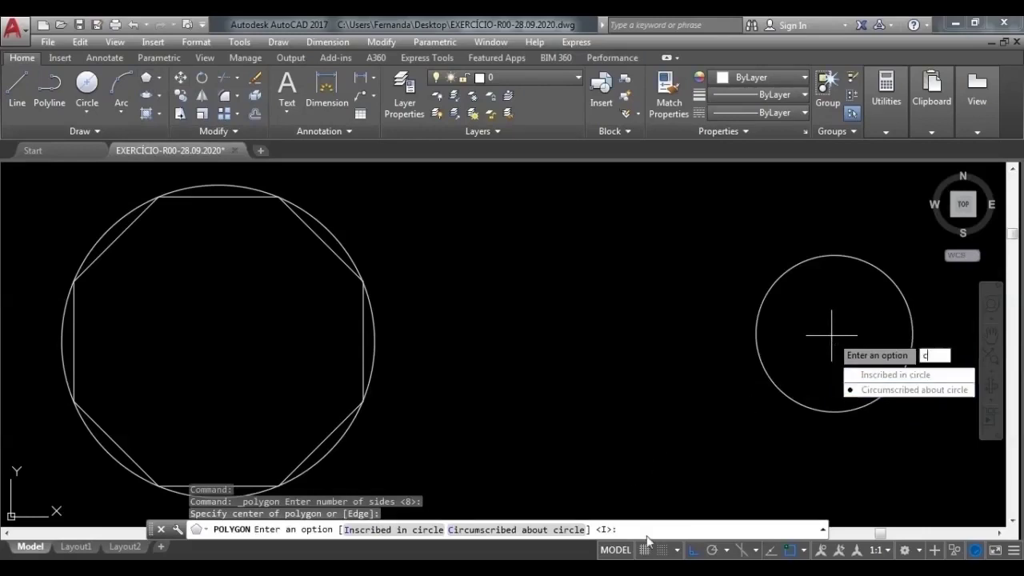
{"action": "key", "text": "Return"}
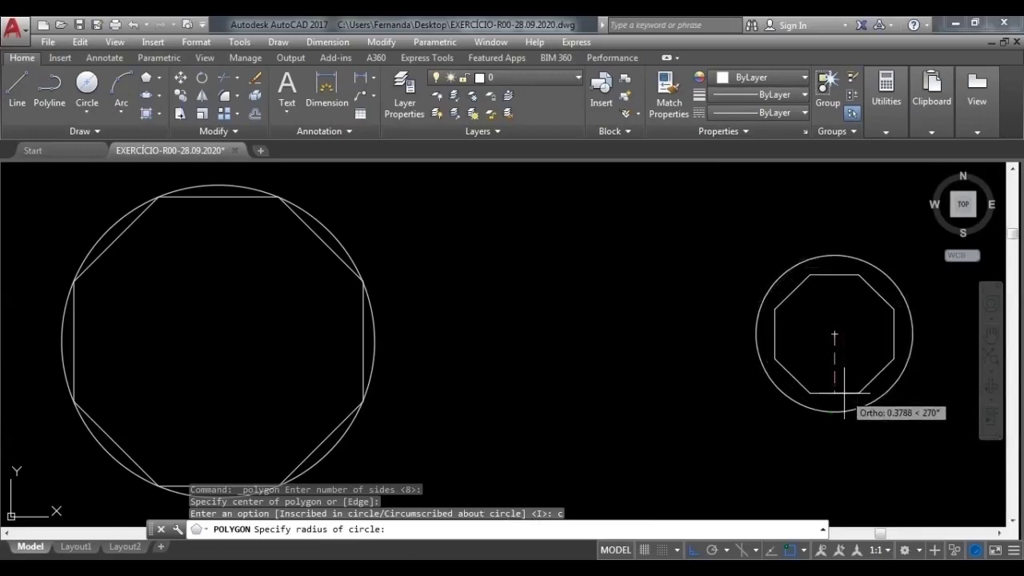
{"action": "type", "text": ".5"}
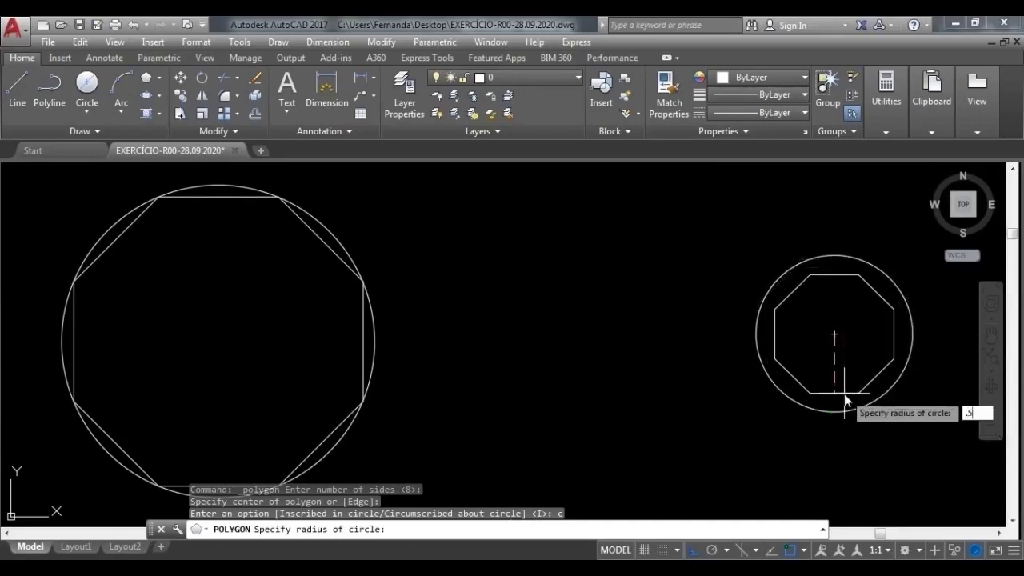
{"action": "key", "text": "Return"}
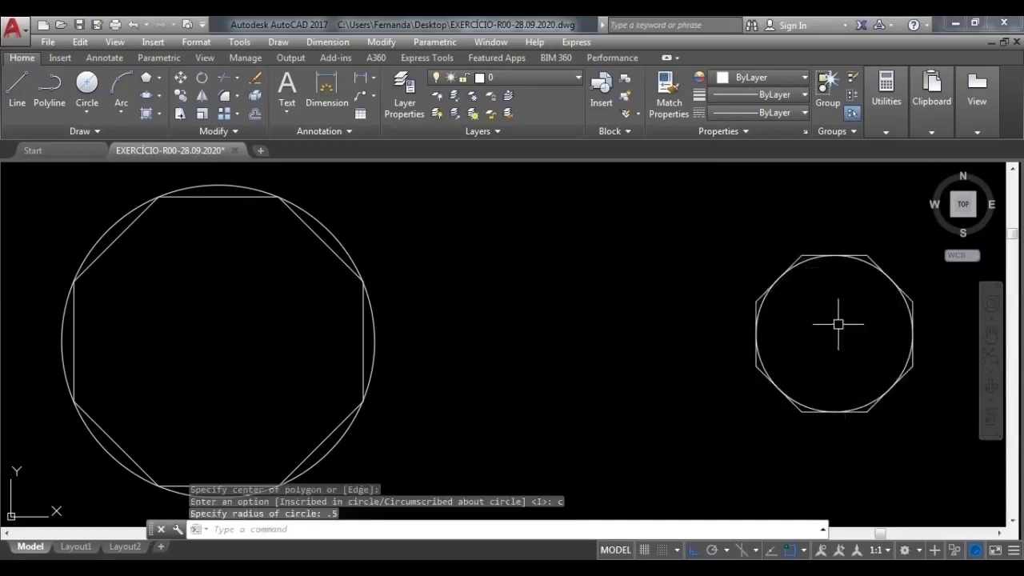
Highlight the inscribed and the circumscribed octagon to compare them with their circles, and clear the selection
{"action": "scroll", "coordinate": [838, 320], "scroll_direction": "up", "scroll_amount": 2}
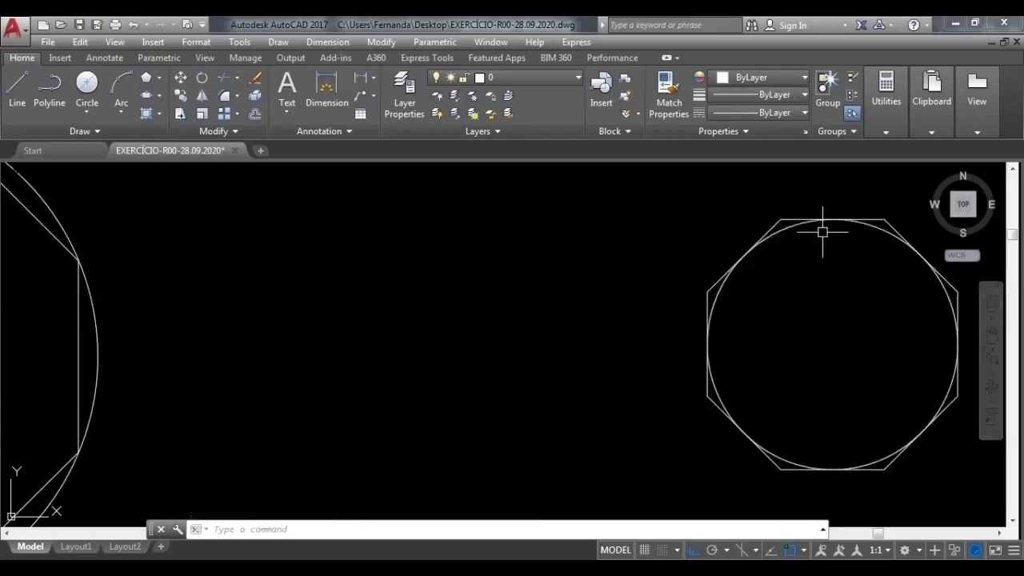
{"action": "scroll", "coordinate": [822, 232], "scroll_direction": "down", "scroll_amount": 2}
{"action": "middle_click_drag", "start_coordinate": [781, 309], "coordinate": [755, 340]}
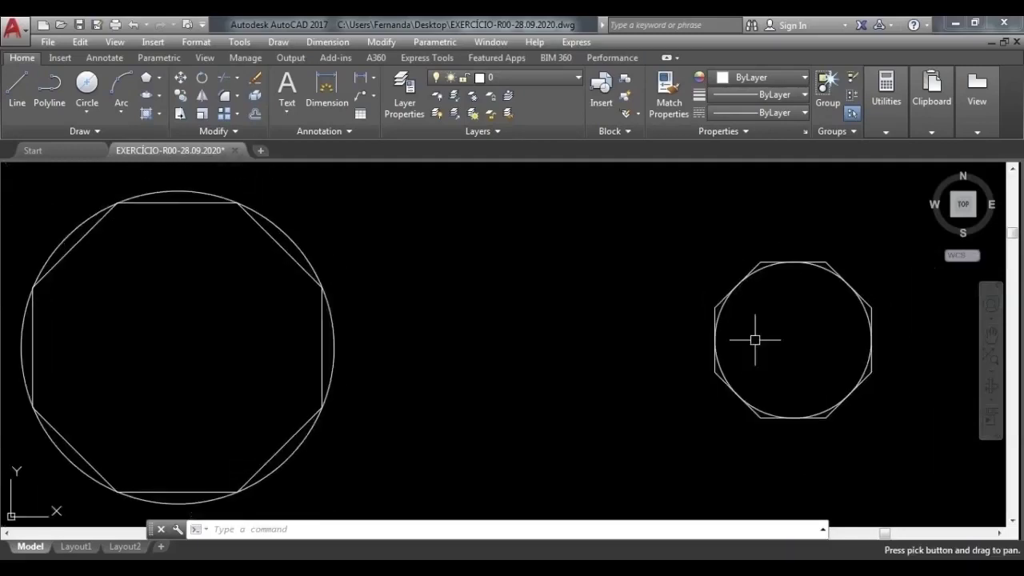
{"action": "left_click", "coordinate": [280, 248]}
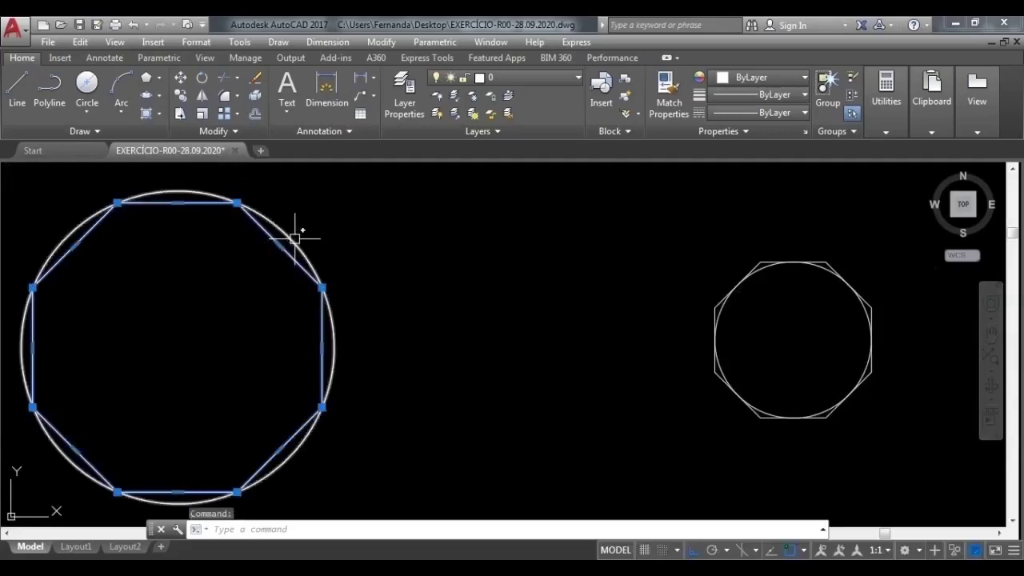
{"action": "left_click", "coordinate": [760, 257]}
{"action": "left_click", "coordinate": [758, 257]}
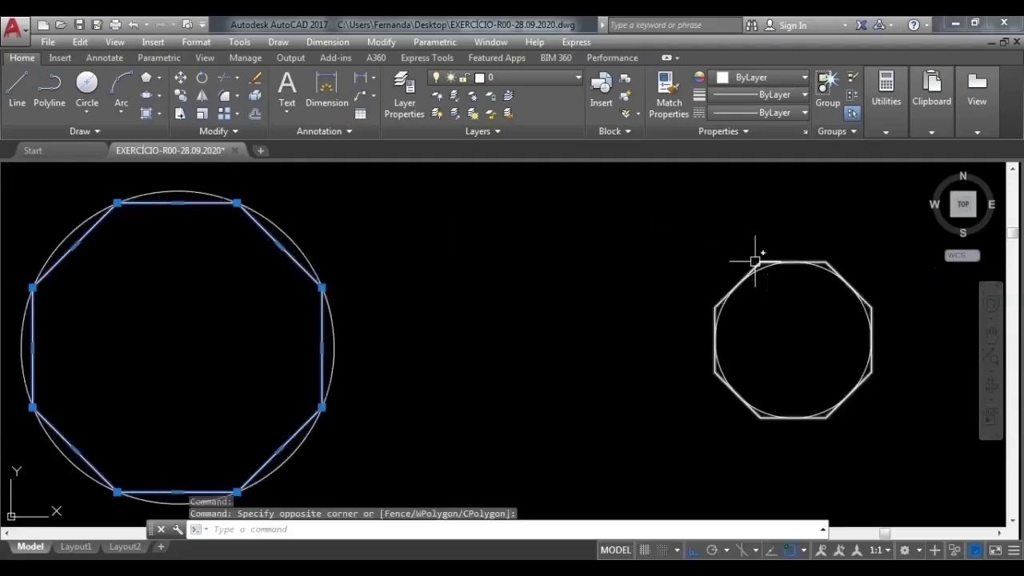
{"action": "left_click", "coordinate": [759, 259]}
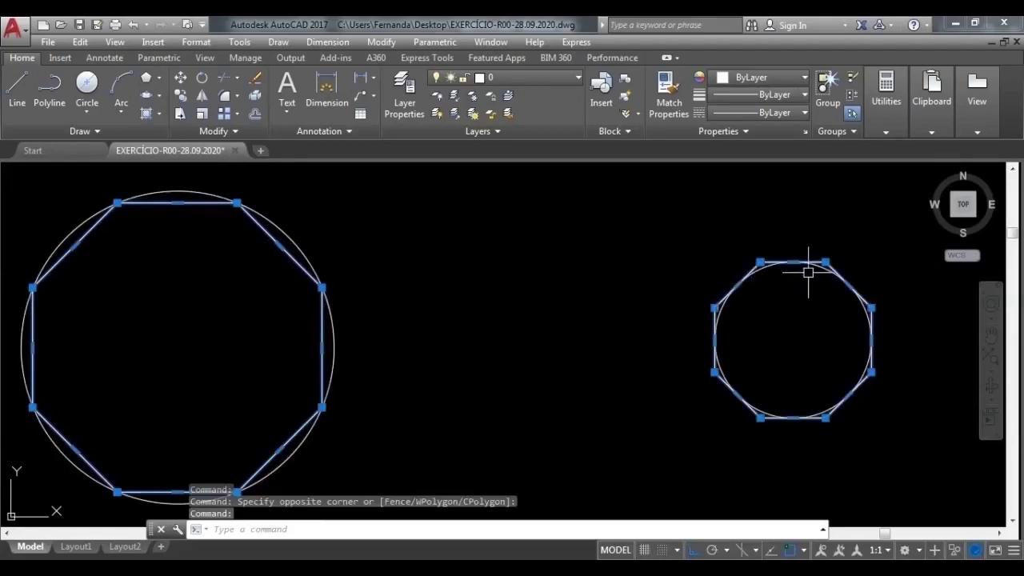
{"action": "key", "text": "Escape"}
Examine the whole drawing: the radial lines, the stepped line and the two circles with their polygons
{"action": "scroll", "coordinate": [496, 482], "scroll_direction": "down", "scroll_amount": 5}
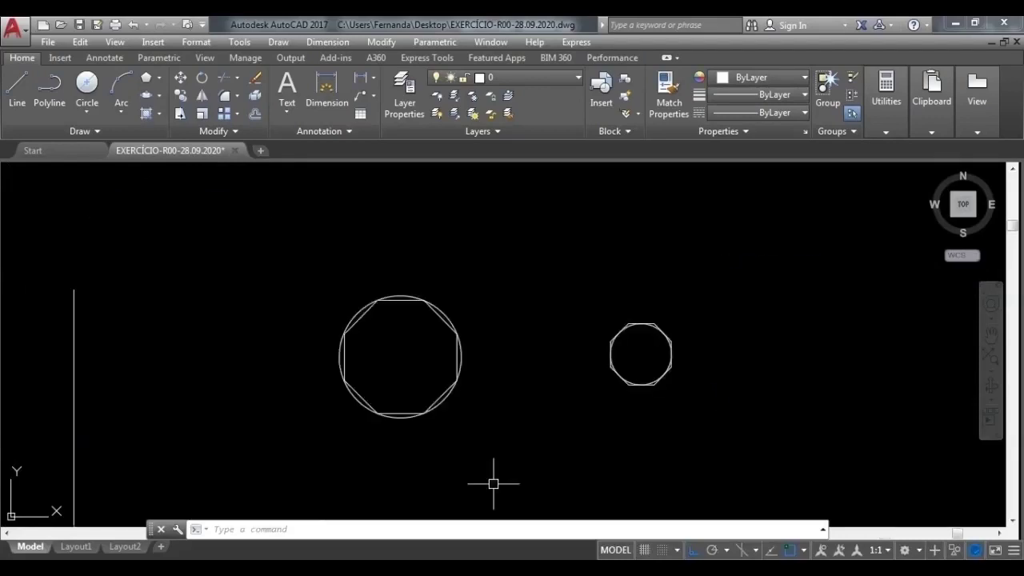
{"action": "scroll", "coordinate": [480, 476], "scroll_direction": "down", "scroll_amount": 4}
{"action": "middle_click_drag", "start_coordinate": [415, 477], "coordinate": [450, 349]}
{"action": "middle_click_drag", "start_coordinate": [341, 455], "coordinate": [402, 345]}
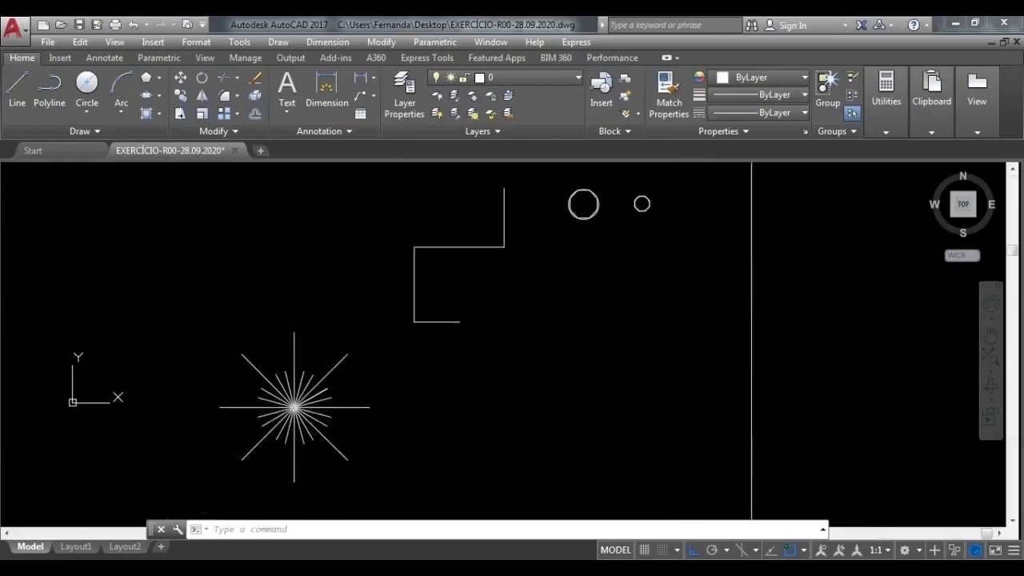
{"action": "scroll", "coordinate": [407, 373], "scroll_direction": "down", "scroll_amount": 3}
{"action": "middle_click_drag", "start_coordinate": [303, 475], "coordinate": [327, 418]}
{"action": "middle_click_drag", "start_coordinate": [341, 380], "coordinate": [297, 464]}
{"action": "scroll", "coordinate": [488, 258], "scroll_direction": "up", "scroll_amount": 4}
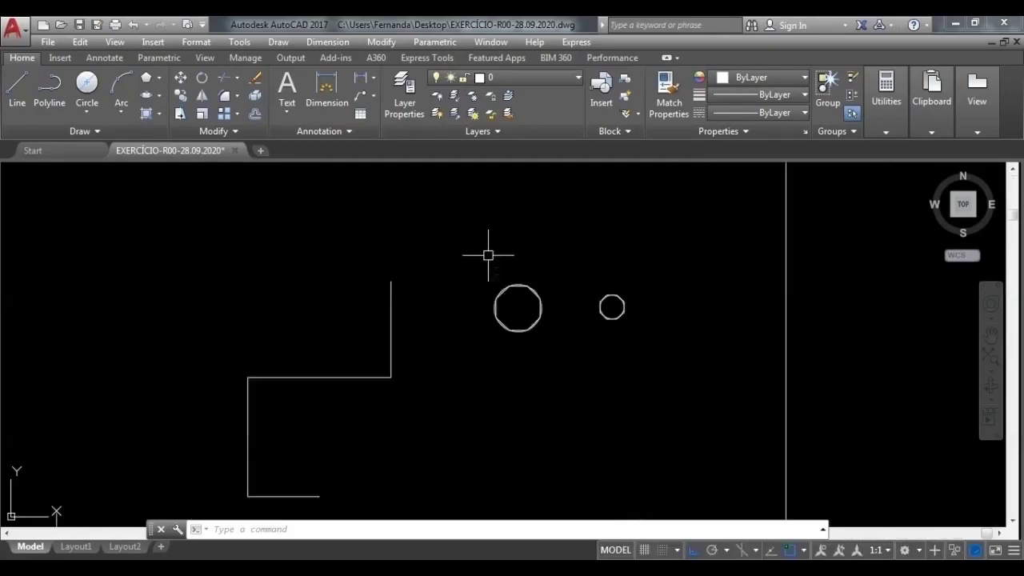
{"action": "scroll", "coordinate": [514, 294], "scroll_direction": "up", "scroll_amount": 2}
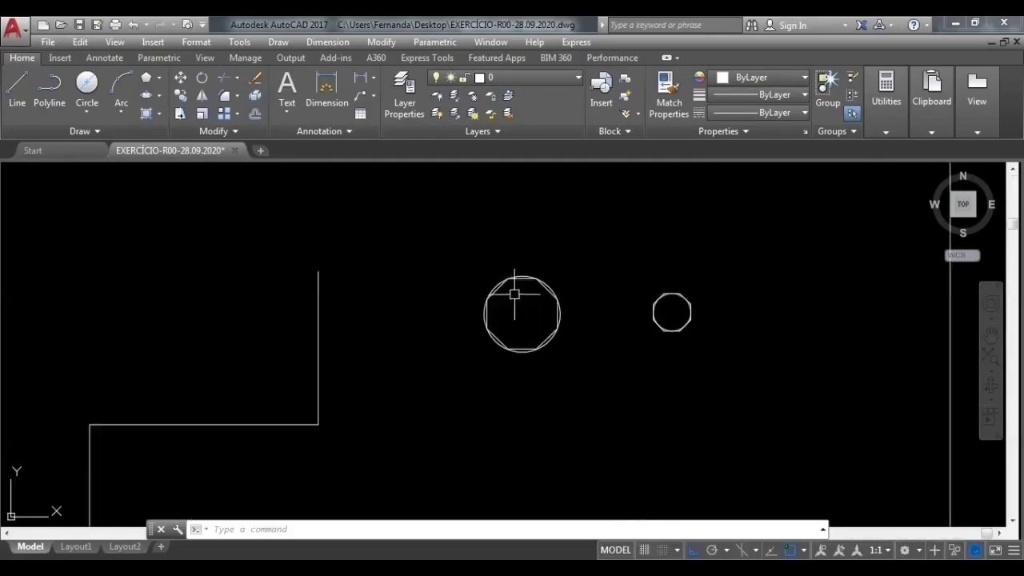
{"action": "scroll", "coordinate": [514, 294], "scroll_direction": "up", "scroll_amount": 2}
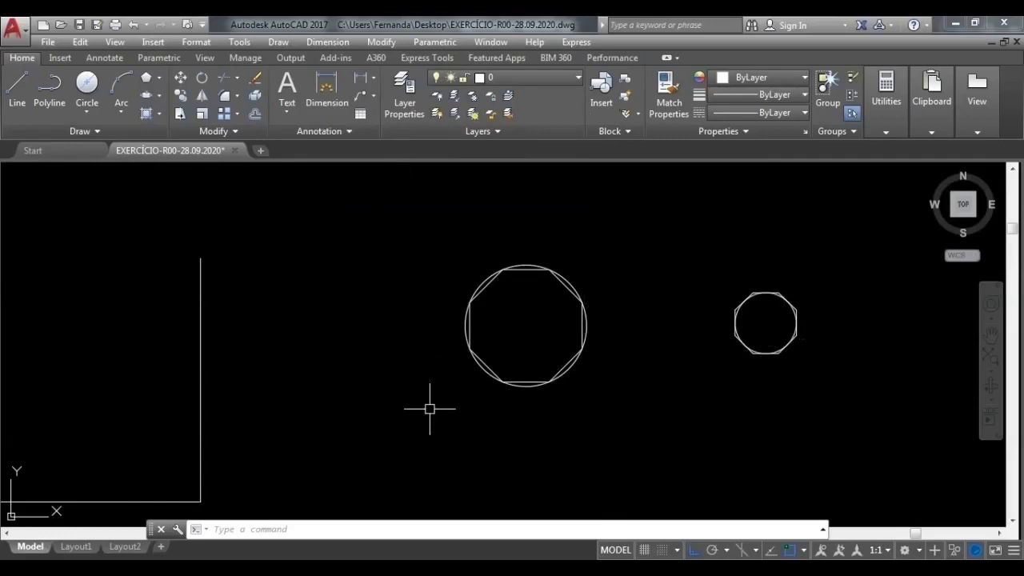
{"action": "double_click", "coordinate": [792, 228]}
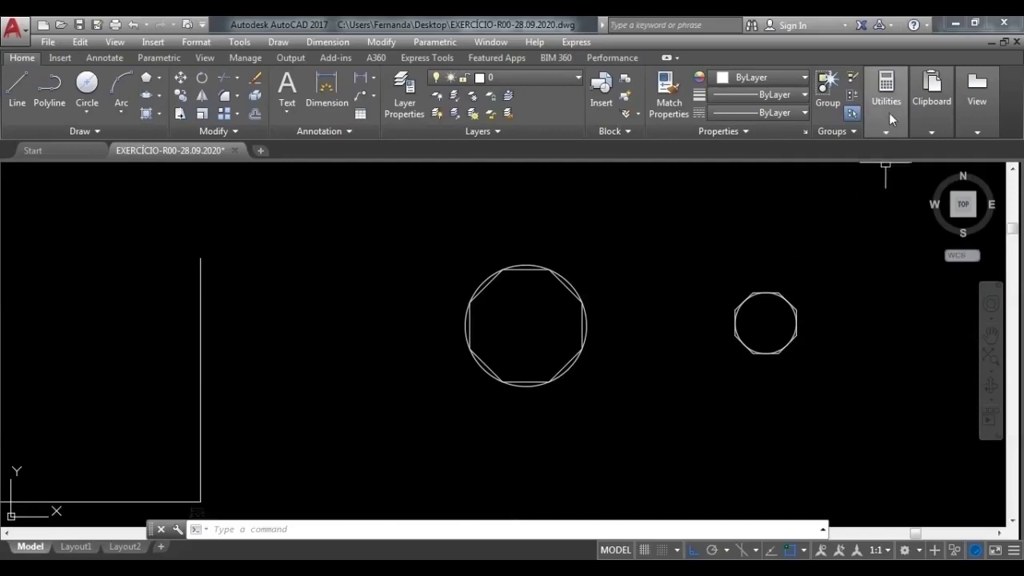
{"action": "mouse_move", "coordinate": [893, 77]}
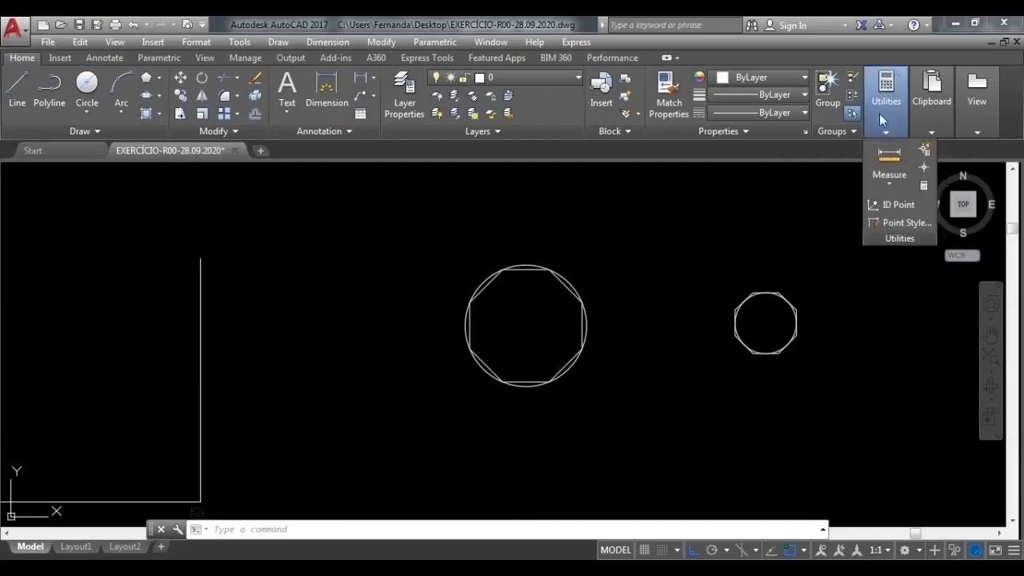
{"action": "left_click", "coordinate": [891, 160]}
{"action": "left_click", "coordinate": [887, 181]}
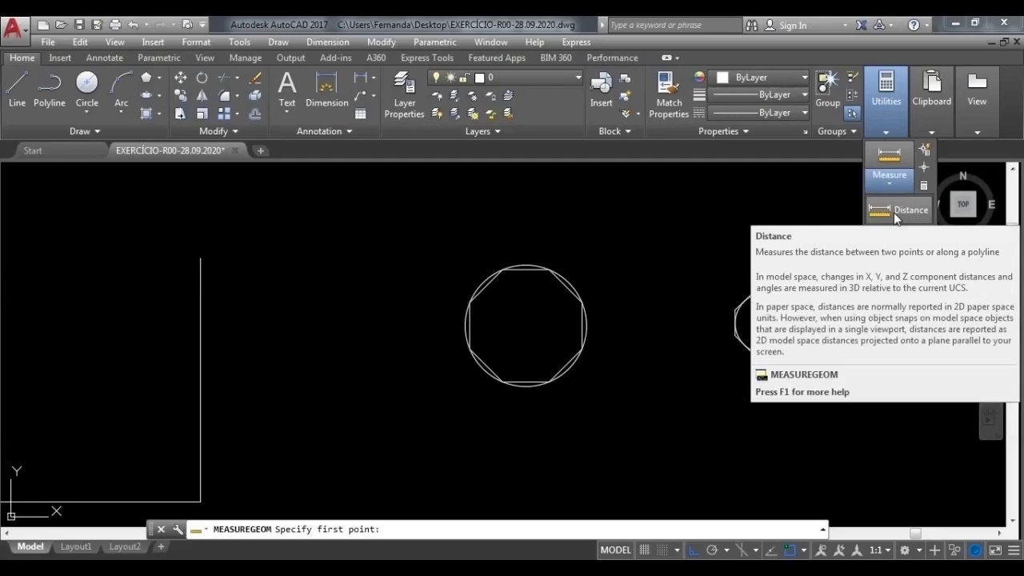
{"action": "left_click", "coordinate": [730, 240]}
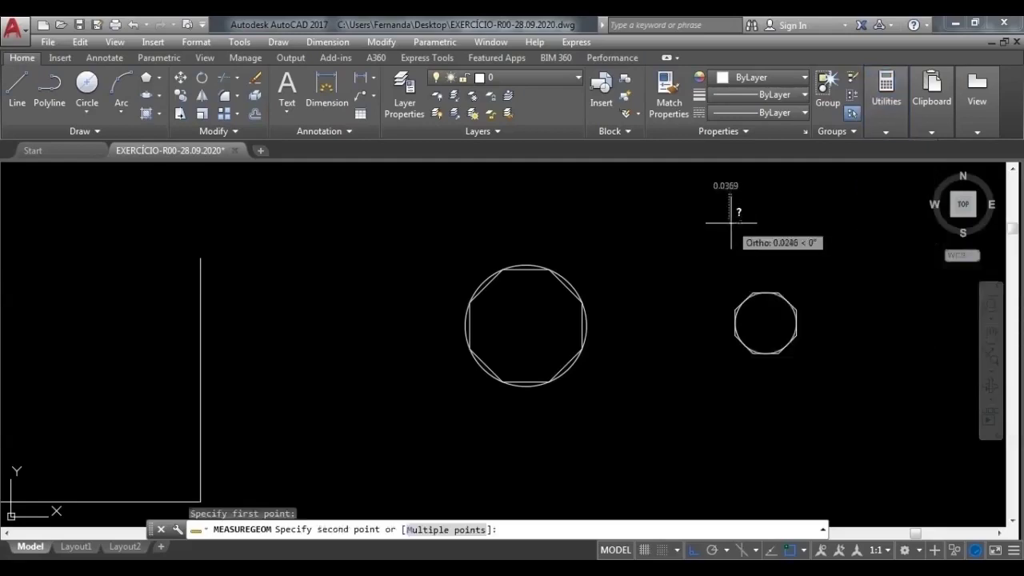
{"action": "key", "text": "Escape"}
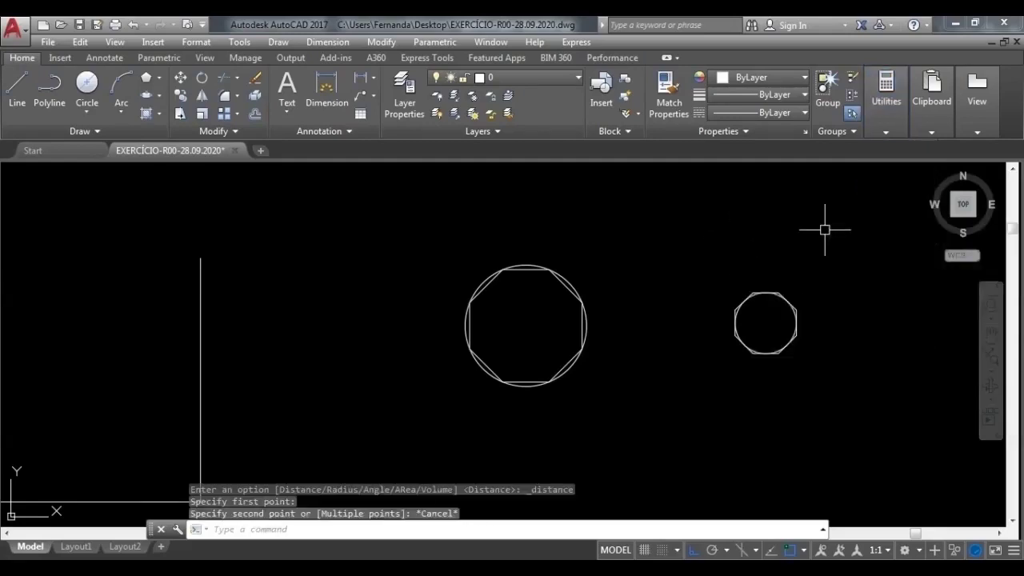
Measure the length of the stepped line's last vertical segment from its upper end to its lower corner, and end the measurement
{"action": "type", "text": "di"}
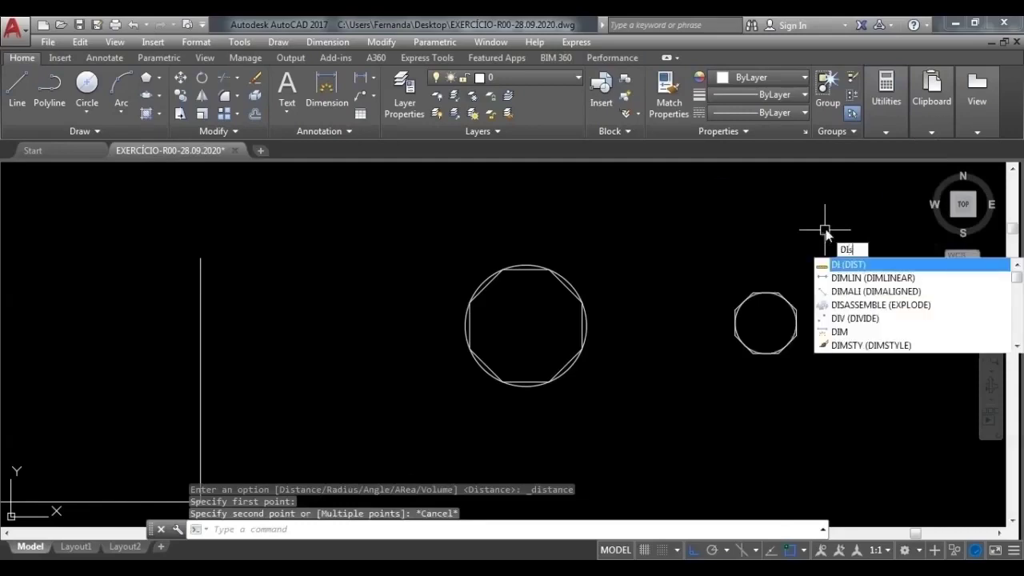
{"action": "type", "text": "st"}
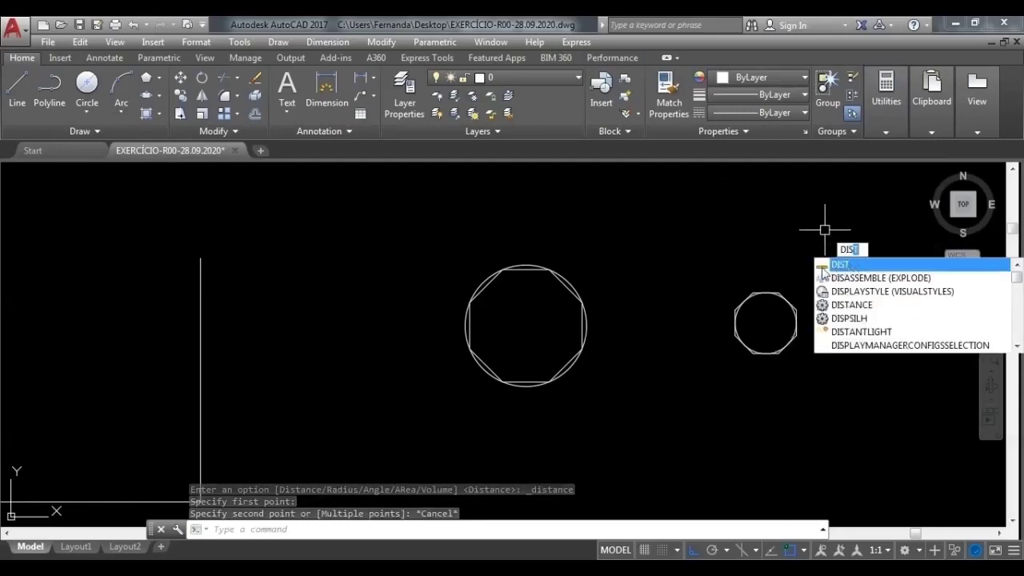
{"action": "left_click", "coordinate": [838, 267]}
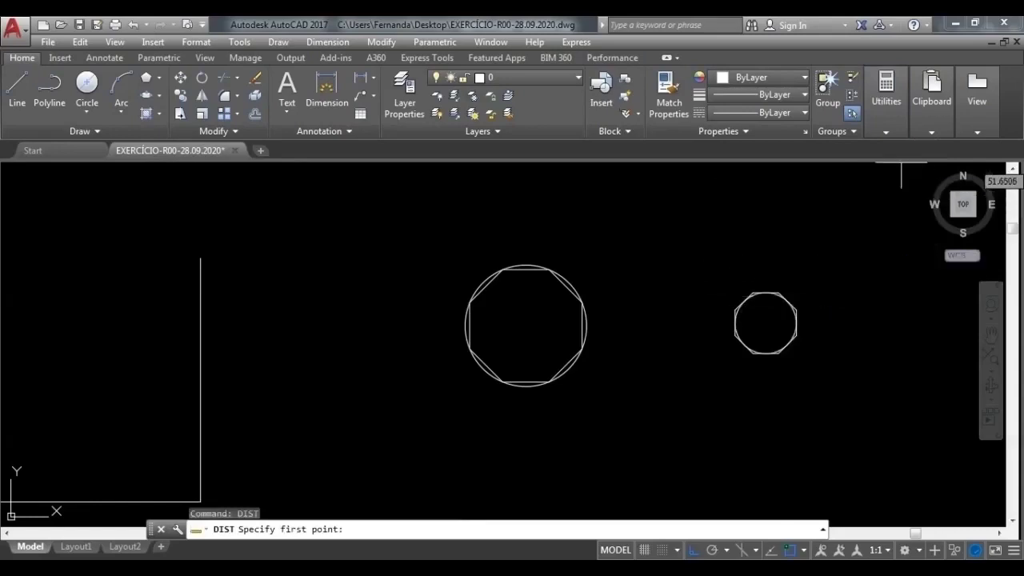
{"action": "left_click", "coordinate": [894, 117]}
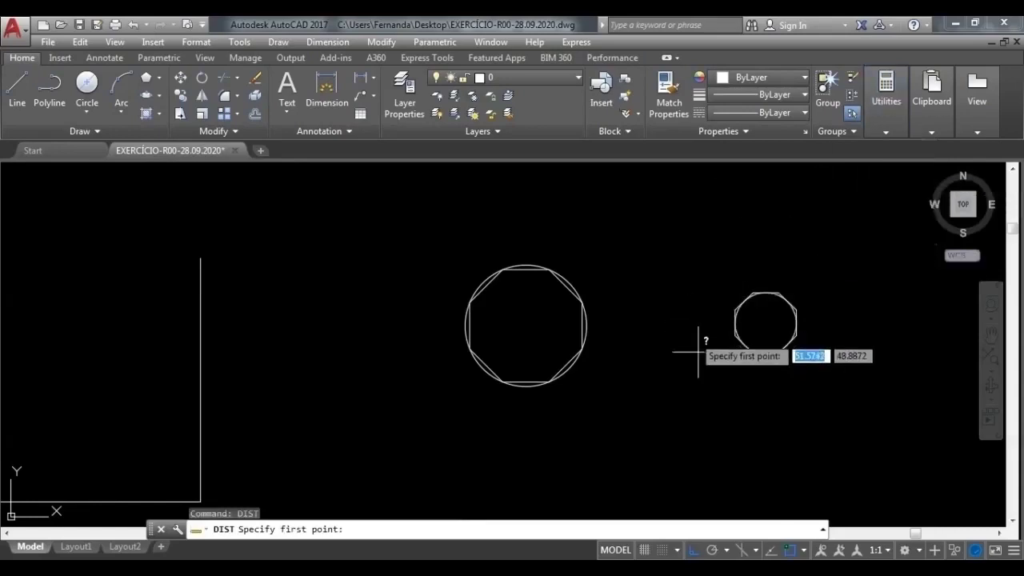
{"action": "left_click", "coordinate": [200, 258]}
{"action": "middle_click_drag", "start_coordinate": [200, 258], "coordinate": [245, 194]}
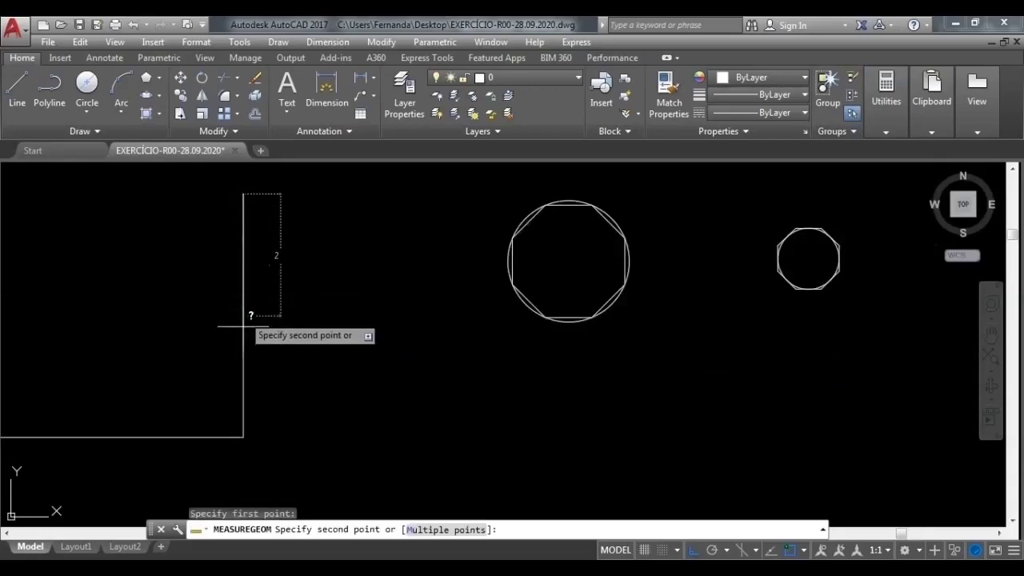
{"action": "left_click", "coordinate": [242, 437]}
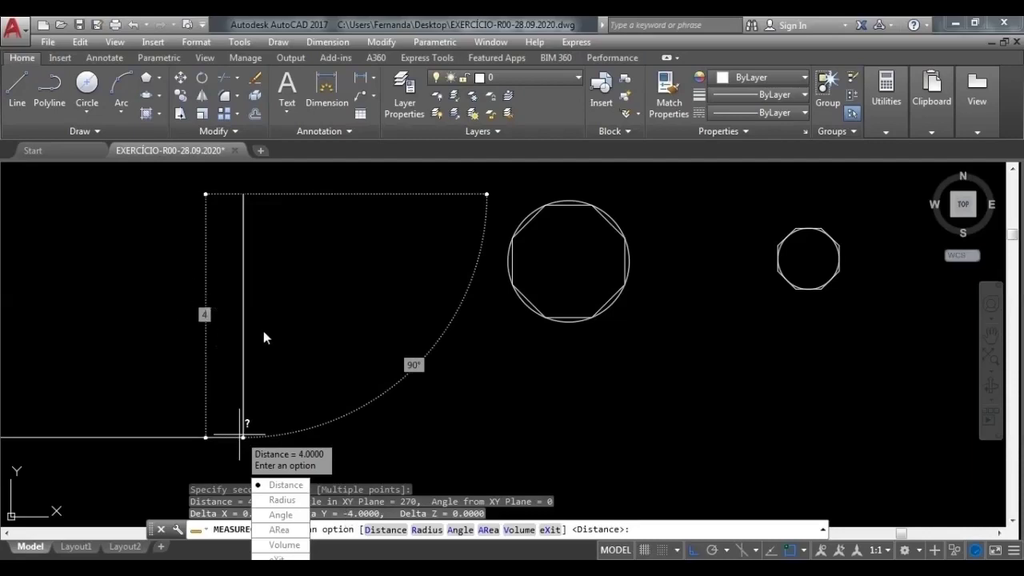
{"action": "key", "text": "Escape"}
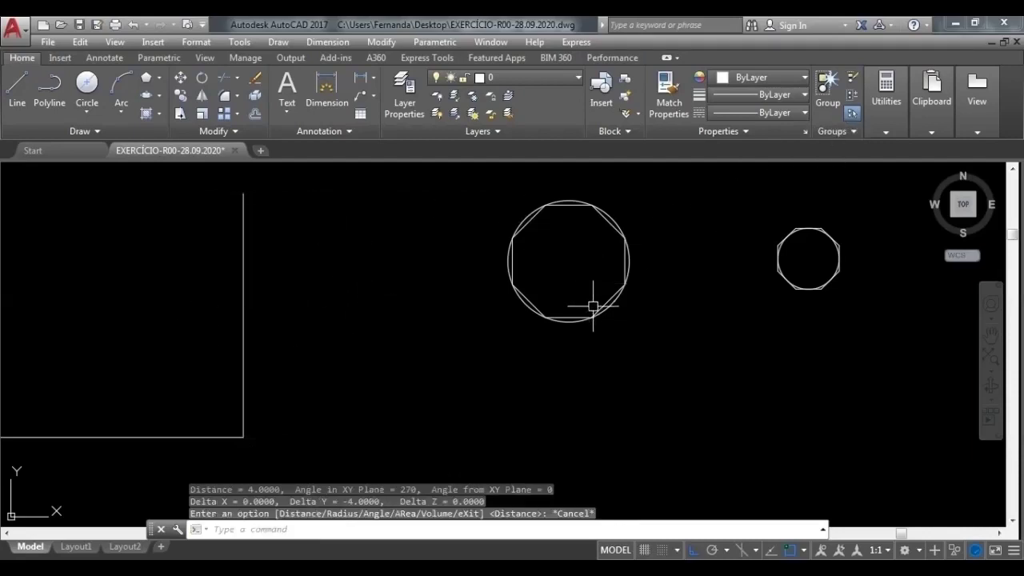
Measure the distance from the larger circle's centre to its left quadrant, and end the measurement
{"action": "key", "text": "Return"}
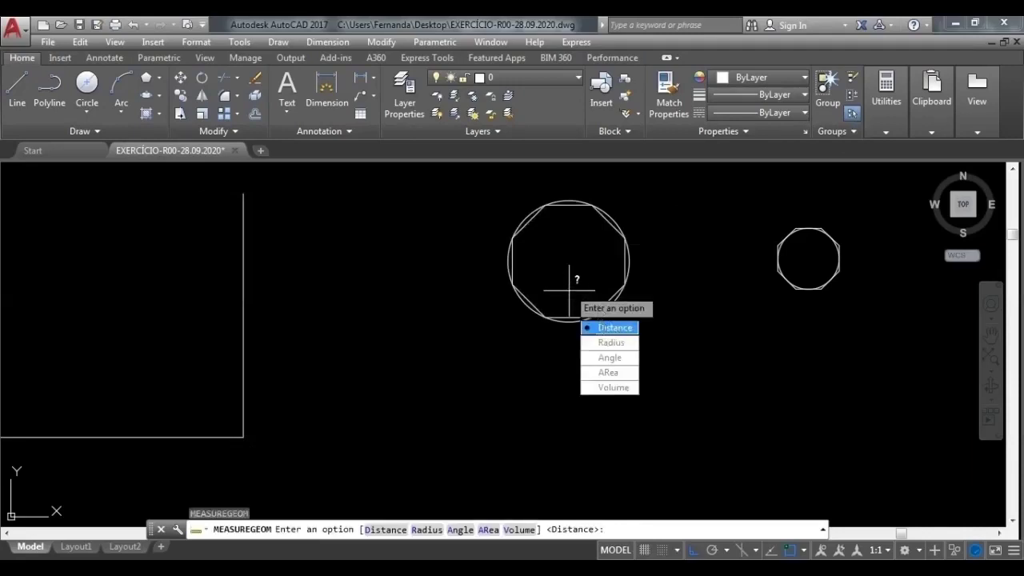
{"action": "left_click", "coordinate": [628, 331]}
{"action": "scroll", "coordinate": [507, 232], "scroll_direction": "up", "scroll_amount": 3}
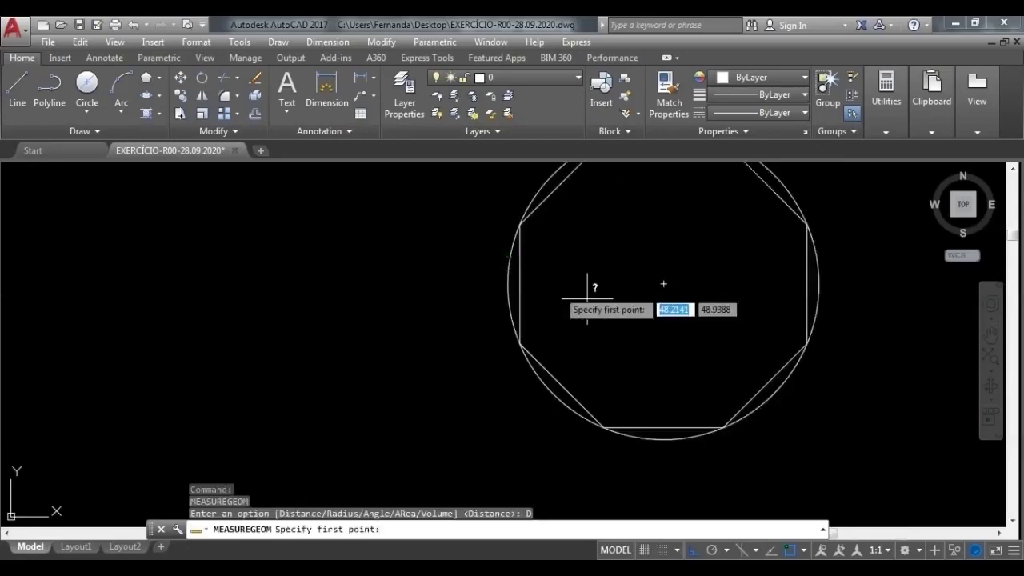
{"action": "left_click", "coordinate": [662, 283]}
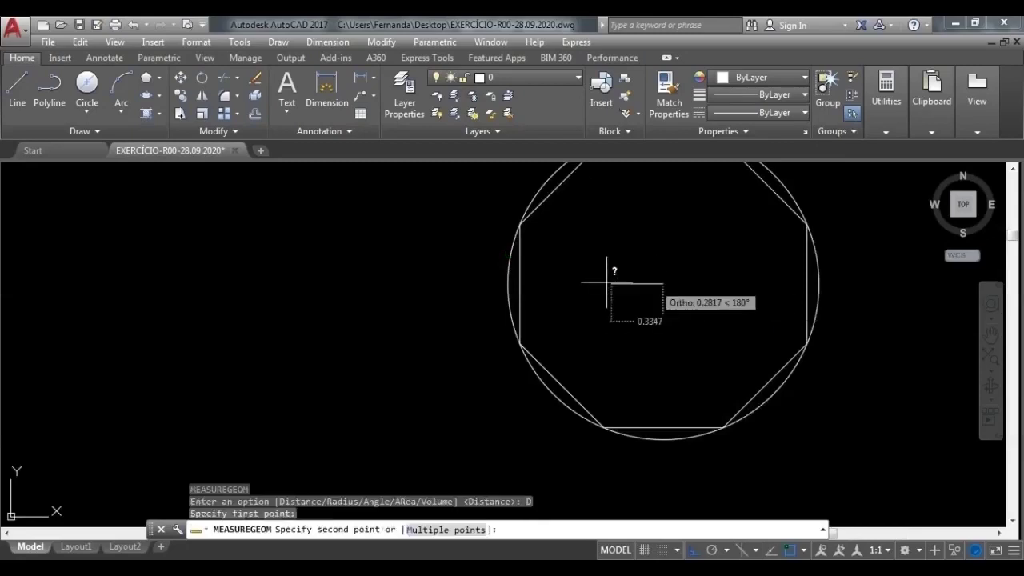
{"action": "left_click", "coordinate": [507, 283]}
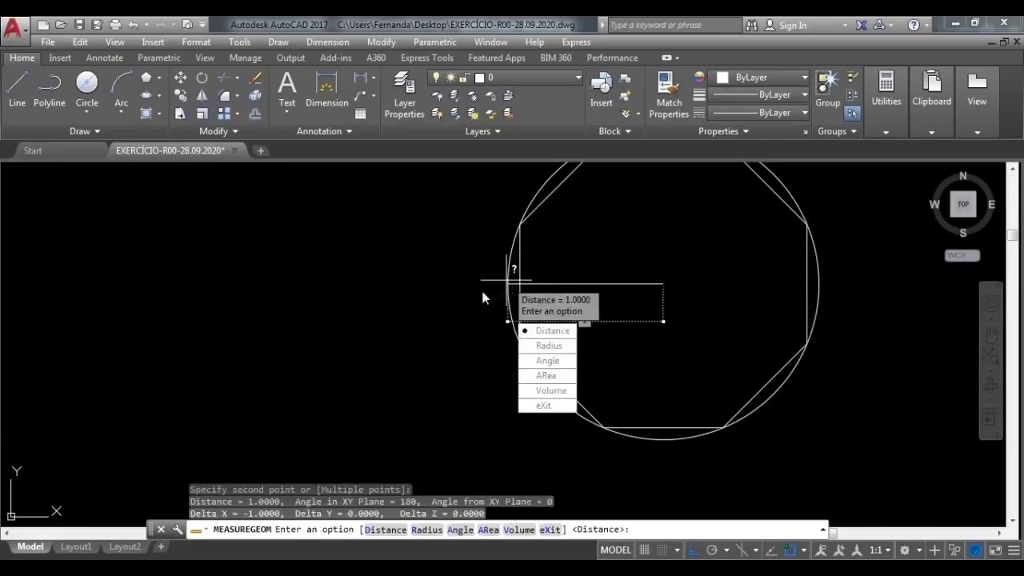
{"action": "key", "text": "Escape"}
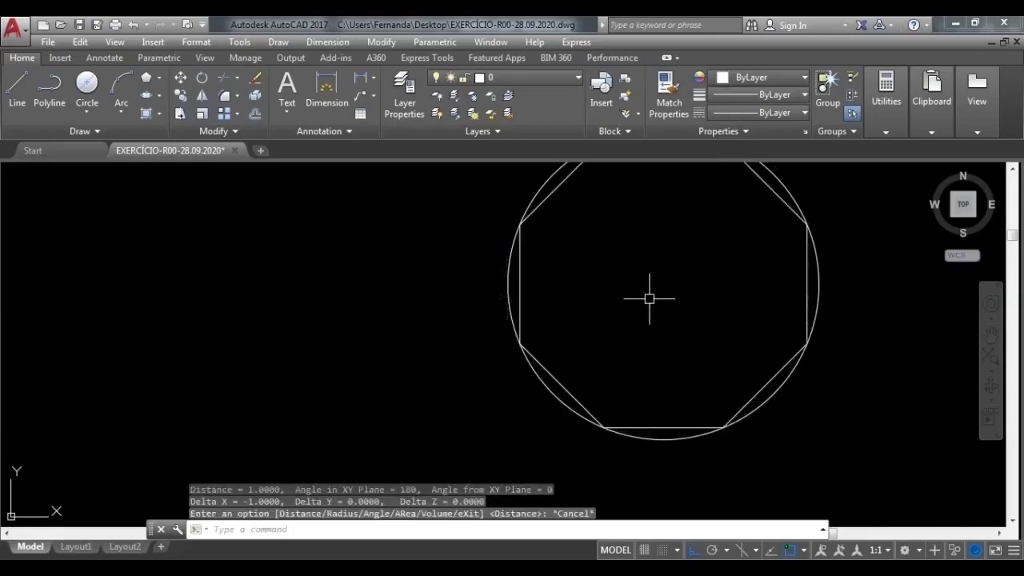
Measure the distance across the larger circle from its left quadrant to its right quadrant, and end the measurement
{"action": "key", "text": "Return"}
{"action": "left_click", "coordinate": [687, 339]}
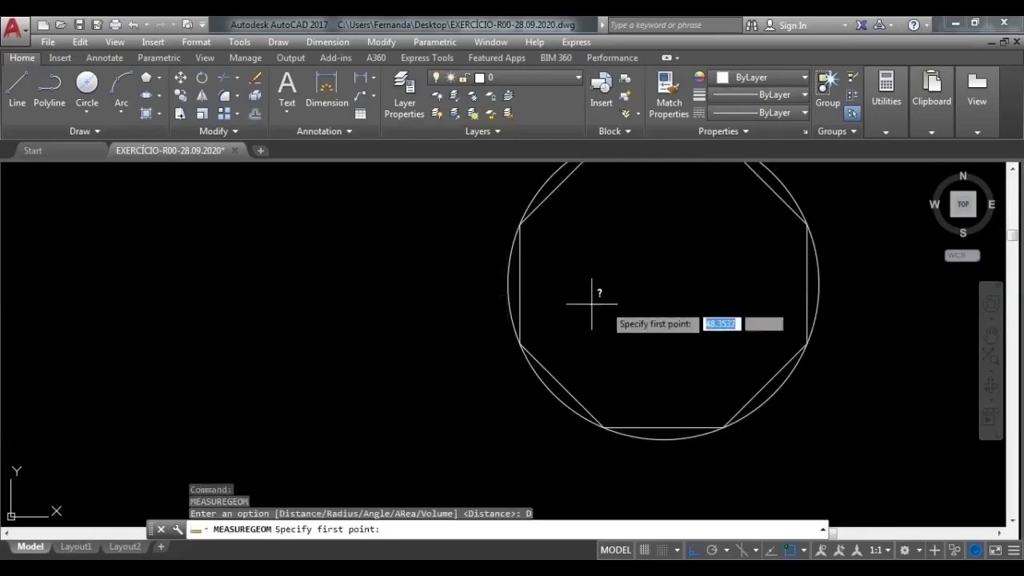
{"action": "left_click", "coordinate": [507, 283]}
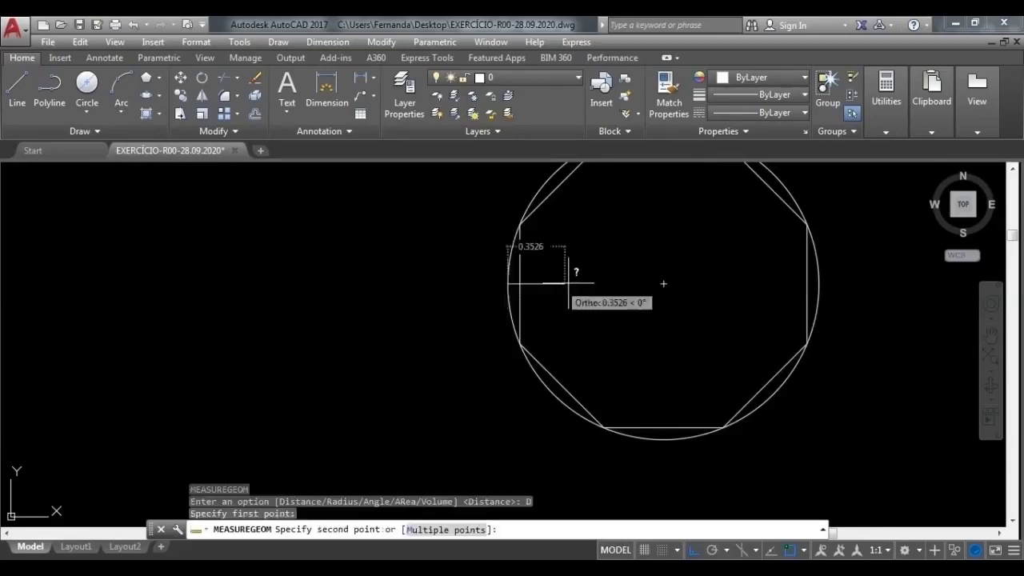
{"action": "left_click", "coordinate": [818, 284]}
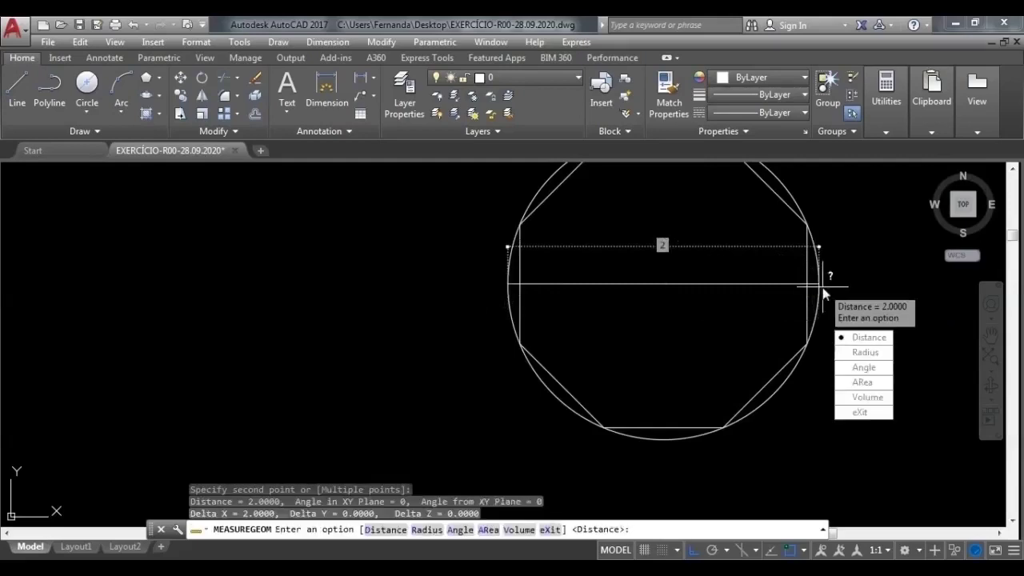
{"action": "key", "text": "Escape"}
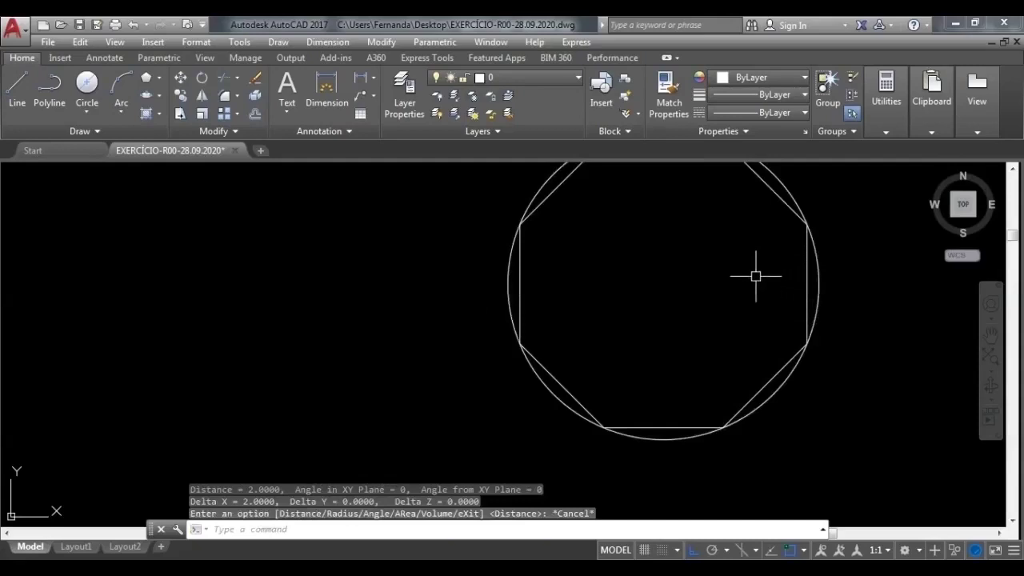
Measure the angle between the stepped line's last vertical segment and the adjoining horizontal segment, and end the measurement
{"action": "scroll", "coordinate": [729, 275], "scroll_direction": "down", "scroll_amount": 4}
{"action": "middle_click_drag", "start_coordinate": [442, 382], "coordinate": [559, 277]}
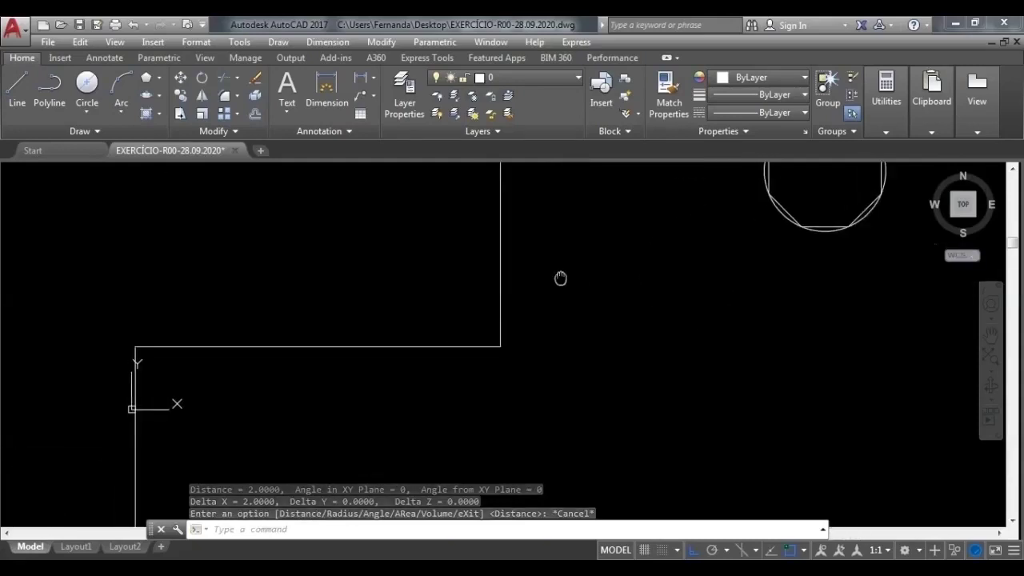
{"action": "scroll", "coordinate": [487, 288], "scroll_direction": "up", "scroll_amount": 2}
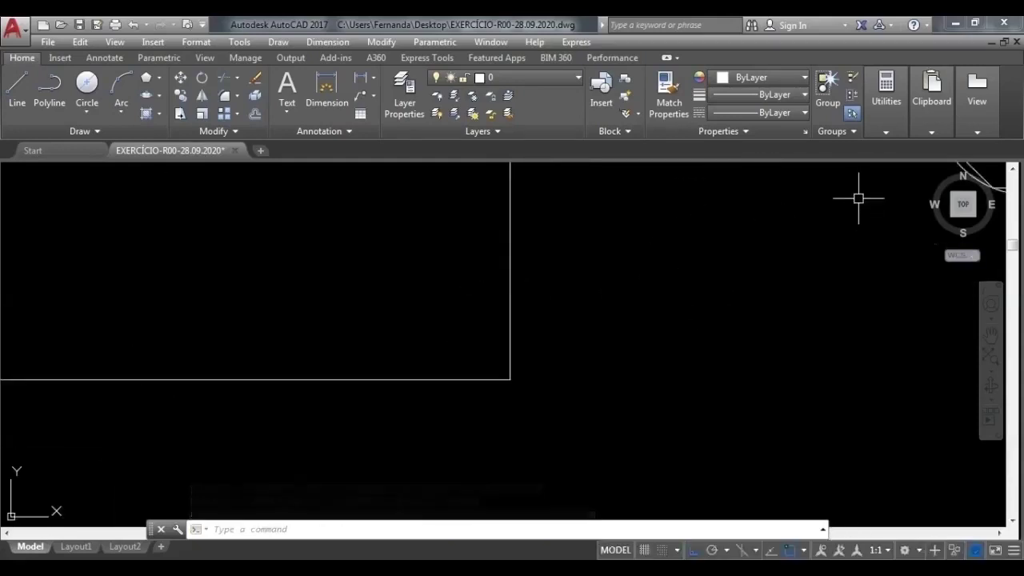
{"action": "left_click", "coordinate": [888, 111]}
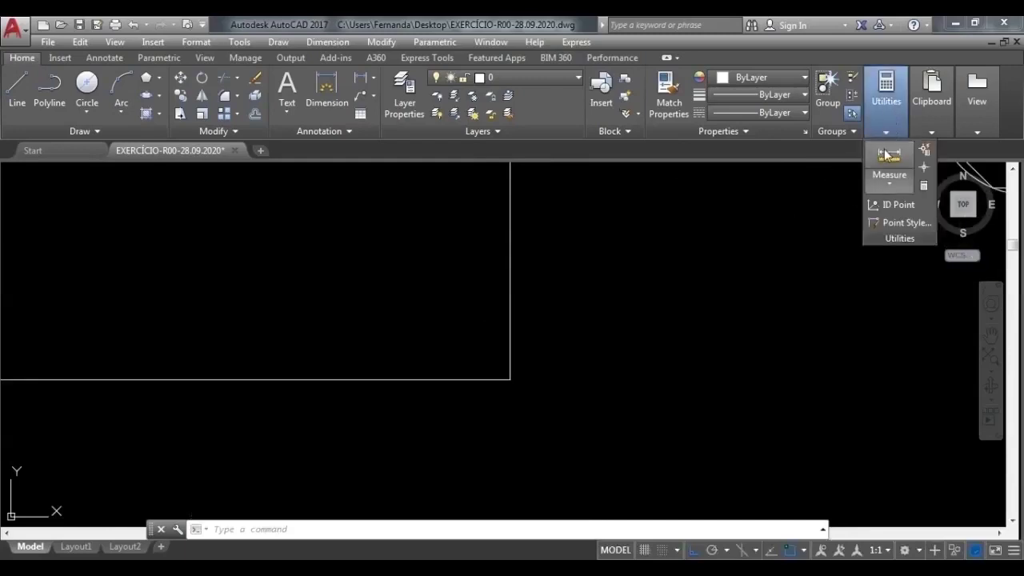
{"action": "left_click", "coordinate": [889, 184]}
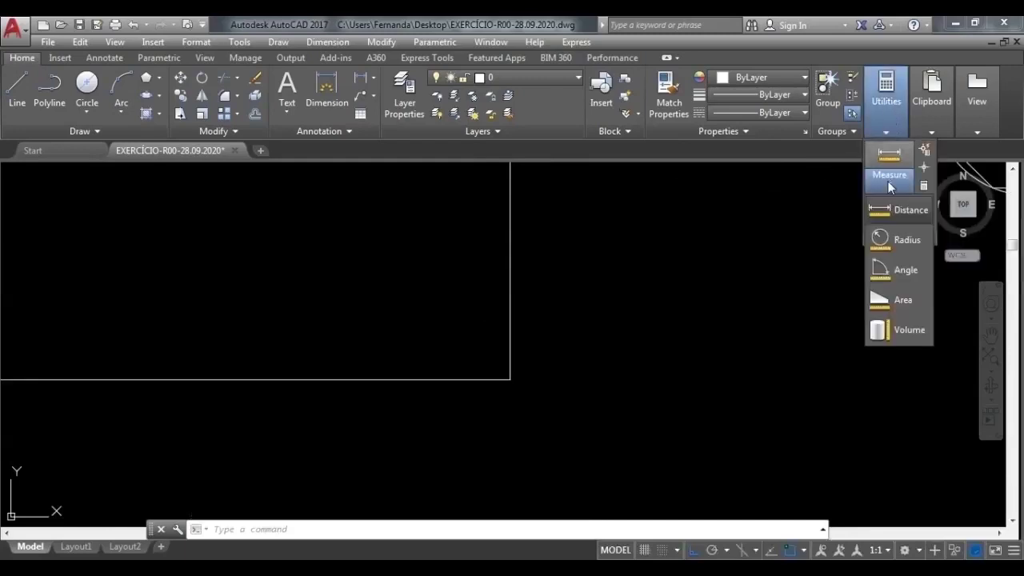
{"action": "left_click", "coordinate": [892, 270]}
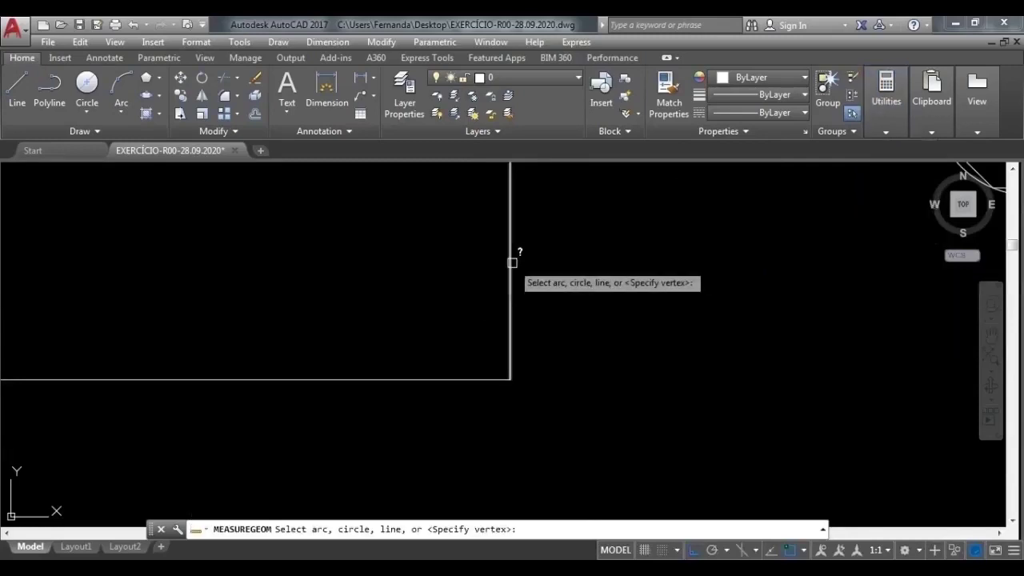
{"action": "left_click", "coordinate": [511, 262]}
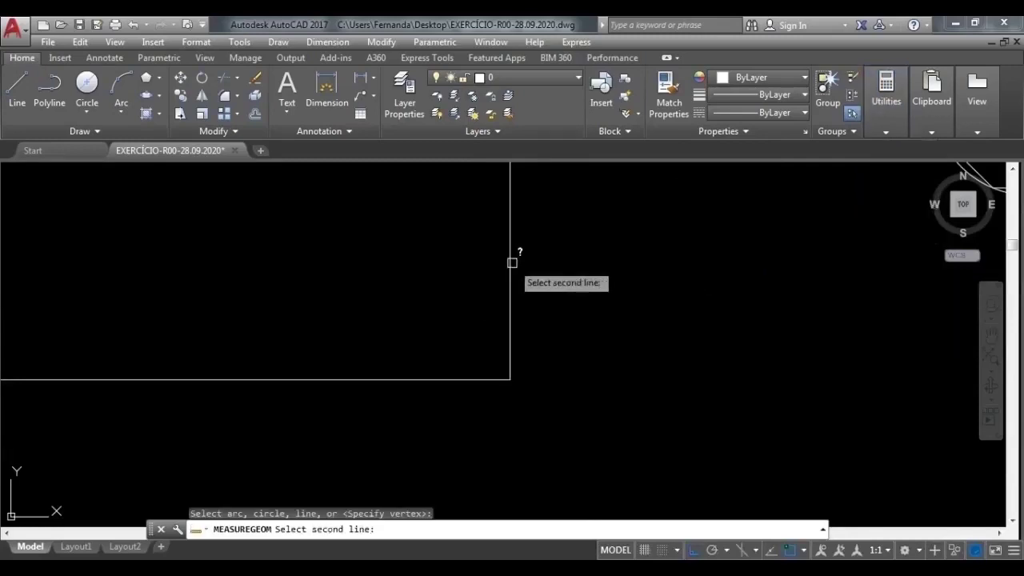
{"action": "left_click", "coordinate": [420, 377]}
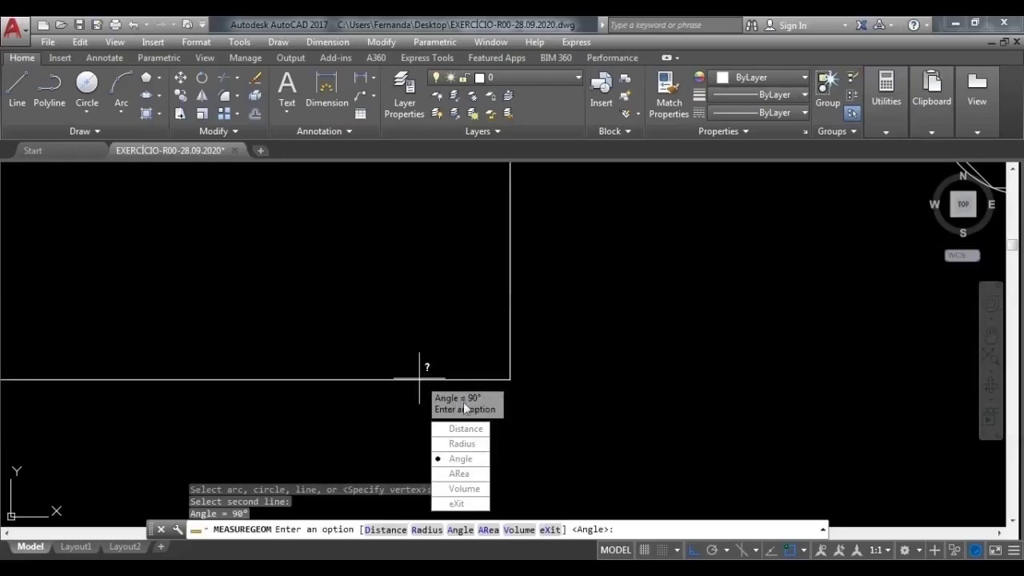
{"action": "key", "text": "Escape"}
Erase the octagon inscribed in the larger circle
{"action": "scroll", "coordinate": [579, 379], "scroll_direction": "down", "scroll_amount": 4}
{"action": "middle_click_drag", "start_coordinate": [868, 283], "coordinate": [681, 365]}
{"action": "scroll", "coordinate": [549, 347], "scroll_direction": "up", "scroll_amount": 4}
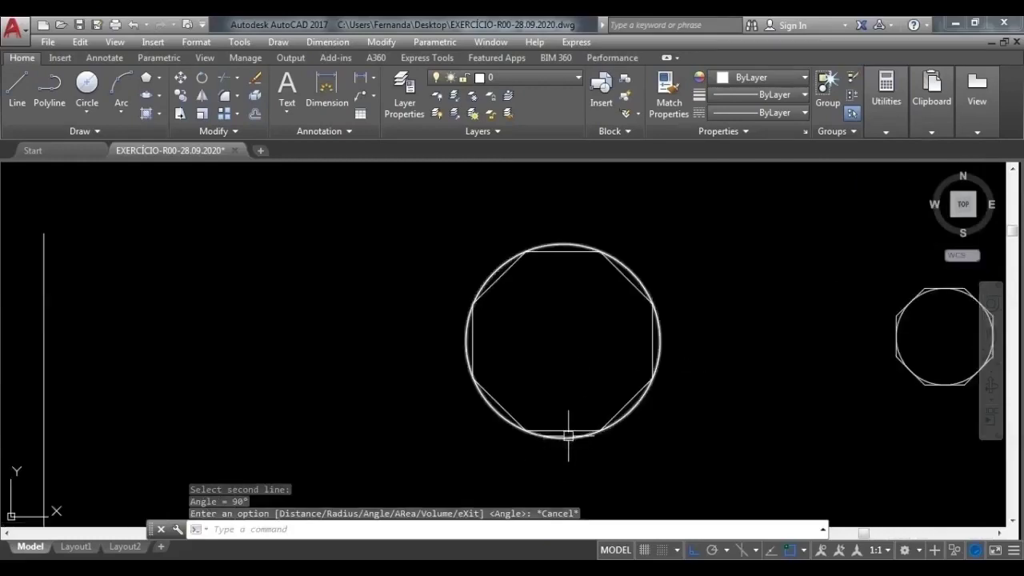
{"action": "left_click", "coordinate": [566, 432]}
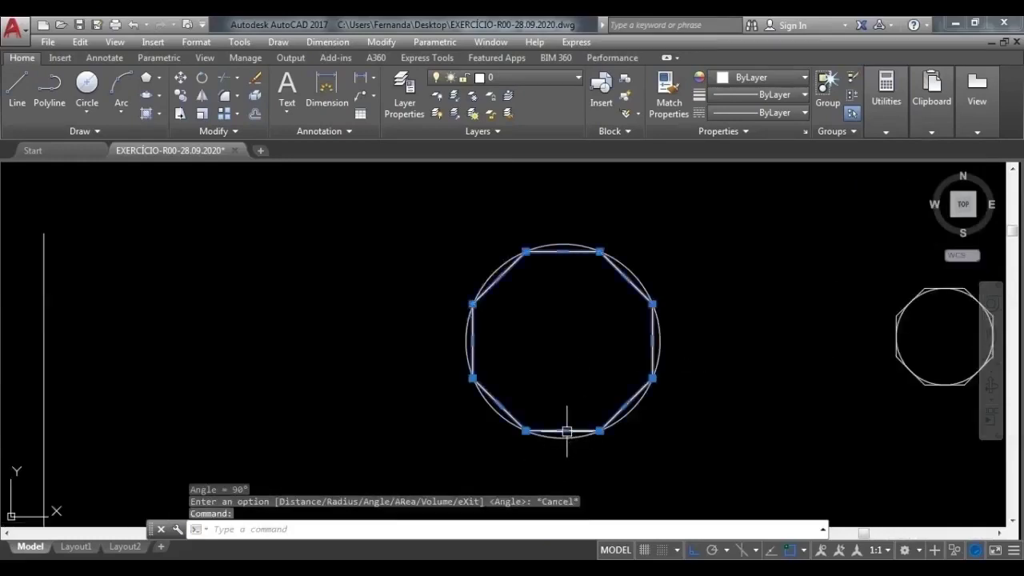
{"action": "key", "text": "Delete"}
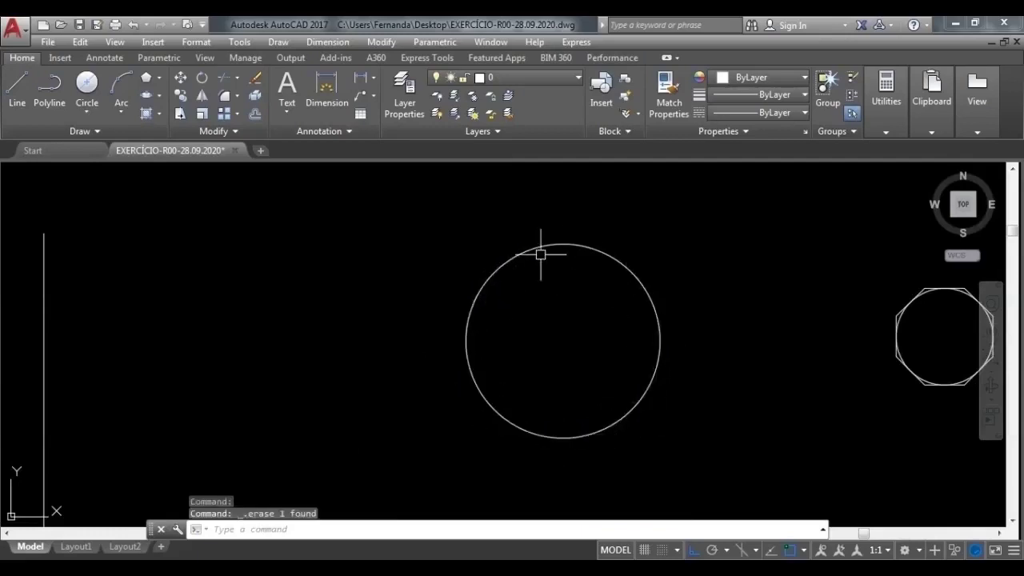
Measure the radius of the larger circle with the Radius measuring option, and end the measurement
{"action": "left_click", "coordinate": [885, 103]}
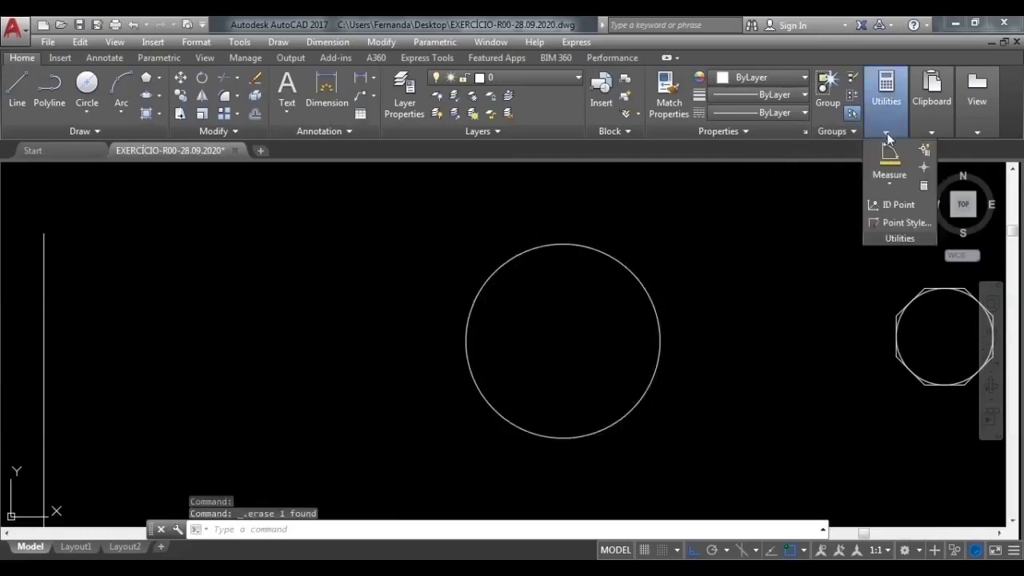
{"action": "left_click", "coordinate": [887, 183]}
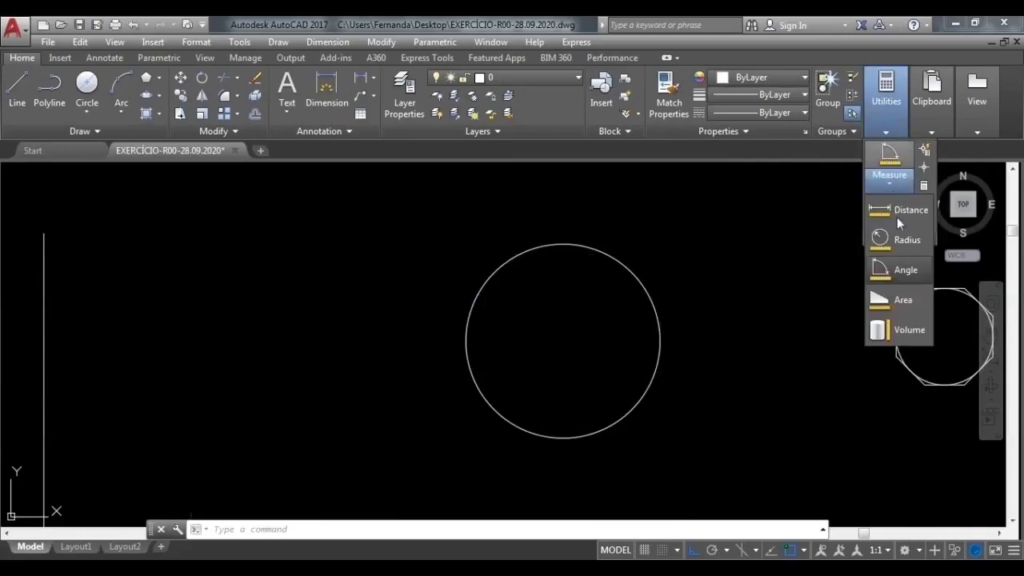
{"action": "left_click", "coordinate": [897, 240]}
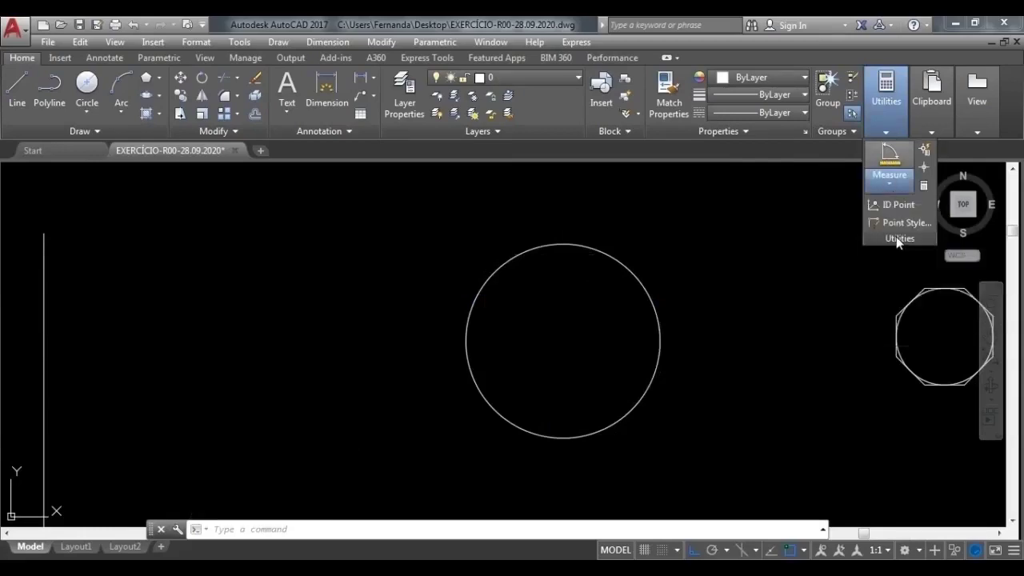
{"action": "left_click", "coordinate": [660, 351]}
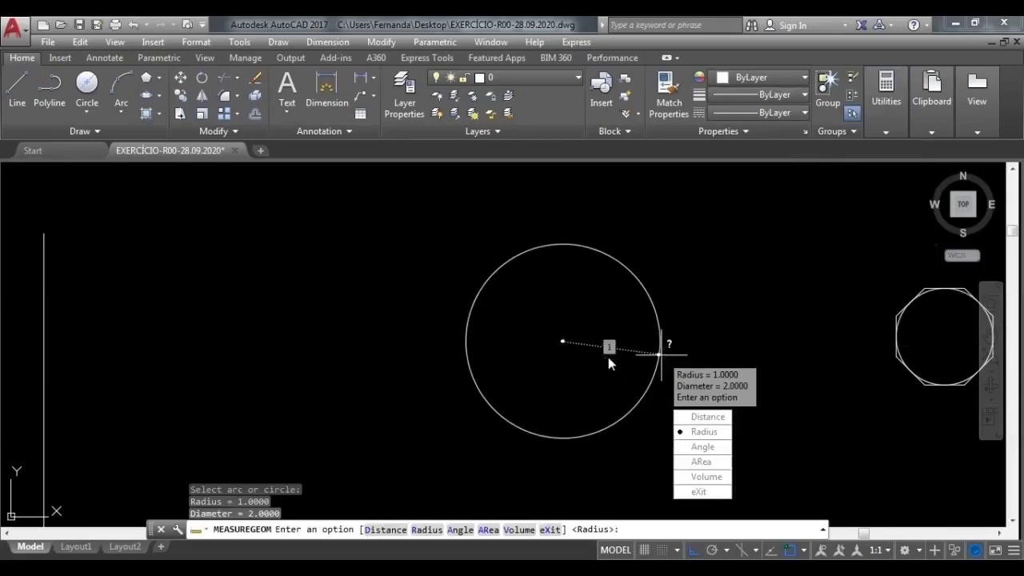
{"action": "key", "text": "Escape"}
Start an area measurement and show the available measuring options
{"action": "left_click", "coordinate": [888, 132]}
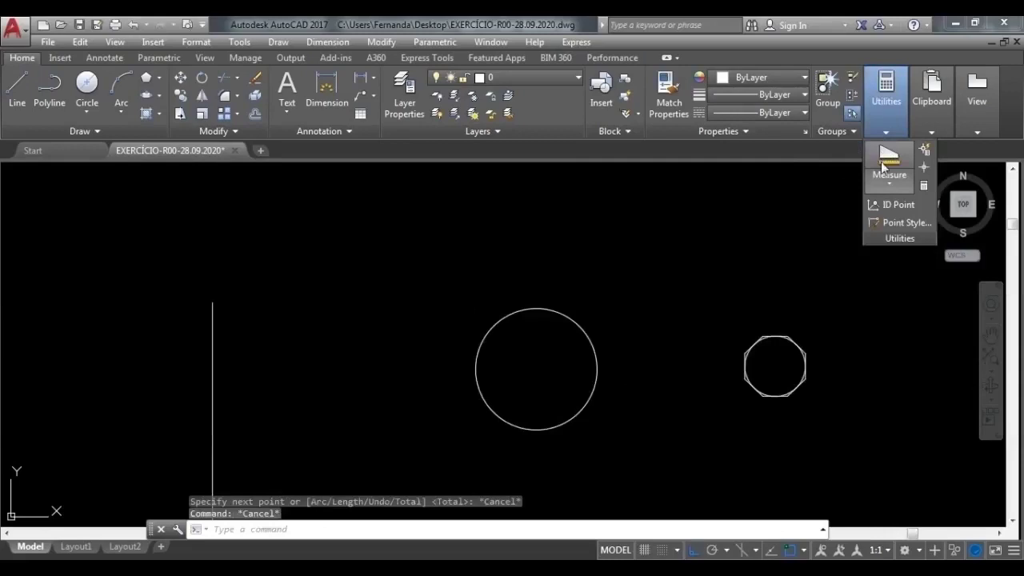
{"action": "left_click", "coordinate": [889, 183]}
{"action": "left_click", "coordinate": [912, 229]}
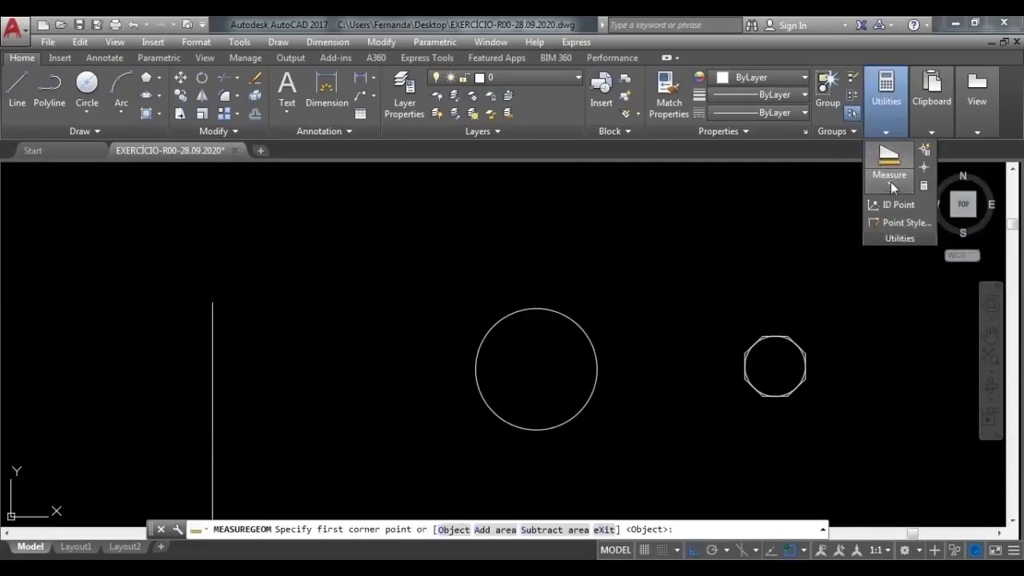
{"action": "left_click", "coordinate": [890, 183]}
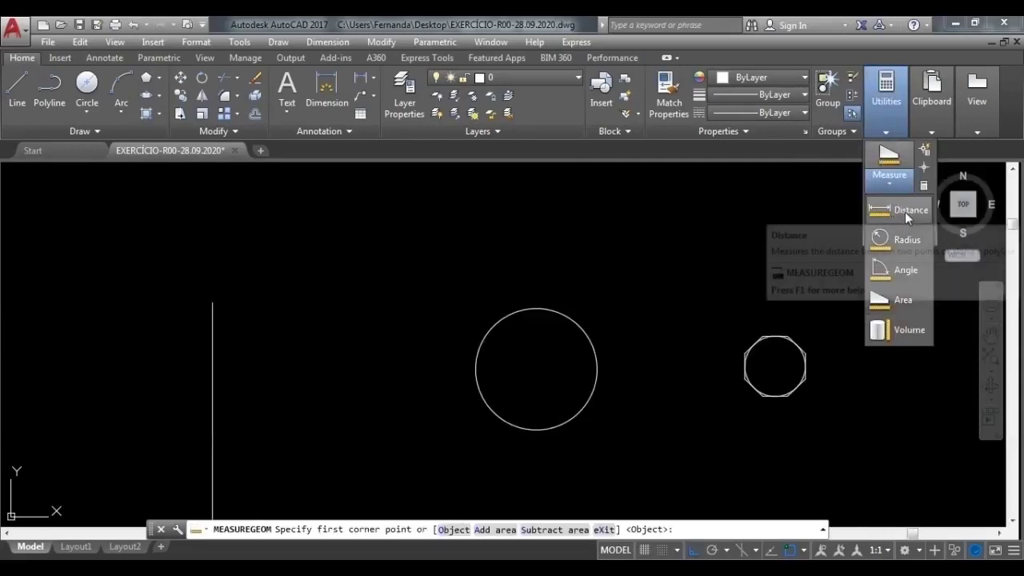